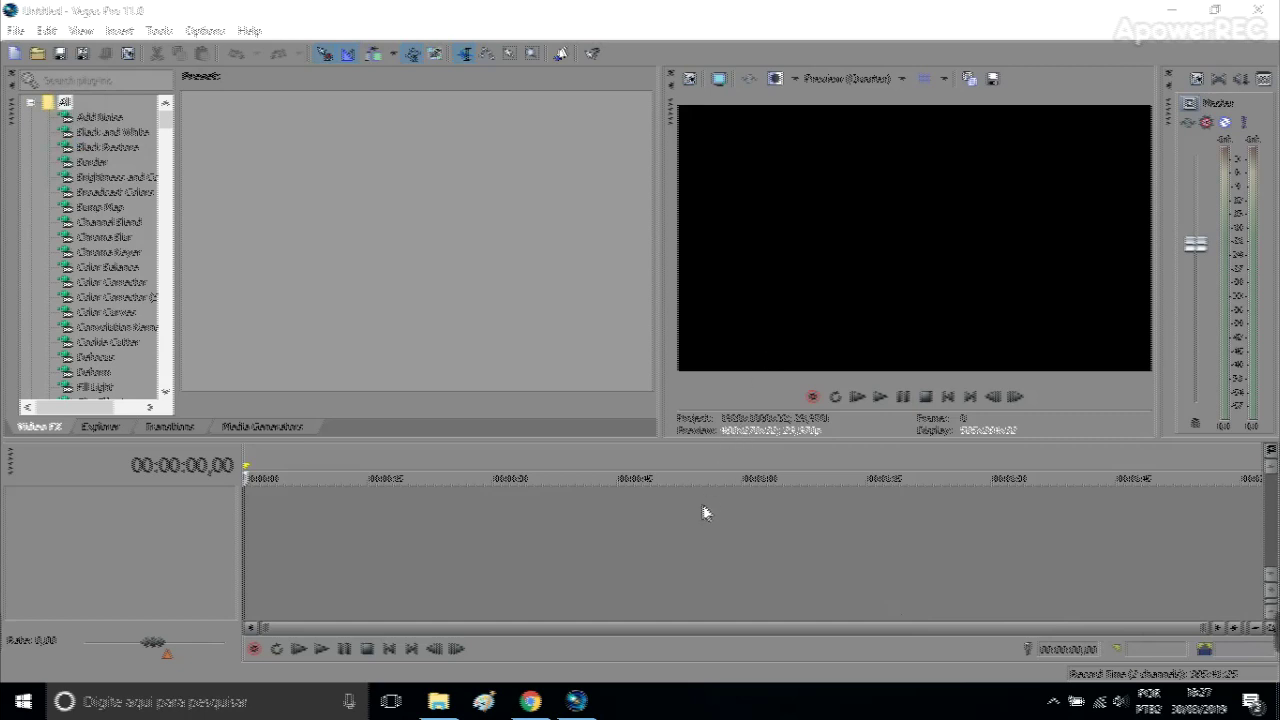
Switch to Chrome and load zophar.net in a new tab
left_click(530, 701)
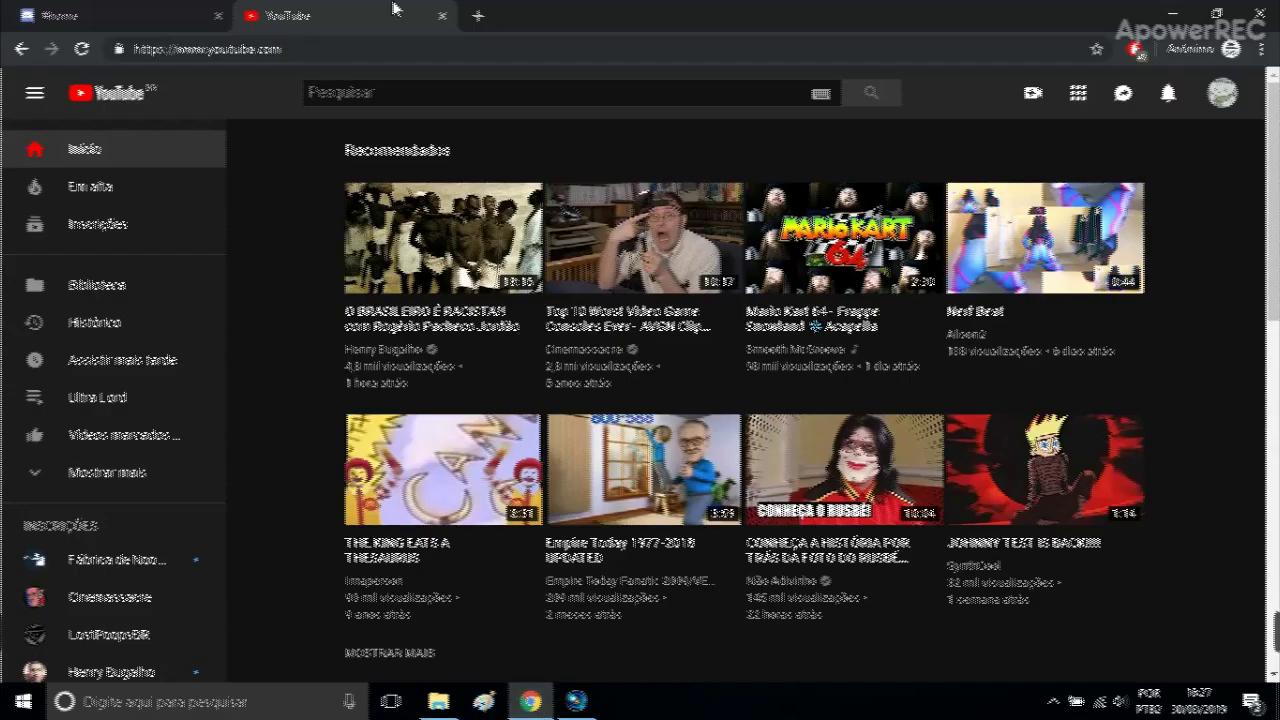
left_click(478, 14)
type("ha")
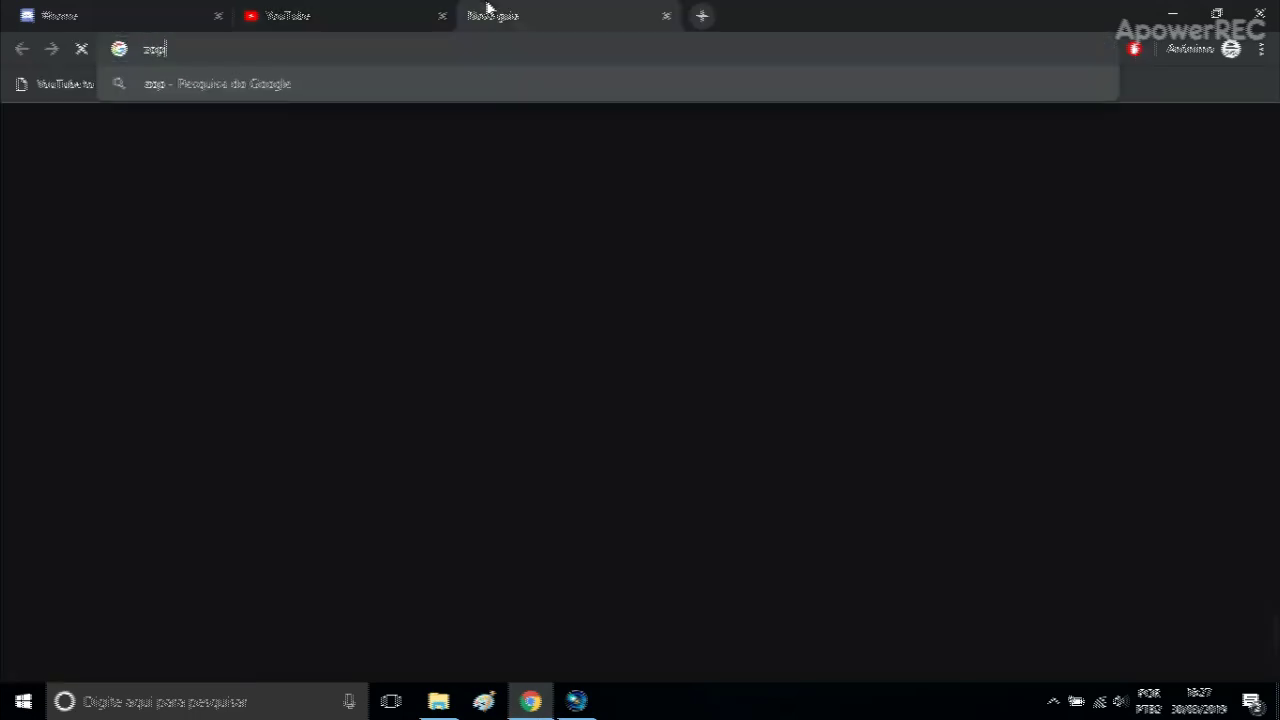
key("BackSpace")
key("BackSpace")
type("zaphar.n")
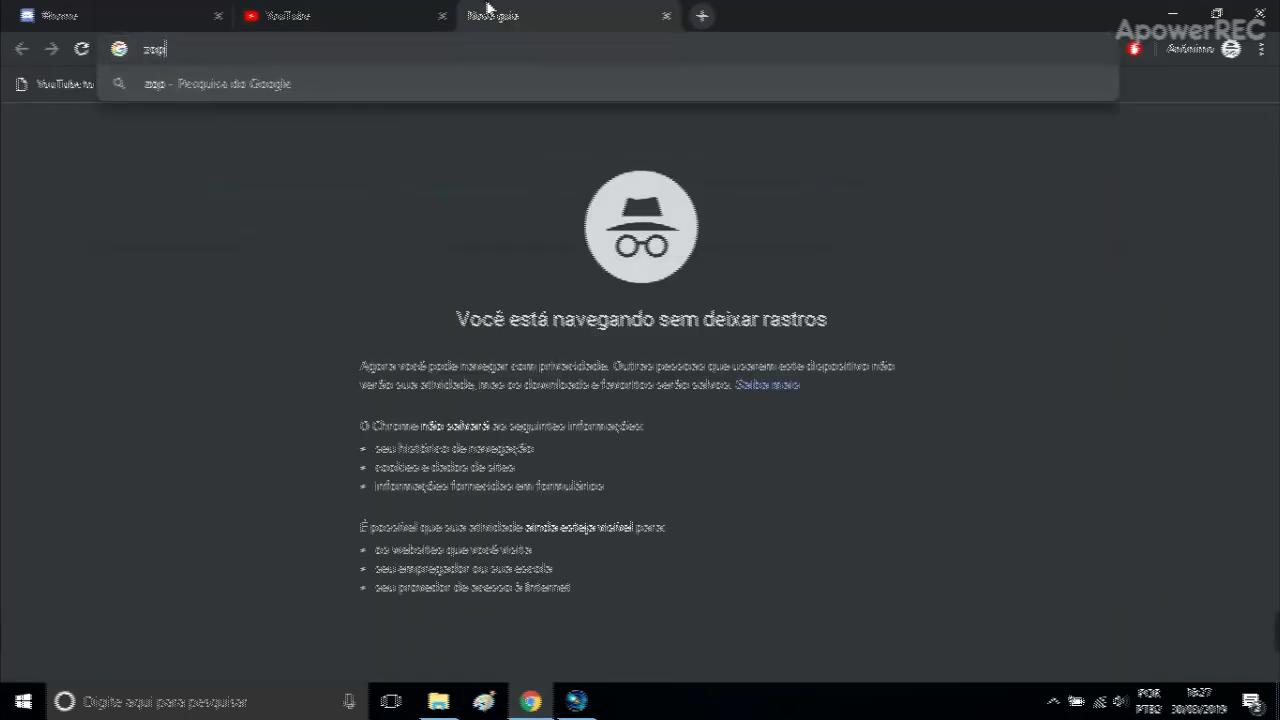
type("et")
key("Return")
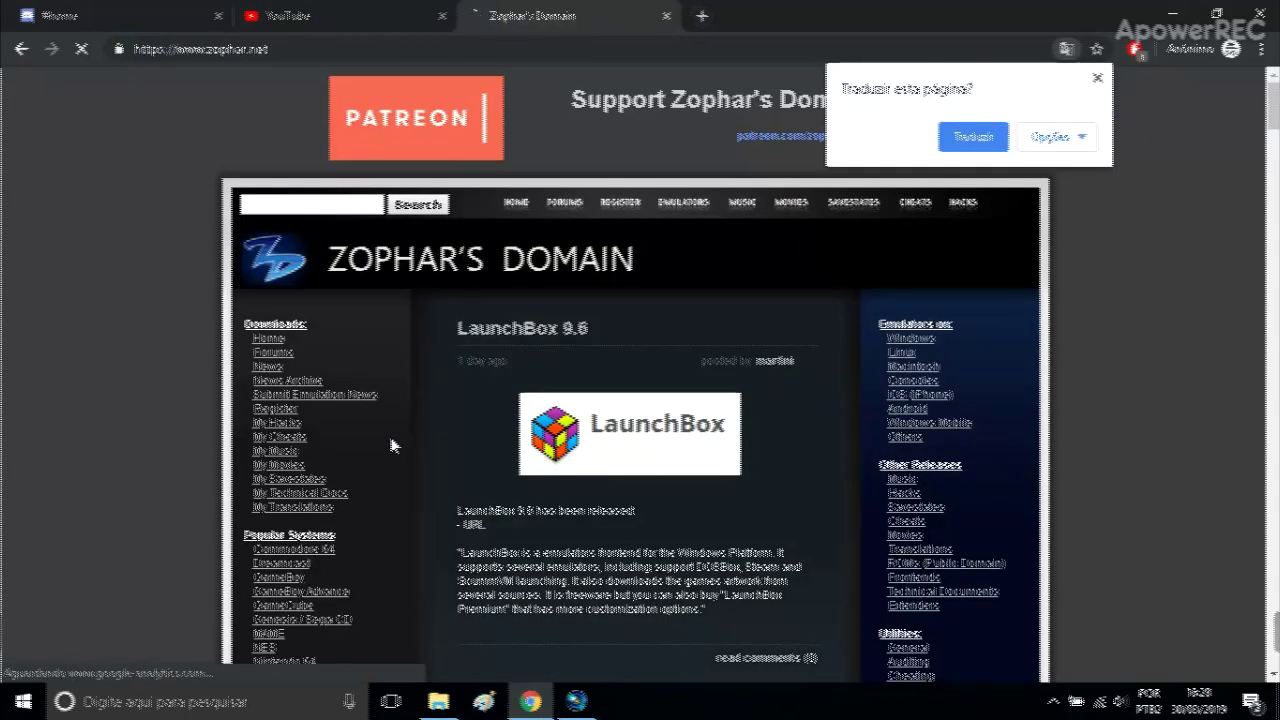
Search the site's music section for "mega man" and open the Nintendo NES (NSF) Mega Man page
left_click(280, 452)
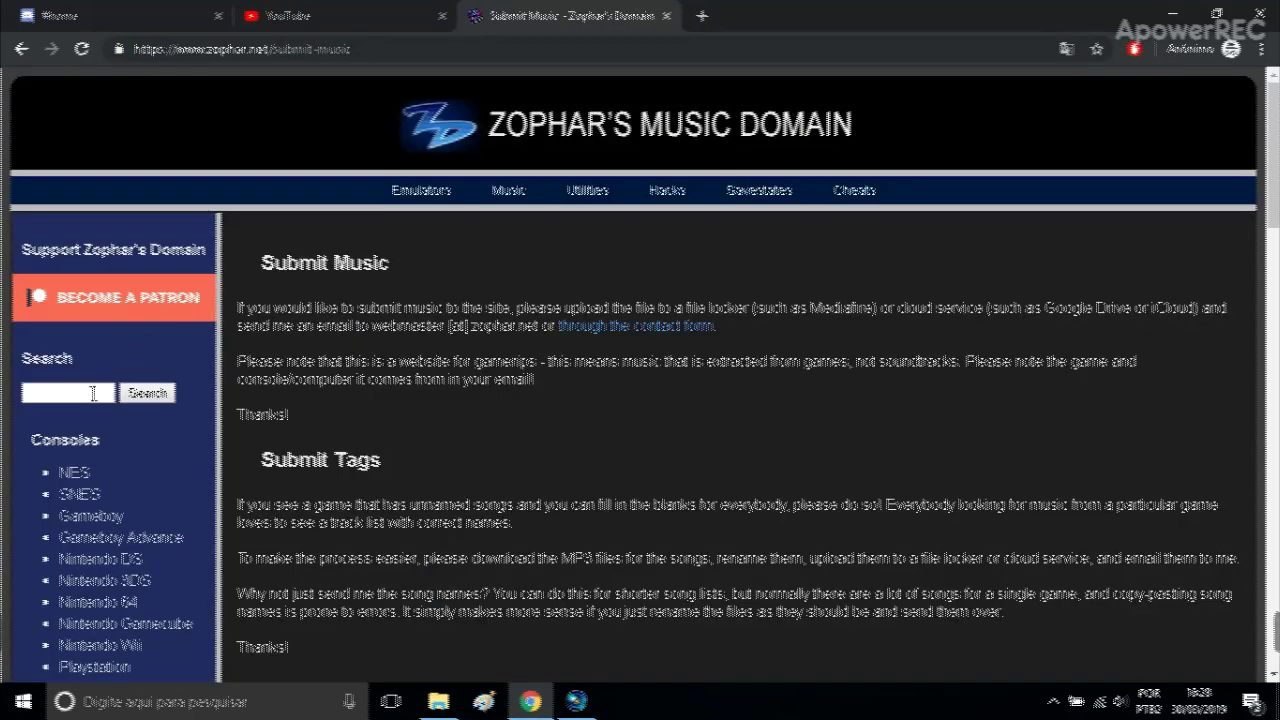
left_click(92, 393)
type("mega man")
key("Return")
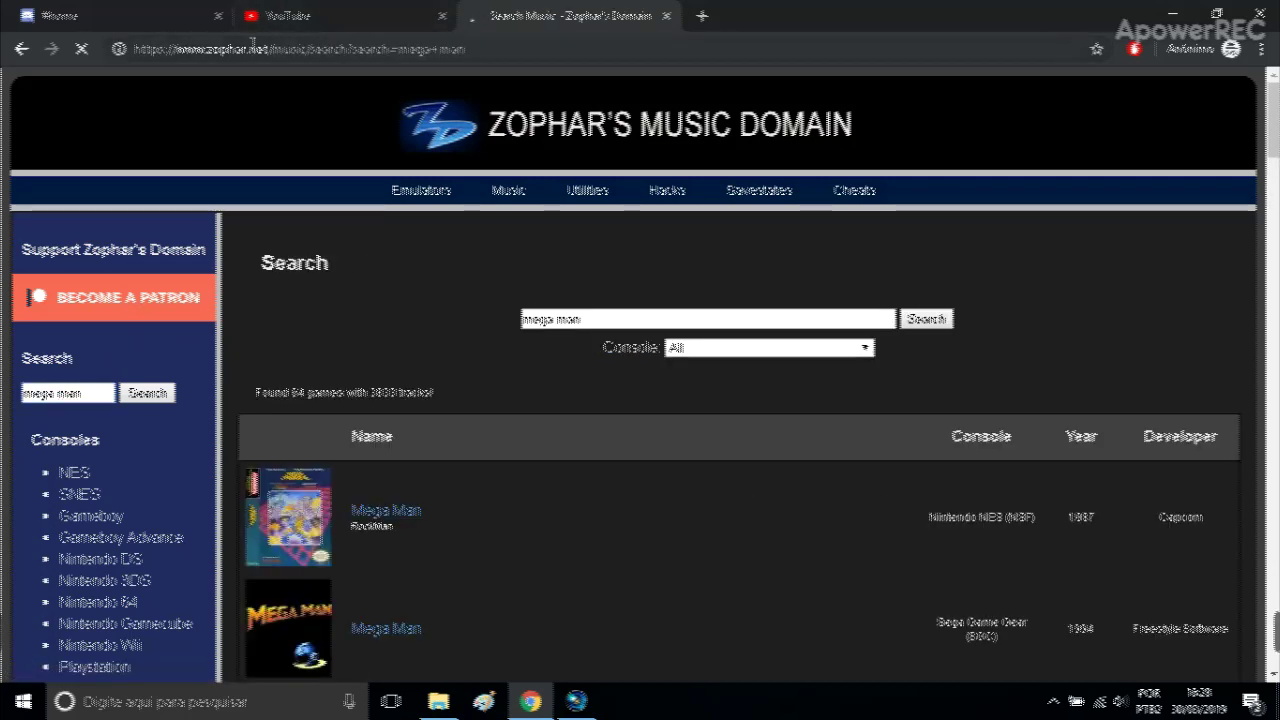
left_click(400, 514)
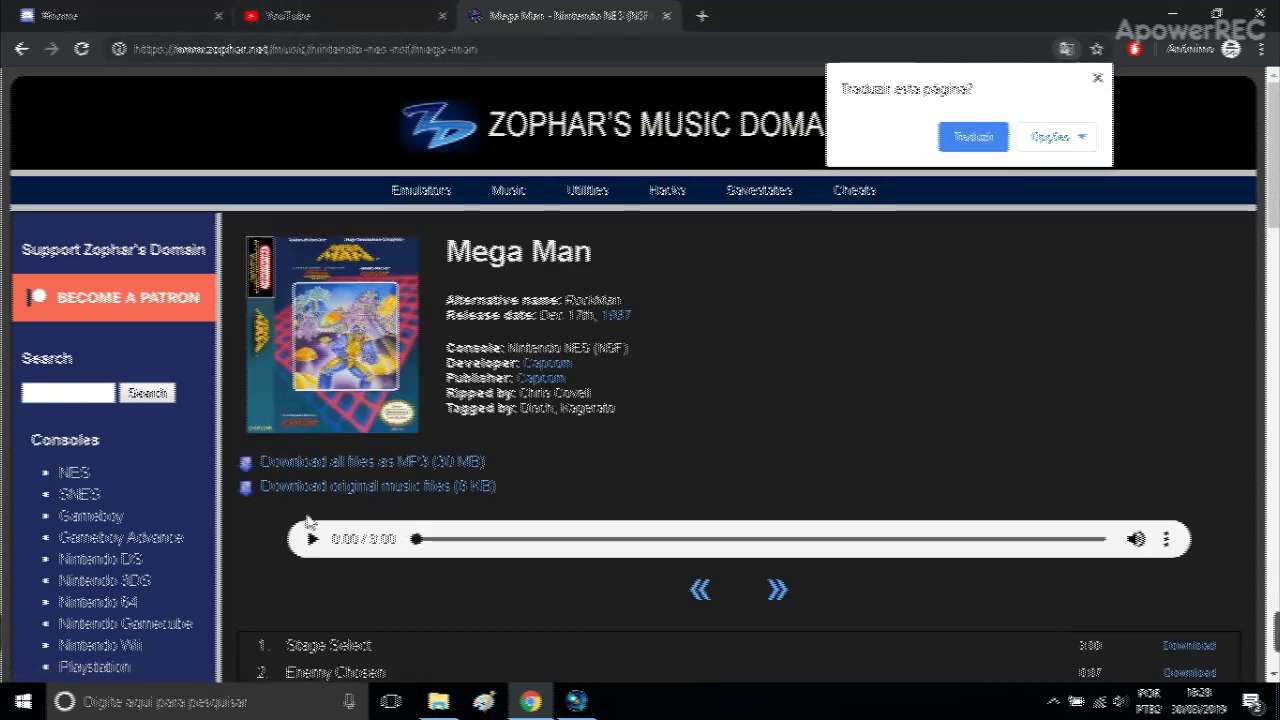
Download the original music files for Mega Man and open the downloaded ZIP archive
scroll(305, 510, "down", 1)
left_click(346, 394)
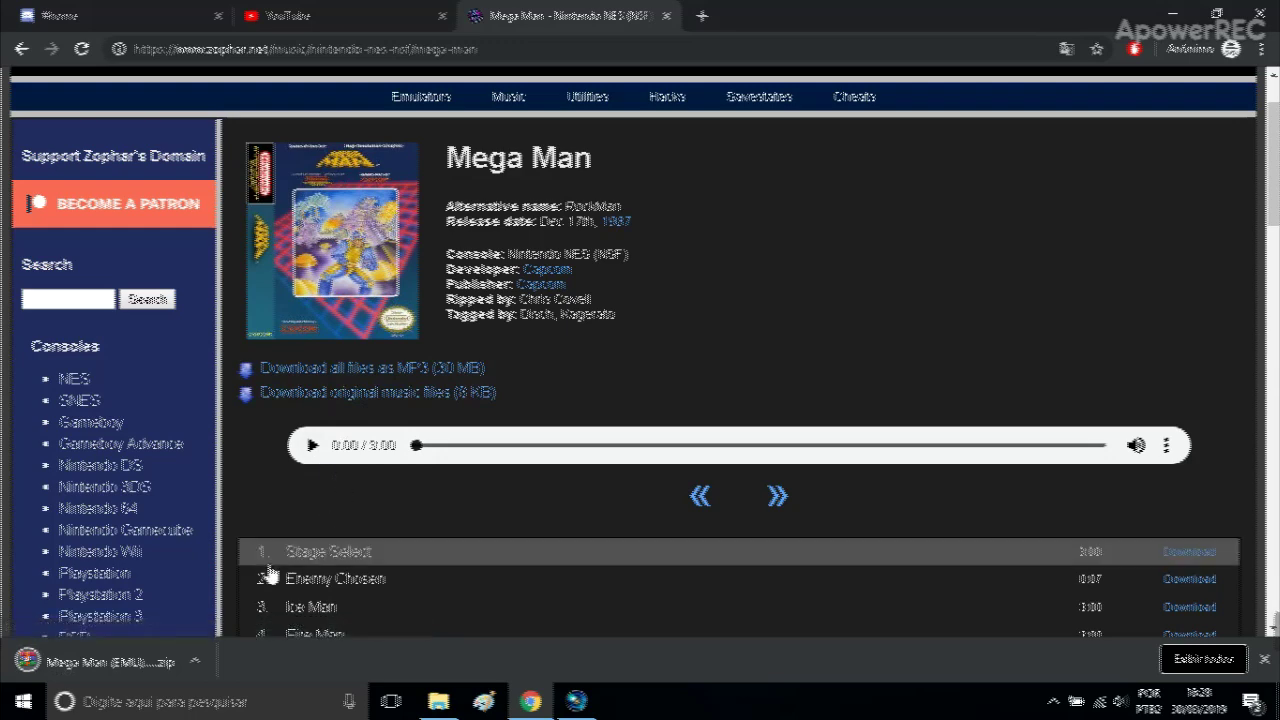
left_click(145, 670)
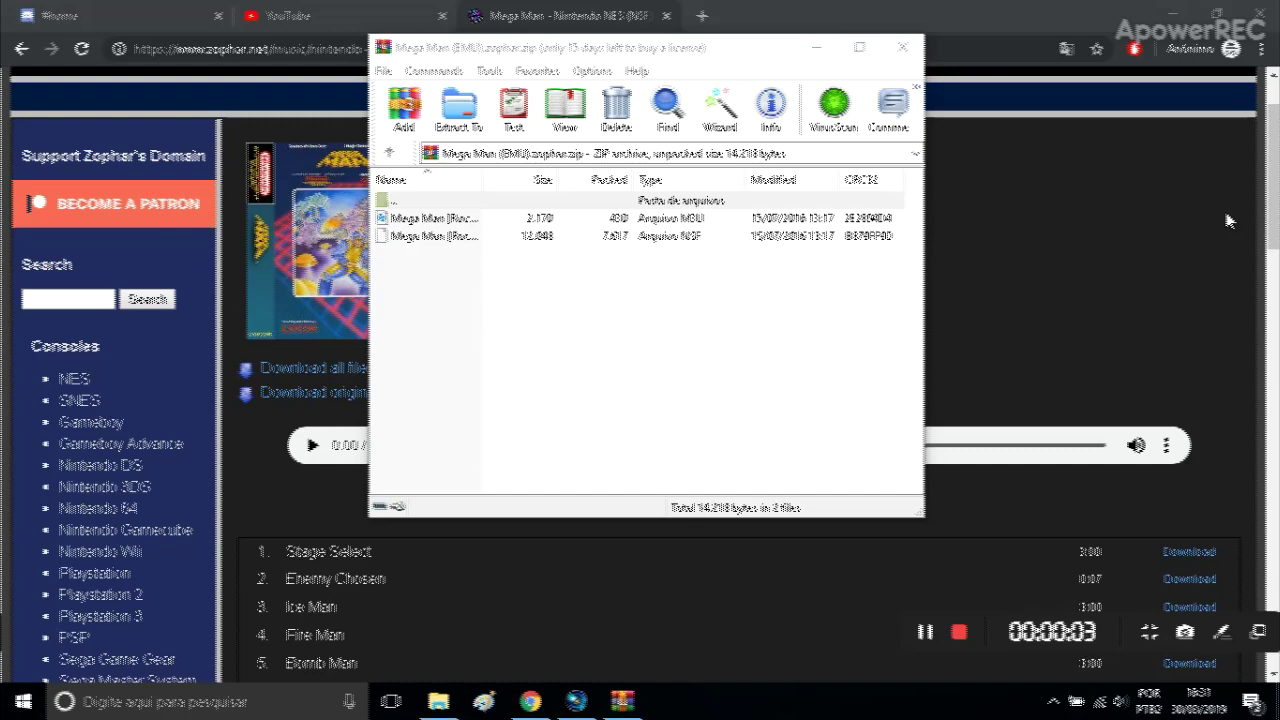
Minimize the open windows to reach the desktop, launch foobar2000 and remove the existing track from its playlist
left_click(1172, 14)
left_click(1172, 14)
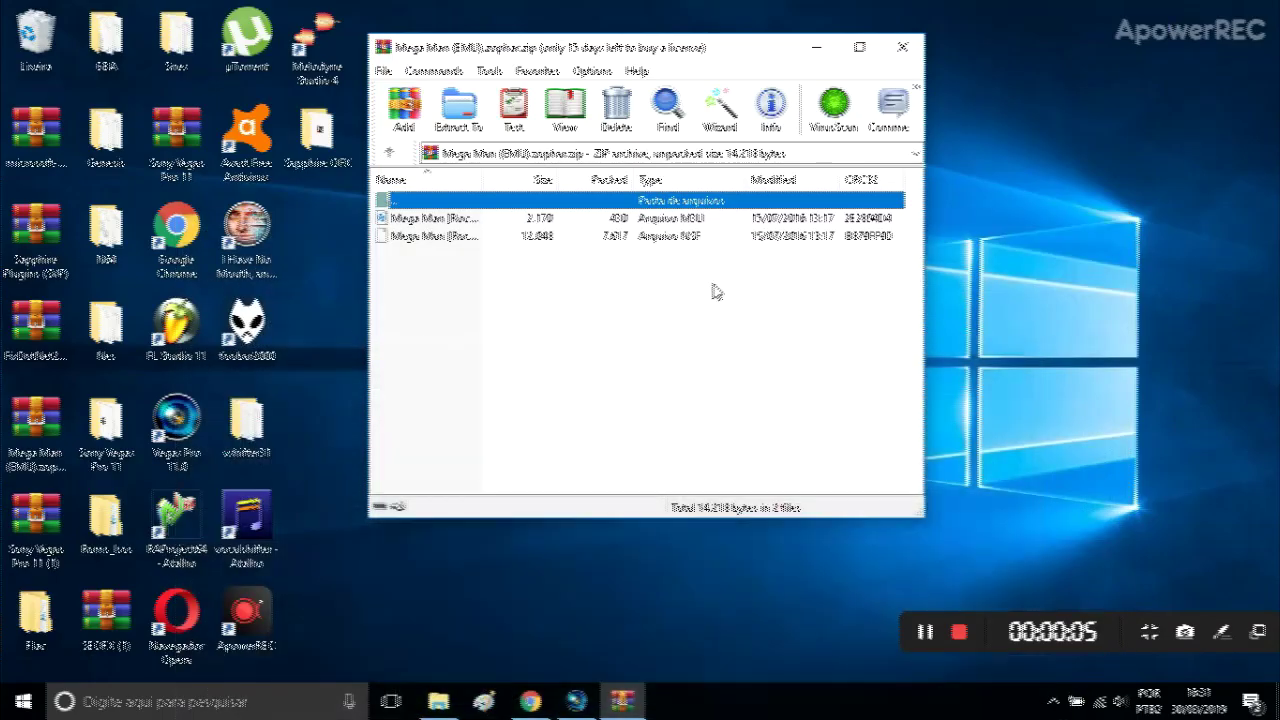
double_click(272, 352)
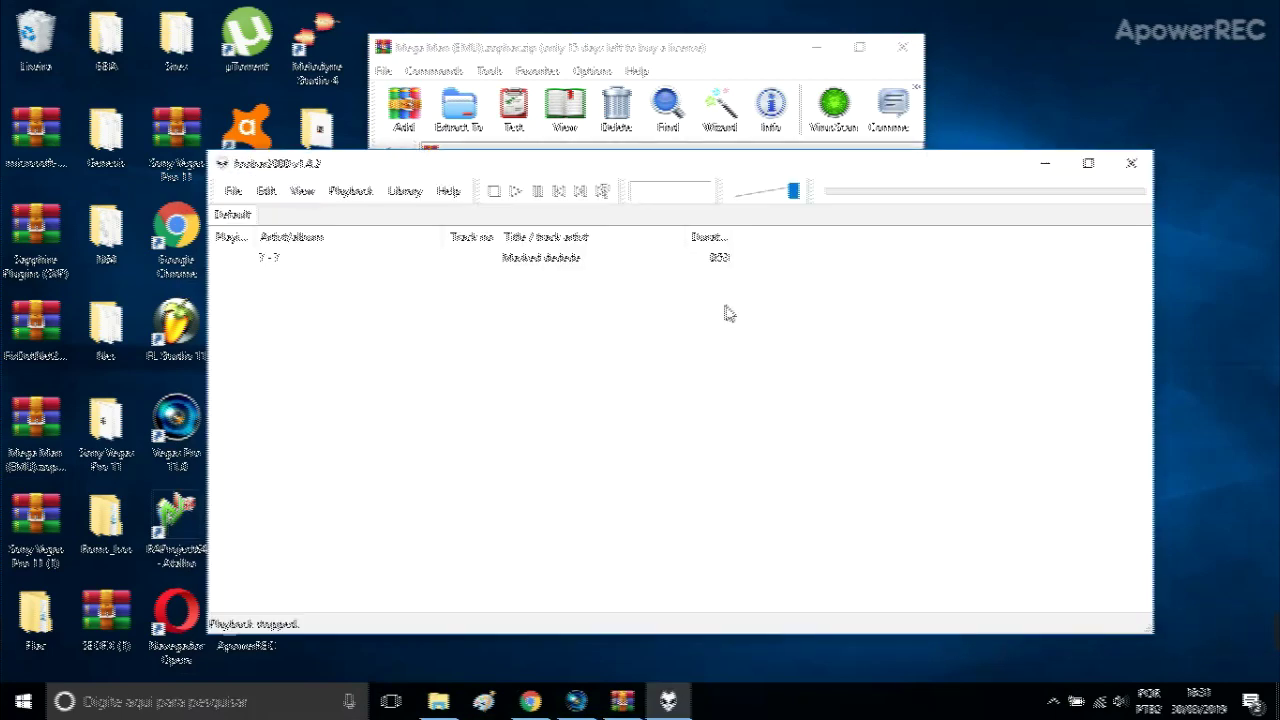
left_click(672, 264)
key("Delete")
Move the archive window aside and add the Mega Man NSF file from it to the foobar2000 playlist
left_click(705, 67)
left_click_drag(560, 47, 924, 63)
left_click(800, 252)
left_click_drag(808, 258, 545, 360)
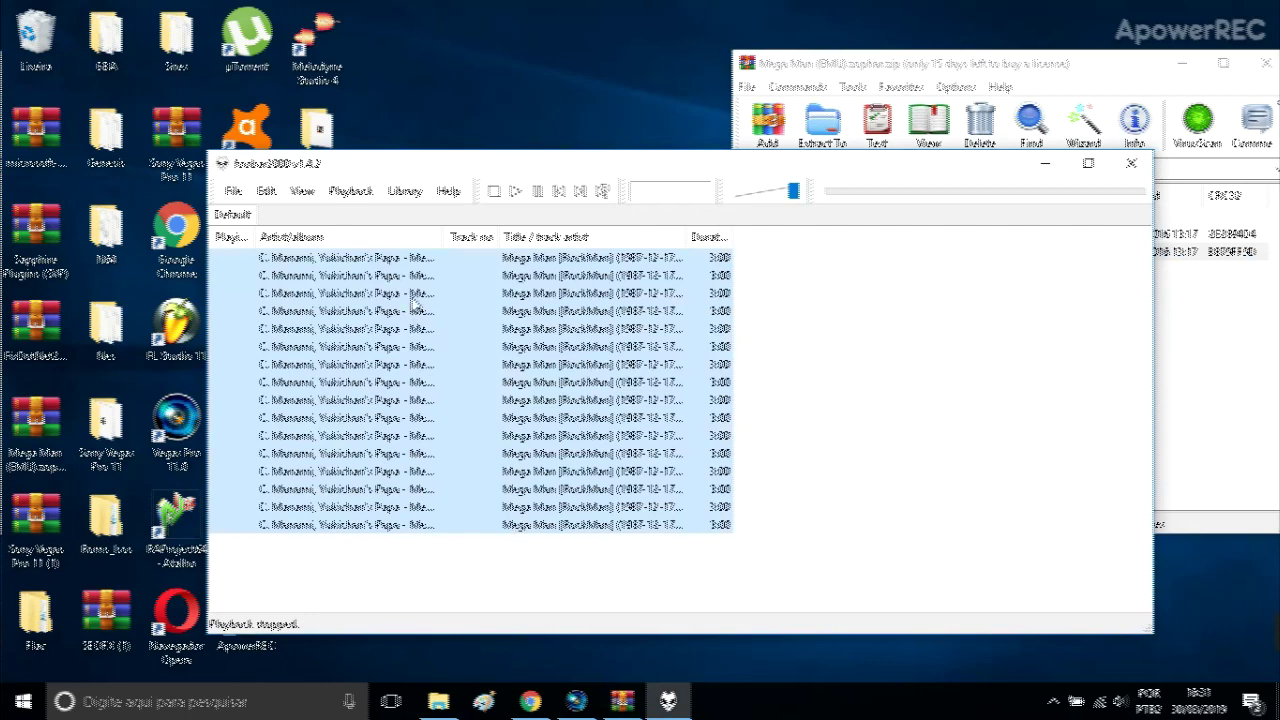
Preview the third track in the playlist and pause it
left_click(420, 262)
left_click(405, 277)
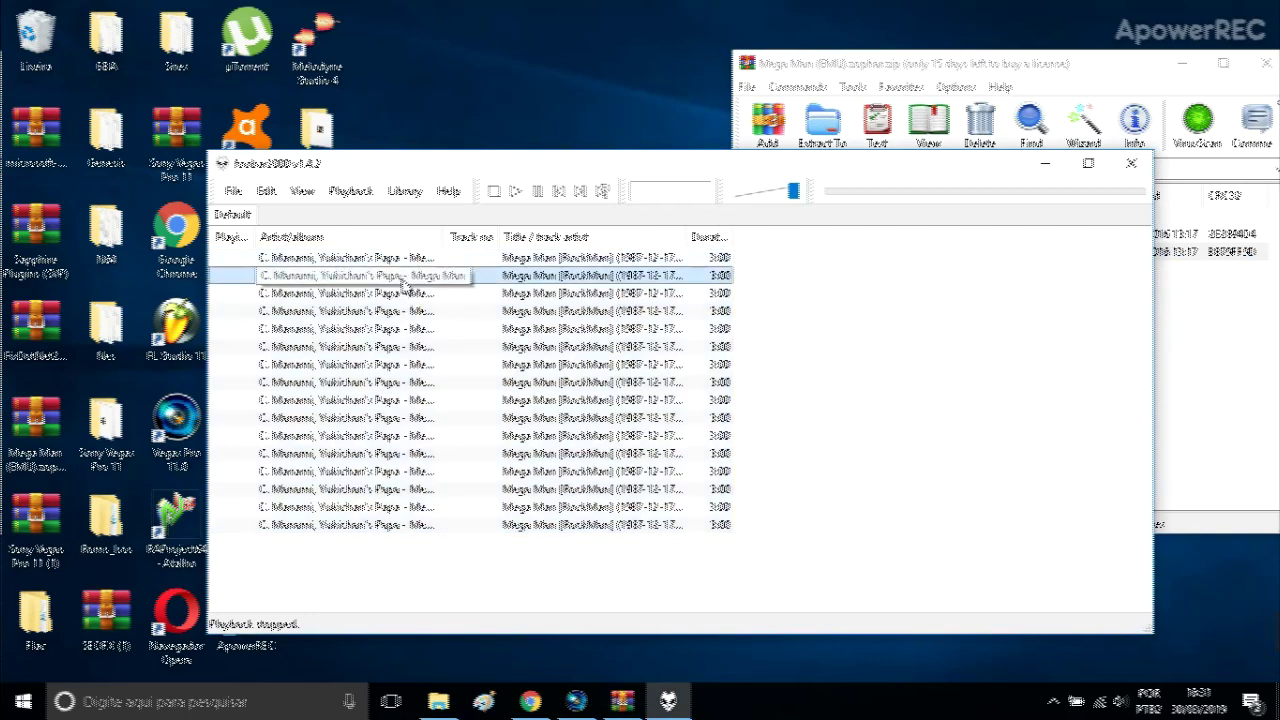
left_click(408, 295)
left_click(518, 199)
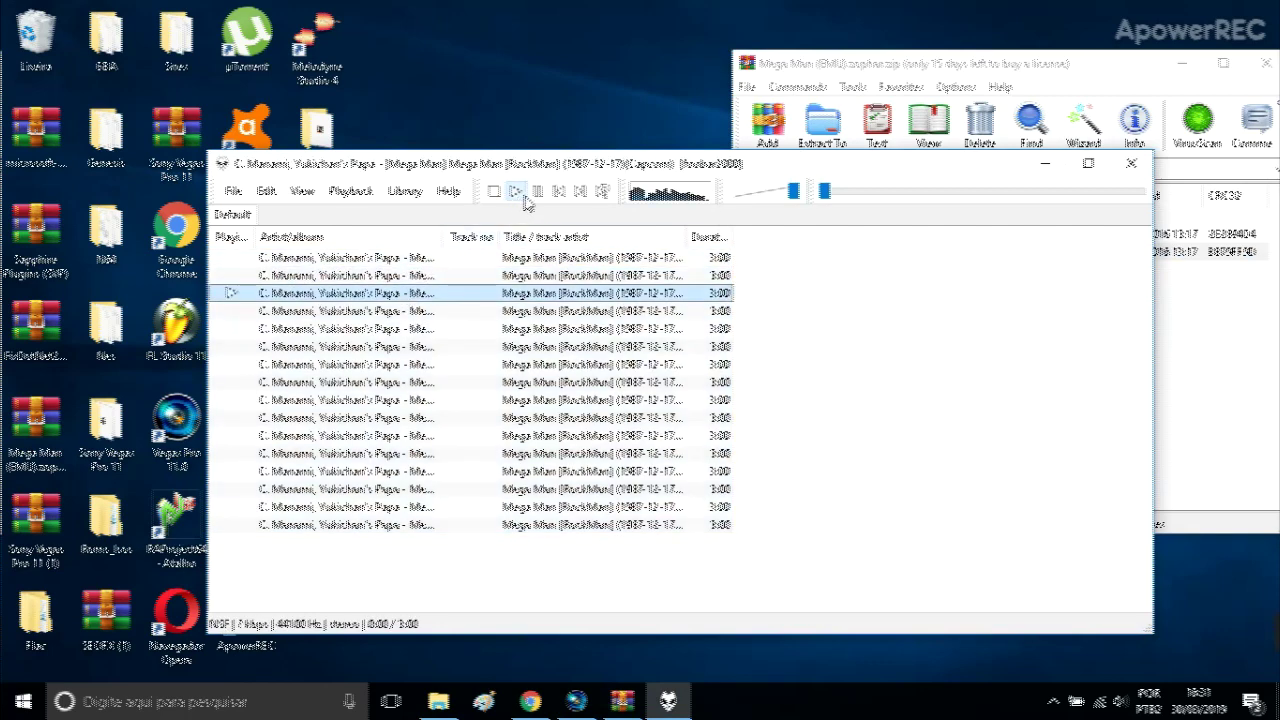
left_click(537, 195)
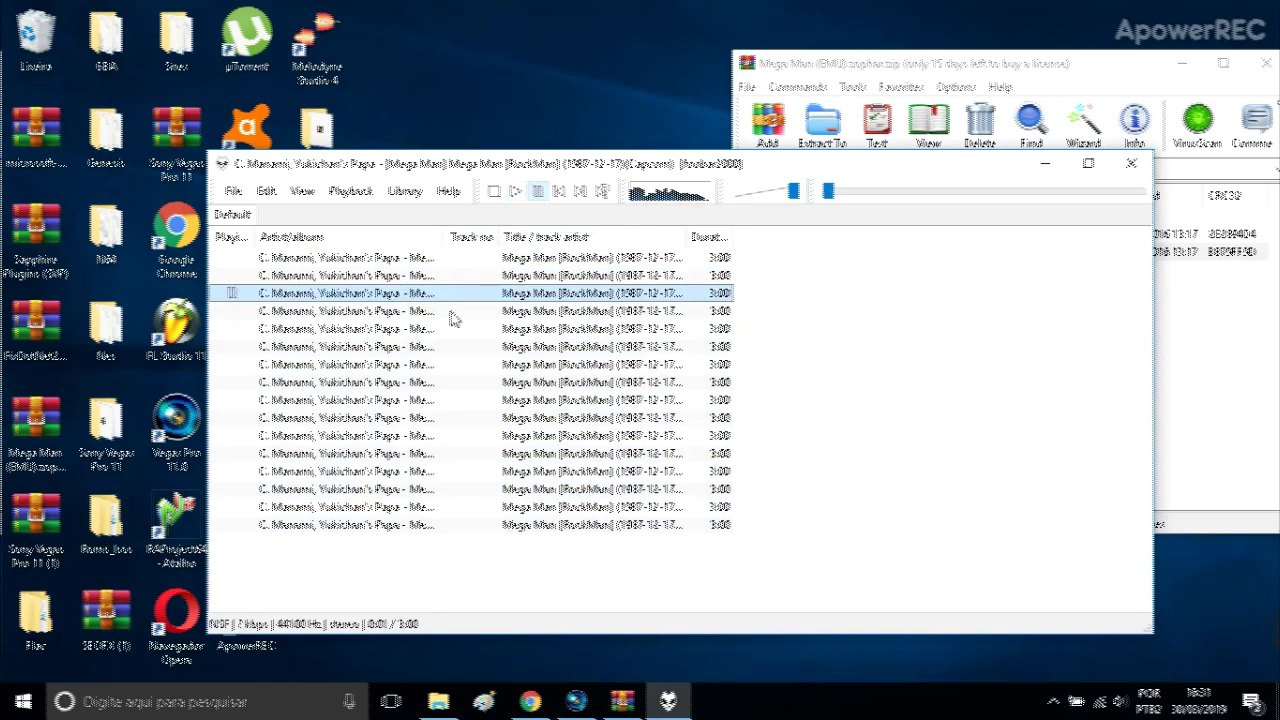
left_click(440, 310)
left_click(537, 195)
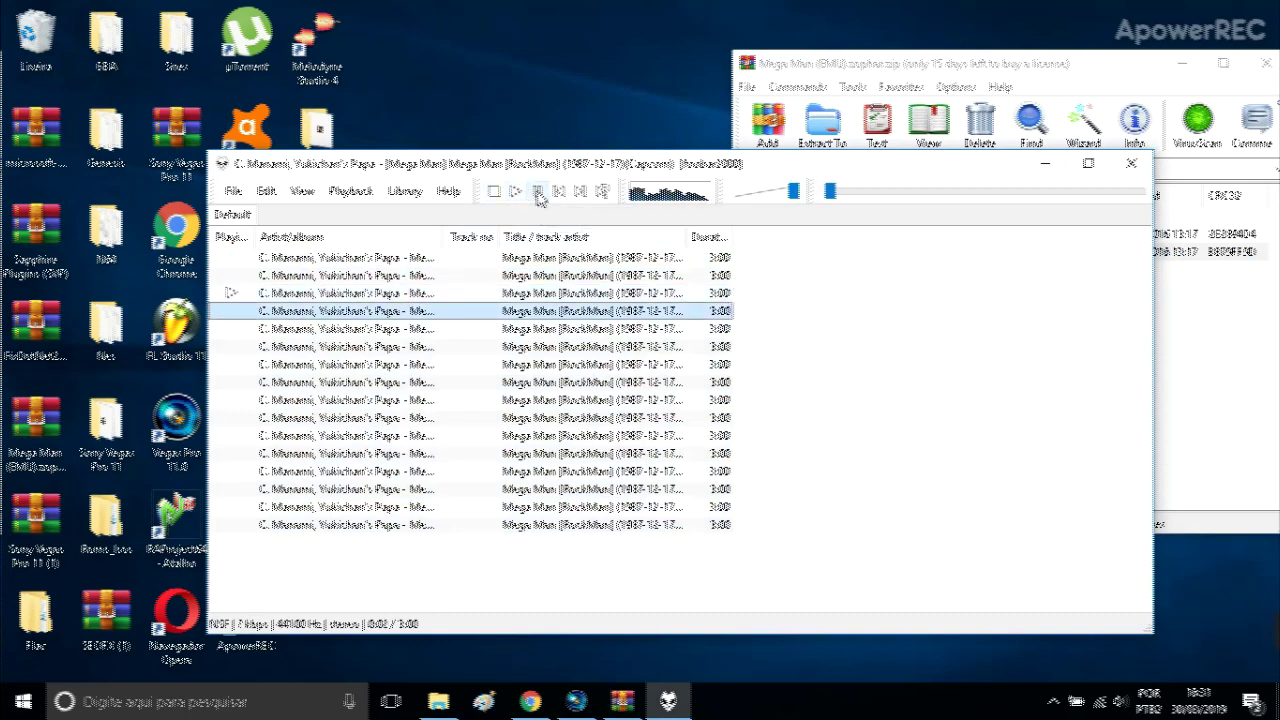
left_click(245, 294)
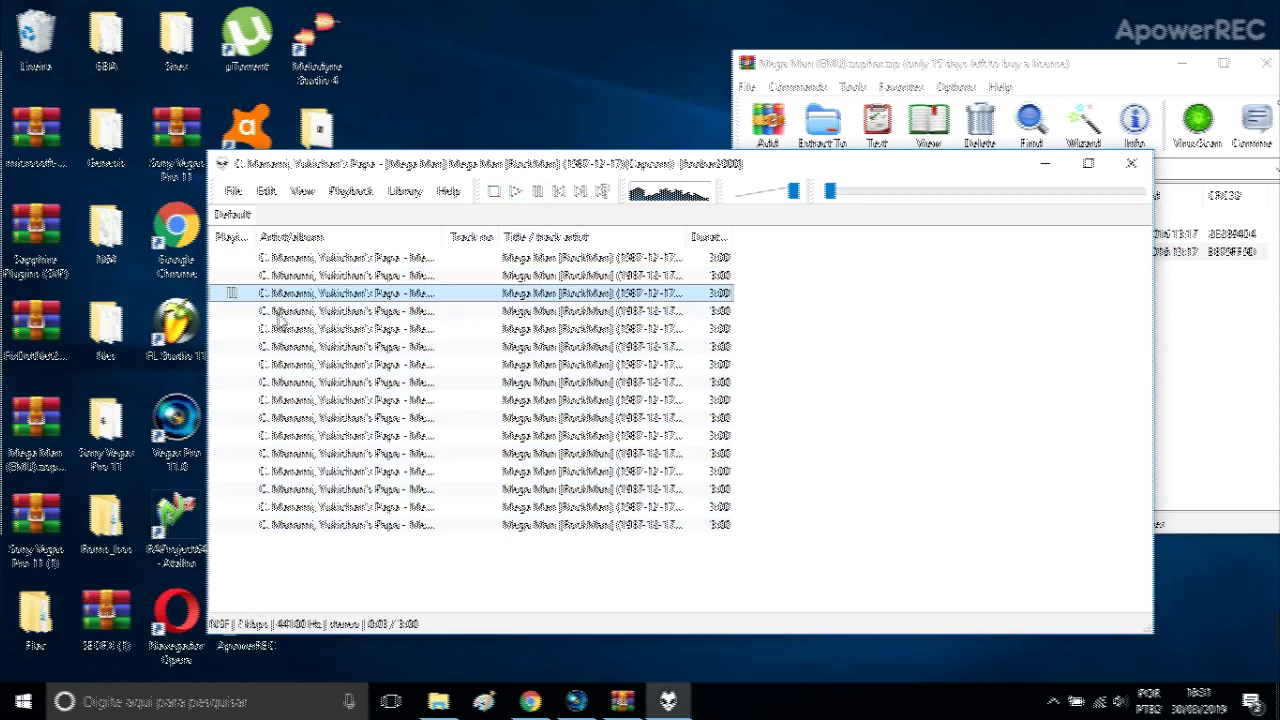
Play the fourth through eighth tracks one after another to find the wanted song, pausing on the eighth
double_click(278, 313)
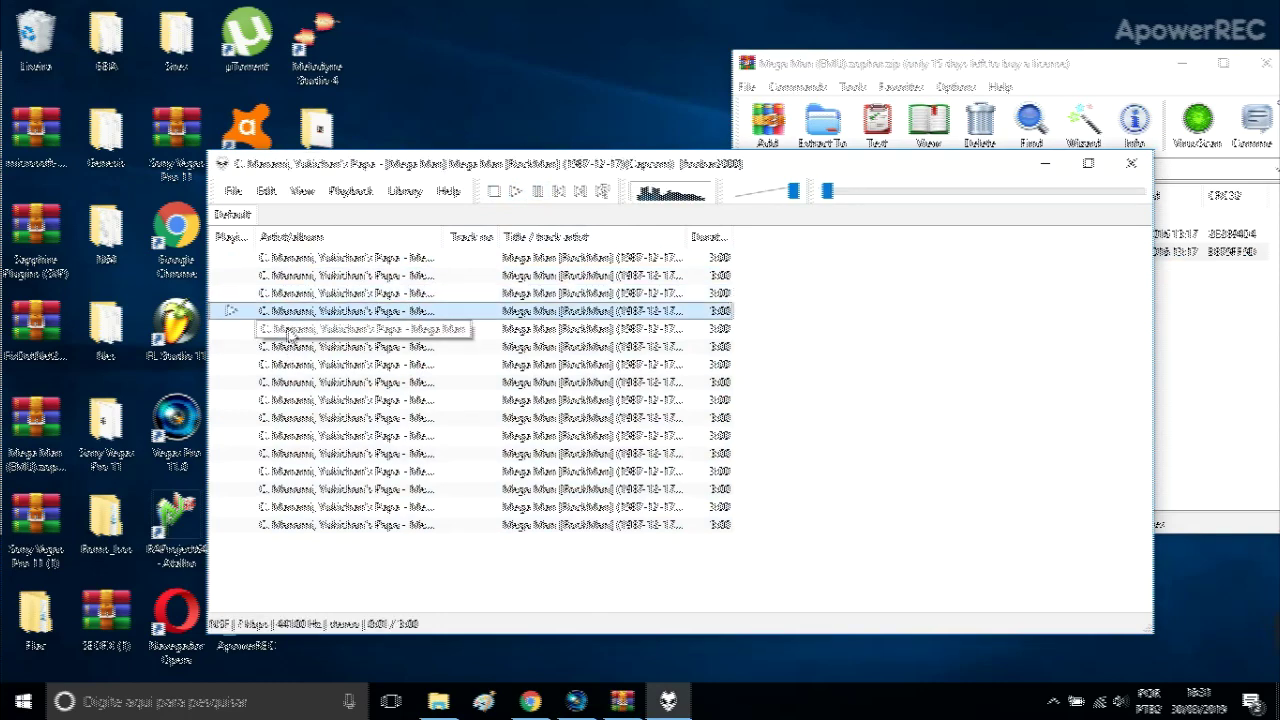
double_click(287, 330)
double_click(288, 347)
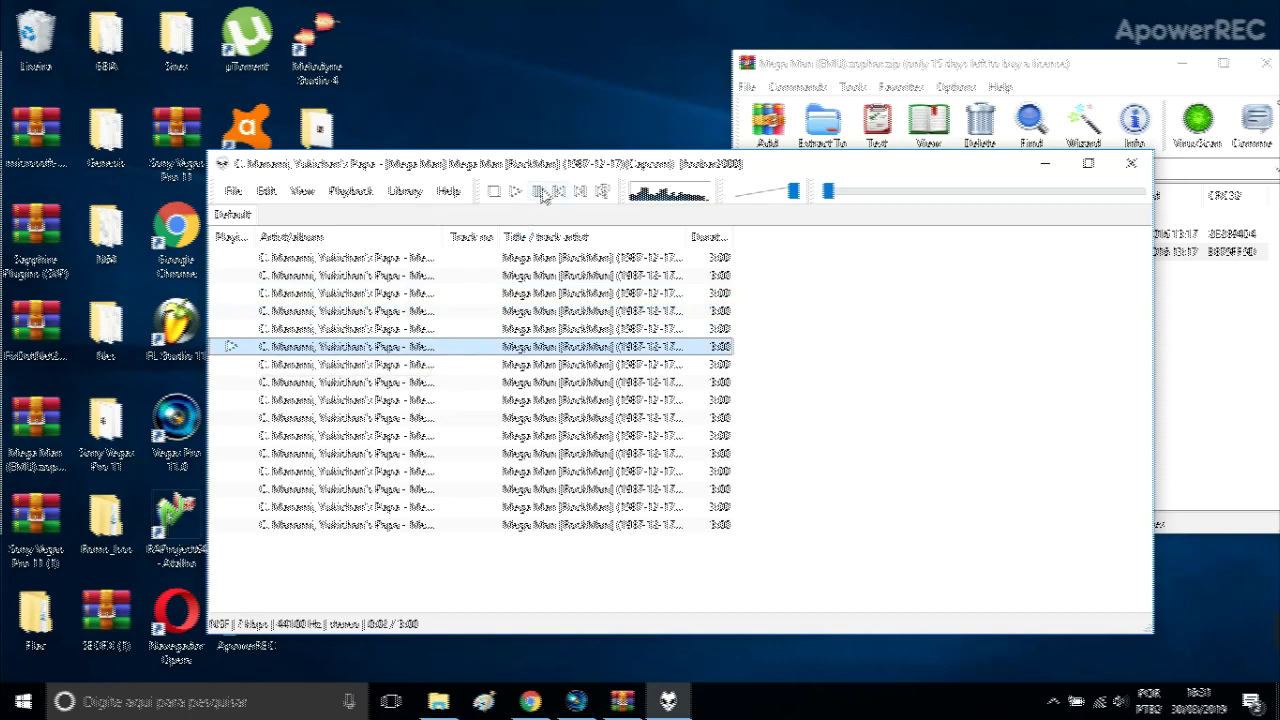
double_click(352, 366)
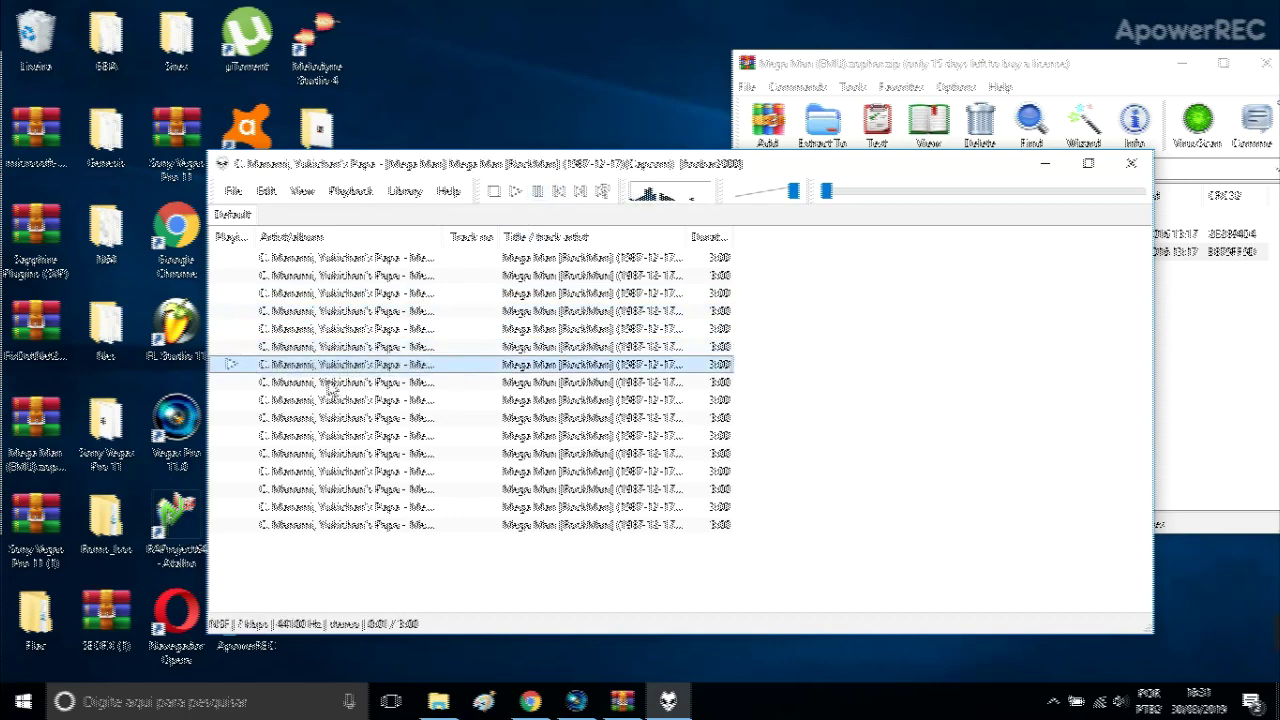
double_click(331, 387)
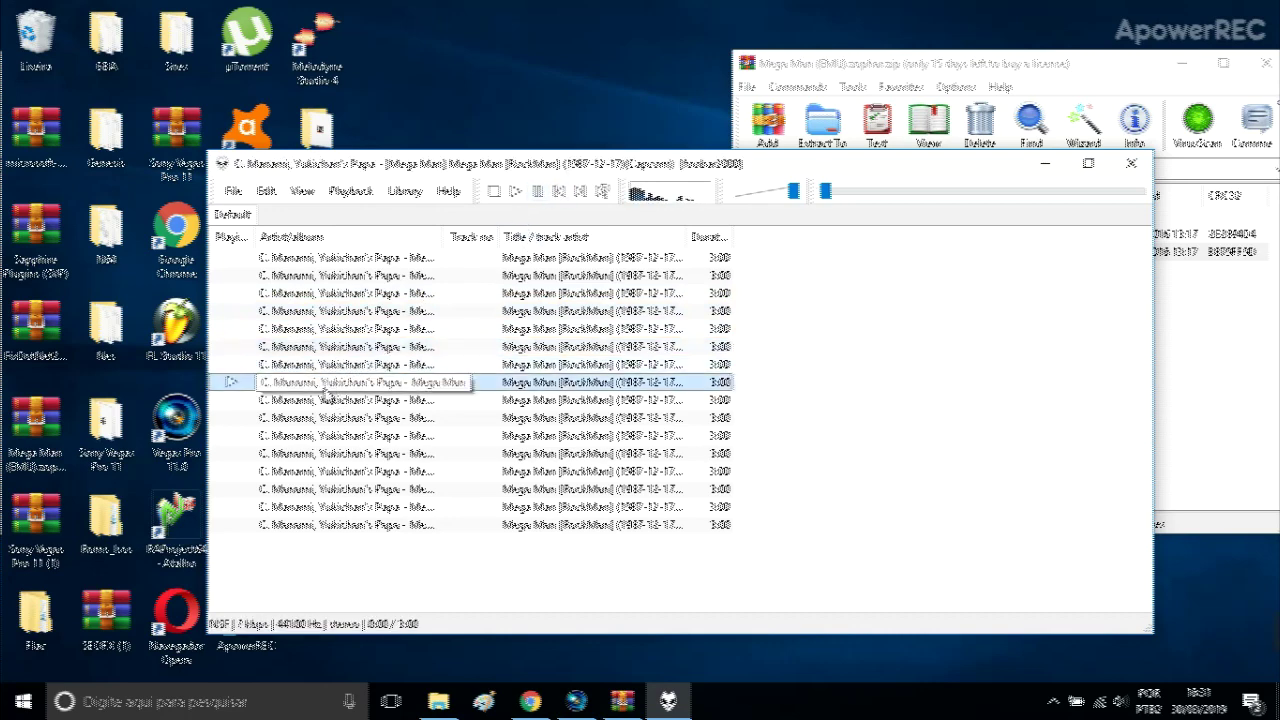
left_click(539, 192)
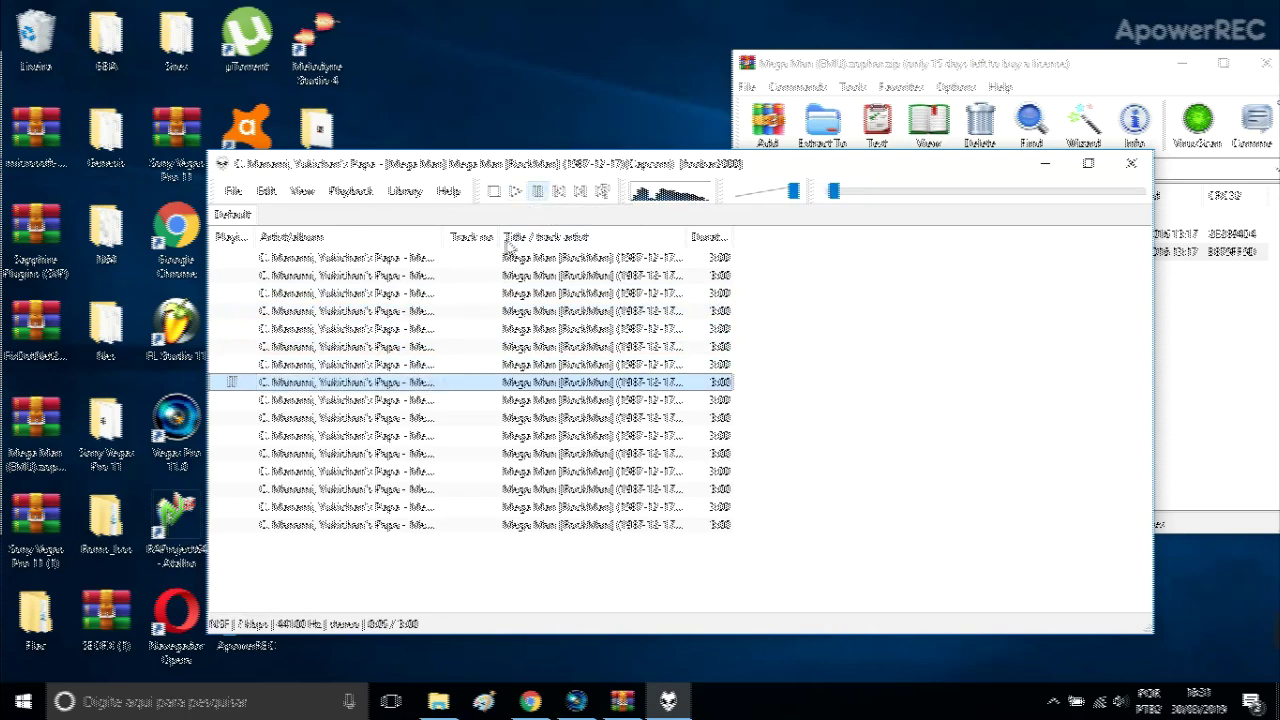
Delete every track from the playlist except the paused one
left_click(300, 366)
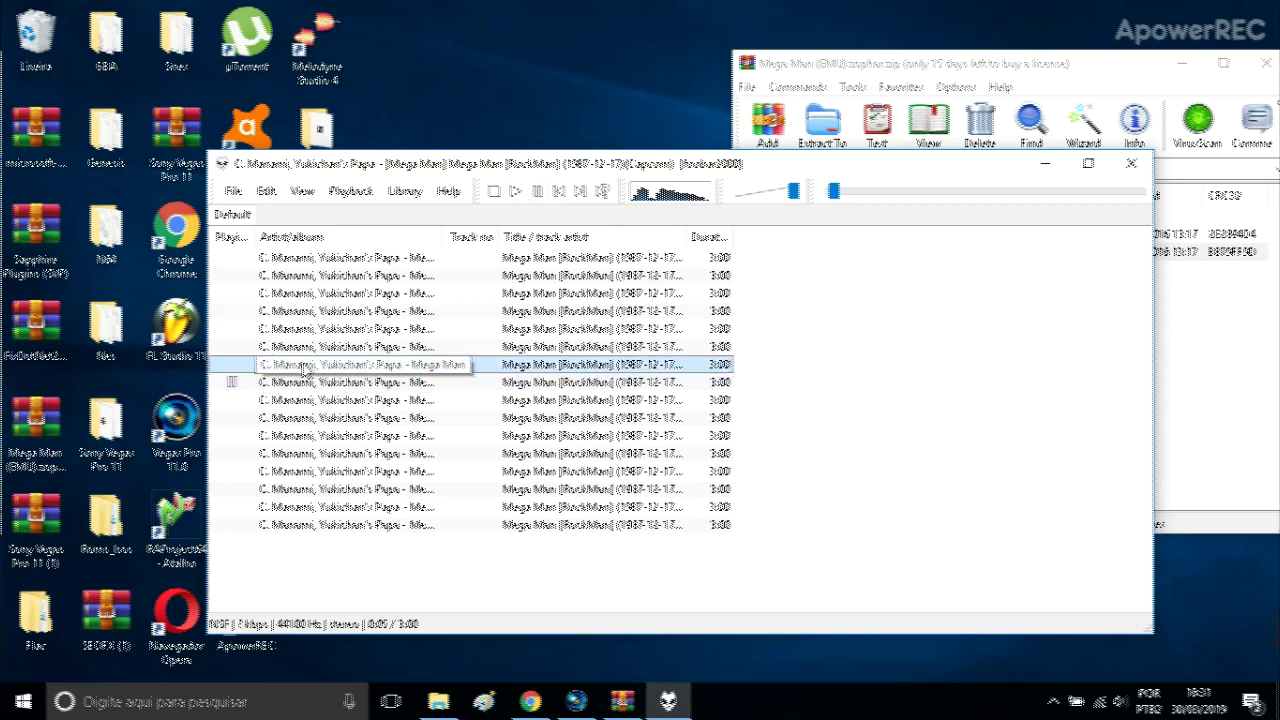
key("Delete")
left_click_drag(752, 352, 614, 443)
key("Delete")
key("Delete")
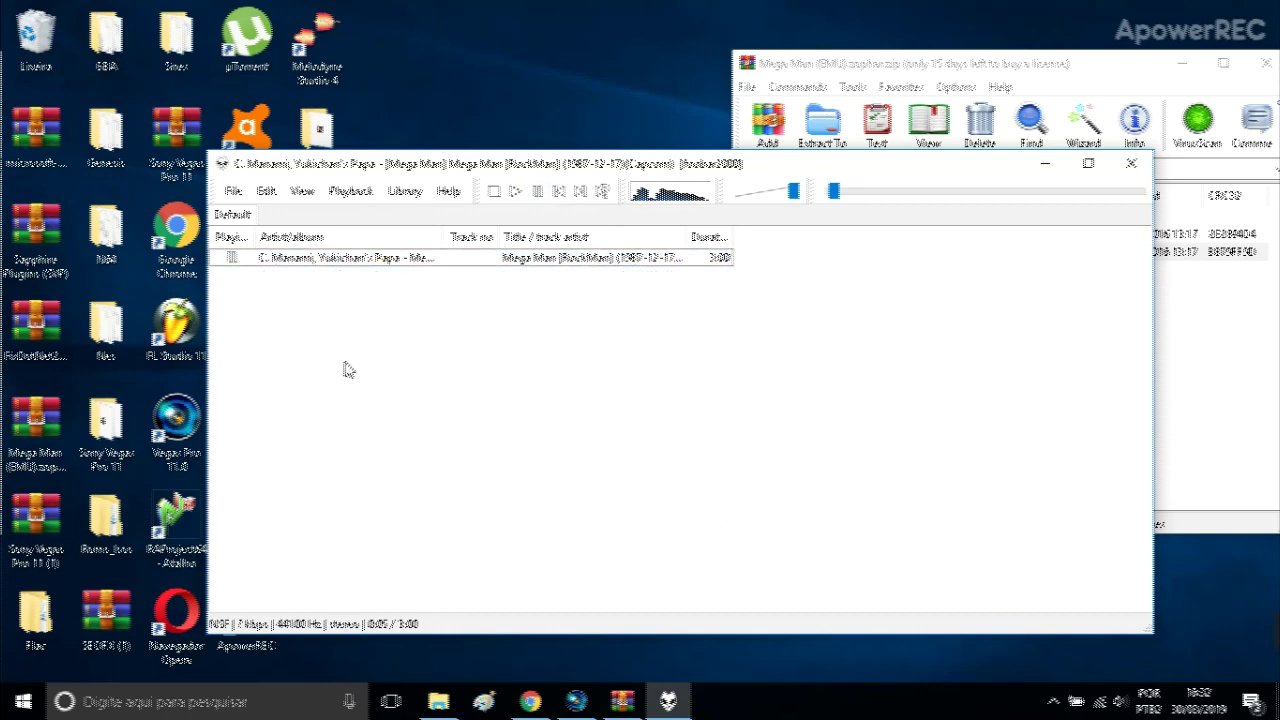
Toggle the DMC and Triangle channels in the track's GEP control, close it and play a short preview
left_click(305, 192)
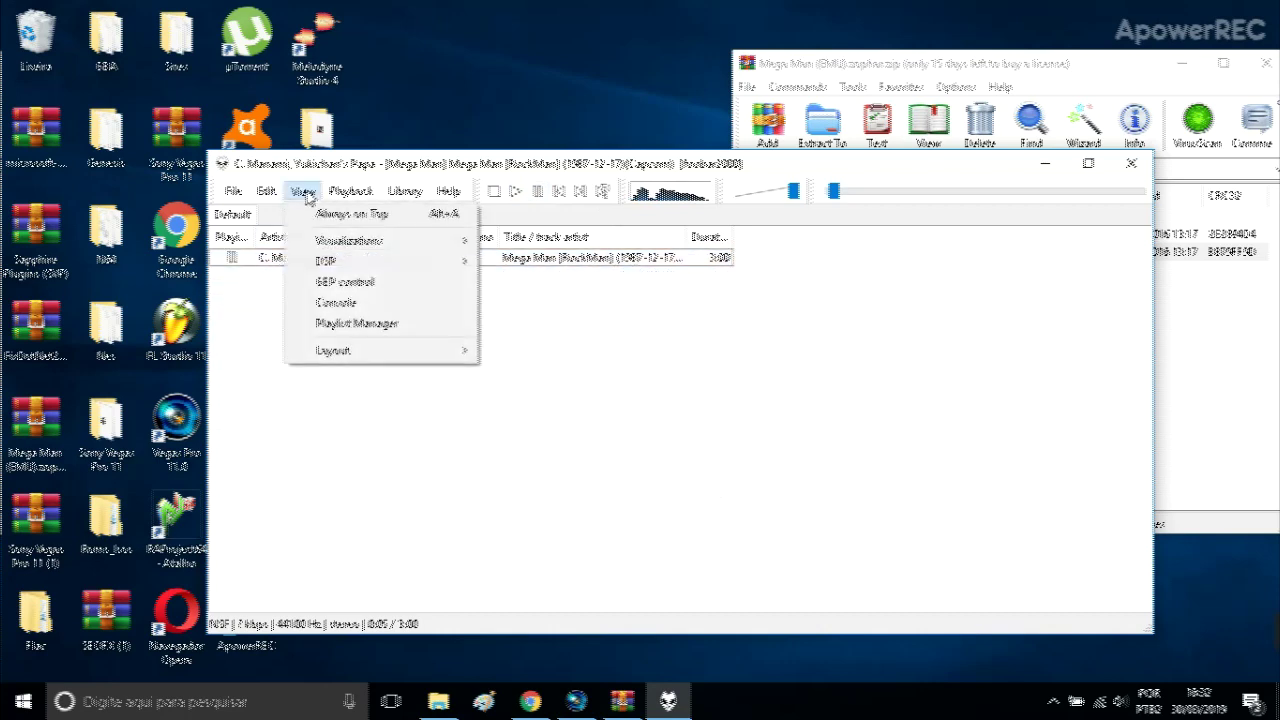
left_click(345, 283)
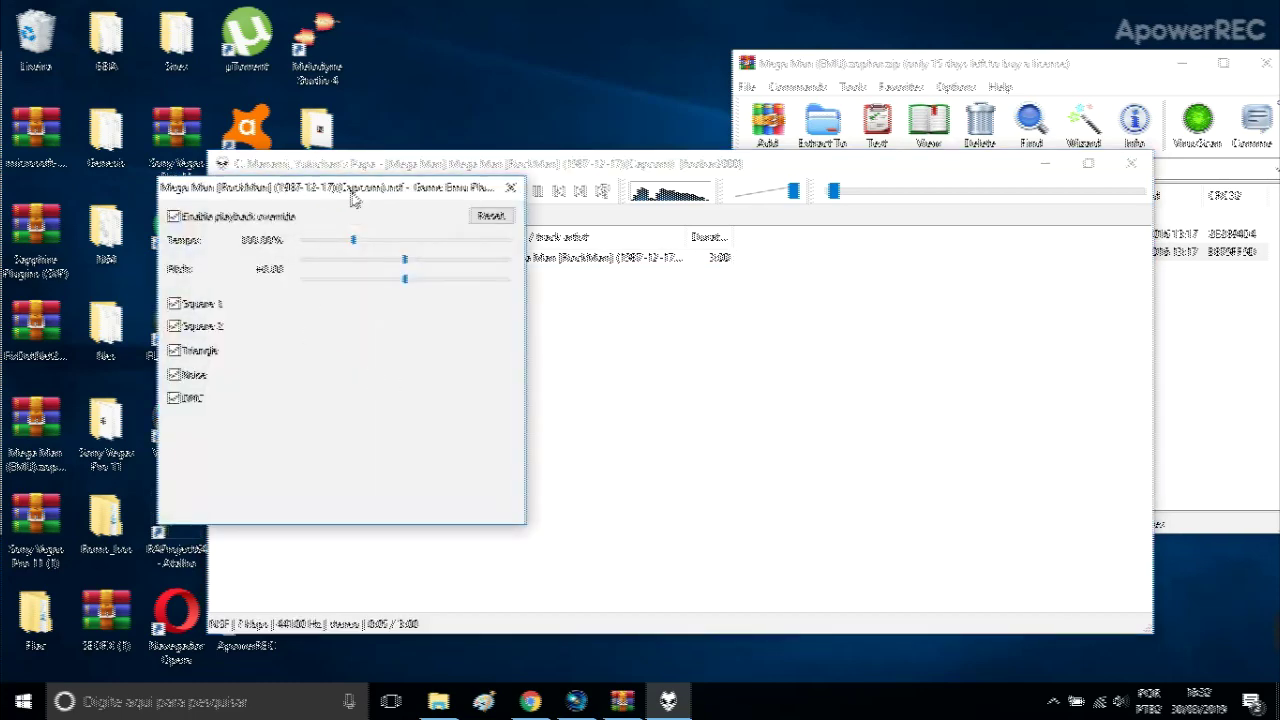
left_click_drag(352, 196, 820, 142)
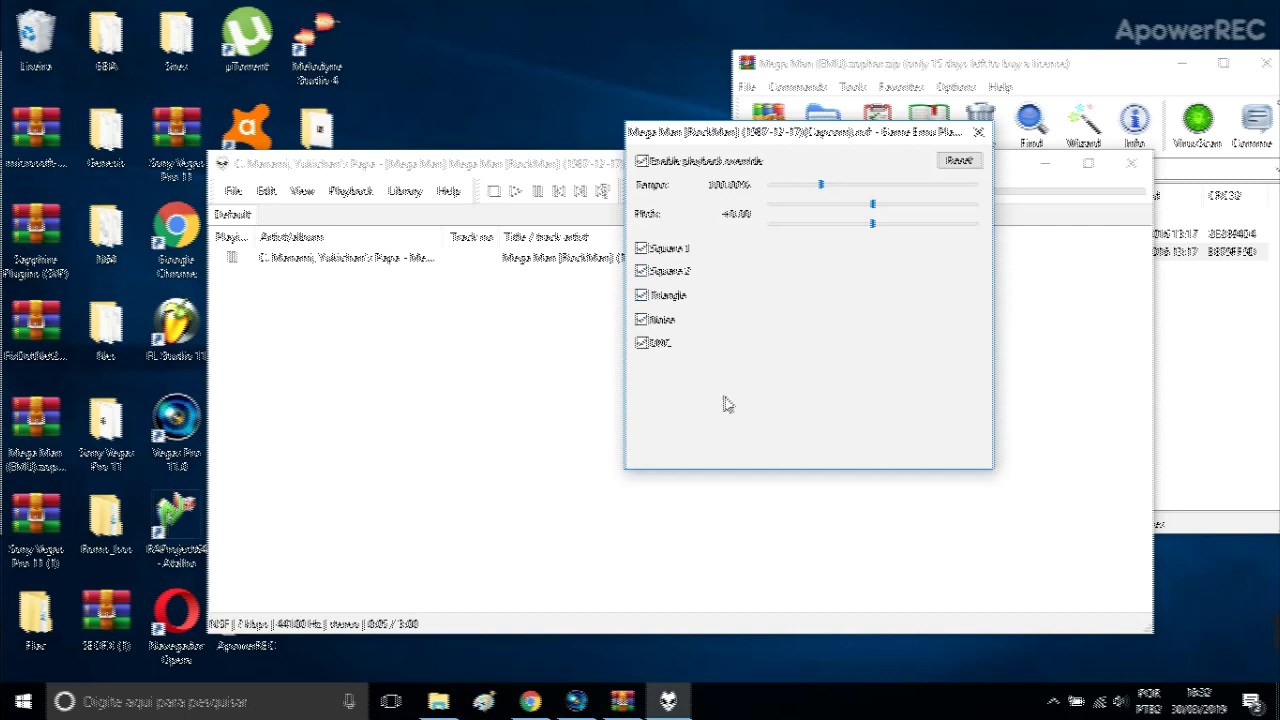
left_click(641, 343)
left_click(643, 297)
left_click(979, 132)
left_click(514, 190)
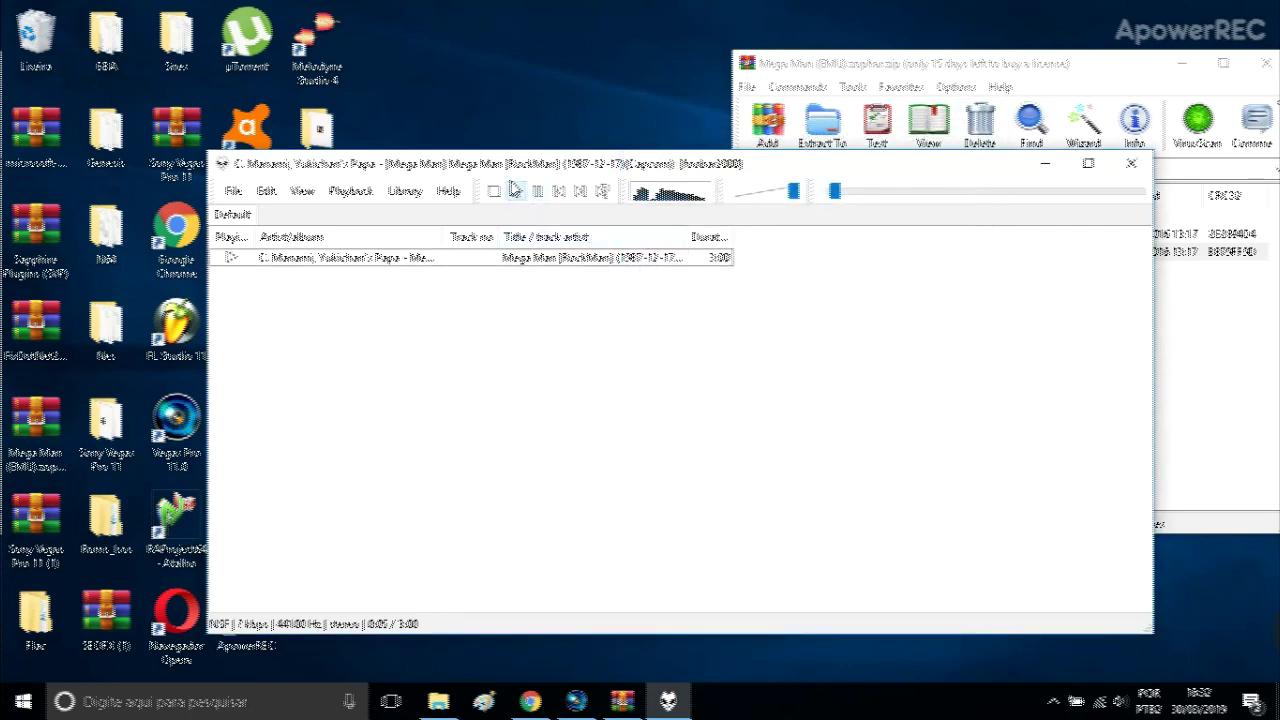
left_click(537, 191)
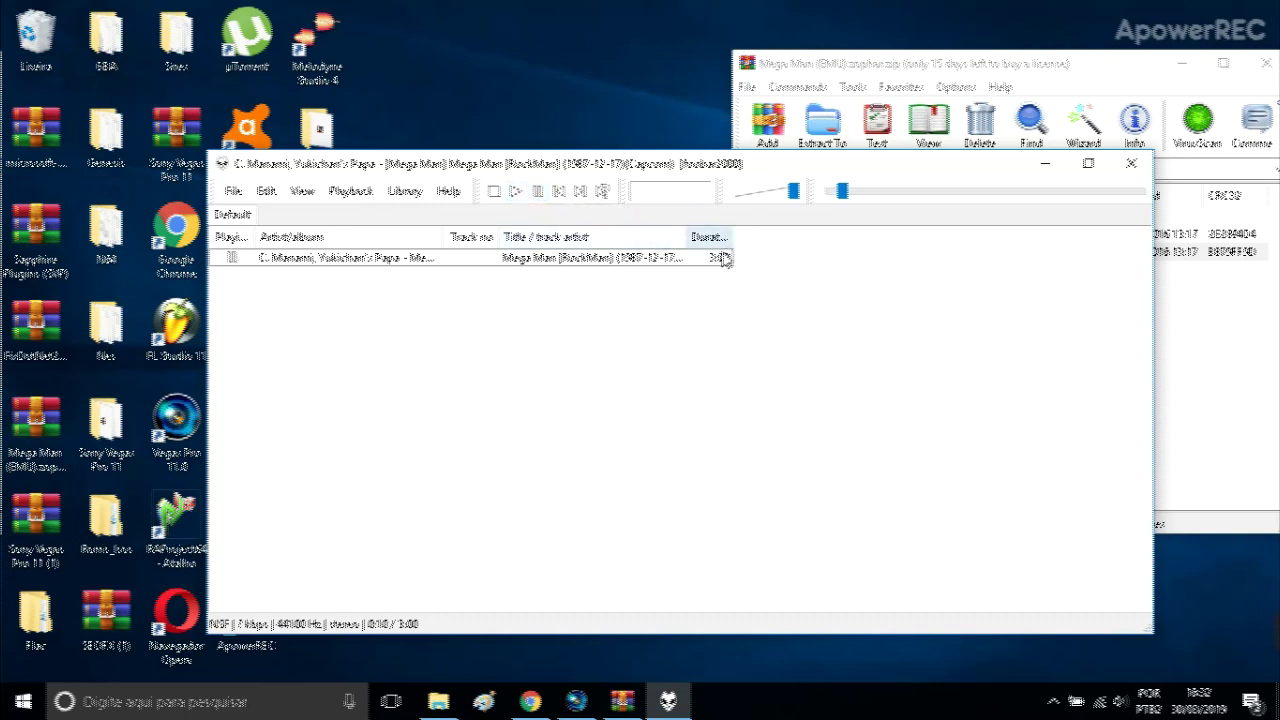
Create a new folder on the desktop, place it beside the other icons and open it
right_click(411, 72)
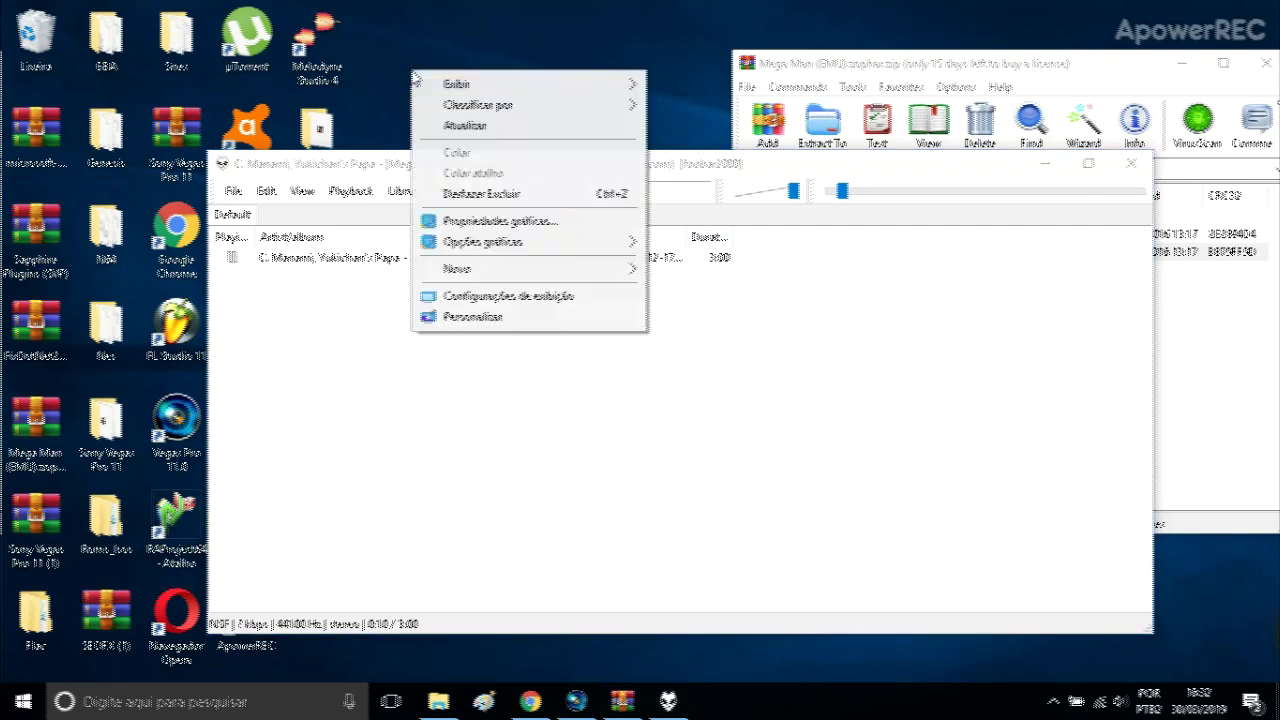
mouse_move(545, 274)
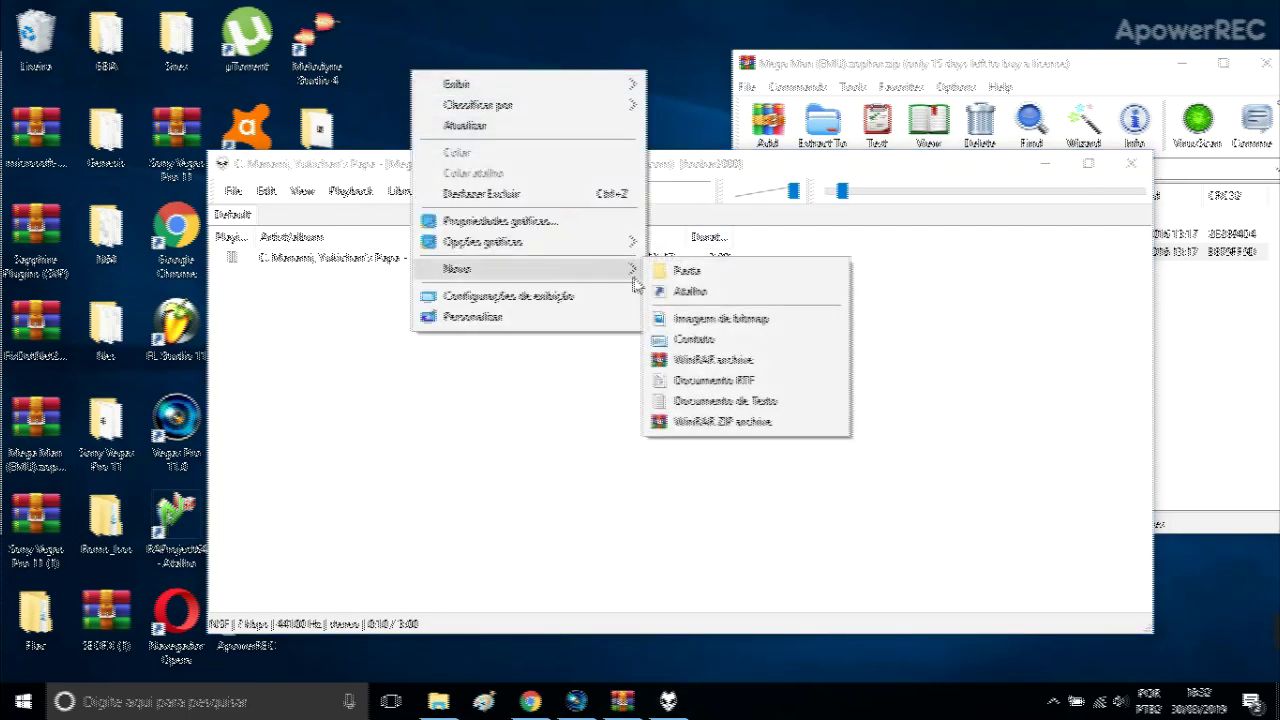
left_click(655, 271)
left_click_drag(455, 125, 415, 50)
double_click(398, 55)
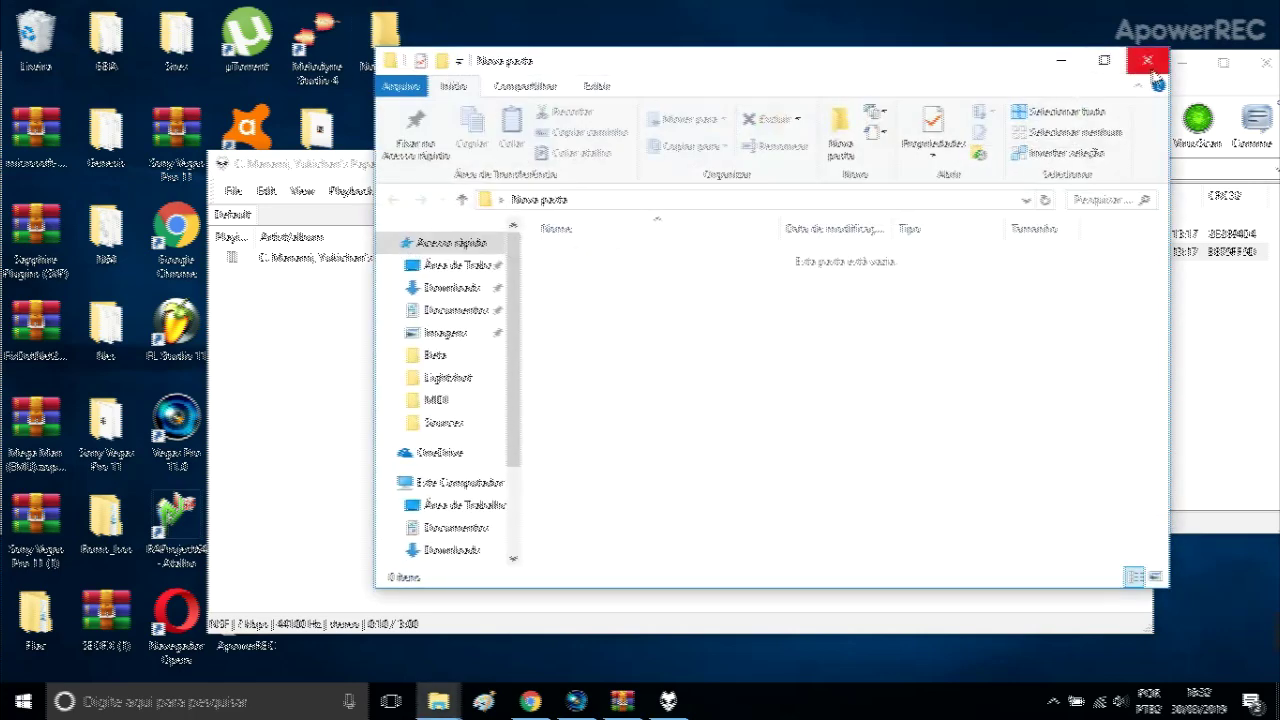
Rename the new desktop folder to "Elec Man"
right_click(393, 24)
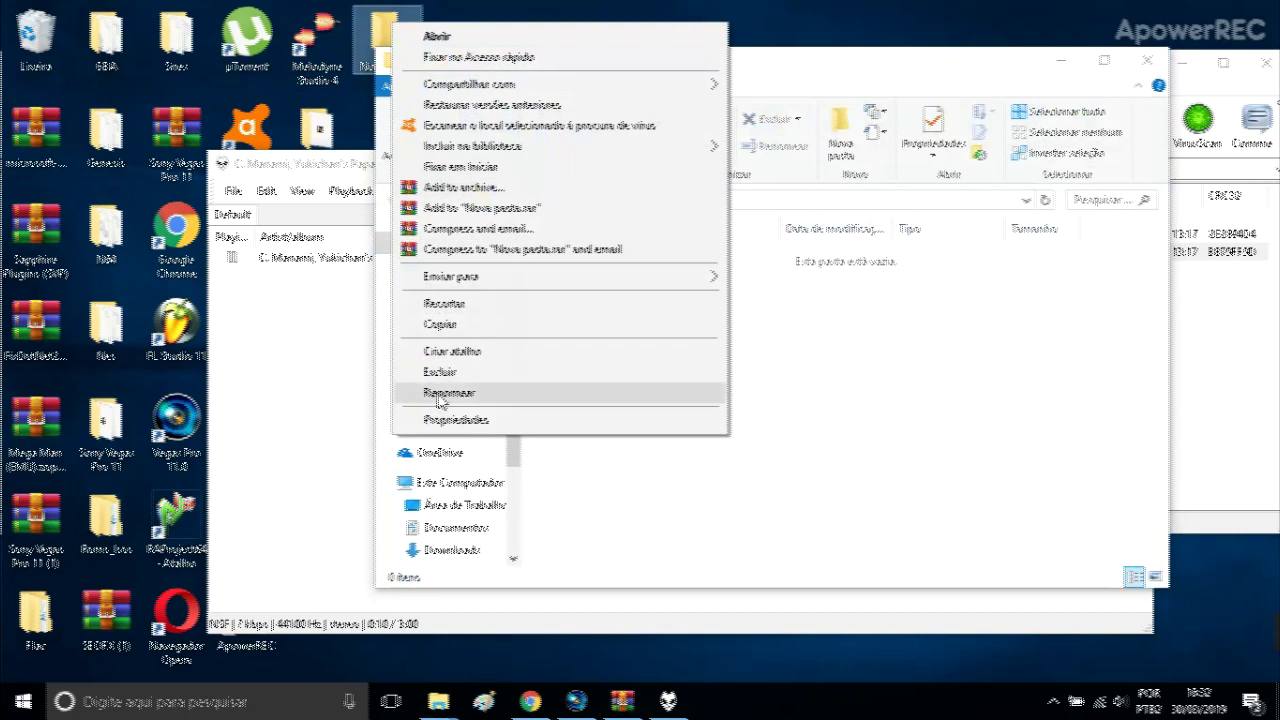
left_click(447, 392)
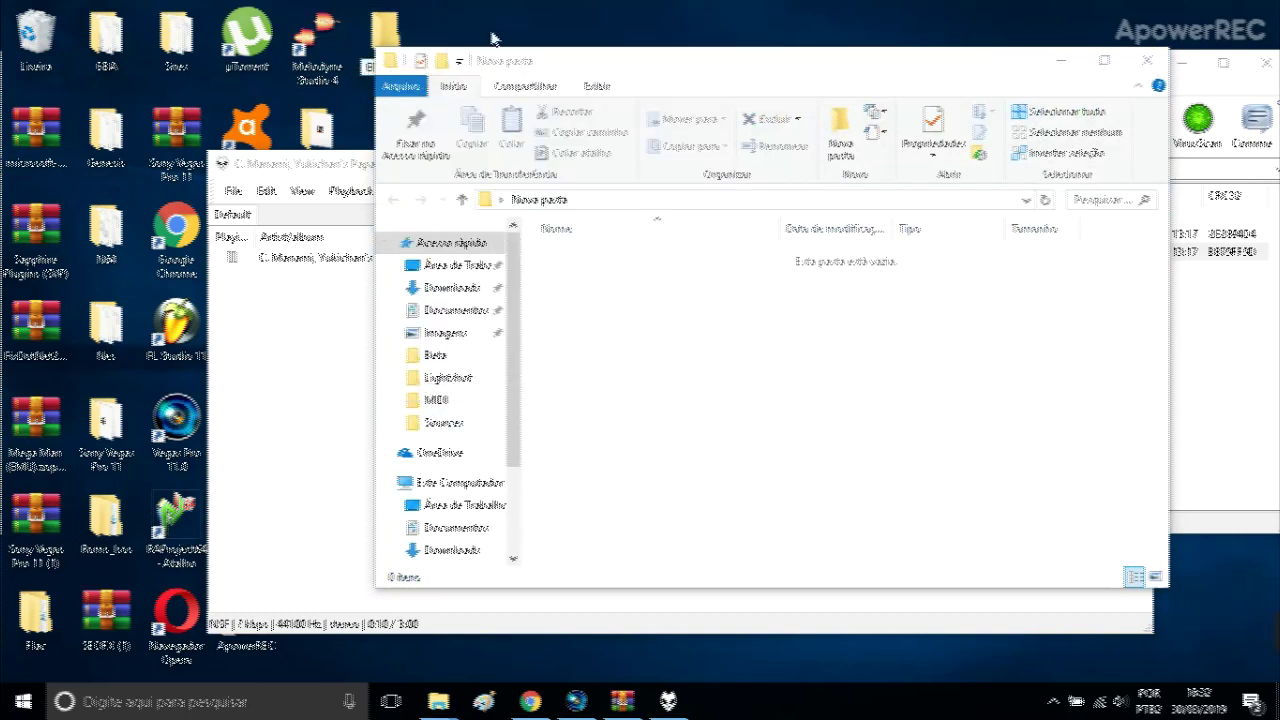
type("Elec Man")
key("Return")
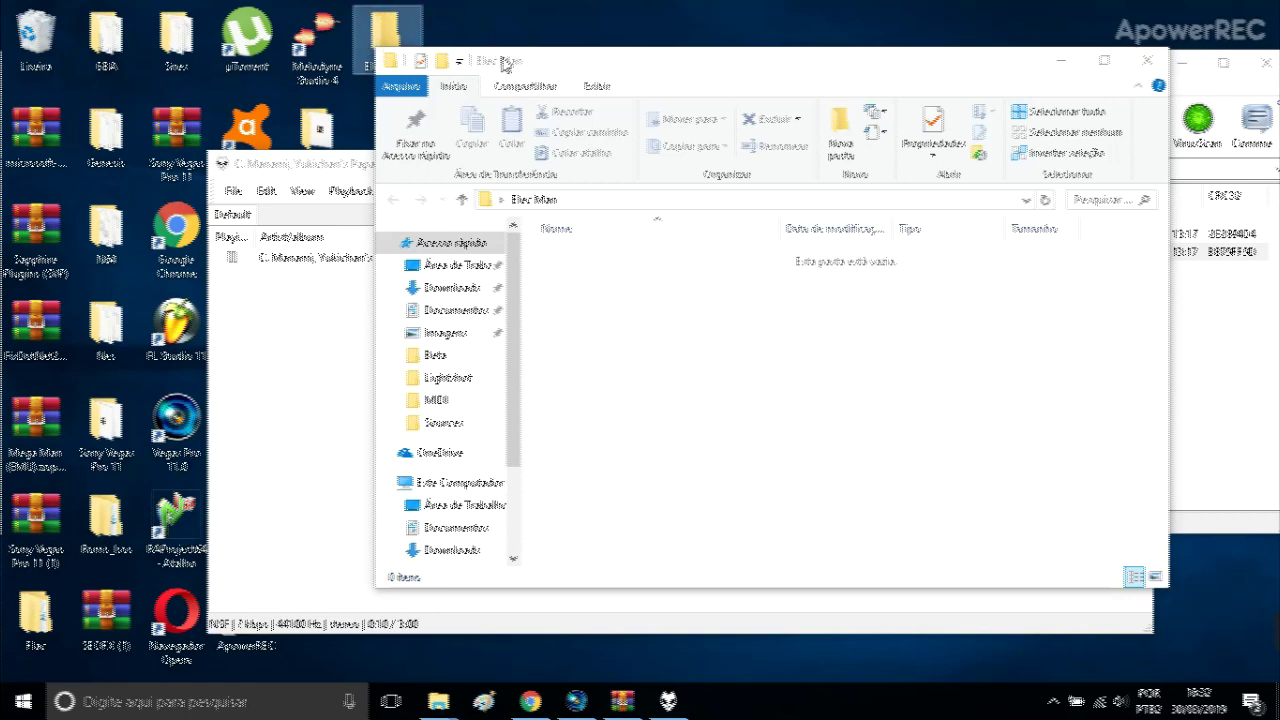
Move the Elec Man folder window aside and start a quick conversion of the playlist track to FLAC
left_click_drag(505, 63, 819, 37)
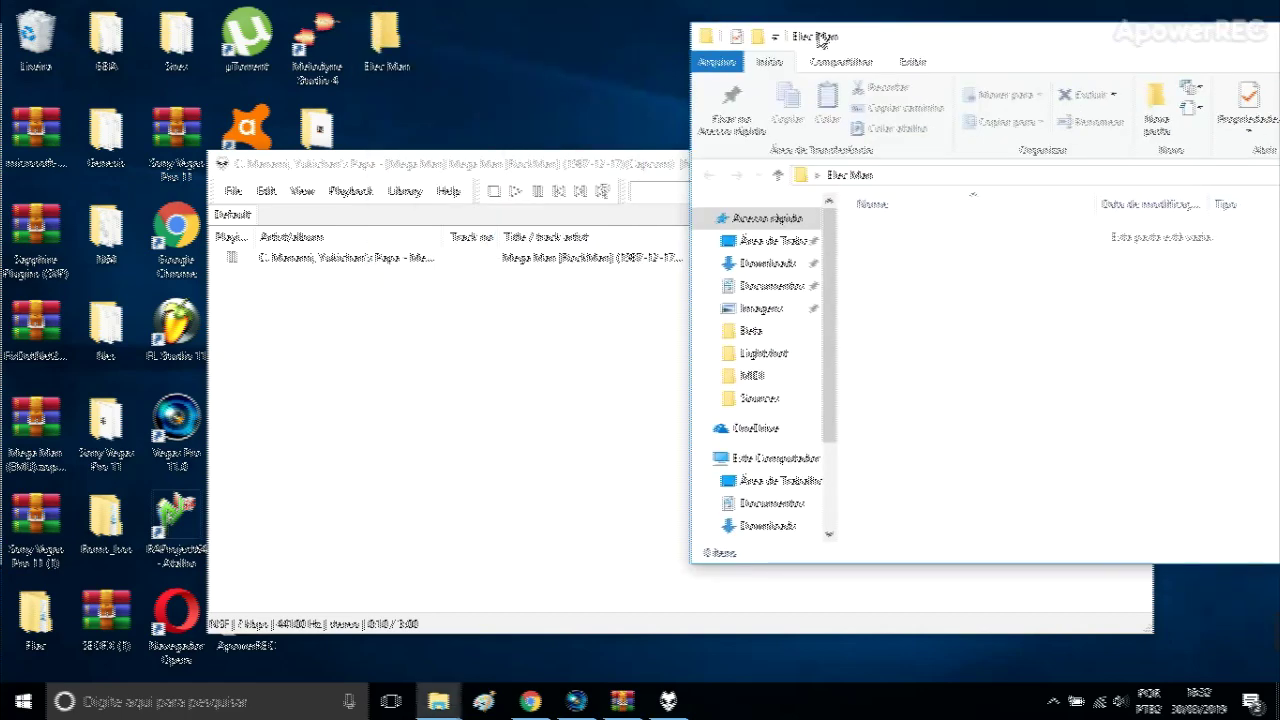
right_click(432, 263)
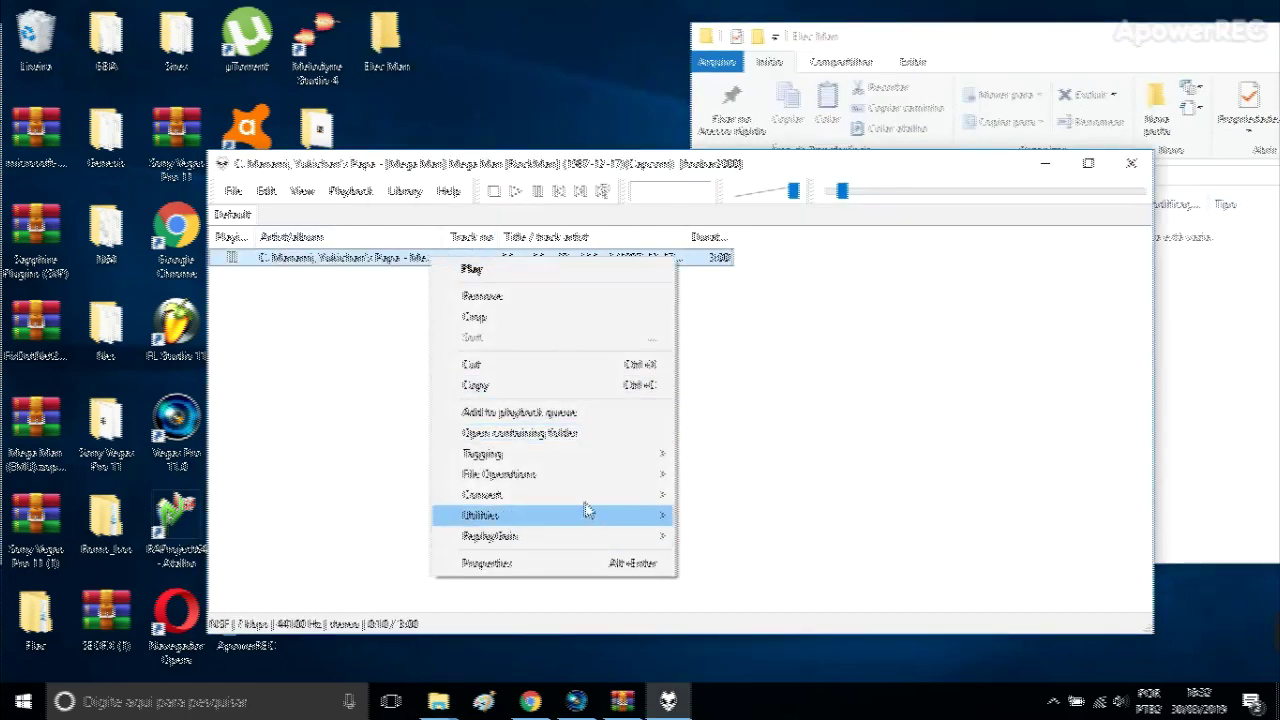
mouse_move(586, 496)
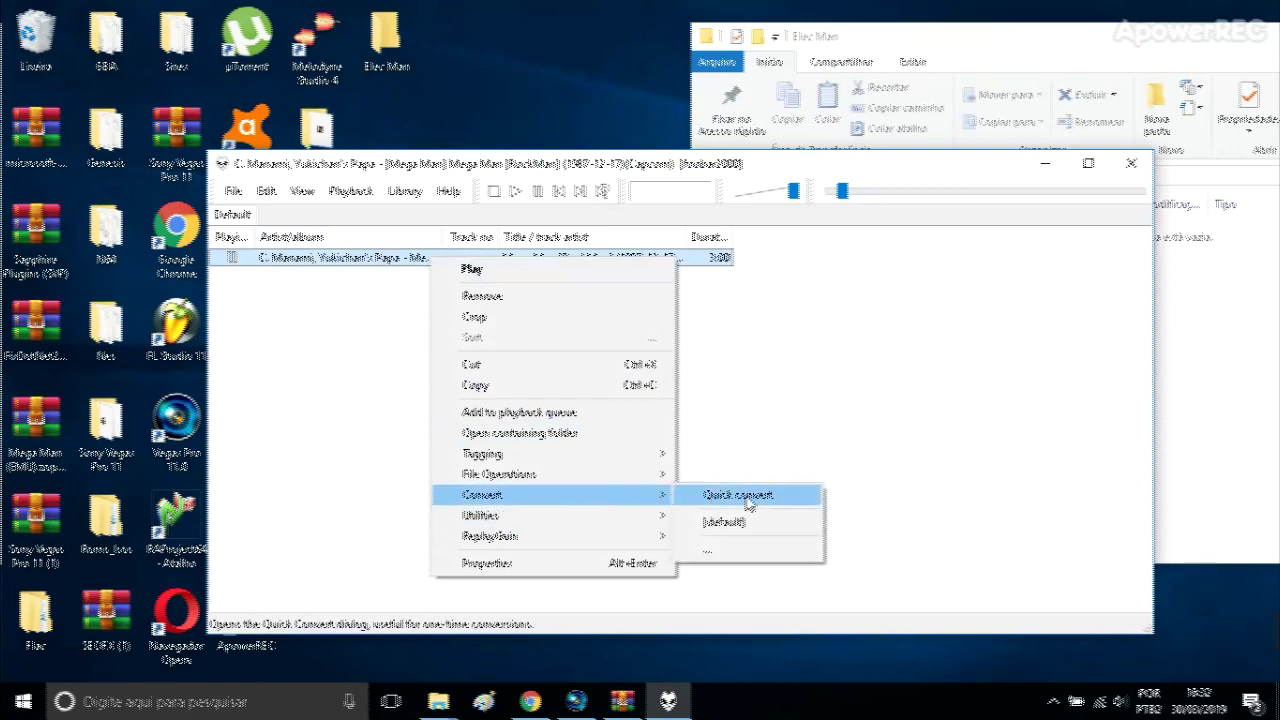
left_click(740, 497)
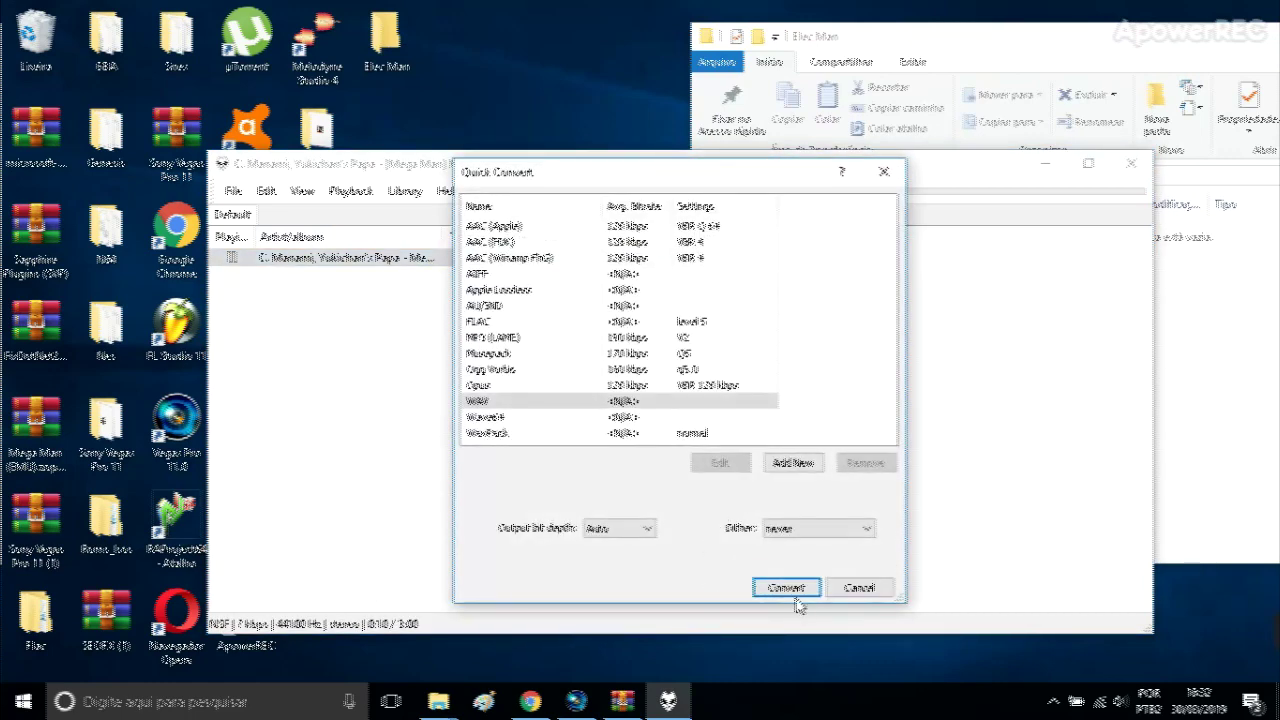
left_click(527, 403)
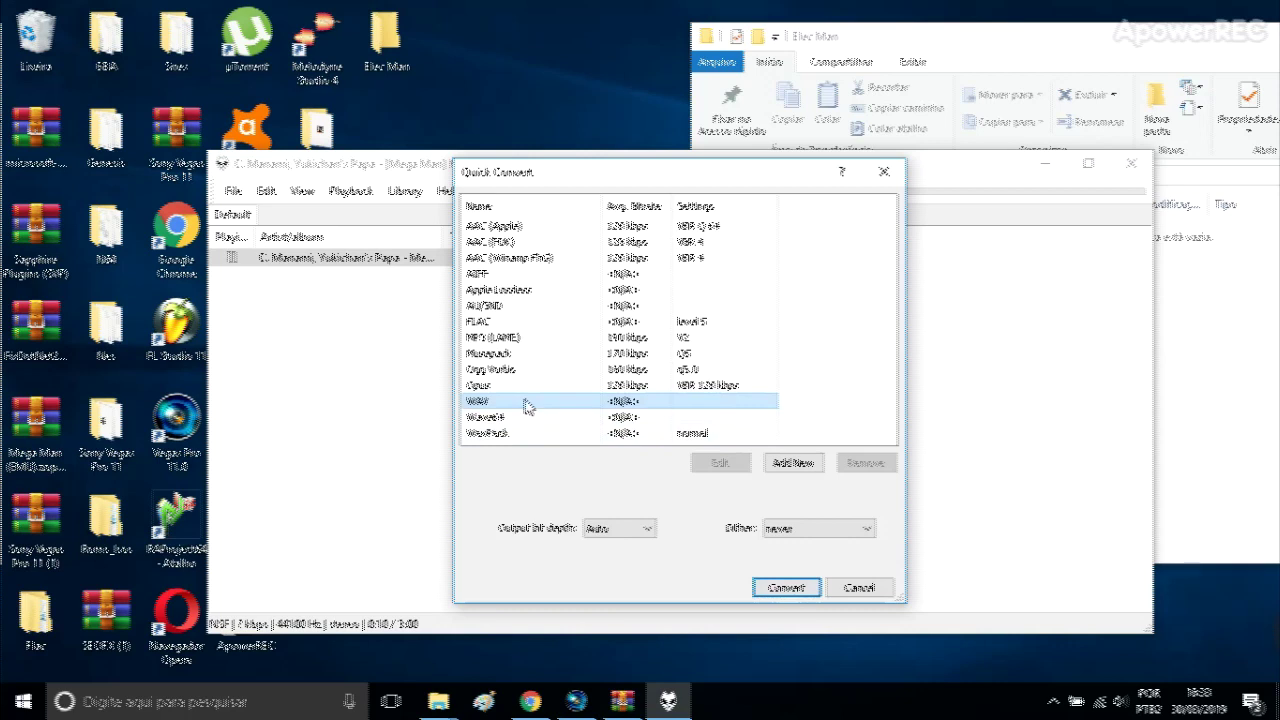
left_click(790, 592)
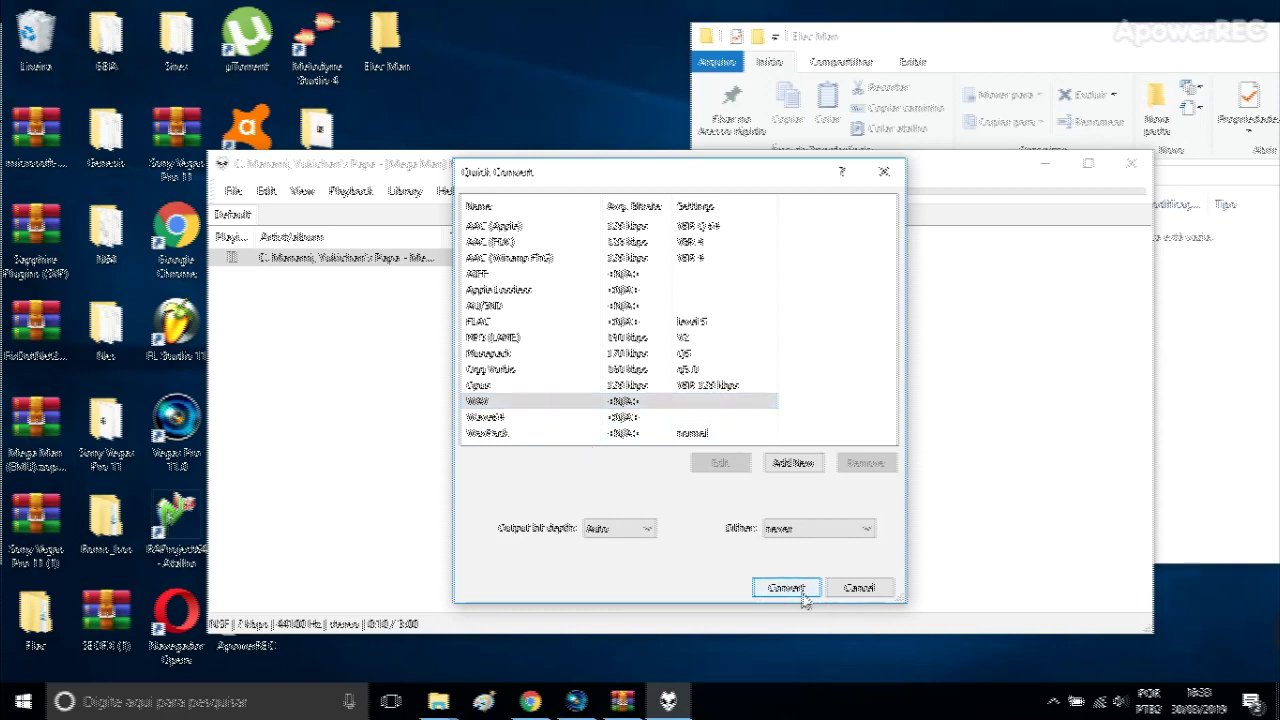
left_click(500, 321)
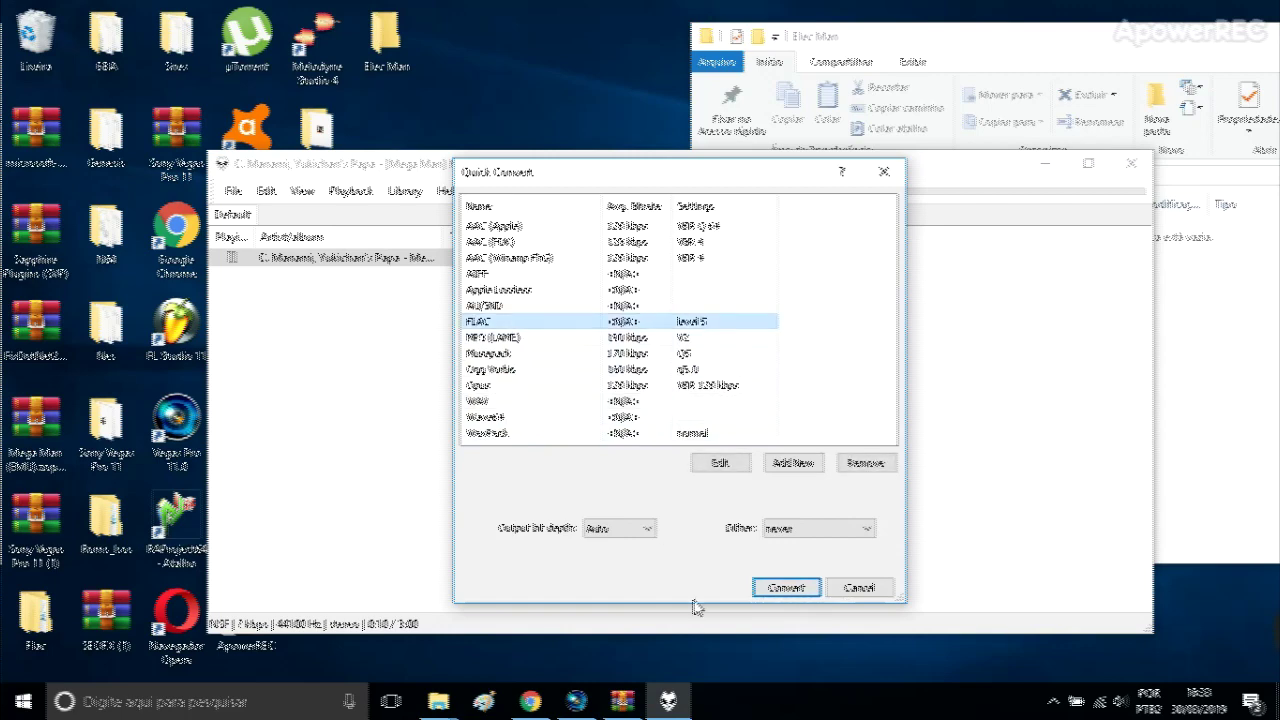
left_click(786, 588)
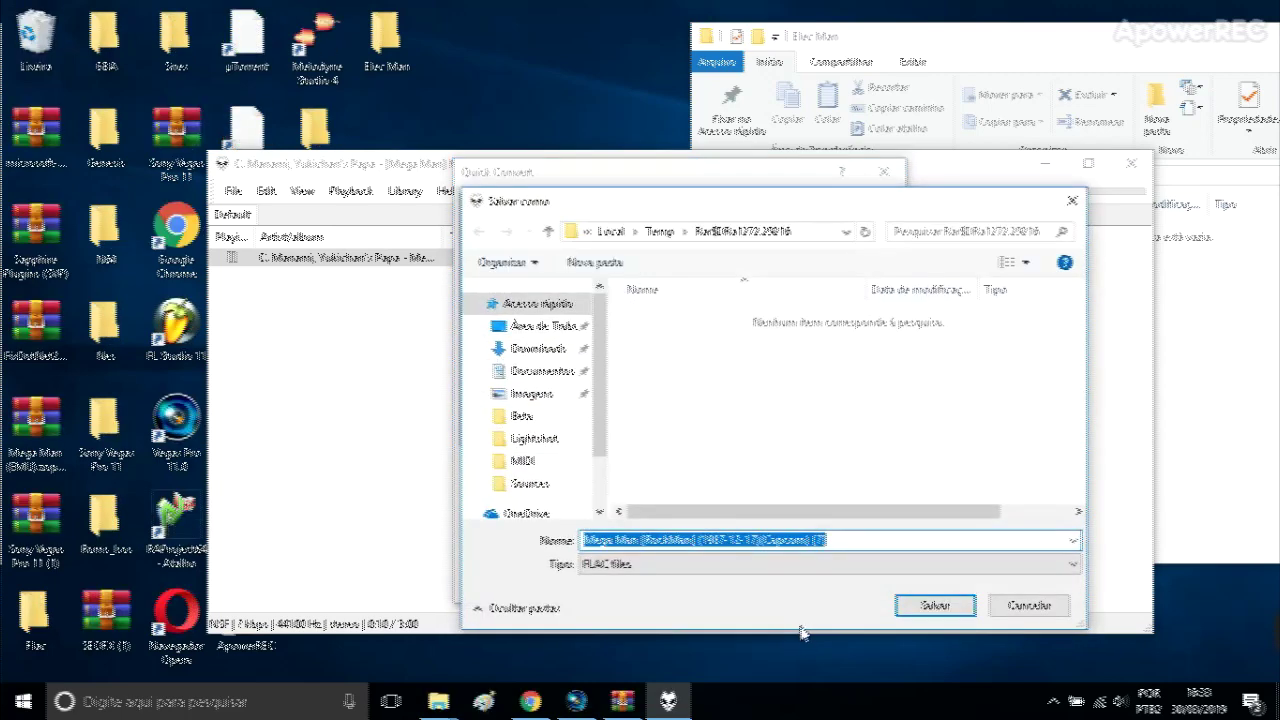
Save the converted track as "Square 1" in the desktop's Elec Man folder
left_click(536, 325)
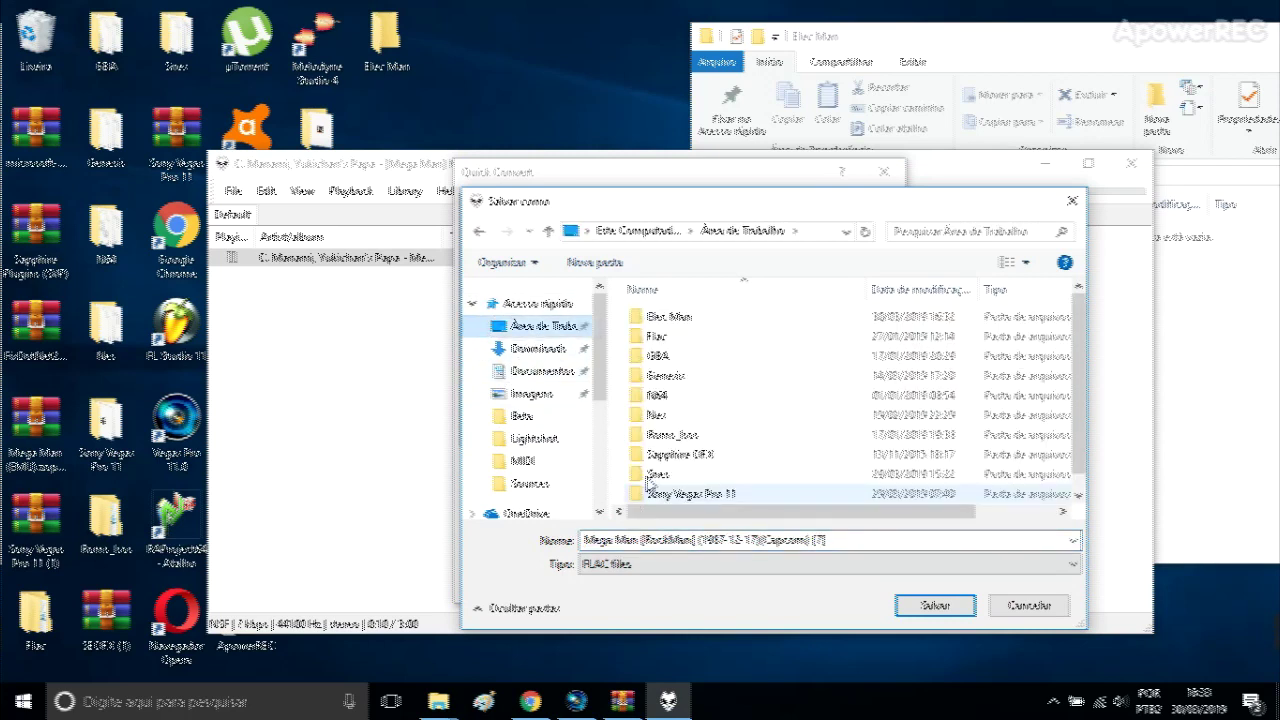
double_click(760, 318)
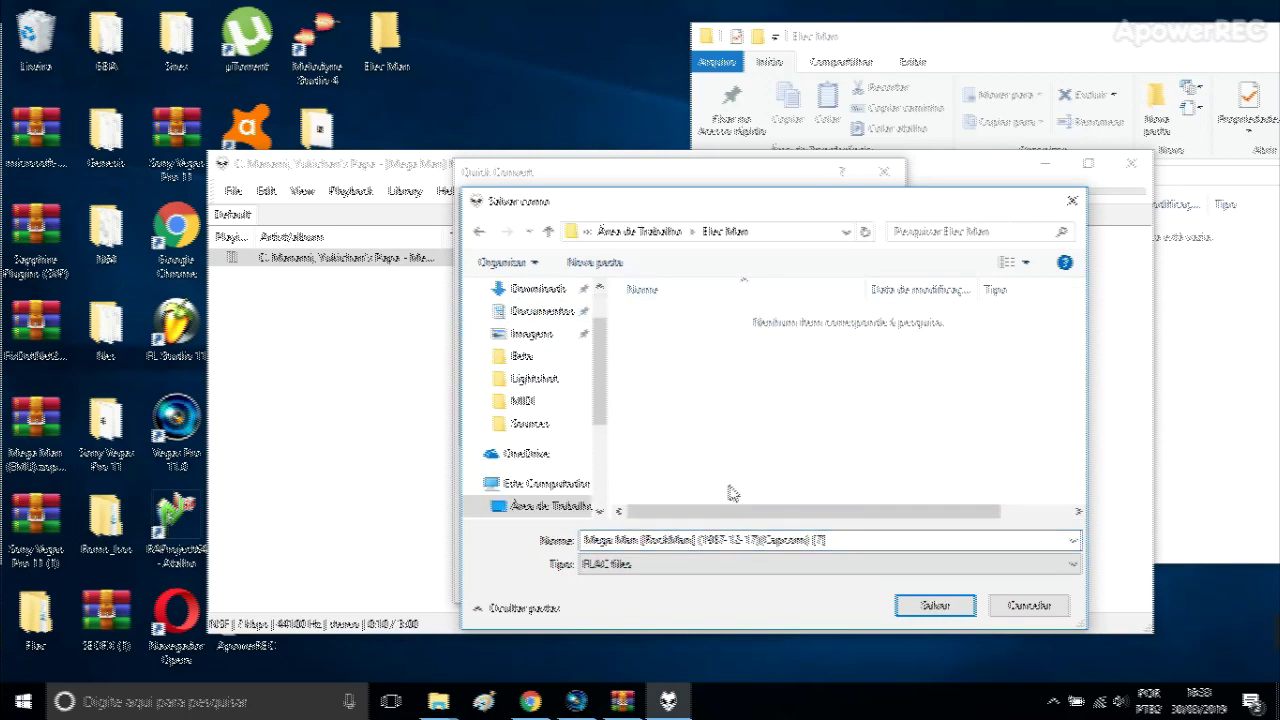
triple_click(721, 540)
type("5")
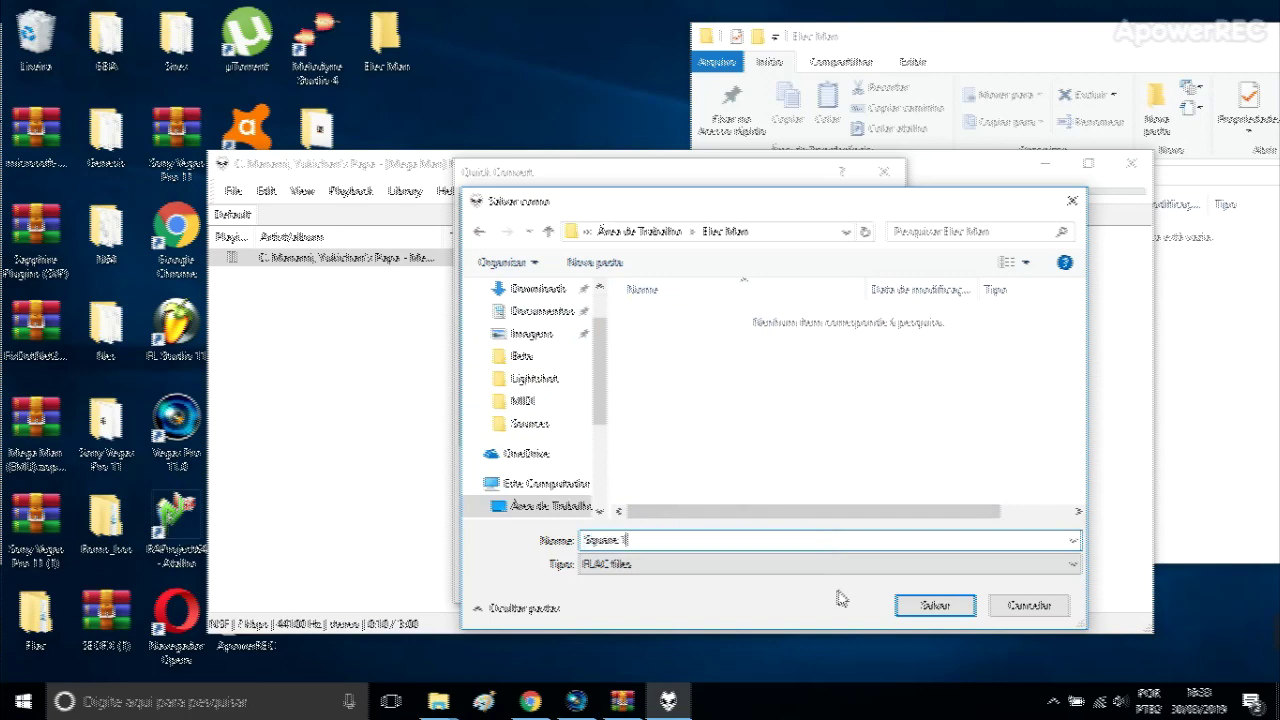
left_click(934, 605)
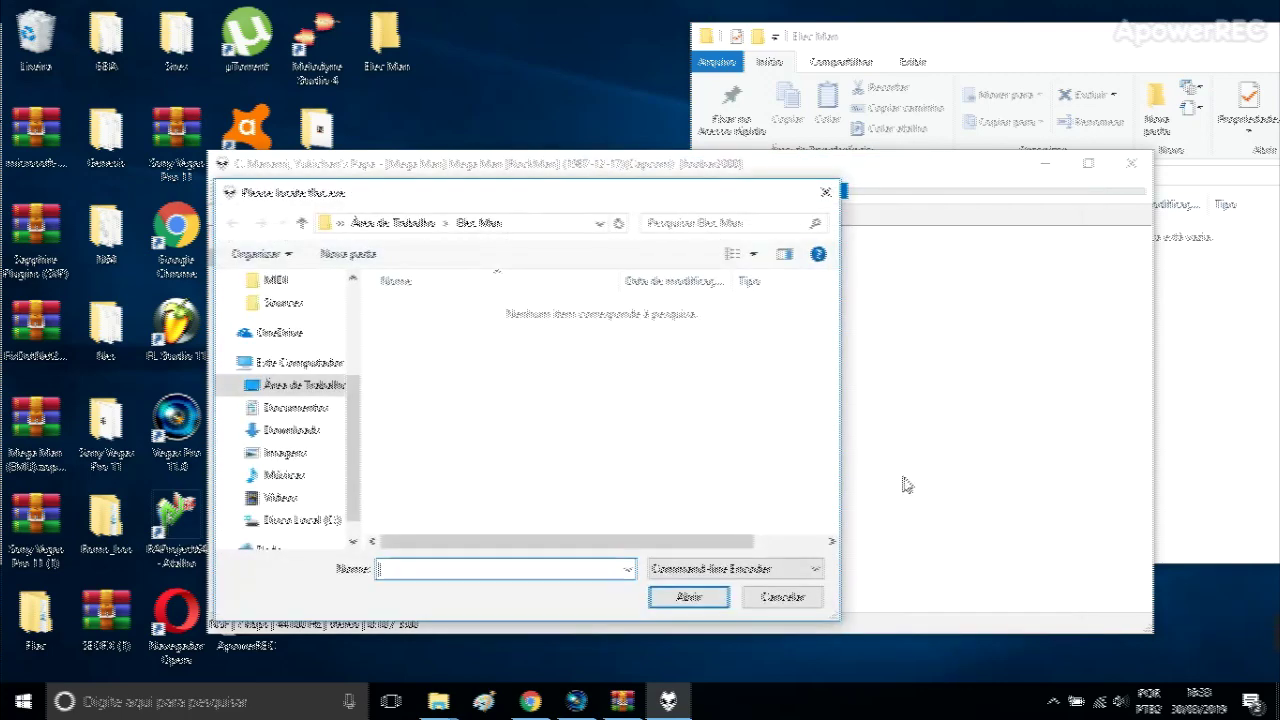
Supply the flac encoder from the desktop's Flac folder, under flac-1.3.2-win and win64, and close the converter output
left_click(697, 599)
left_click(697, 600)
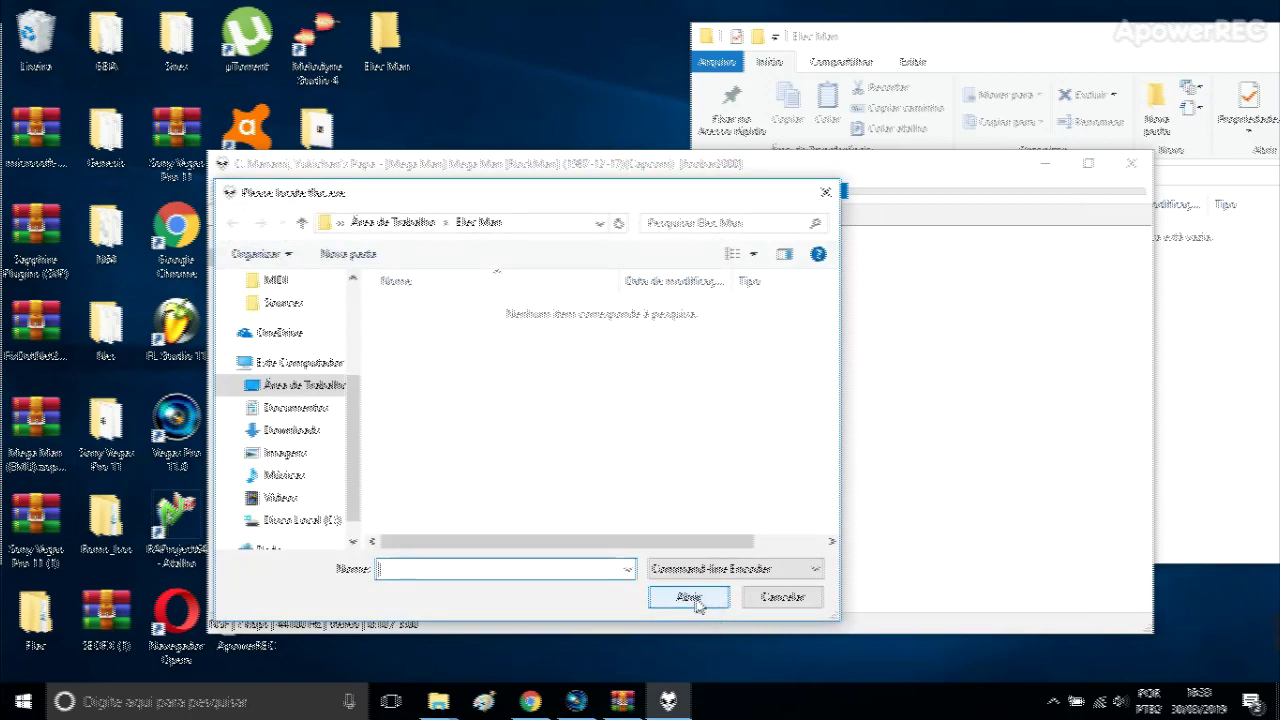
left_click_drag(469, 200, 656, 148)
left_click(475, 337)
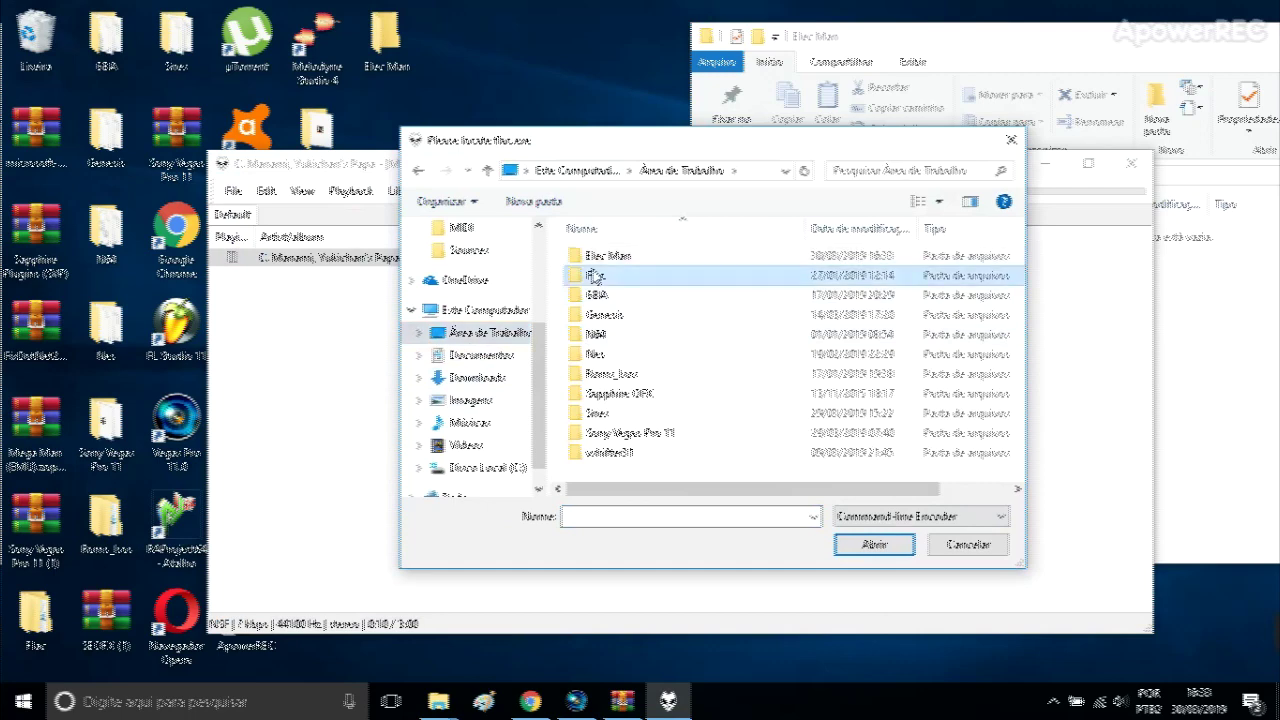
double_click(593, 271)
double_click(591, 257)
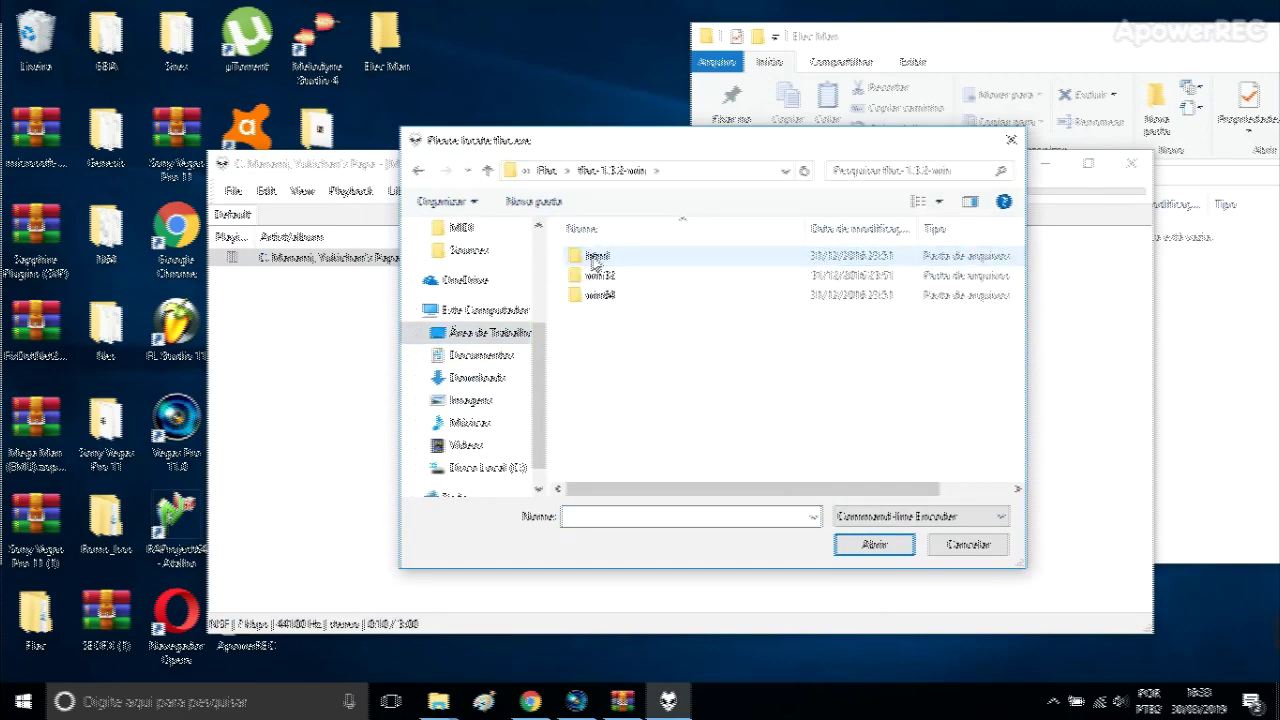
double_click(623, 294)
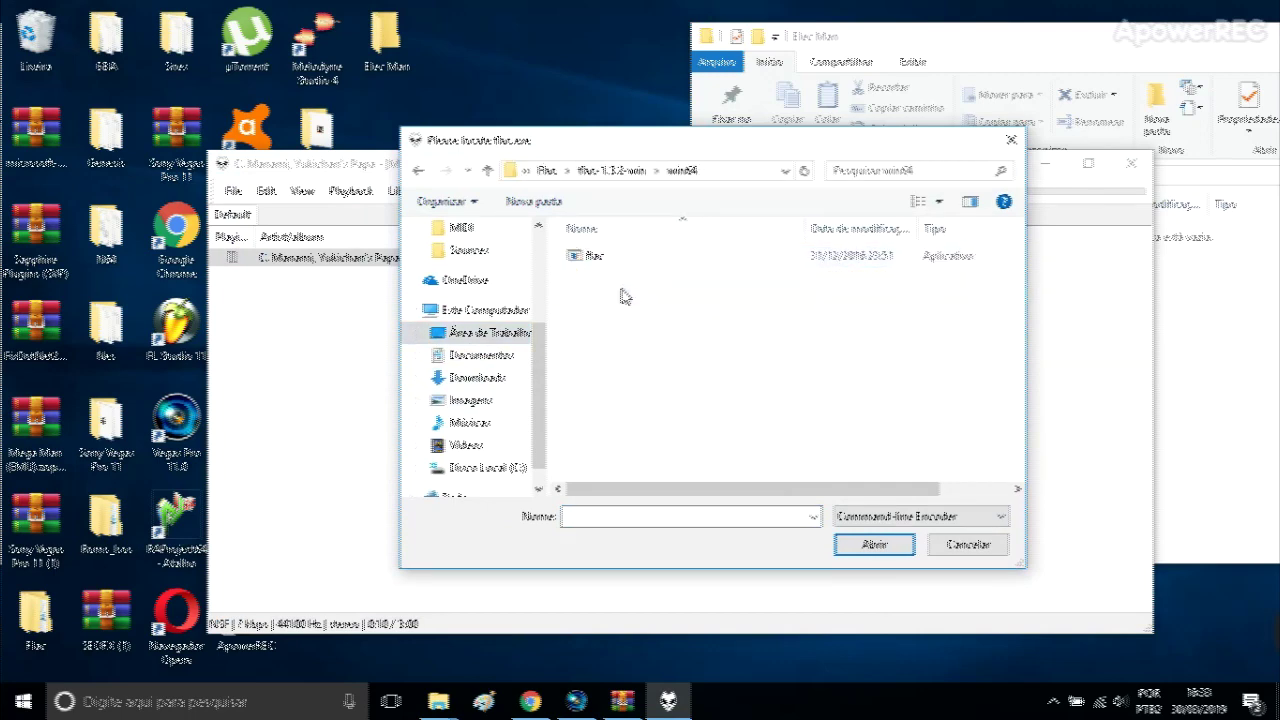
double_click(612, 259)
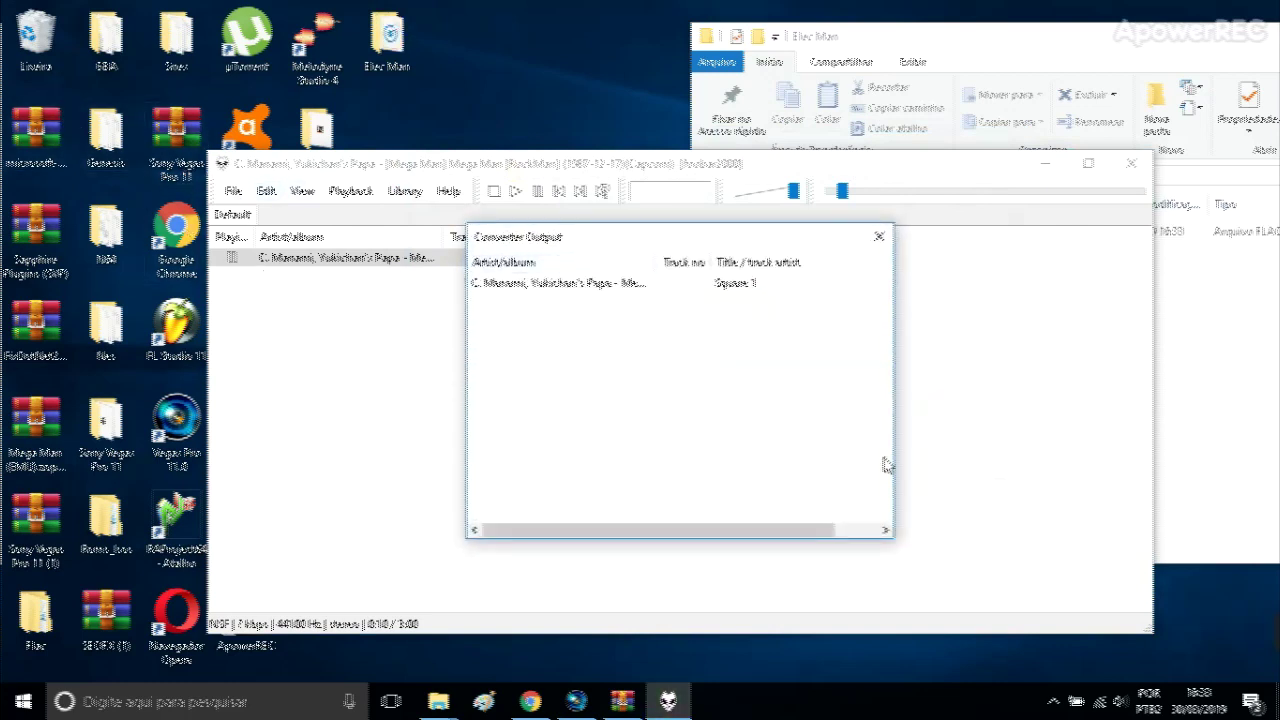
left_click(876, 232)
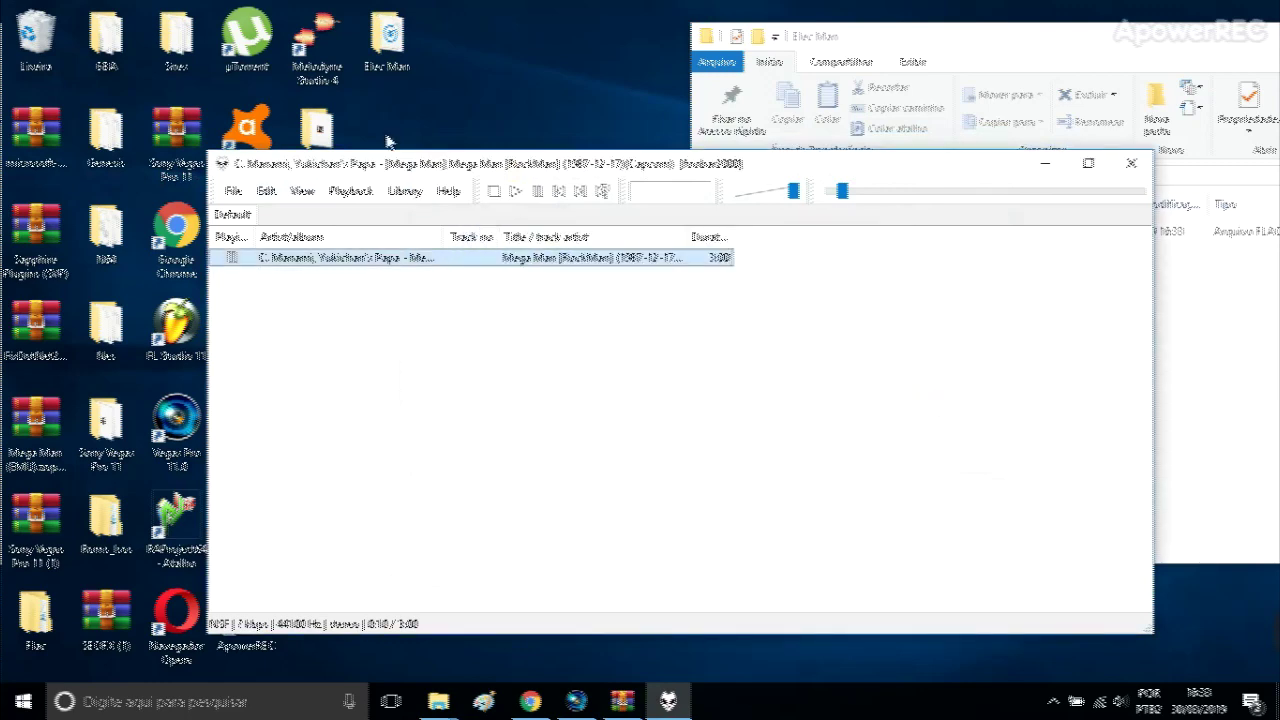
Play the Square 1 file from the Elec Man folder in Windows Media Player, then close the player
double_click(386, 42)
left_click(925, 233)
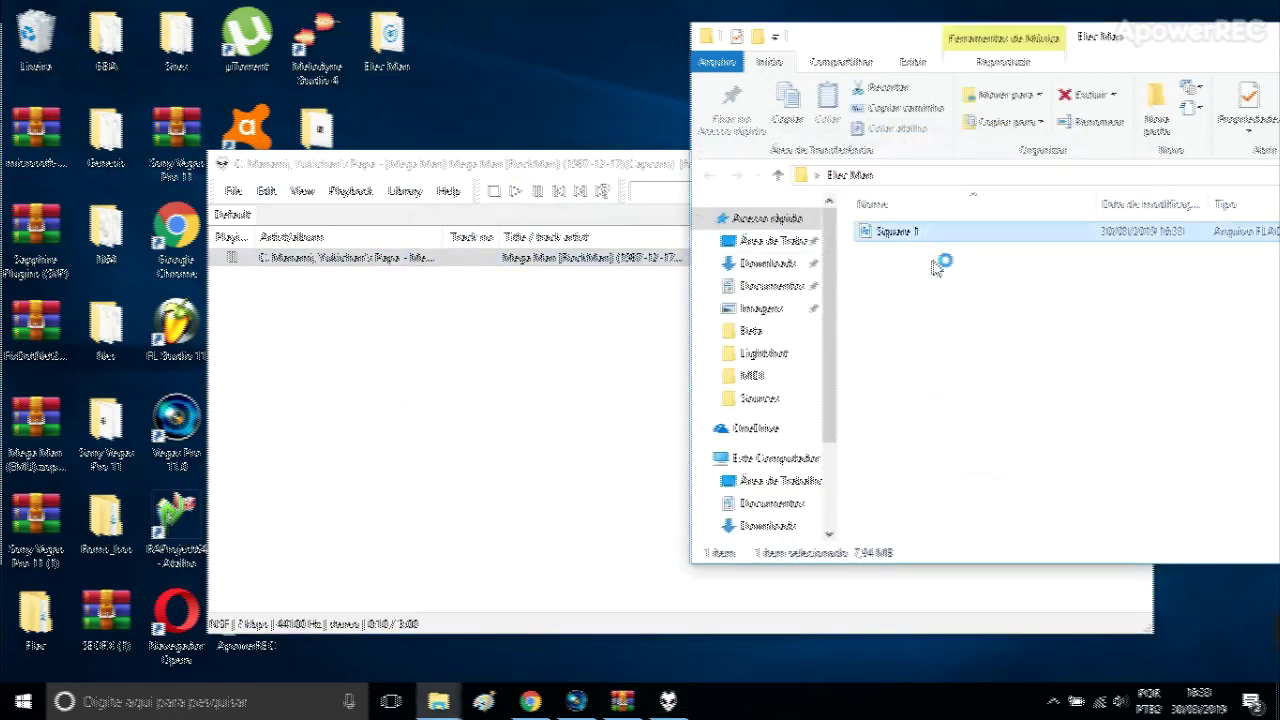
key("Return")
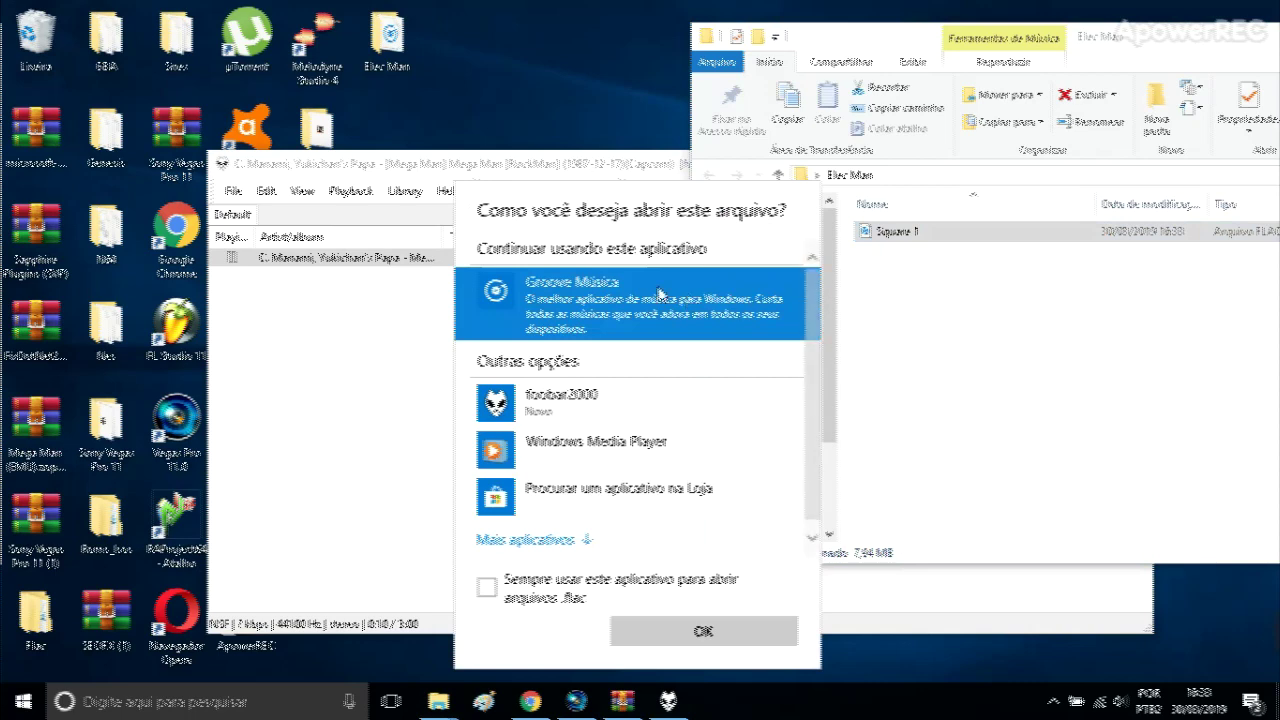
left_click(618, 446)
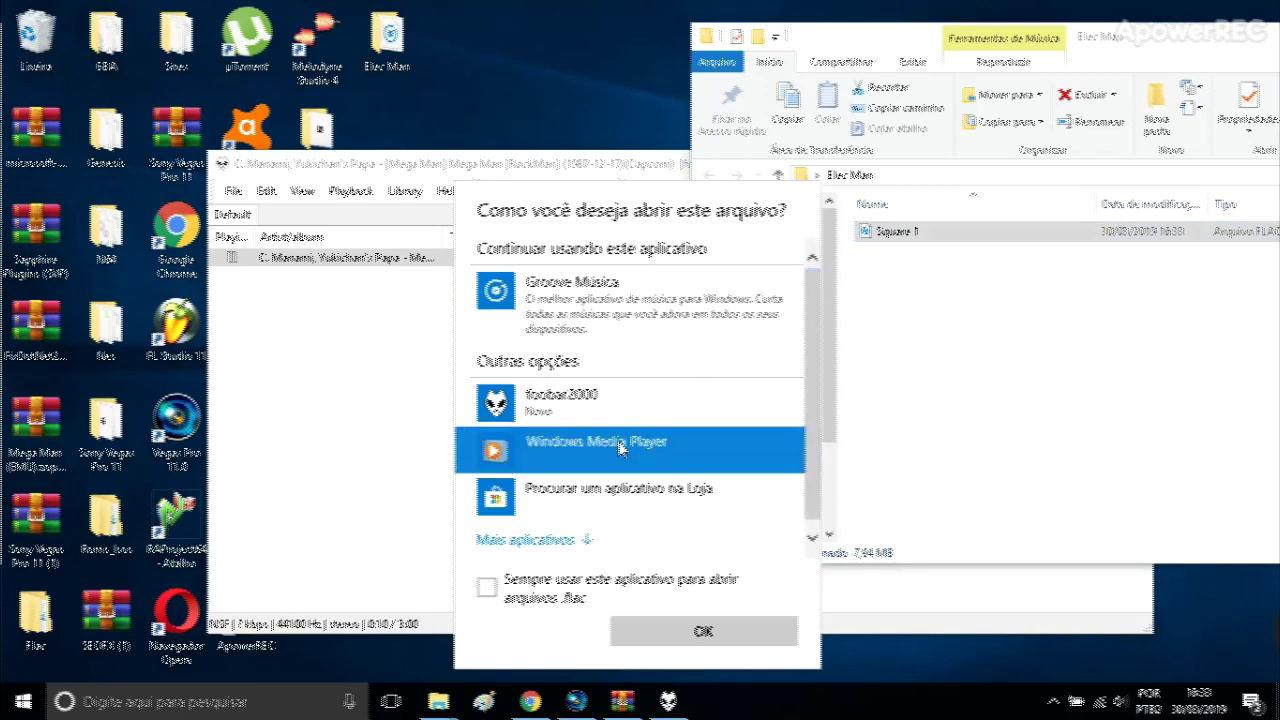
left_click(684, 632)
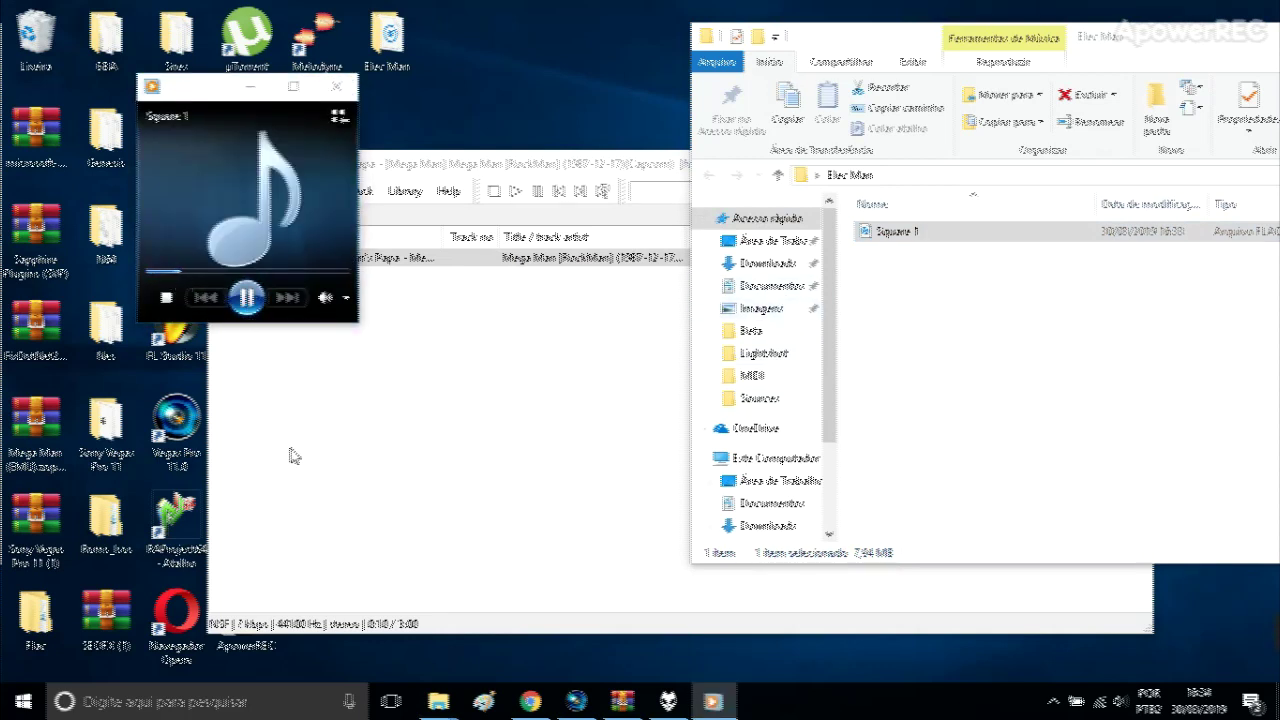
left_click(336, 86)
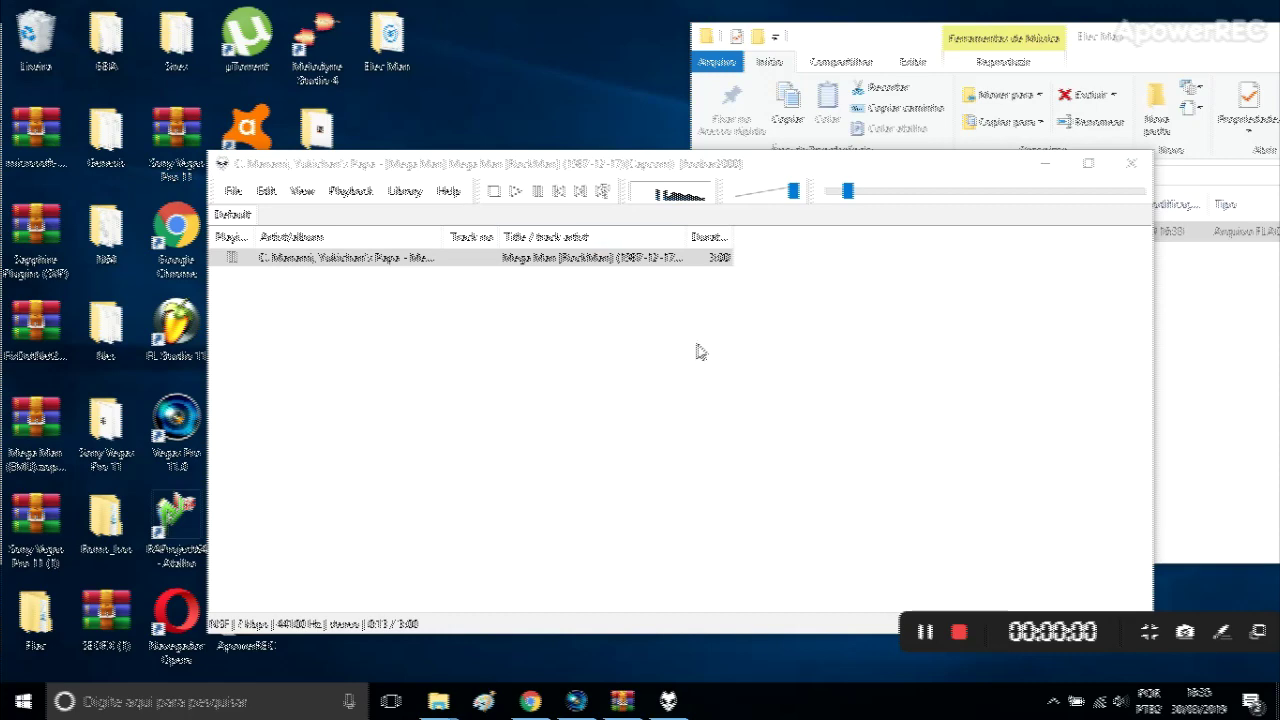
Leave only the Square 2 channel enabled in the track's GEP control and close it
left_click(300, 191)
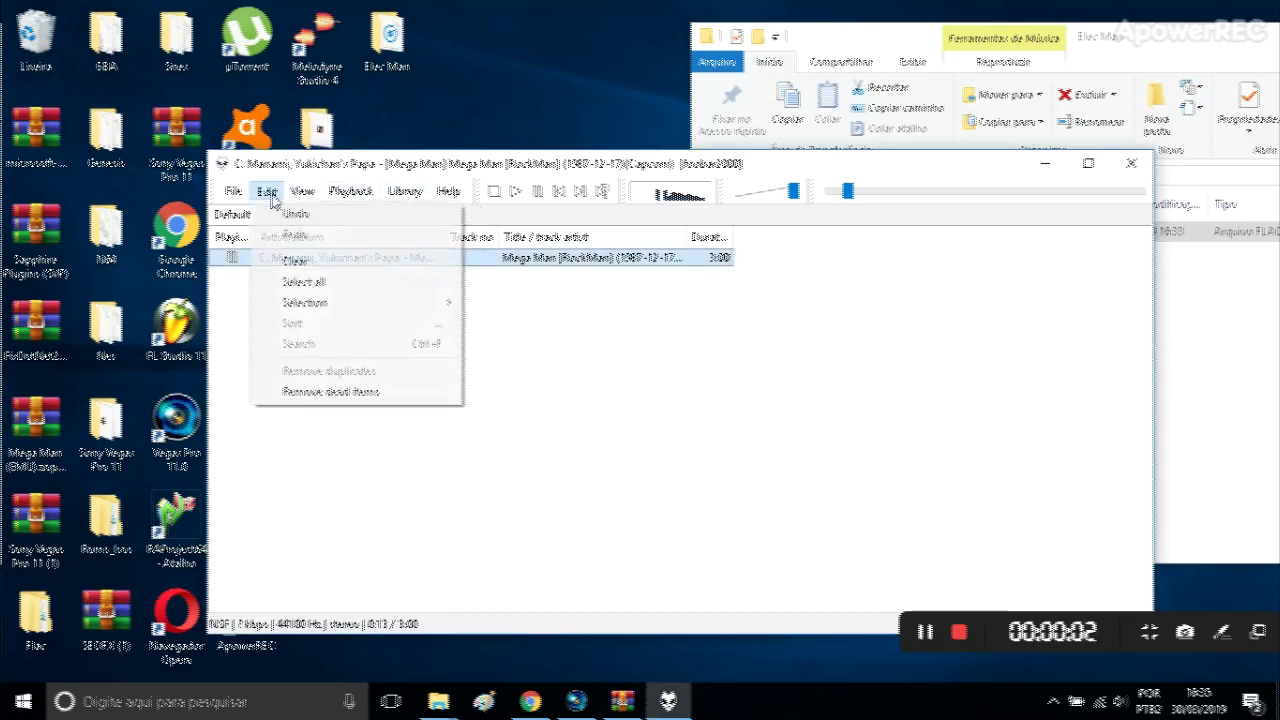
left_click(331, 281)
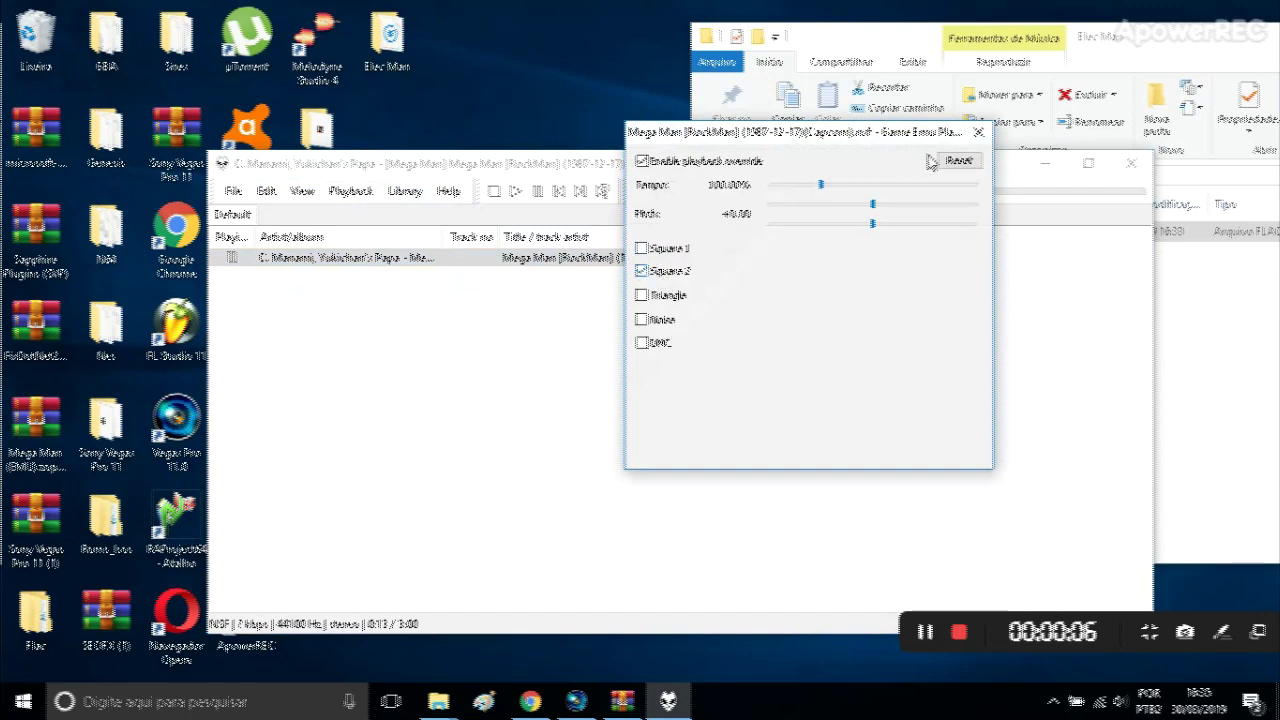
left_click(979, 132)
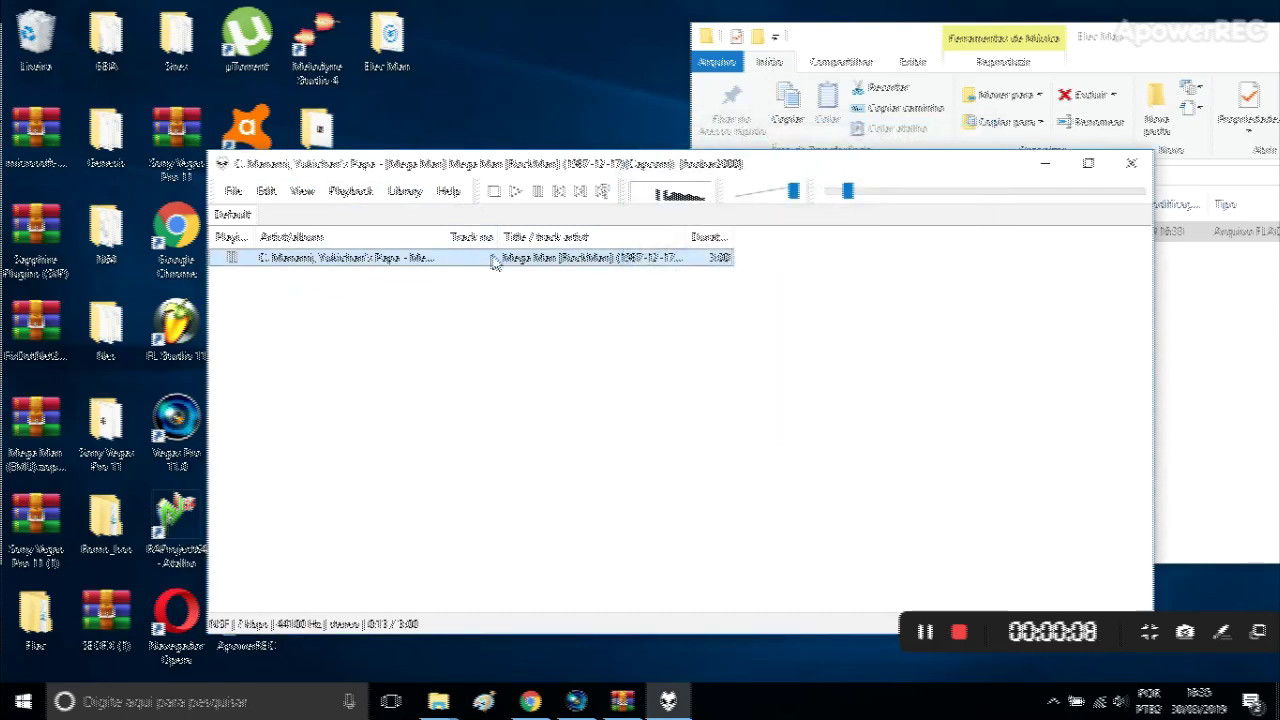
Convert the track to FLAC and save it in the Elec Man folder under its suggested name
right_click(494, 258)
mouse_move(563, 493)
left_click(776, 493)
double_click(480, 321)
left_click(543, 326)
scroll(825, 426, "down", 1)
scroll(825, 426, "up", 1)
left_click(935, 605)
Switch the enabled channel from Square 2 to Triangle in the track's GEP control and close it
left_click(302, 190)
left_click(337, 280)
left_click(1091, 123)
left_click(265, 190)
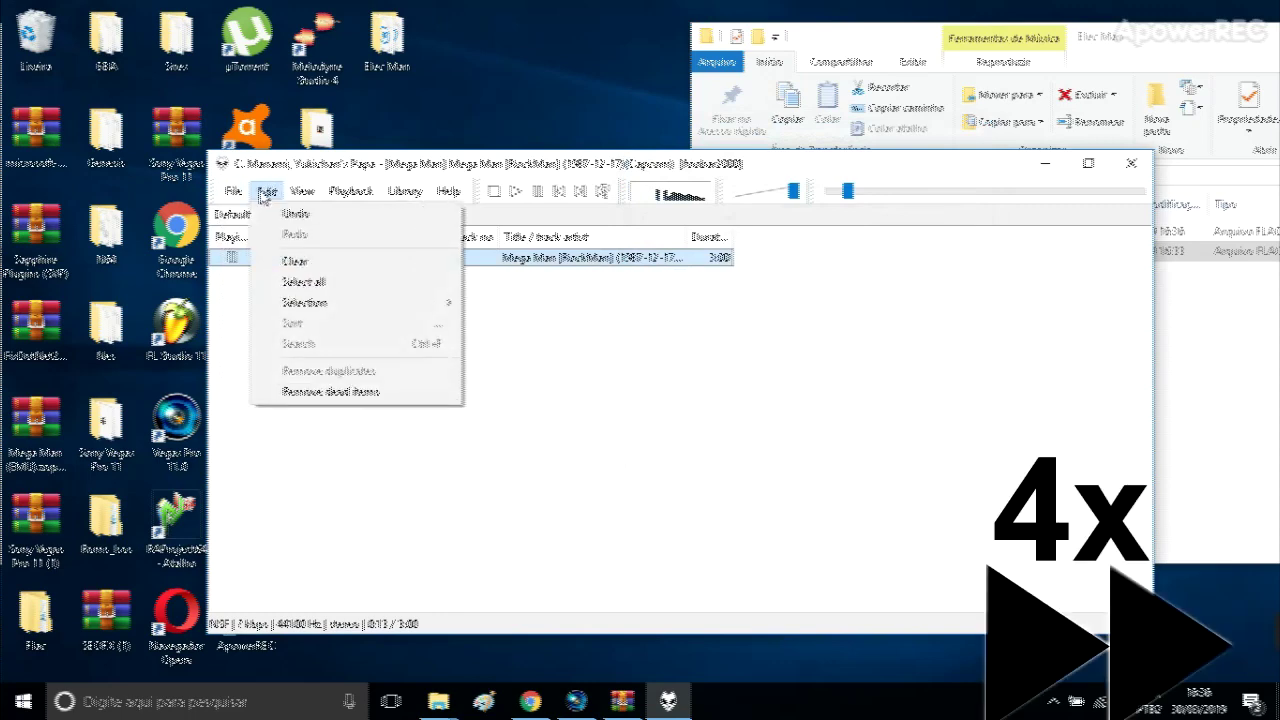
Start a quick FLAC conversion of the track and choose the Elec Man folder as the save location
right_click(590, 257)
mouse_move(700, 508)
left_click(857, 494)
double_click(480, 321)
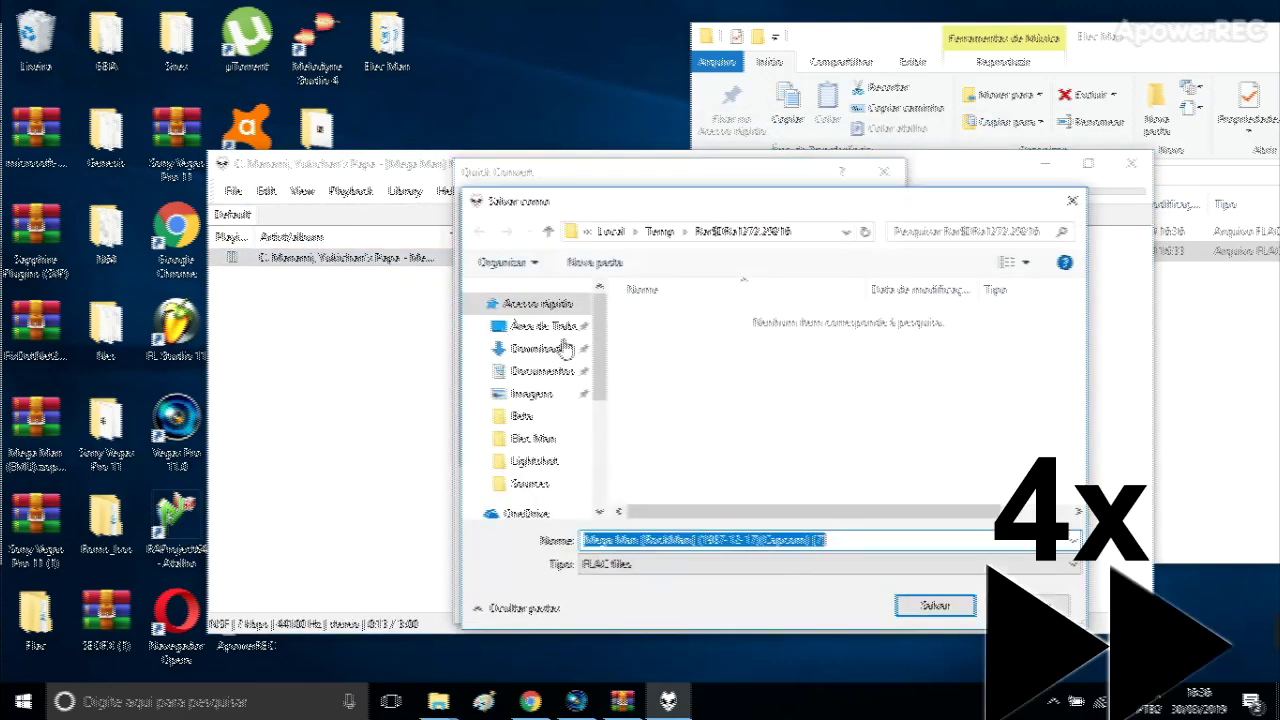
left_click(533, 438)
left_click(935, 605)
Rename the previously converted Mega Man file in the Elec Man folder as "Square 2"
left_click(743, 357)
right_click(705, 316)
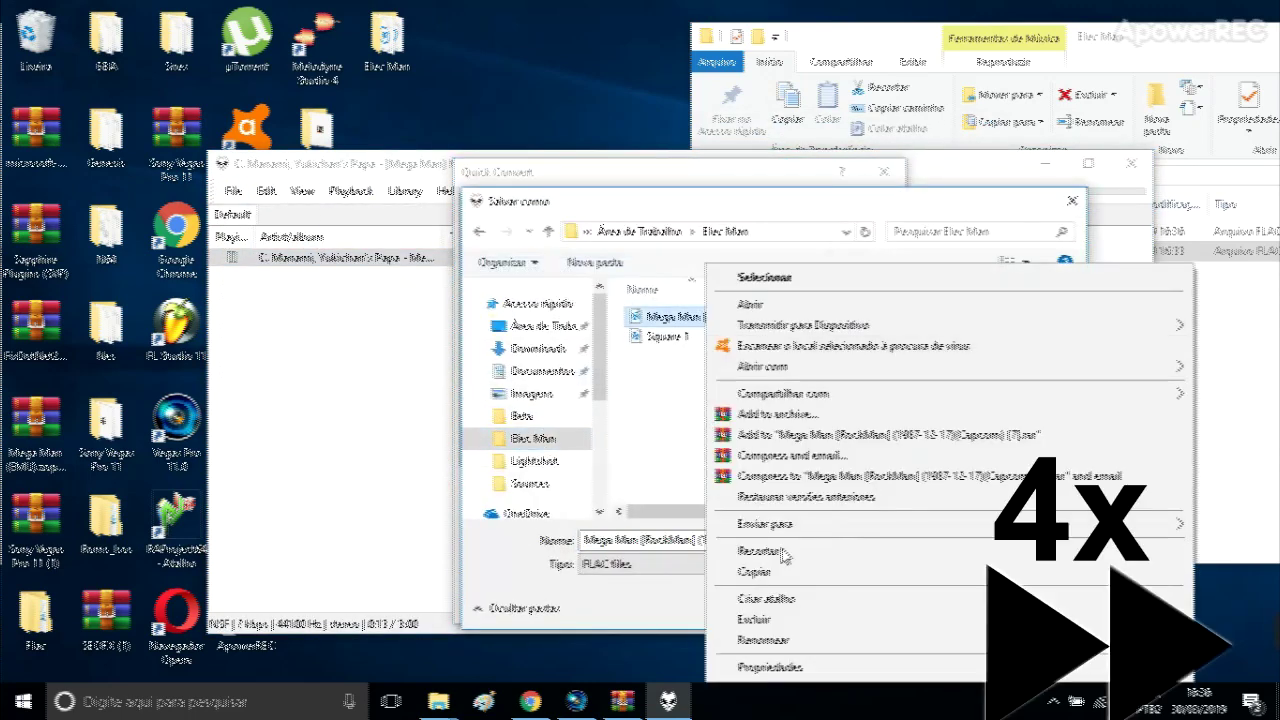
left_click(763, 640)
type("Square 2")
Save the new conversion as "Triangle" and close the converter output
double_click(770, 541)
left_click_drag(837, 541, 582, 541)
type("Triangle")
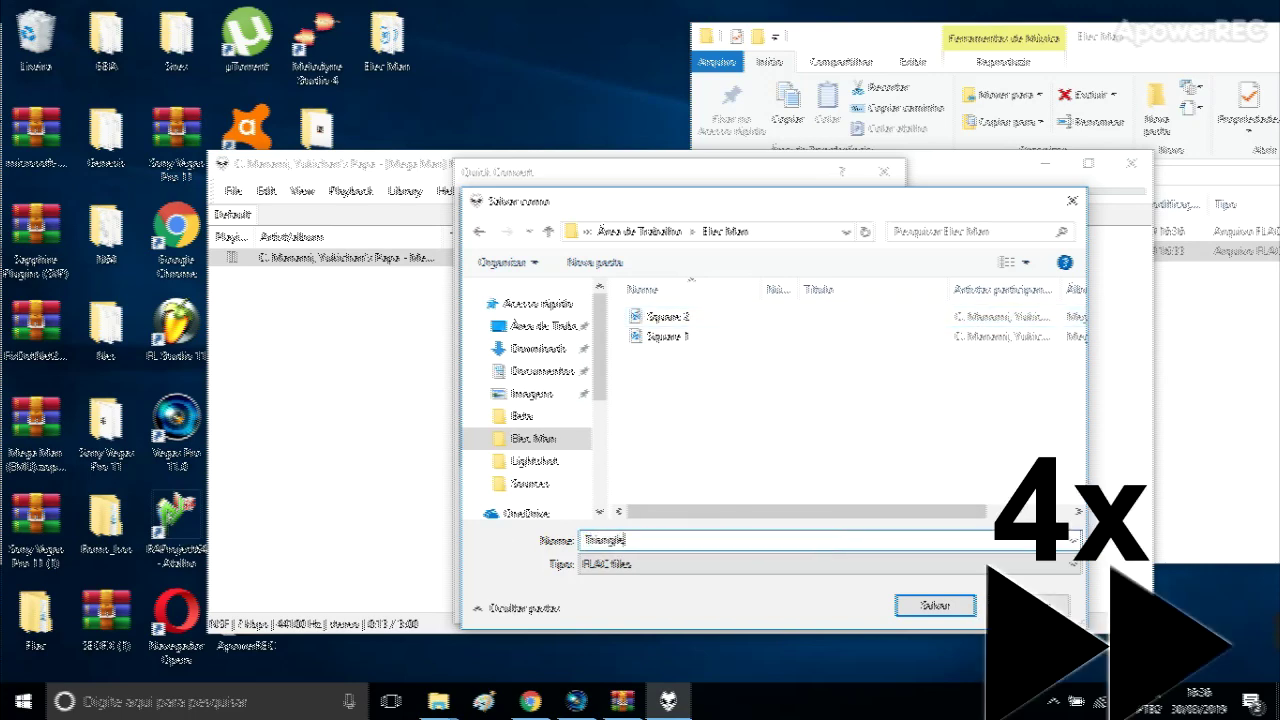
left_click(918, 608)
left_click(880, 240)
Disable the Triangle channel and enable Noise in the track's GEP control, and close it
left_click(302, 191)
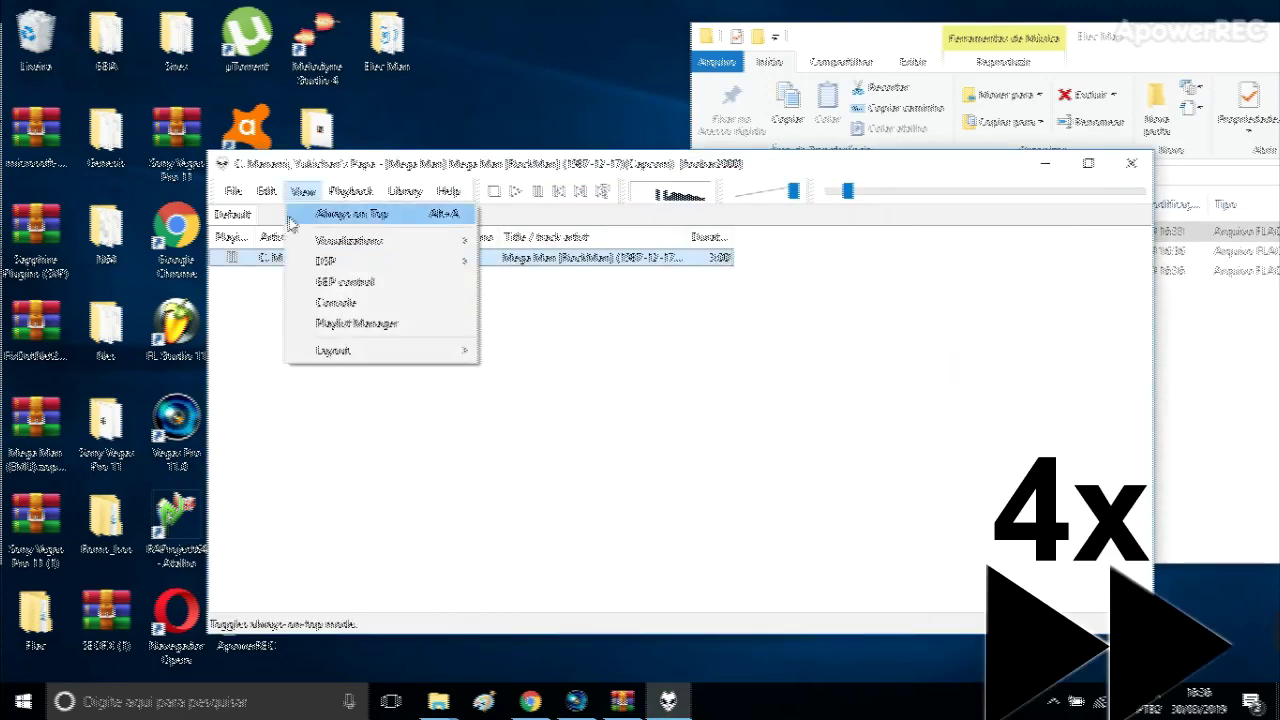
left_click(346, 283)
left_click(641, 296)
left_click(641, 319)
left_click(979, 132)
Convert the track to FLAC as "Noise" in the Elec Man folder and close the converter output
right_click(343, 258)
mouse_move(400, 489)
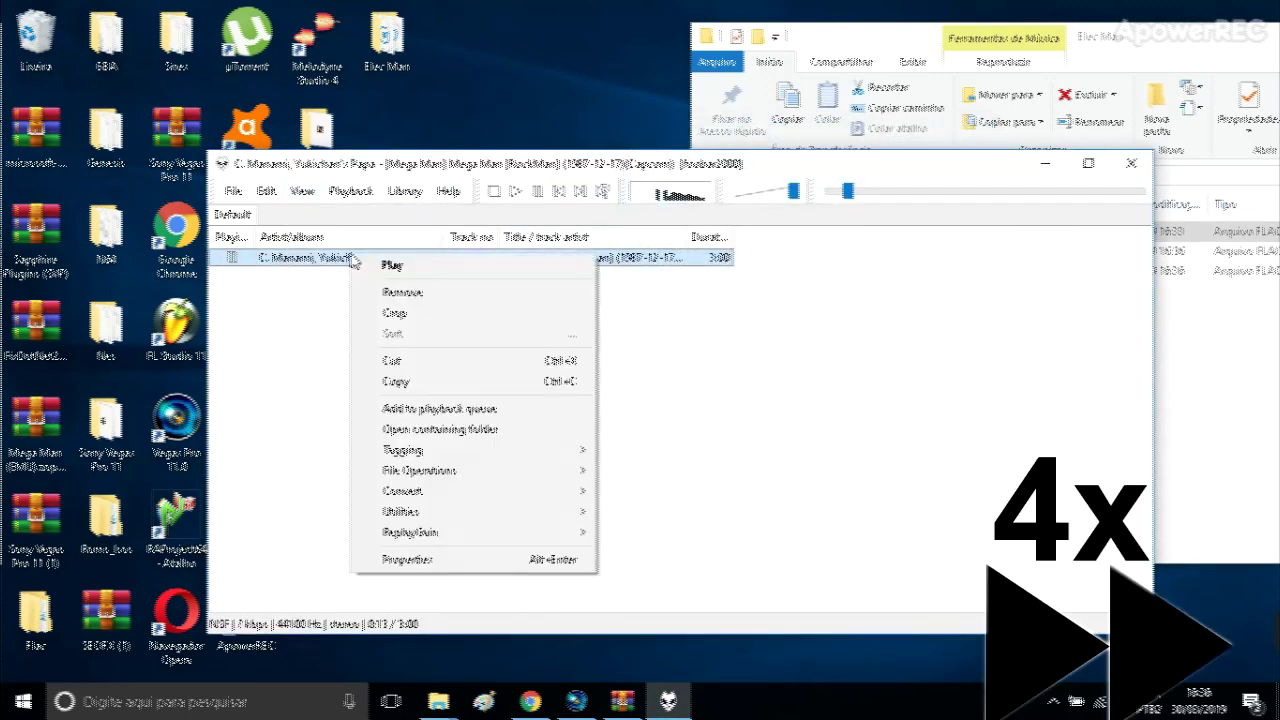
left_click(690, 489)
left_click(770, 612)
left_click(477, 434)
type("Noise")
left_click(1014, 606)
left_click(883, 237)
Enable the DMC channel in the track's GEP control, close it and preview the track
left_click(302, 190)
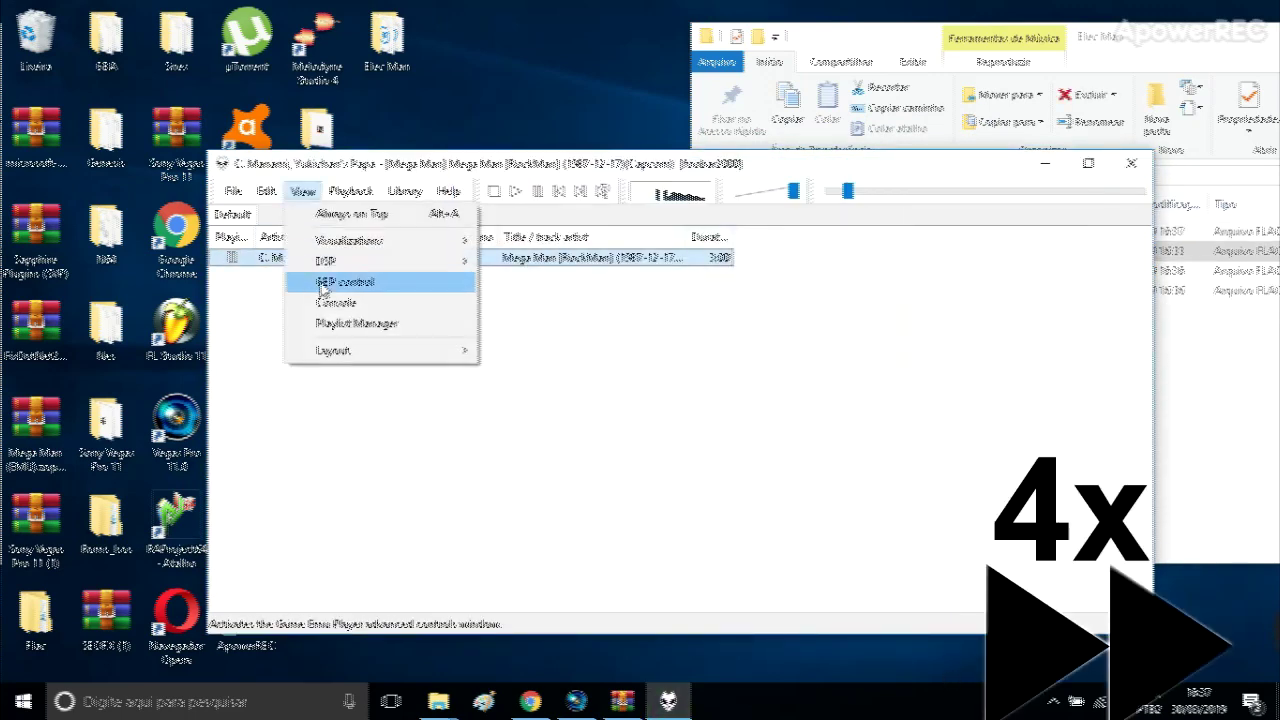
left_click(360, 280)
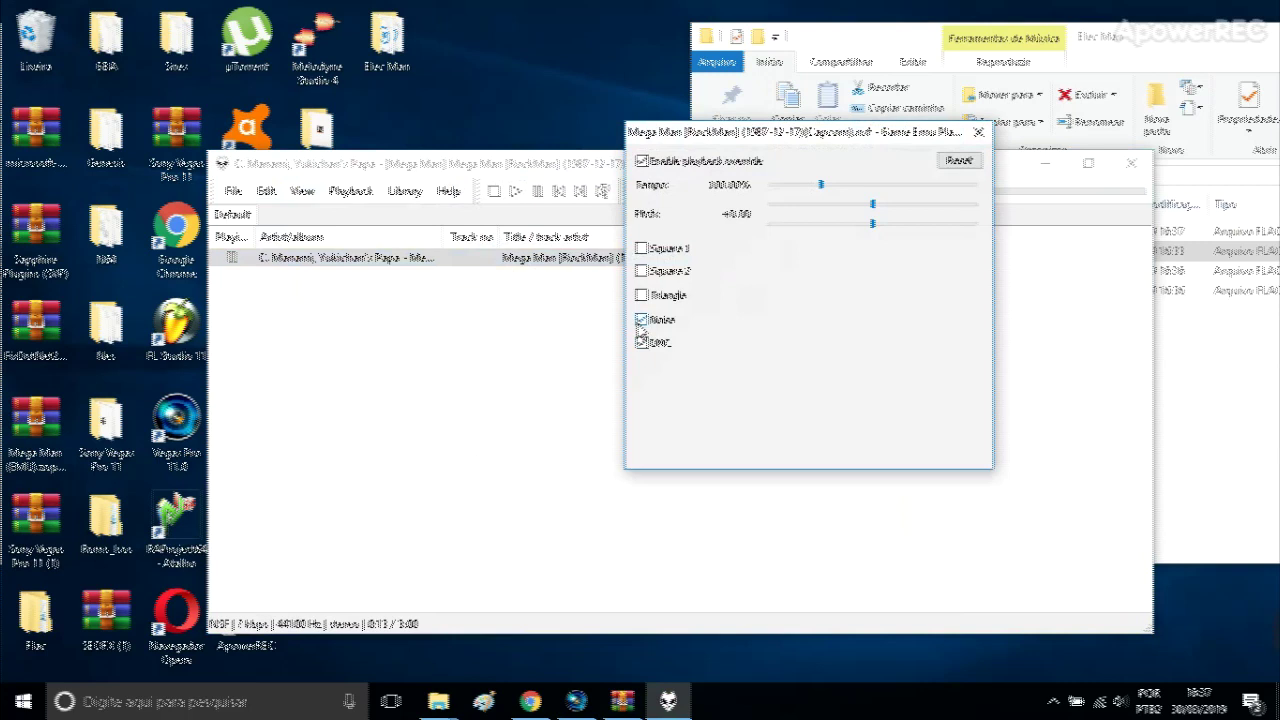
left_click(979, 132)
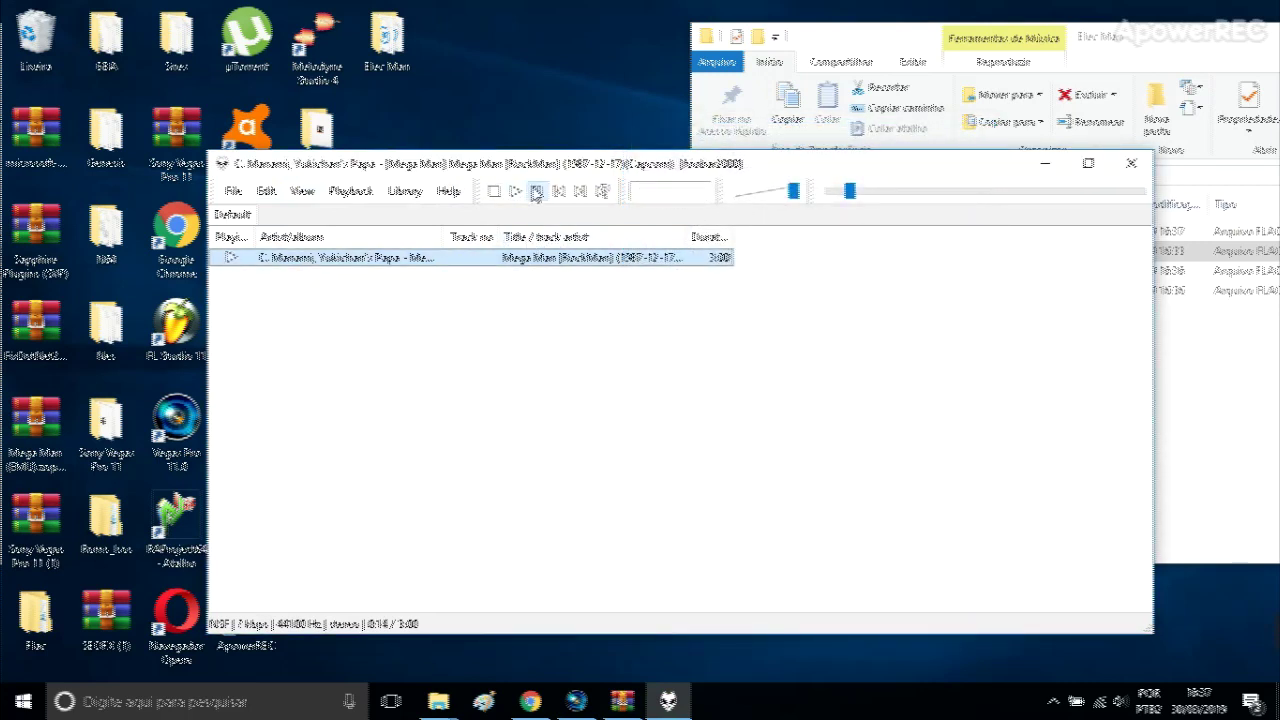
Preview later parts of the track with only the DMC channel enabled and close foobar2000
left_click(923, 191)
left_click(1036, 191)
left_click(1130, 163)
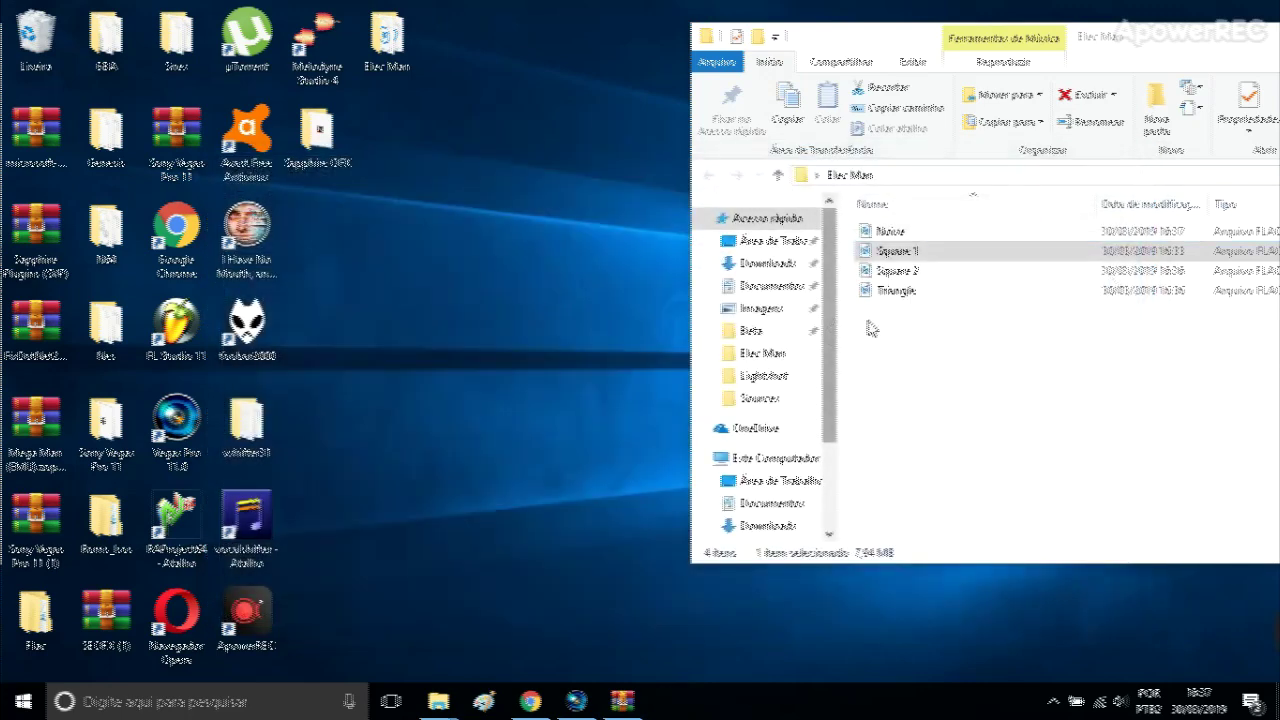
Switch to Vegas Pro and place the Square 1 FLAC file from the Elec Man folder at the start of the timeline
left_click(576, 701)
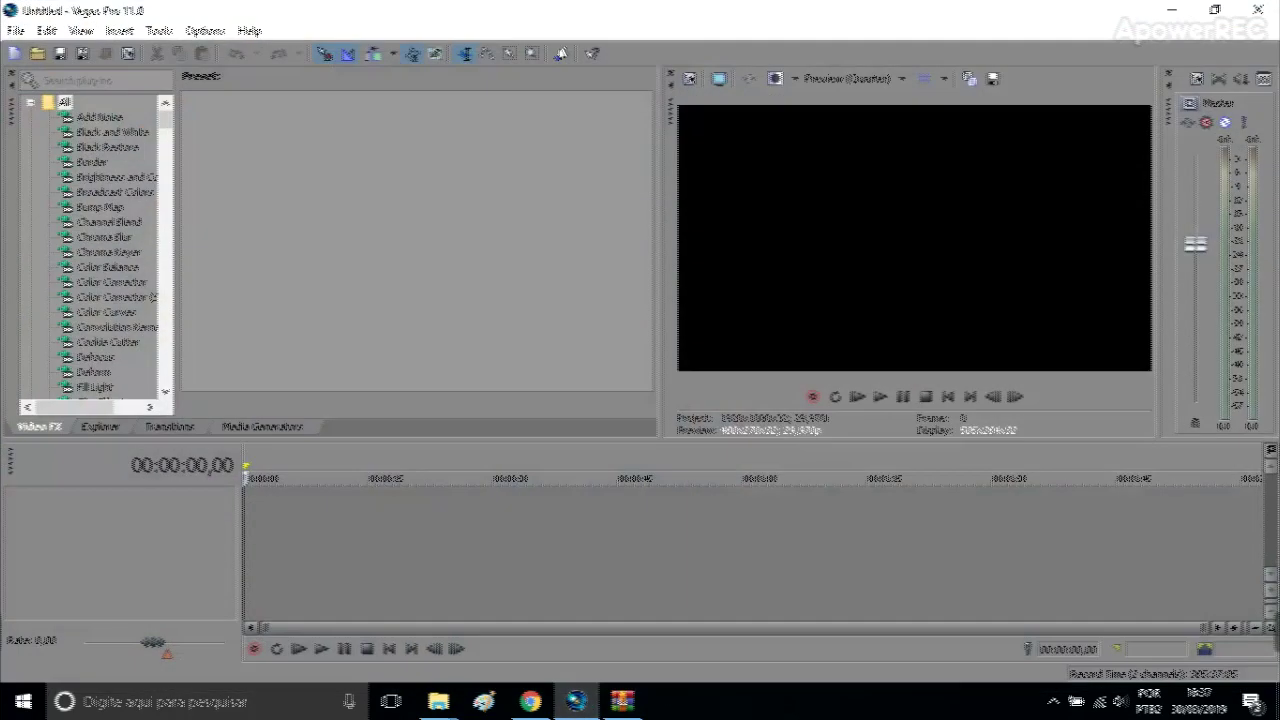
left_click(622, 701)
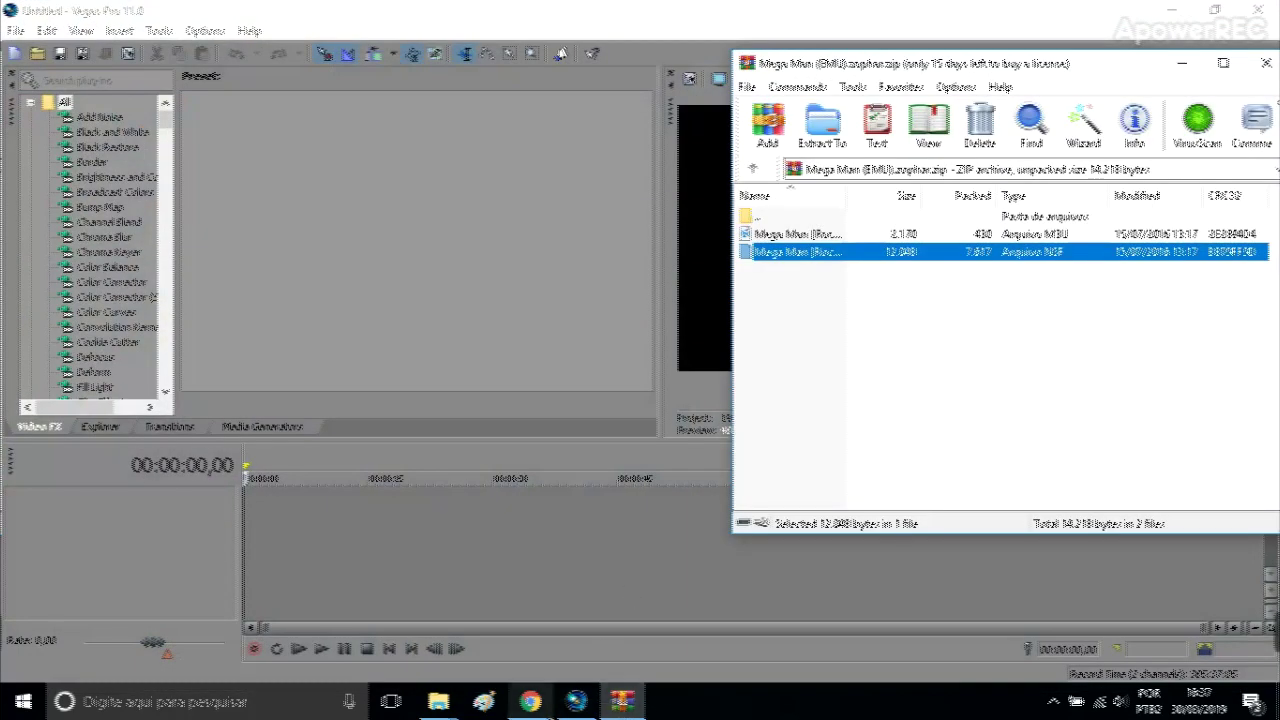
mouse_move(425, 705)
left_click(505, 640)
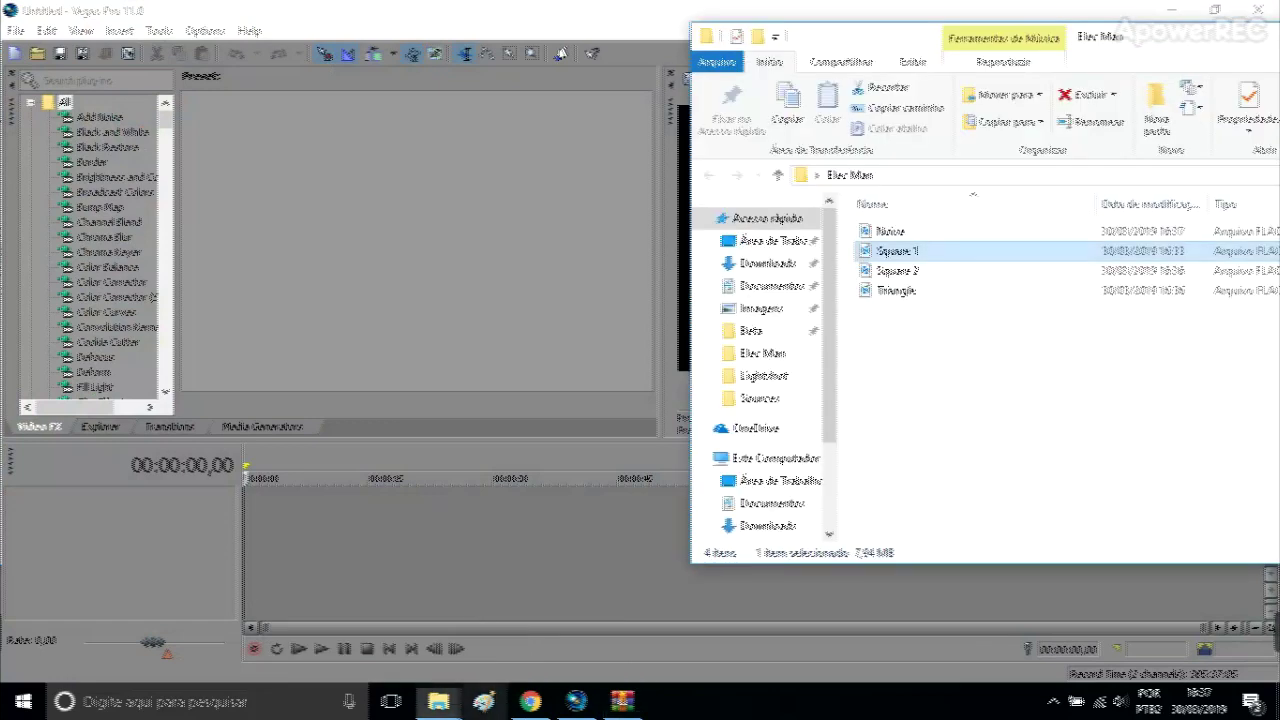
key("Up")
left_click_drag(897, 252, 214, 541)
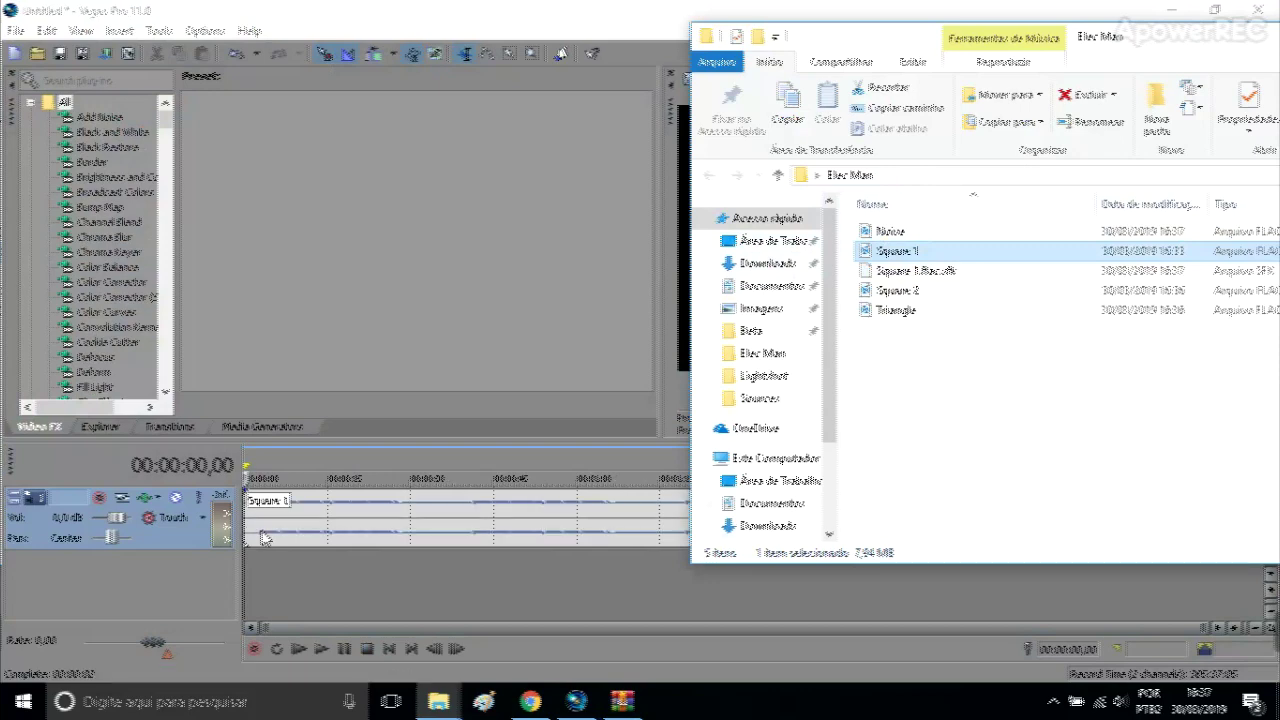
Normalize the Square 1 audio event
left_click(265, 538)
right_click(343, 512)
mouse_move(560, 510)
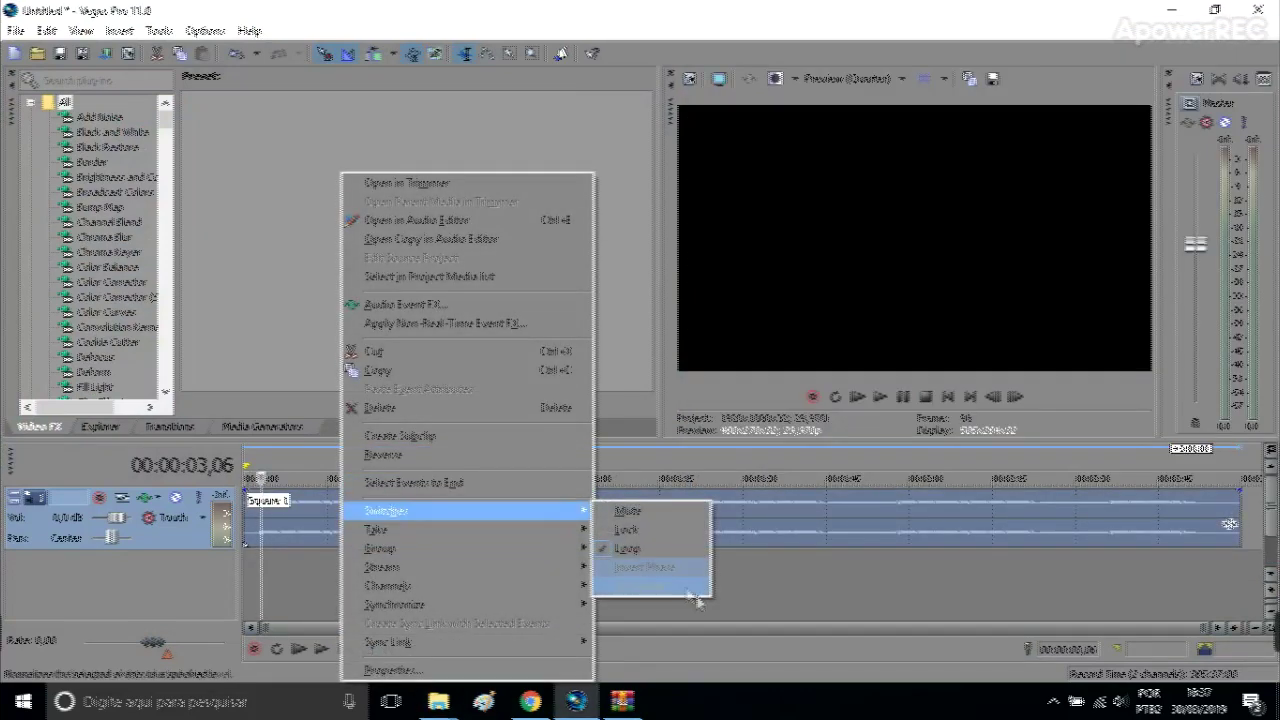
left_click(675, 598)
left_click(388, 530)
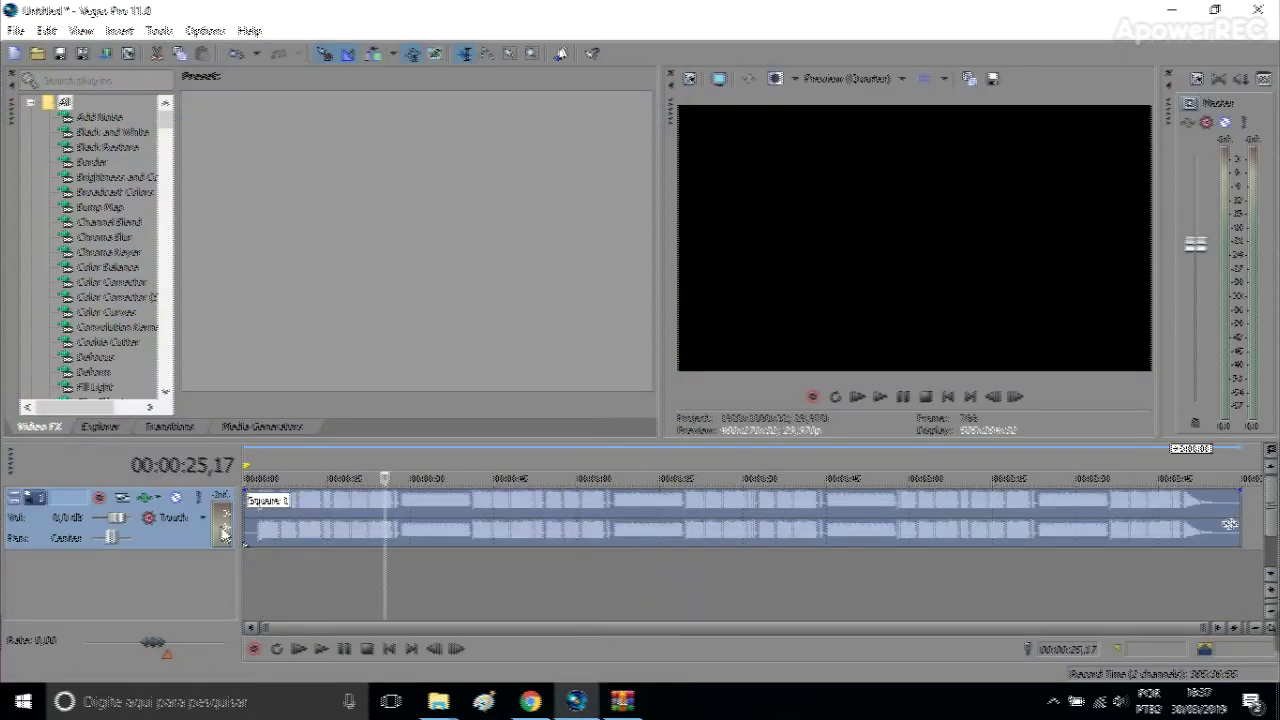
Insert an empty audio track above Square 1 and place the cursor just before its first note, at 00:00:02,24
right_click(193, 549)
left_click(268, 190)
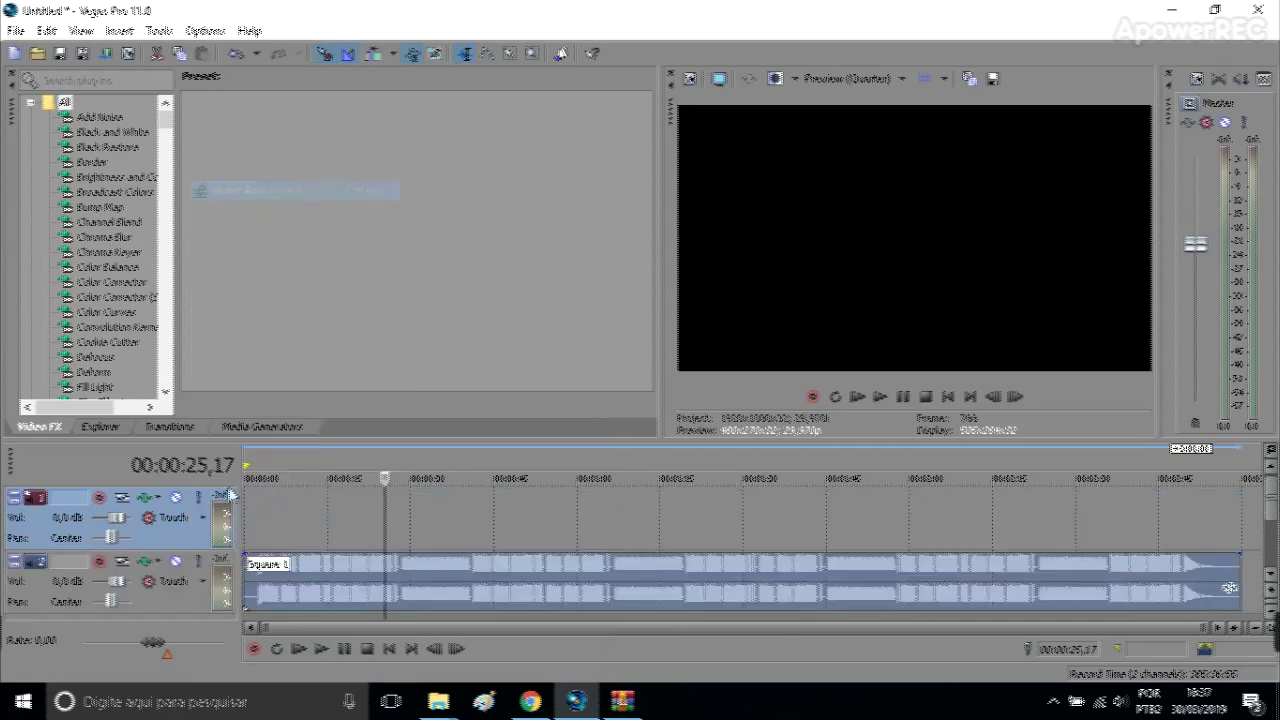
left_click(261, 538)
scroll(261, 538, "up", 10)
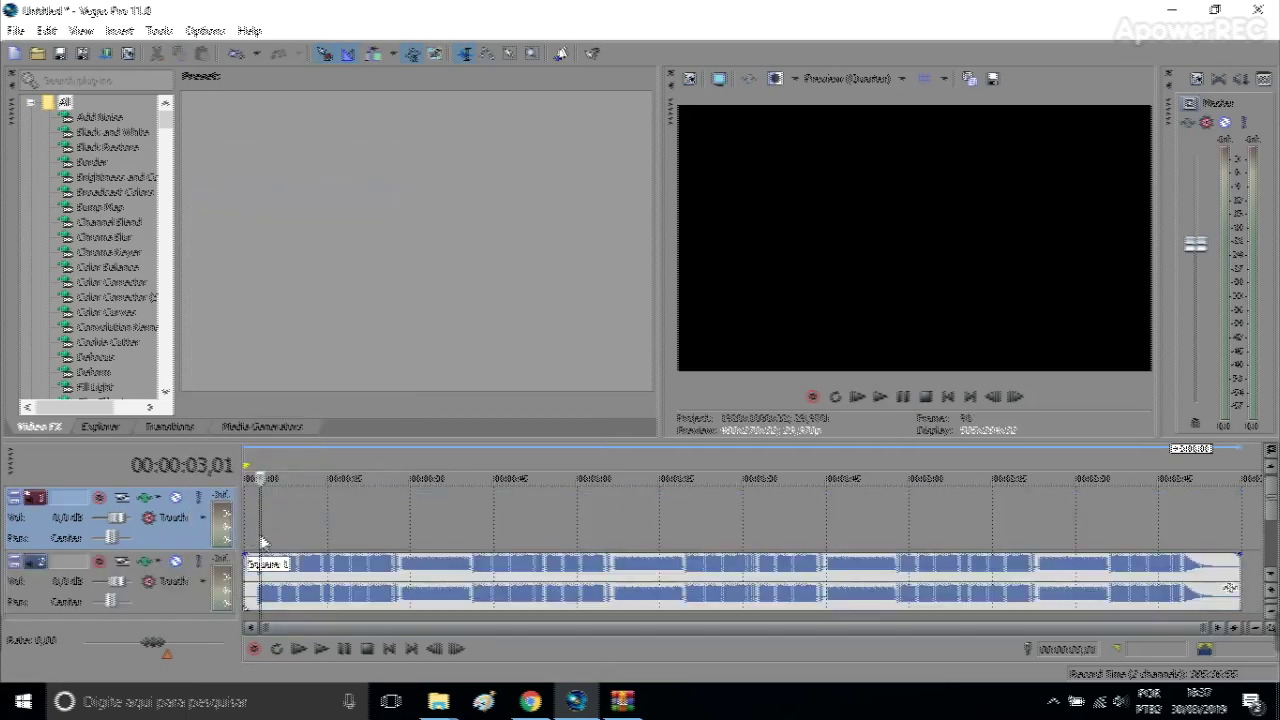
left_click(633, 577)
scroll(662, 624, "up", 5)
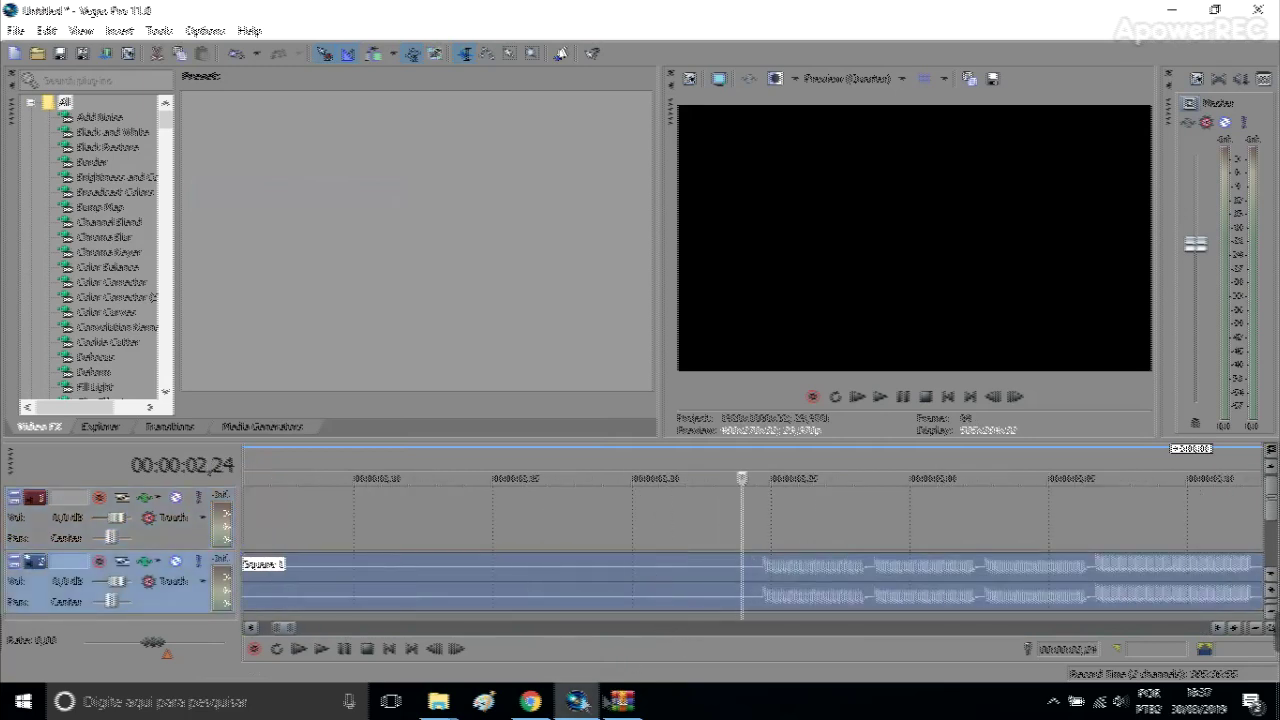
Search the Sources folder for the green-screen musician video and add it to the timeline above Square 1
mouse_move(452, 706)
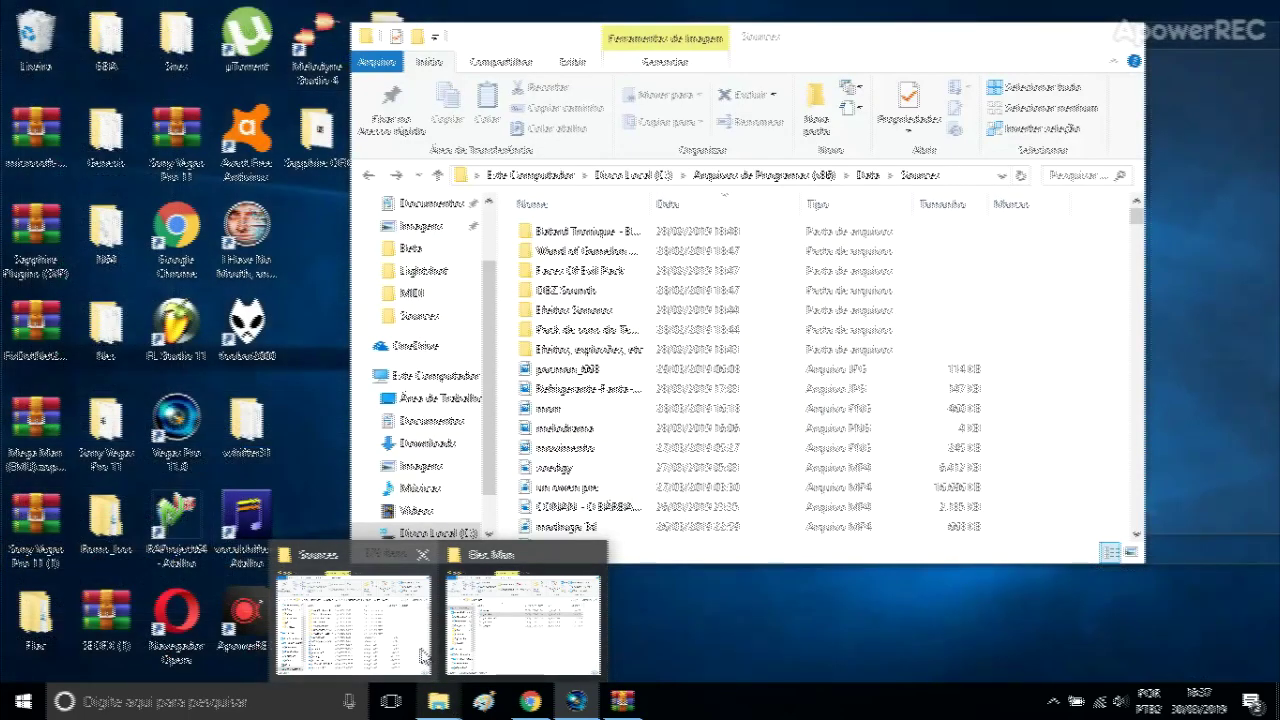
left_click(424, 658)
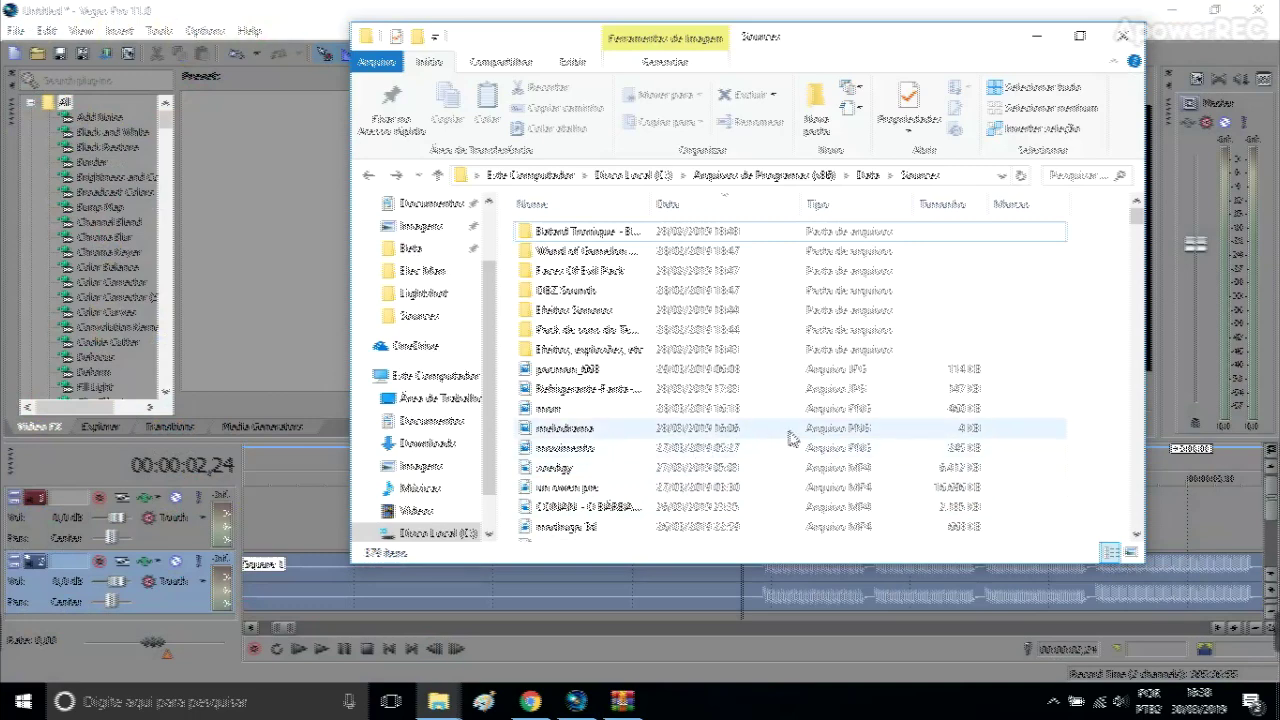
left_click(1091, 172)
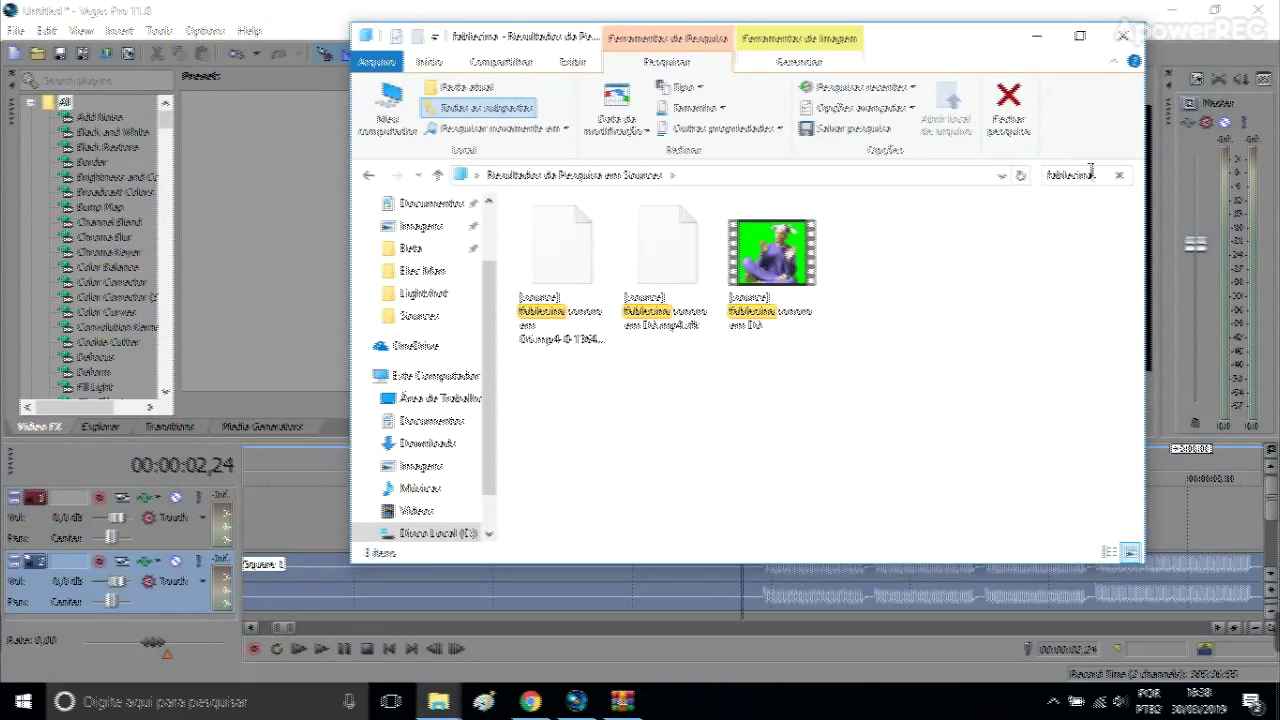
left_click_drag(775, 262, 292, 510)
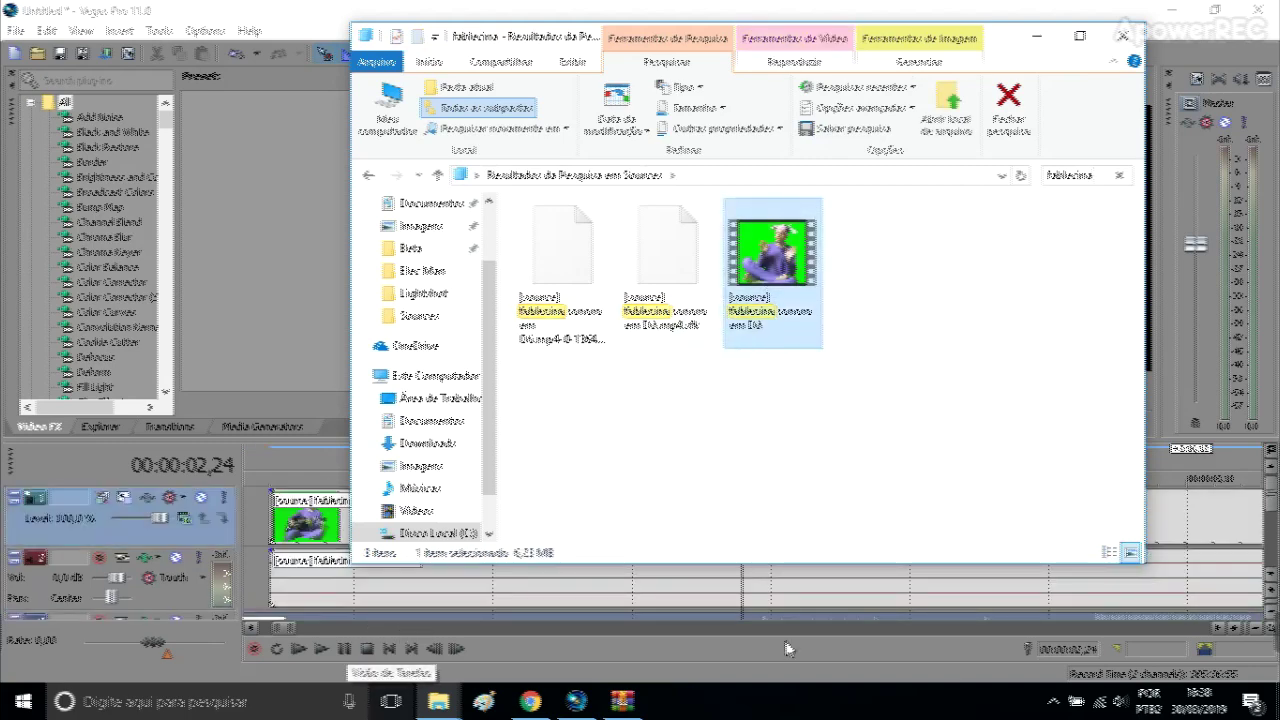
Find the flute part of the source video and split it at 00:00:21,10 and 00:00:21,14 to isolate a short note
left_click(909, 590)
scroll(1037, 500, "down", 5)
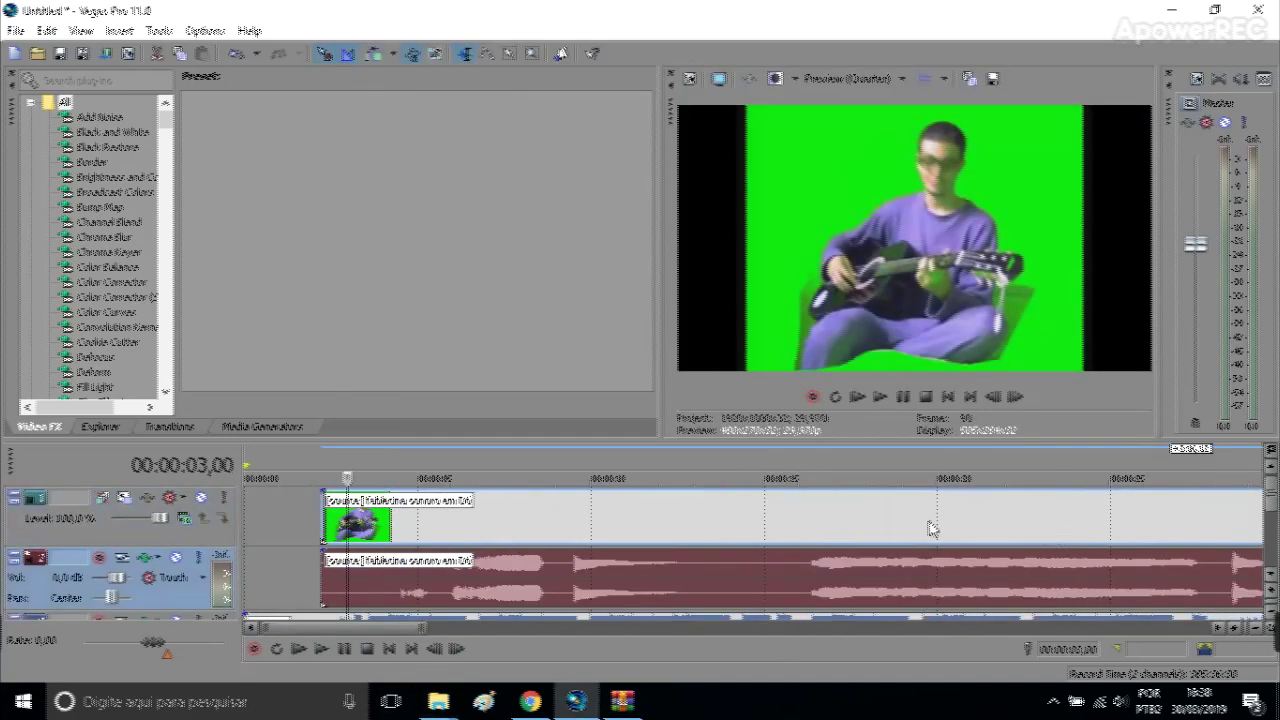
left_click(905, 530)
left_click(970, 537)
scroll(1063, 554, "up", 3)
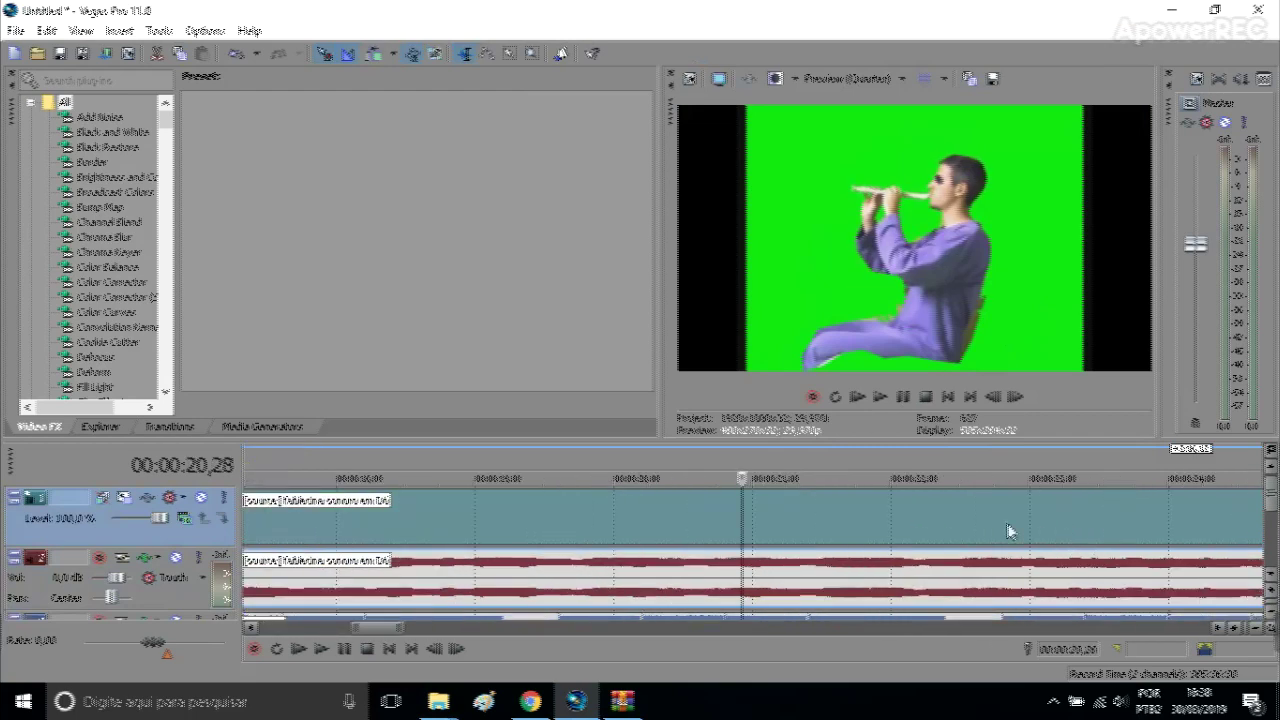
left_click(854, 536)
key("s")
left_click(890, 536)
key("s")
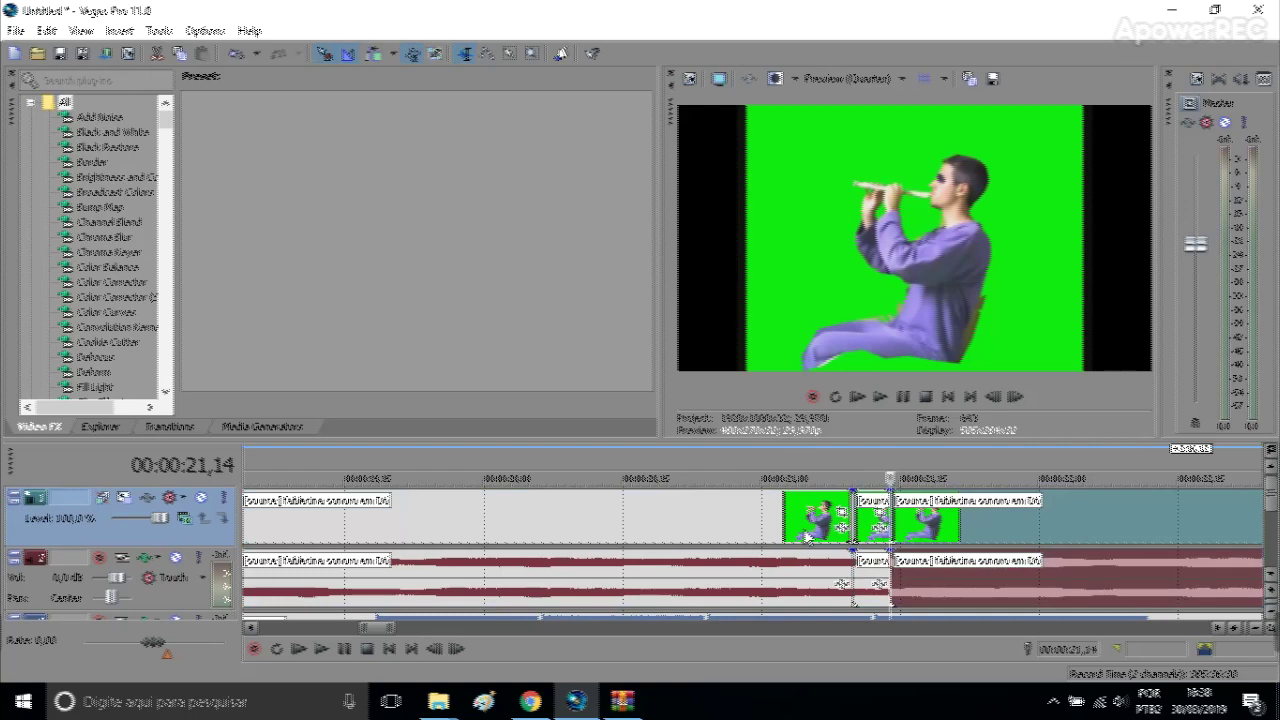
Delete the source clip's portions before and after the short flute segment
key("Delete")
left_click(806, 536)
key("Delete")
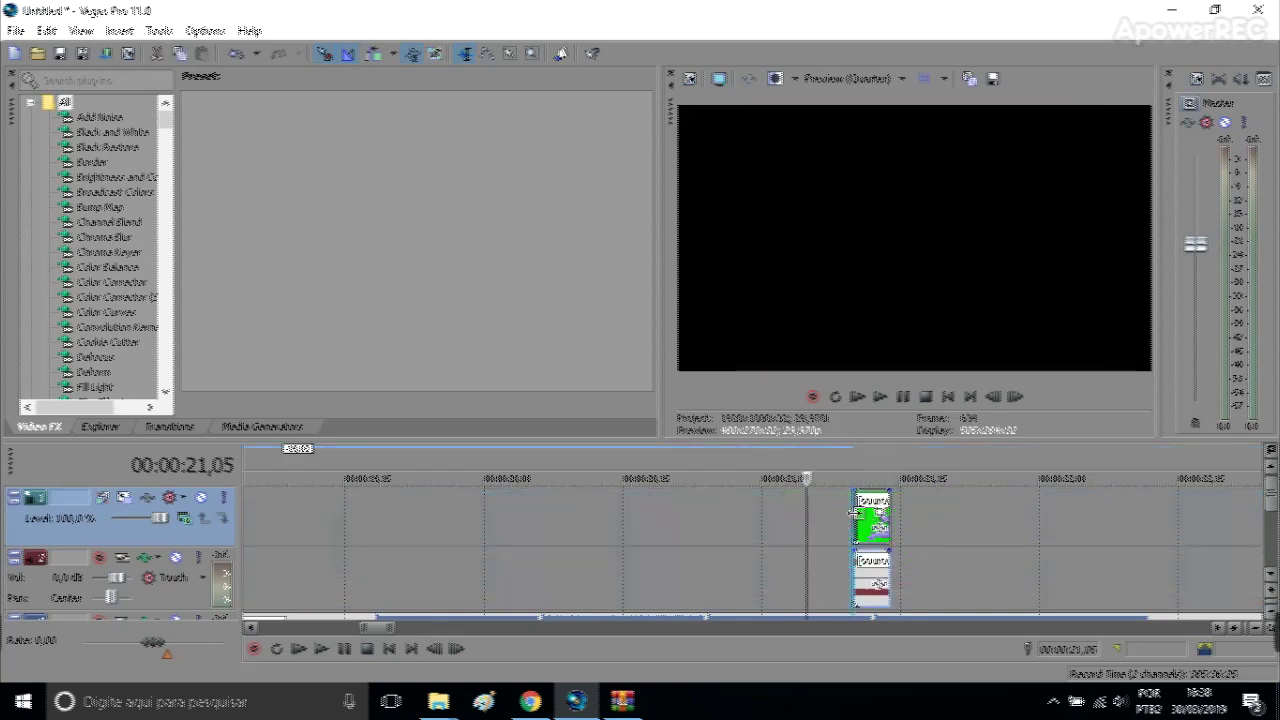
Move the short flute clip back near the beginning of the song, at about 00:00:03,15
left_click(852, 516)
left_click(1270, 595)
left_click_drag(868, 528, 418, 548)
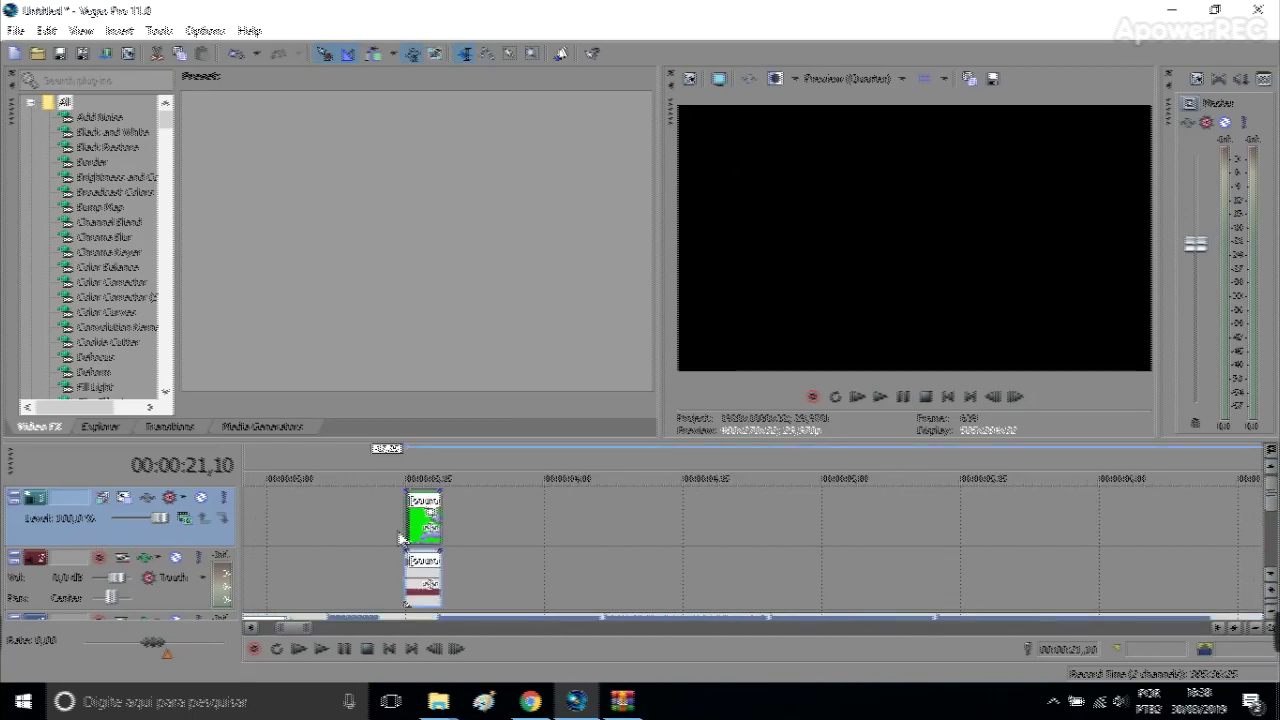
left_click(400, 538)
scroll(500, 537, "down", 6)
scroll(423, 555, "up", 5)
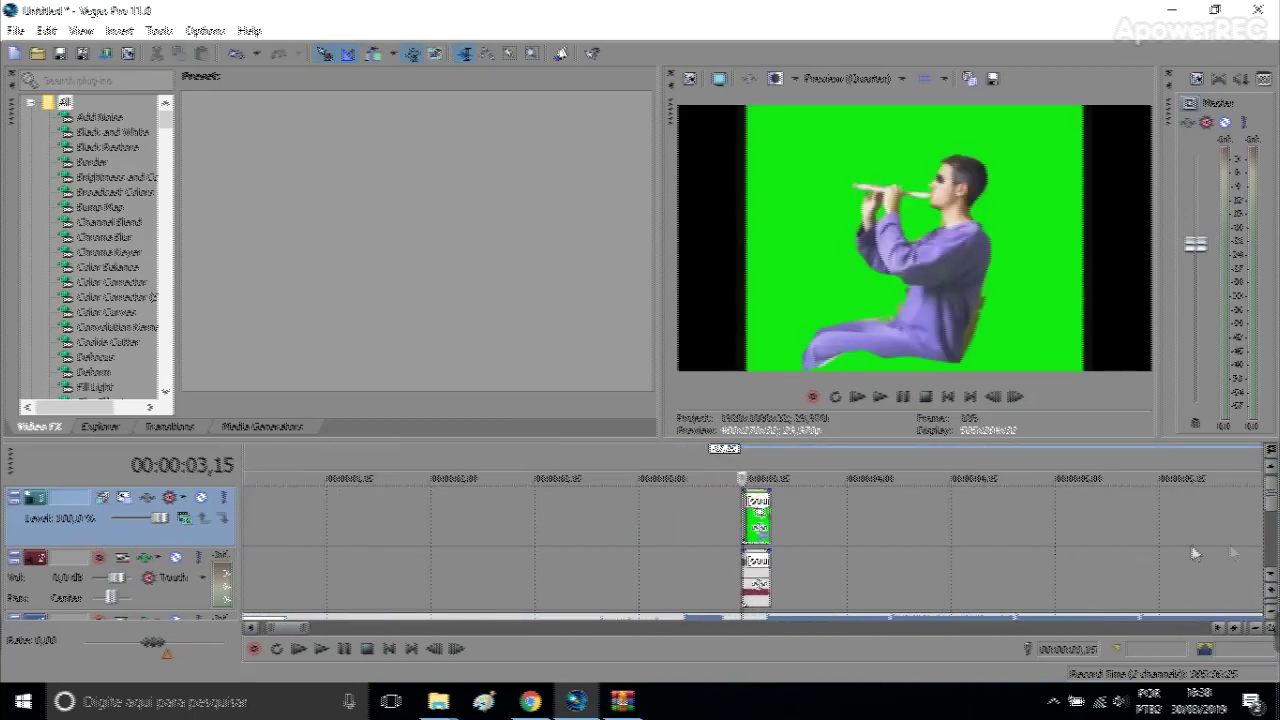
Shift the flute audio clip above the first note of Square 1, starting at about 00:00:02,24
left_click_drag(1273, 508, 1273, 527)
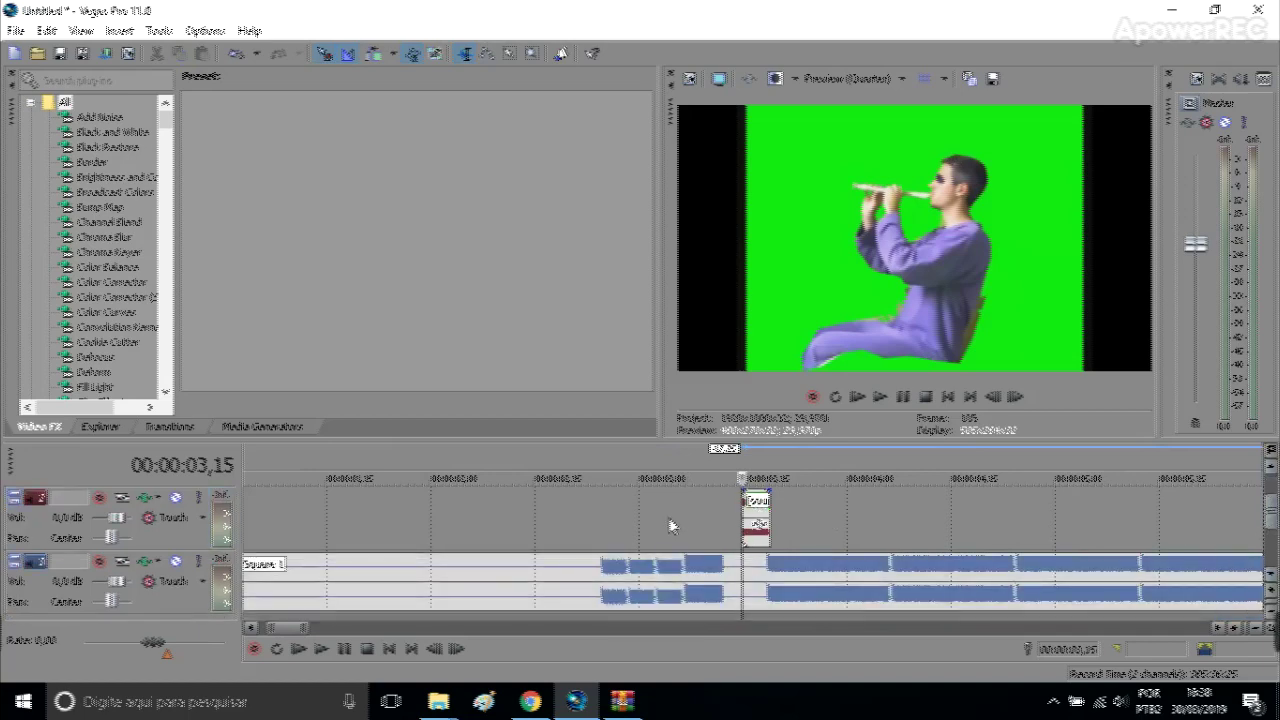
left_click_drag(758, 522, 614, 508)
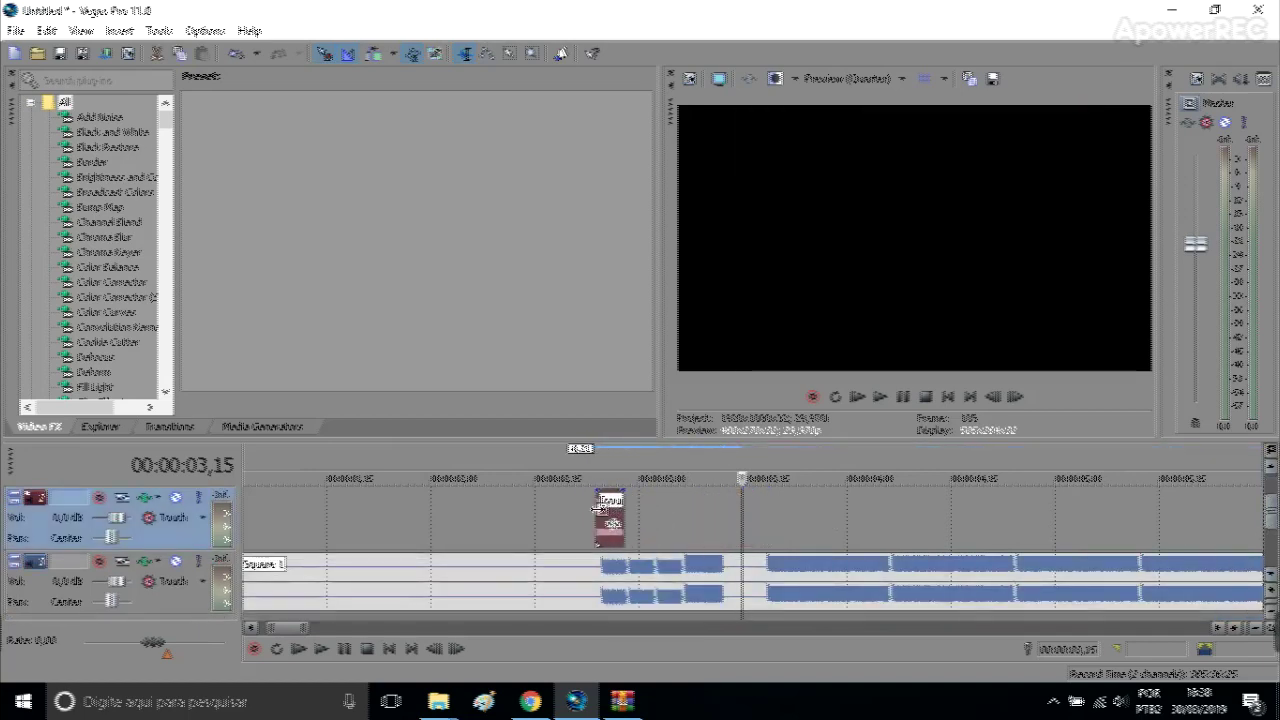
left_click(597, 509)
scroll(625, 518, "up", 4)
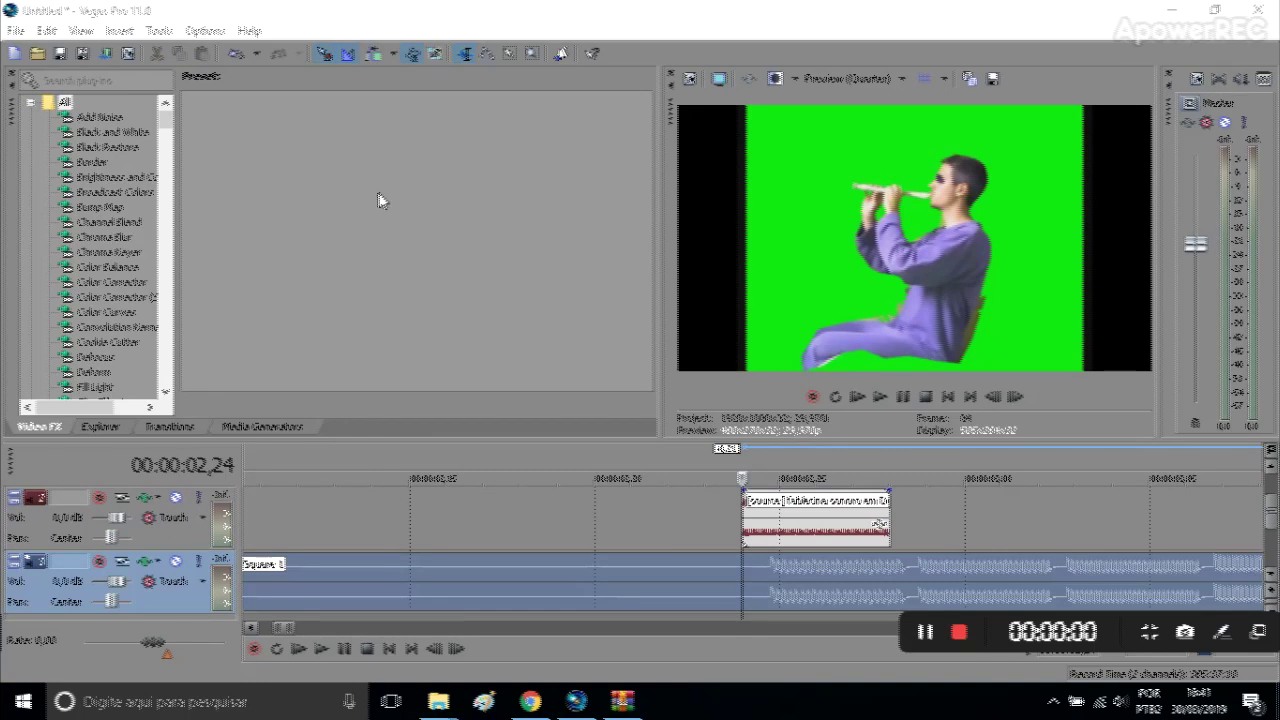
Turn off Quantize to Frames and place a marker at the exact start of Square 1's first note
left_click(207, 31)
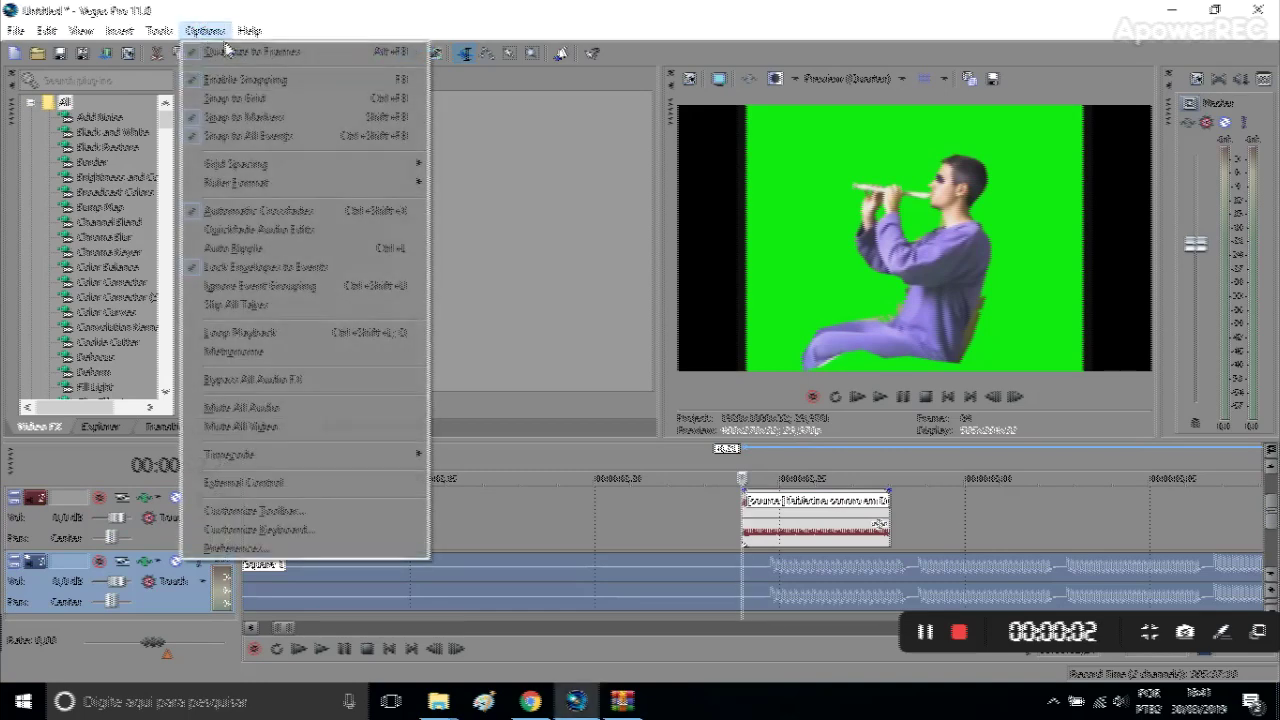
left_click(205, 47)
left_click(771, 567)
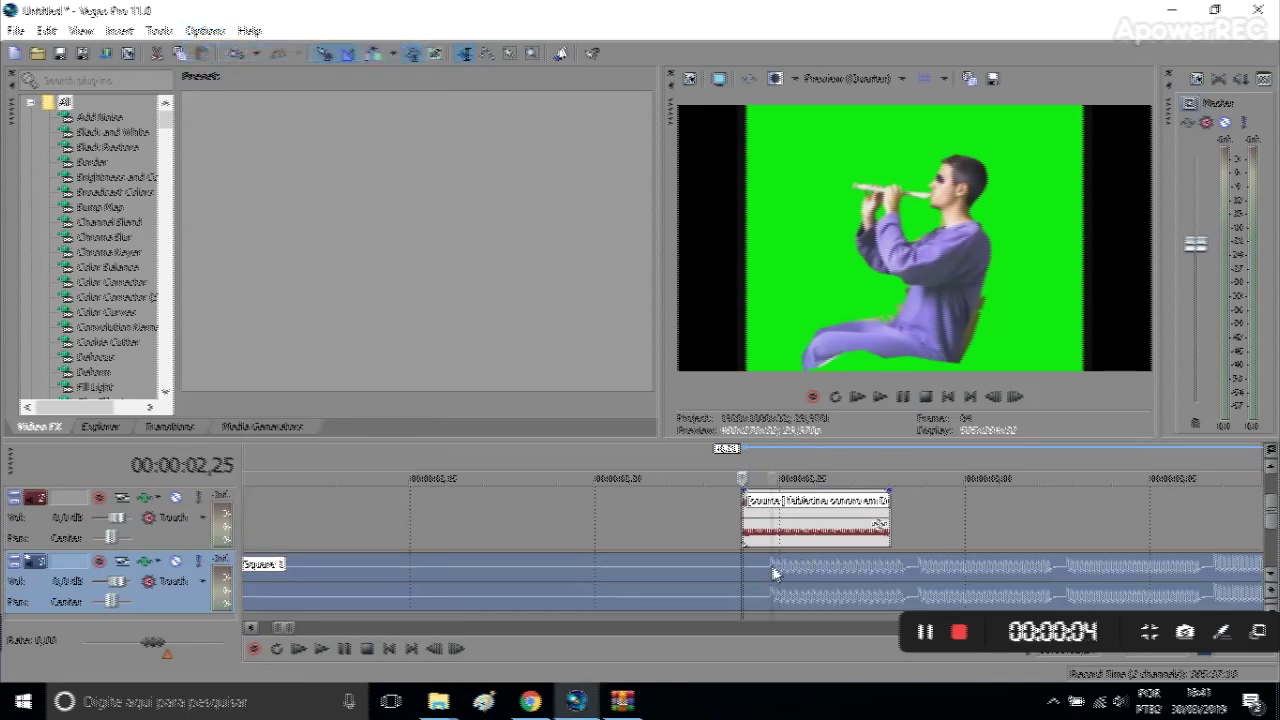
scroll(751, 559, "up", 4)
scroll(740, 585, "up", 2)
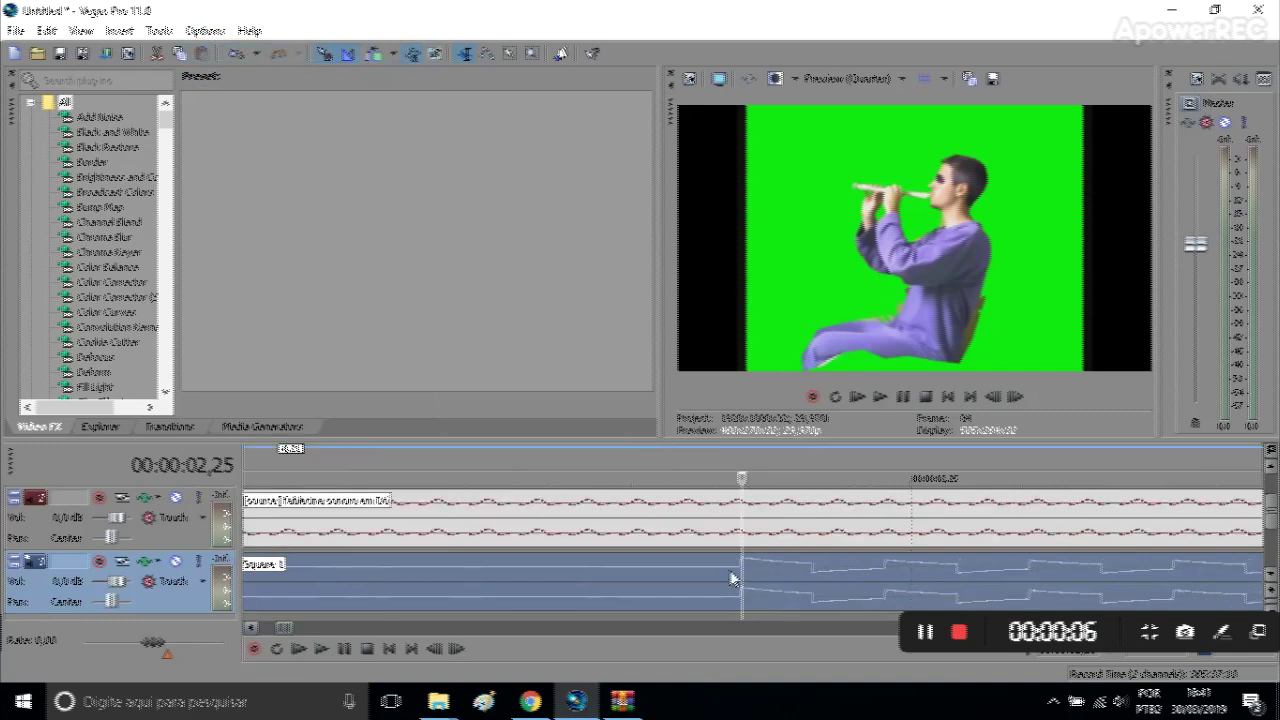
scroll(778, 590, "down", 2)
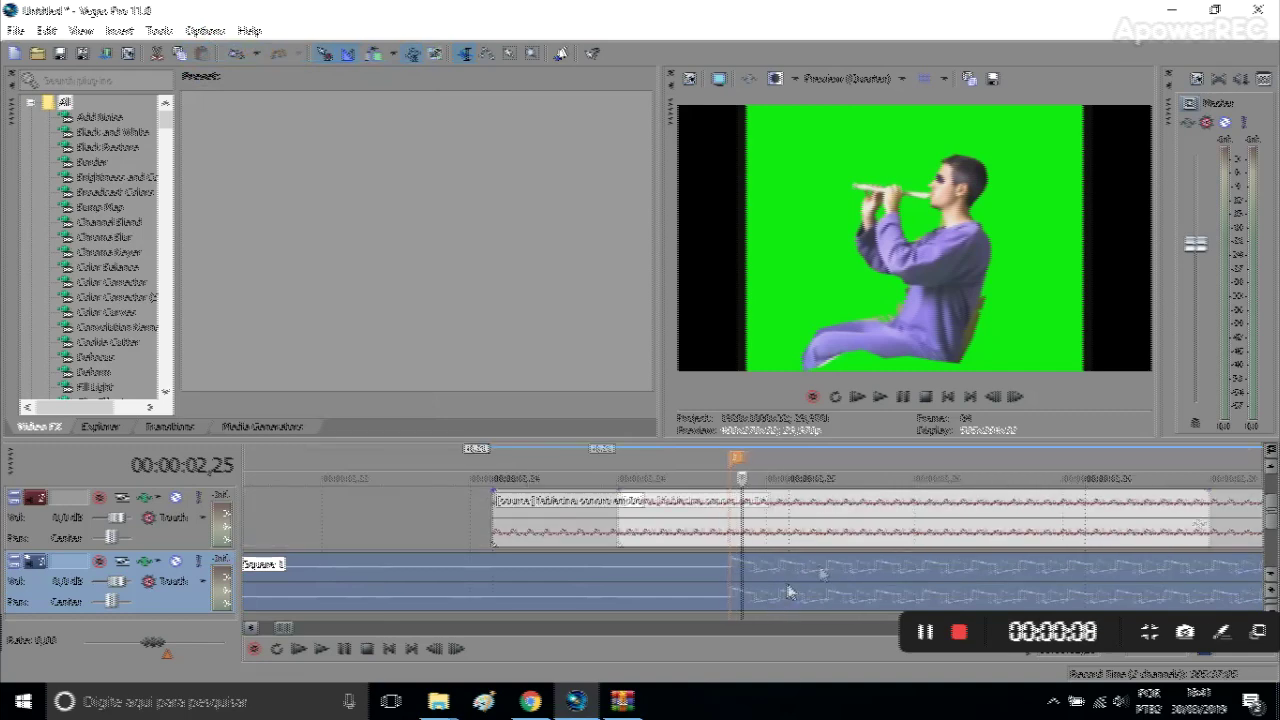
Add a marker at the start of Square 1's second note, at about 00:00:02,29
scroll(788, 592, "down", 5)
left_click(852, 571)
scroll(854, 572, "up", 1)
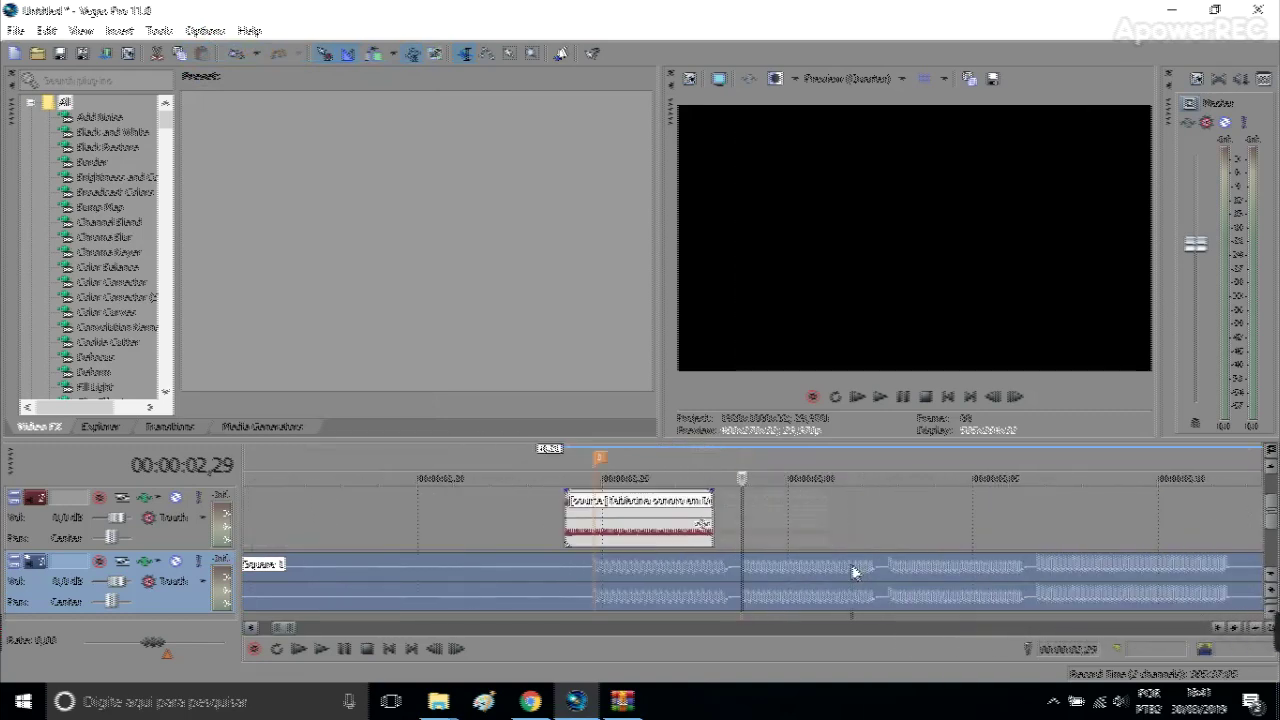
scroll(850, 572, "up", 2)
scroll(990, 580, "up", 1)
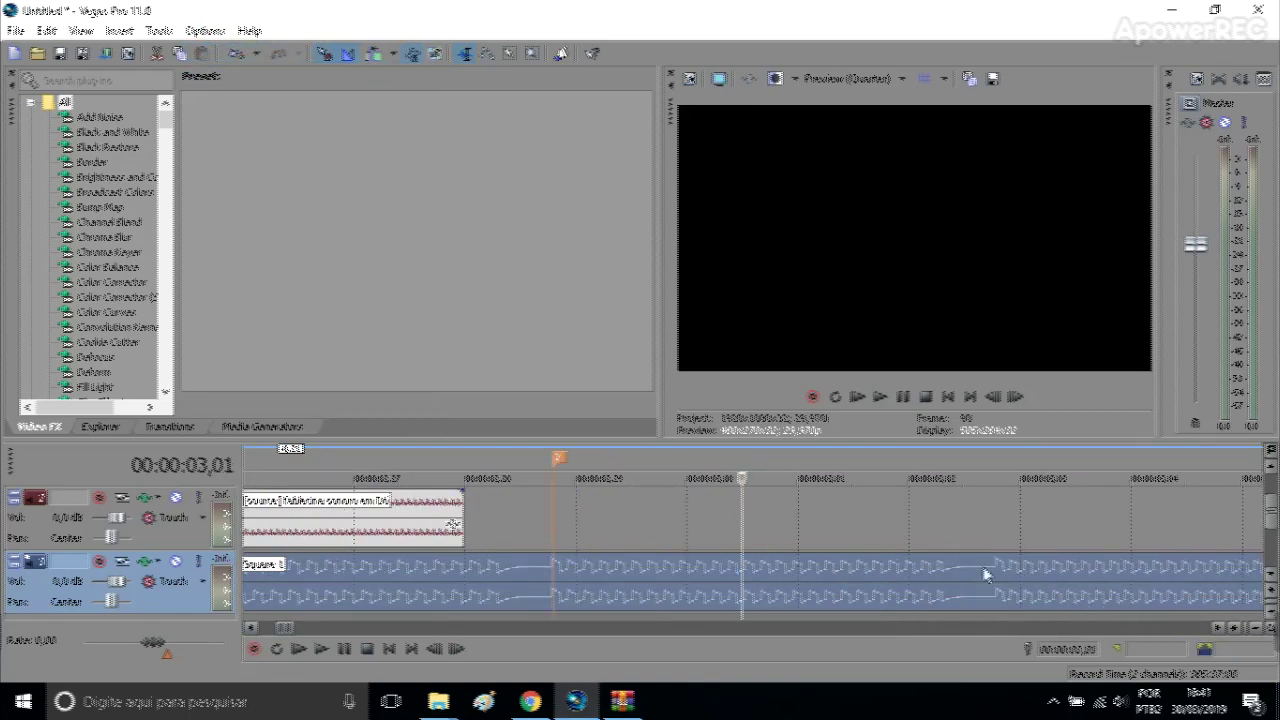
Add markers at the starts of Square 1's third and fourth notes, at about 00:00:03,03 and 00:00:03,07
left_click(995, 569)
key("m")
key("Return")
scroll(1027, 576, "down", 3)
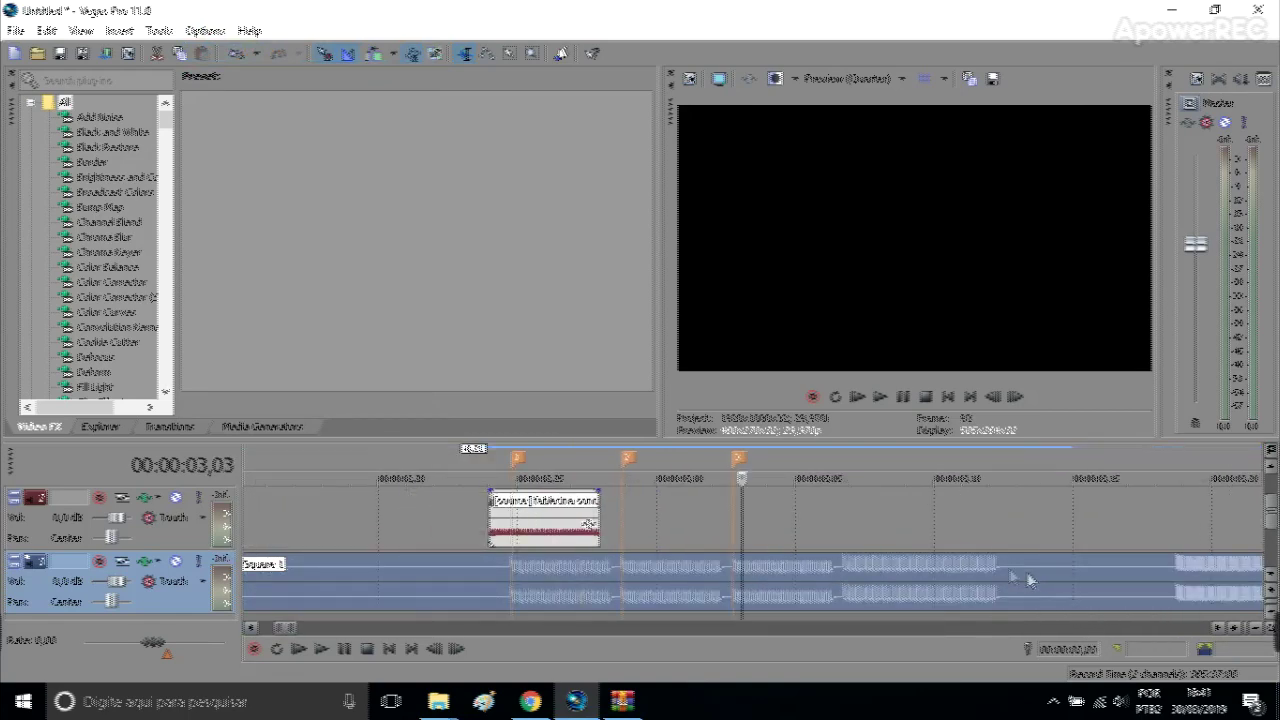
left_click(843, 573)
key("m")
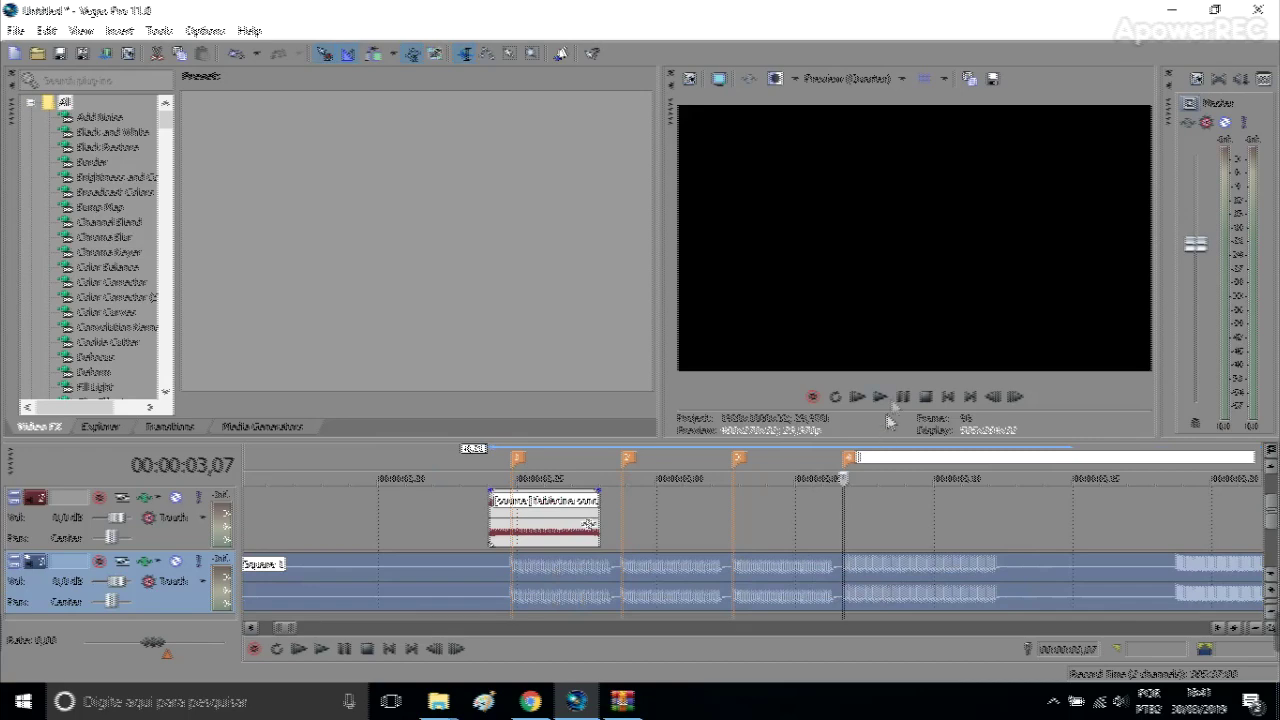
Play back the marked notes of Square 1 and pause
left_click(880, 397)
left_click(903, 398)
scroll(705, 505, "down", 4)
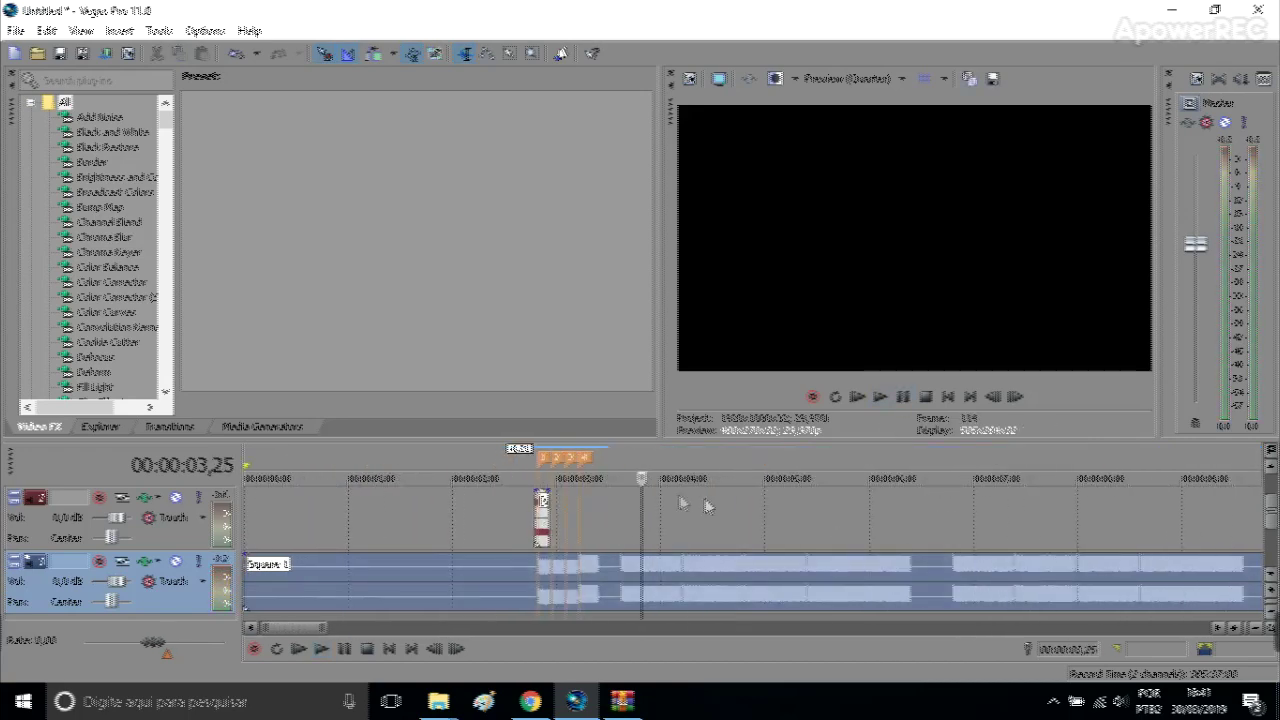
Move the flute clip to about 00:00:03,26 and add a marker where Square 1's fifth note starts, at about 00:00:03,19
left_click(543, 503)
scroll(766, 518, "up", 3)
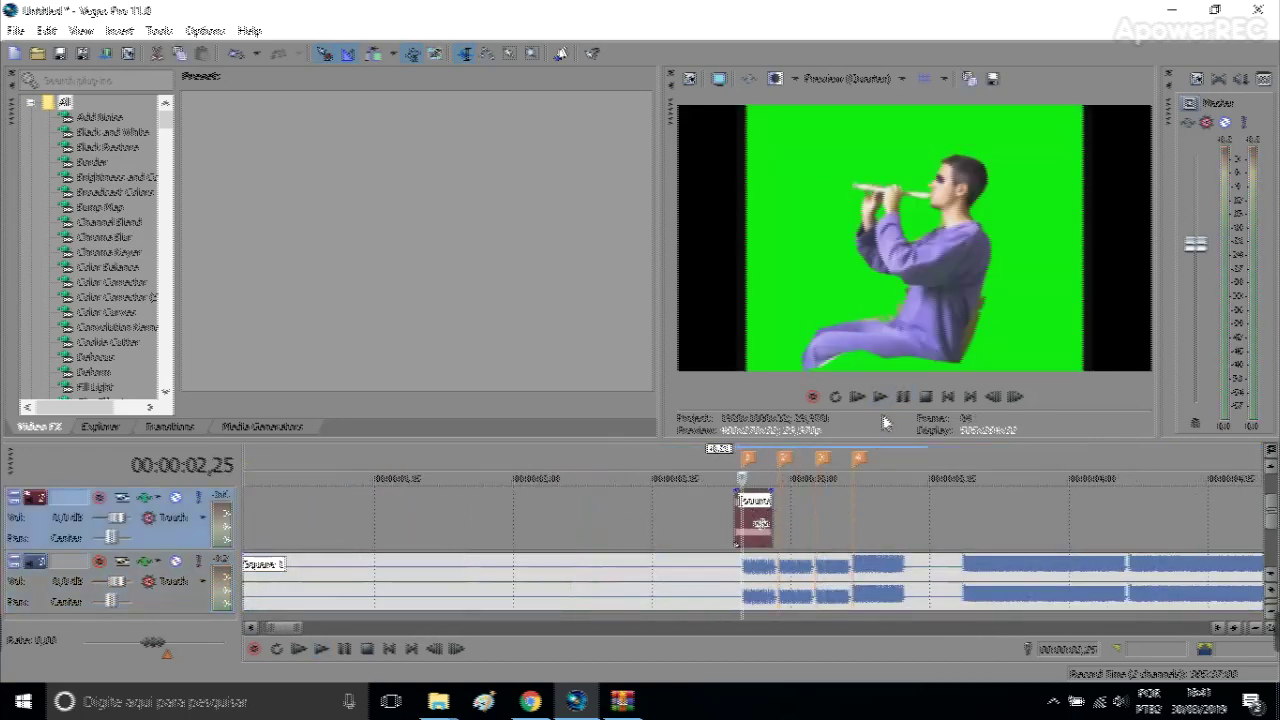
left_click_drag(760, 528, 1058, 530)
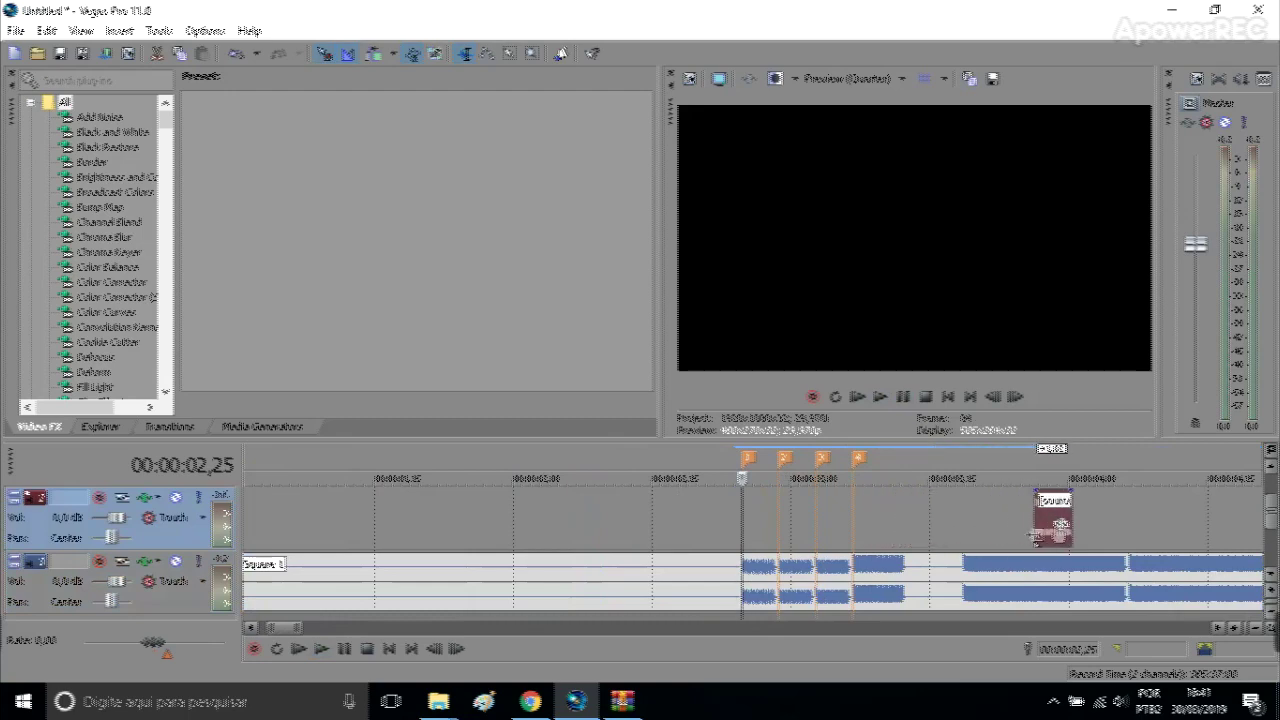
left_click(966, 569)
scroll(900, 570, "up", 5)
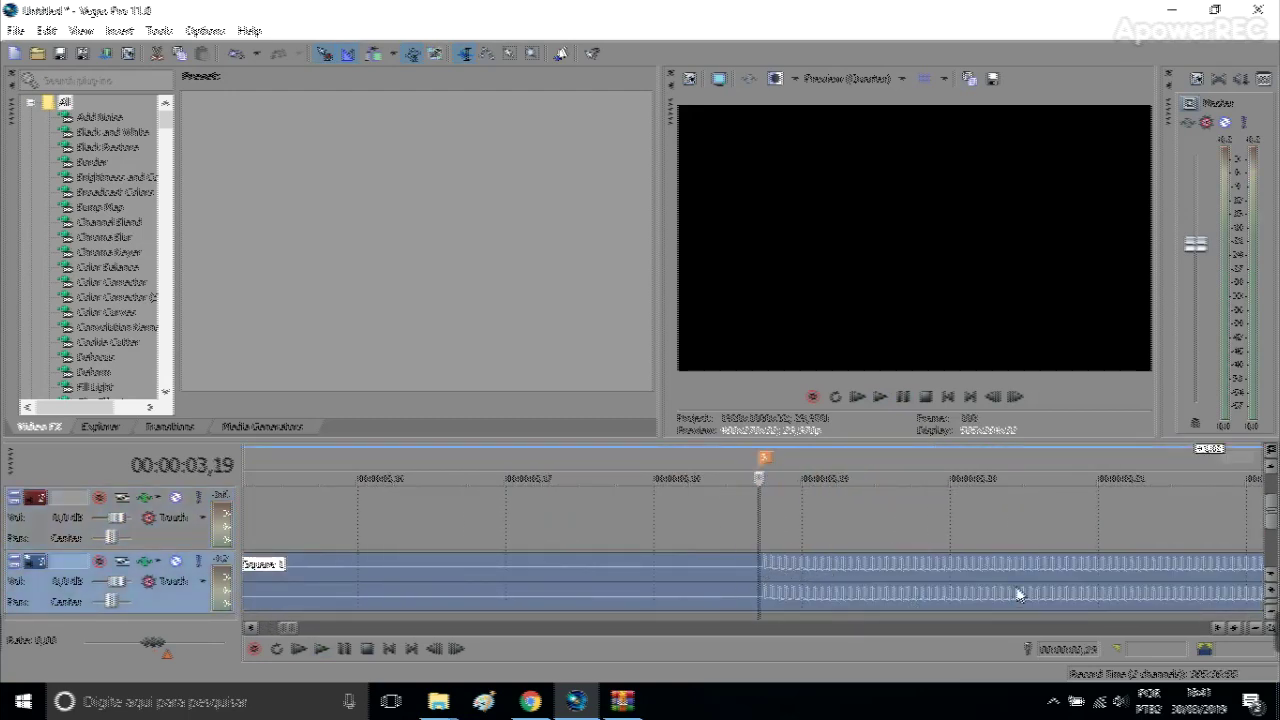
Add markers at the starts of Square 1's sixth and seventh notes, at about 00:00:04,07 and 00:00:04,25
scroll(1014, 591, "down", 5)
left_click(1188, 568)
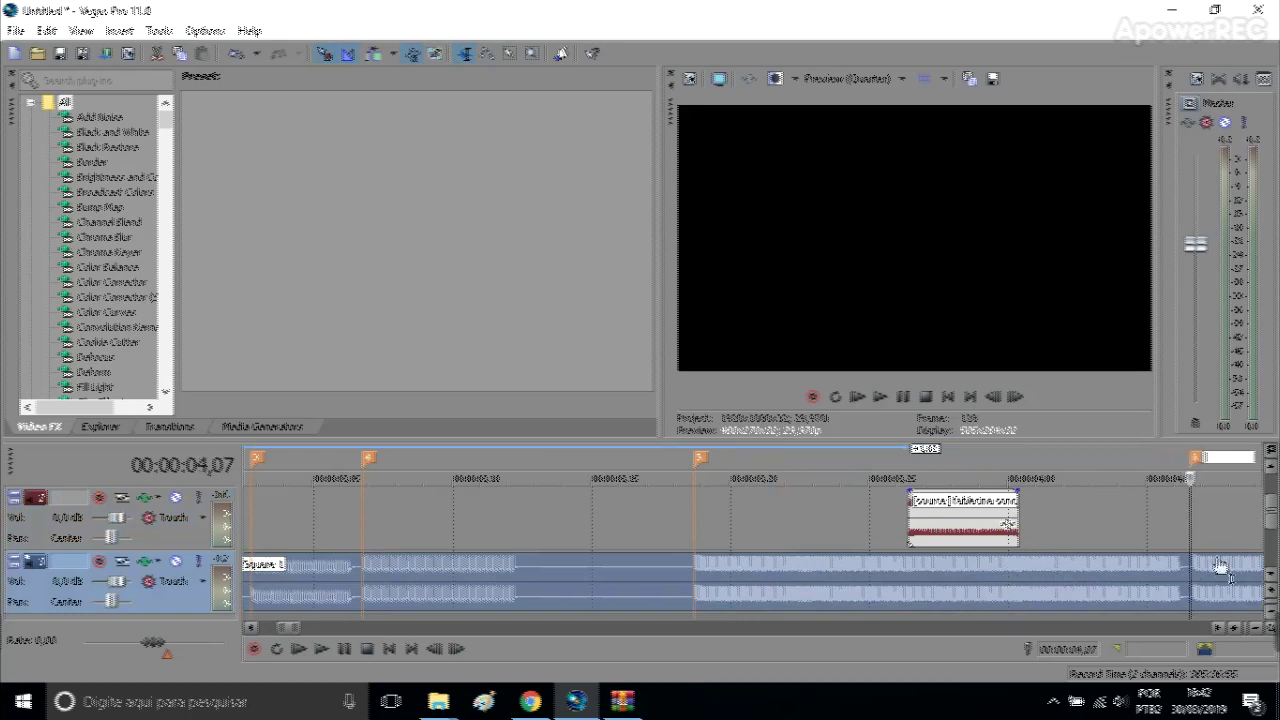
scroll(880, 580, "down", 3)
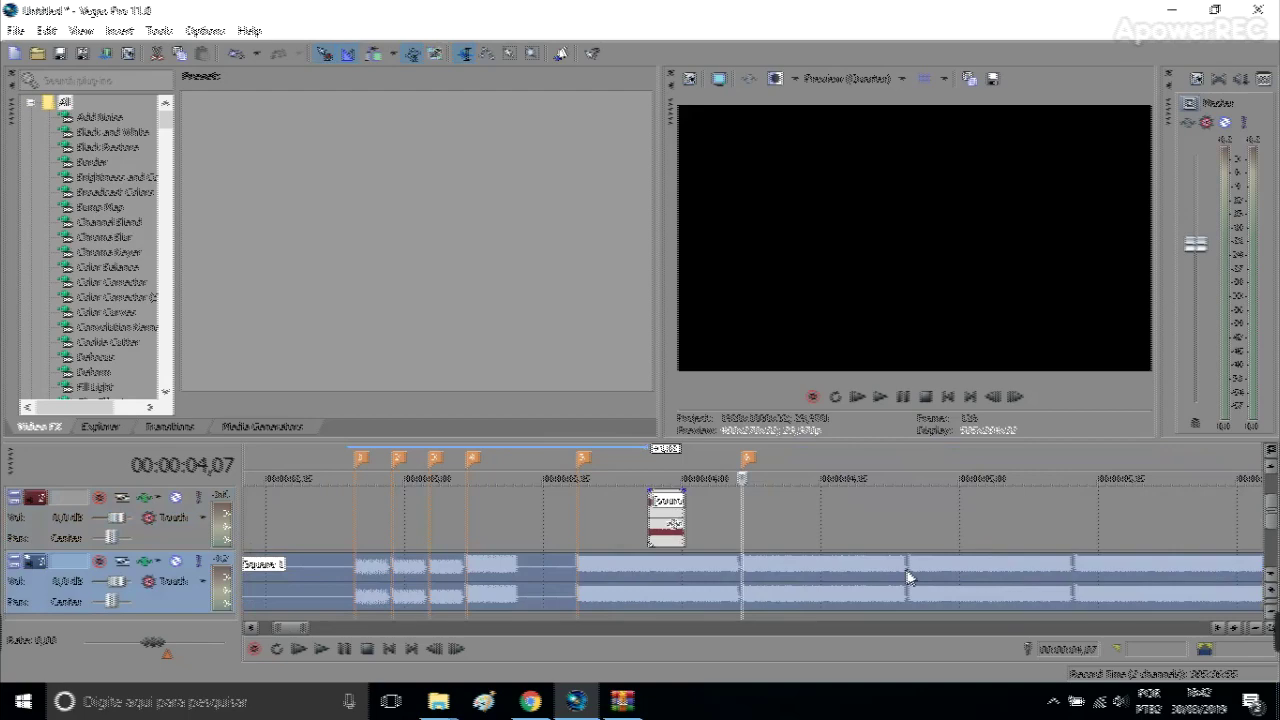
left_click(910, 568)
key("m")
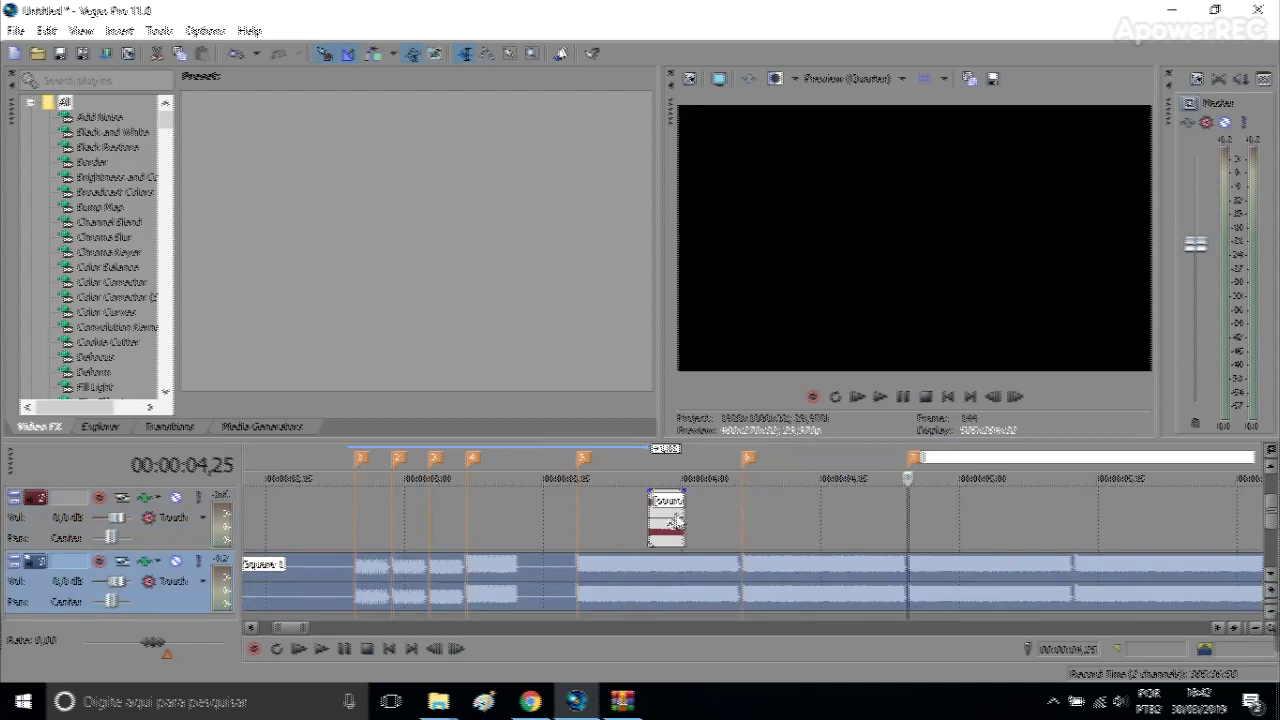
Move the flute clip so that it starts at Square 1's fifth note marker, at 00:00:03,19
left_click(651, 505)
scroll(688, 514, "up", 5)
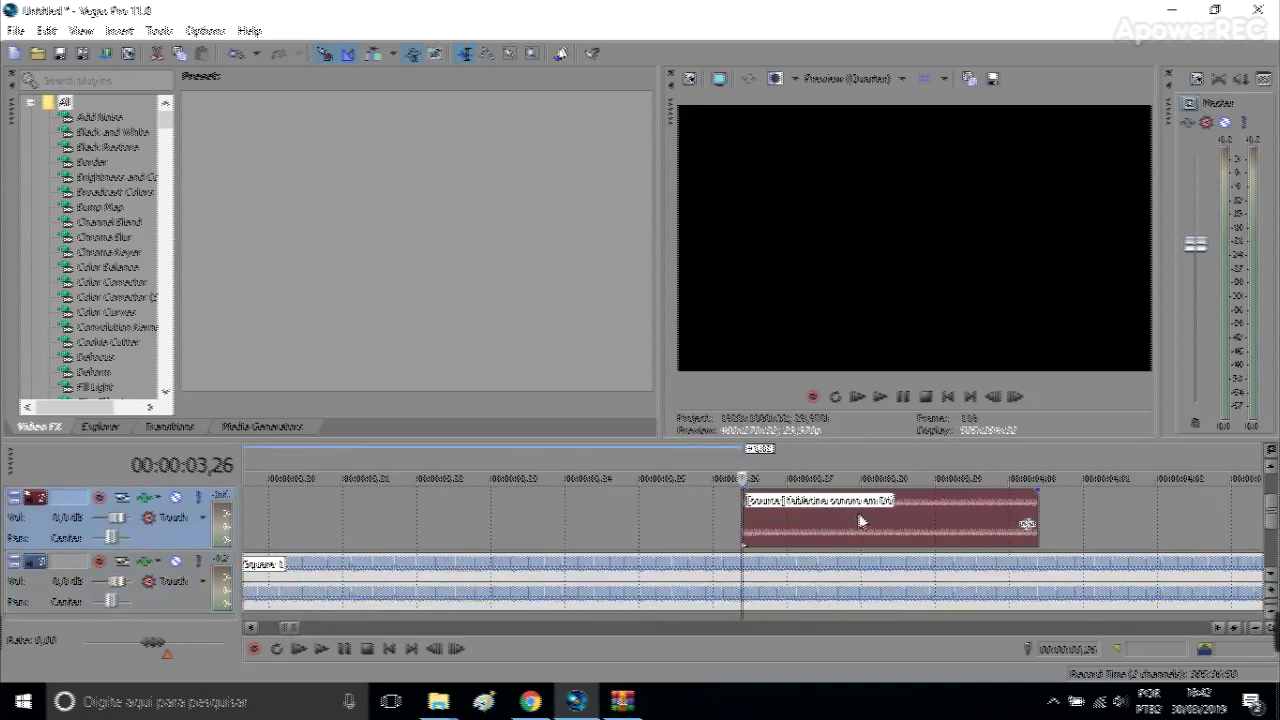
scroll(860, 520, "down", 3)
left_click_drag(770, 527, 628, 505)
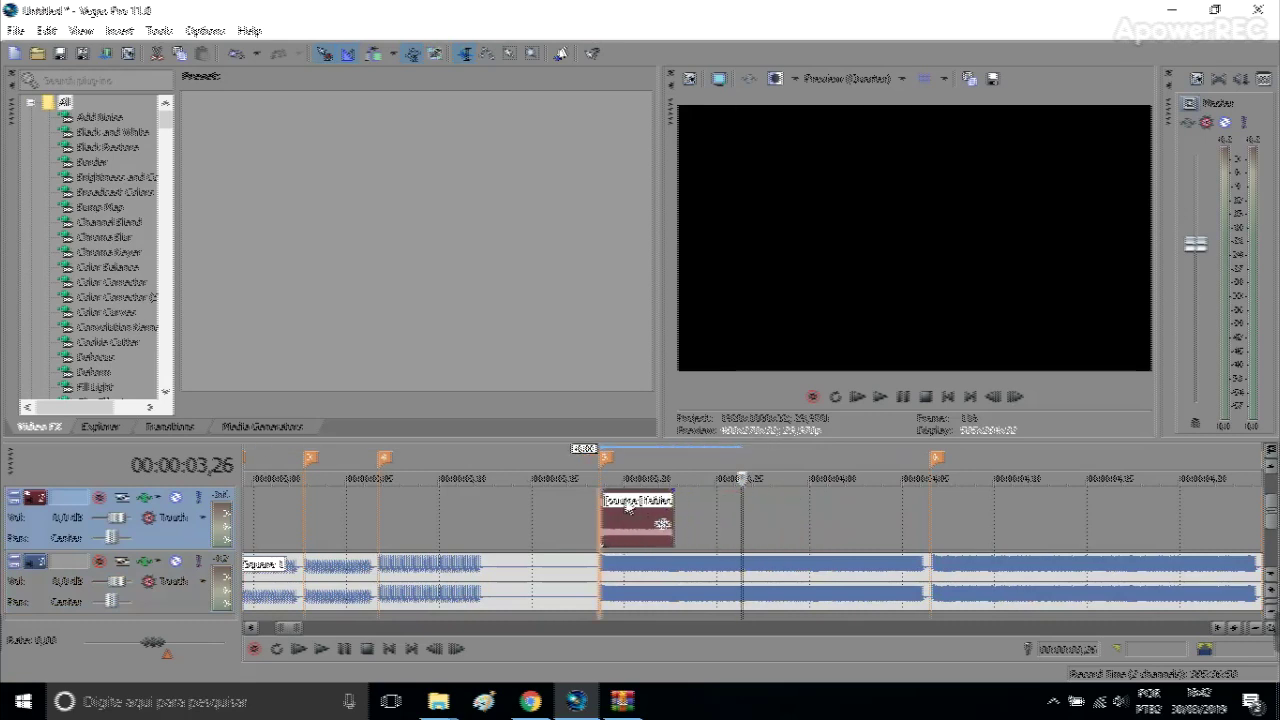
left_click(598, 510)
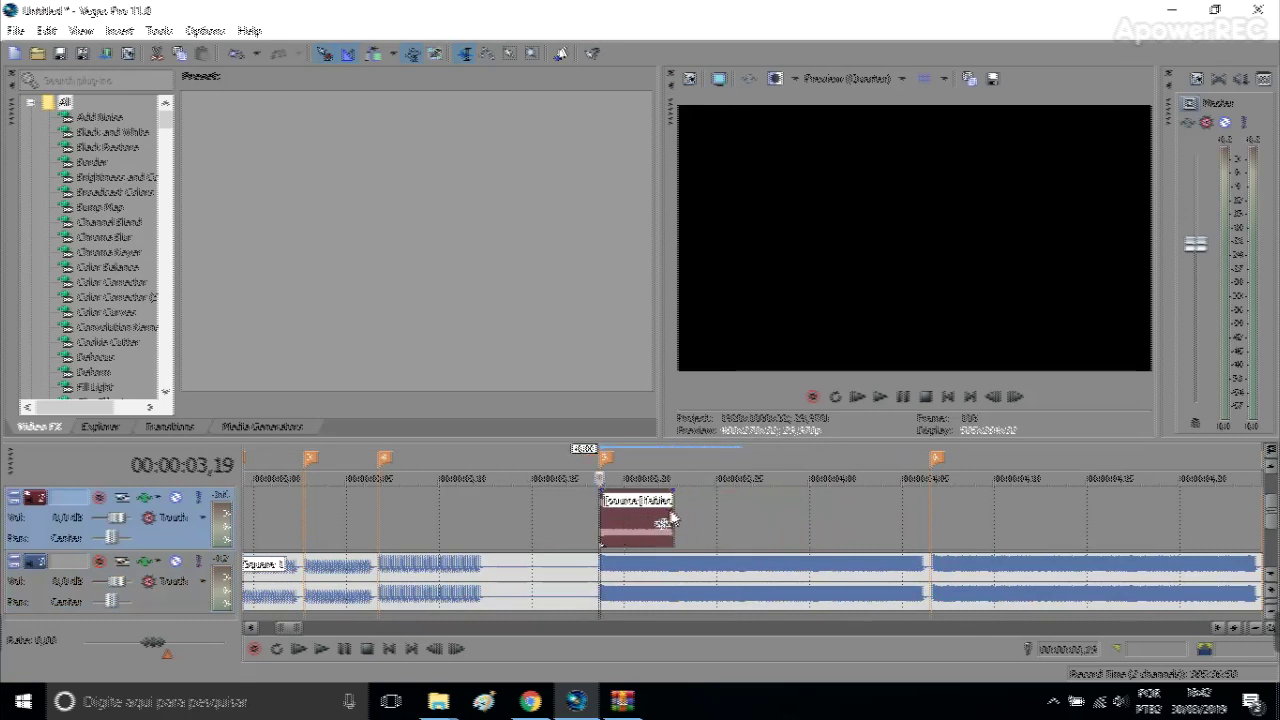
Extend the end of the flute clip to about 00:00:04,06, where Square 1's fifth note ends
left_click_drag(673, 511, 920, 503)
left_click(918, 515)
scroll(914, 523, "up", 1)
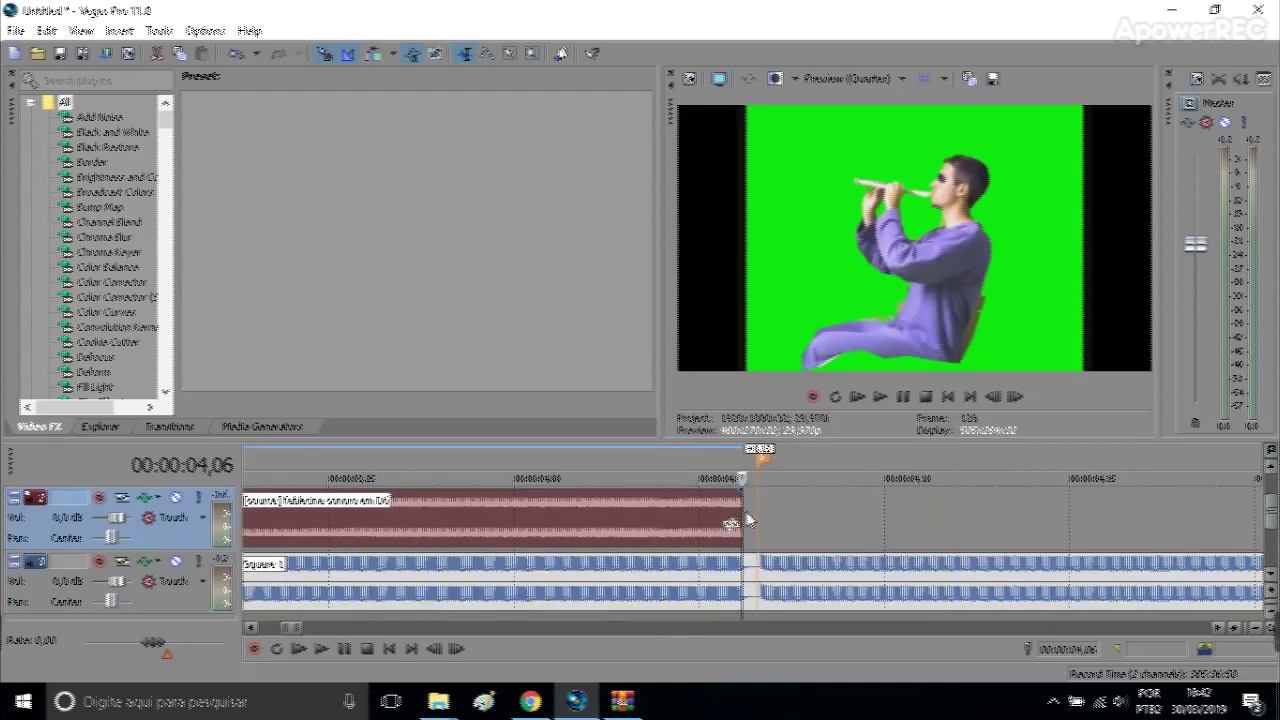
Set a loop region from 00:00:03,19 to 00:00:04,06 and tune the flute clip's pitch to the fifth note during looped playback
left_click_drag(744, 515, 672, 514)
left_click(835, 398)
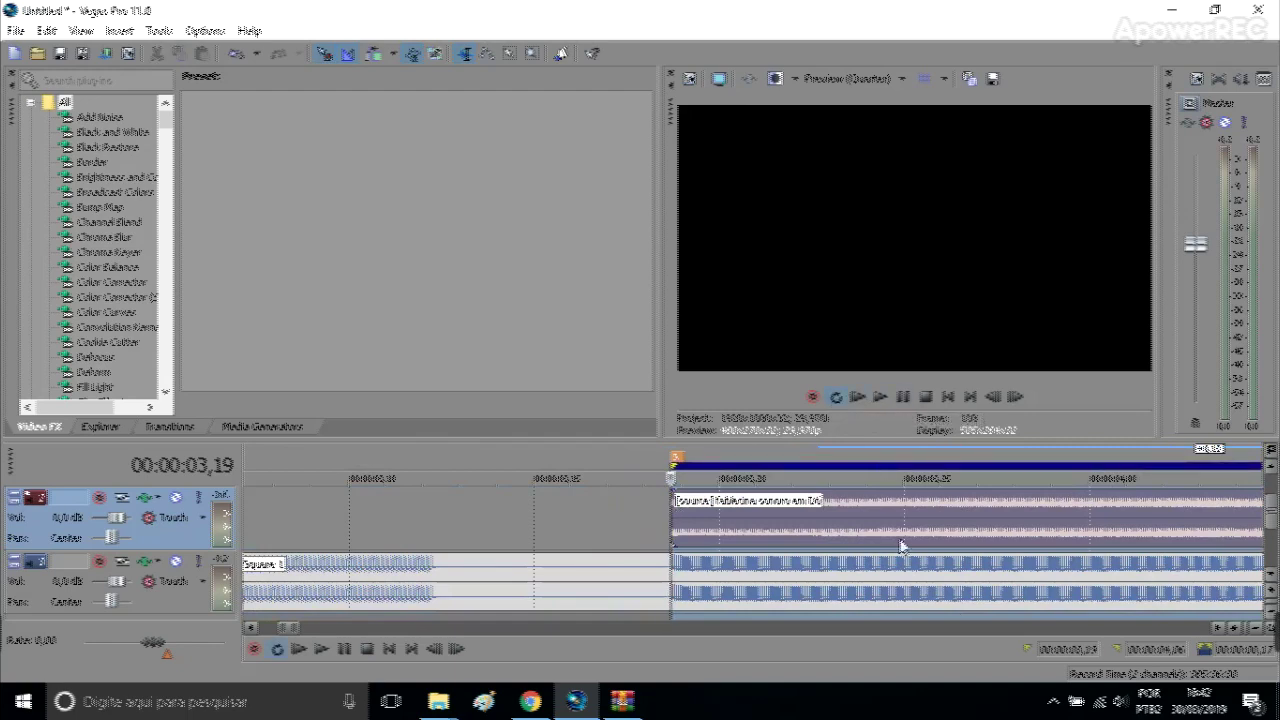
scroll(901, 547, "down", 3)
left_click(880, 398)
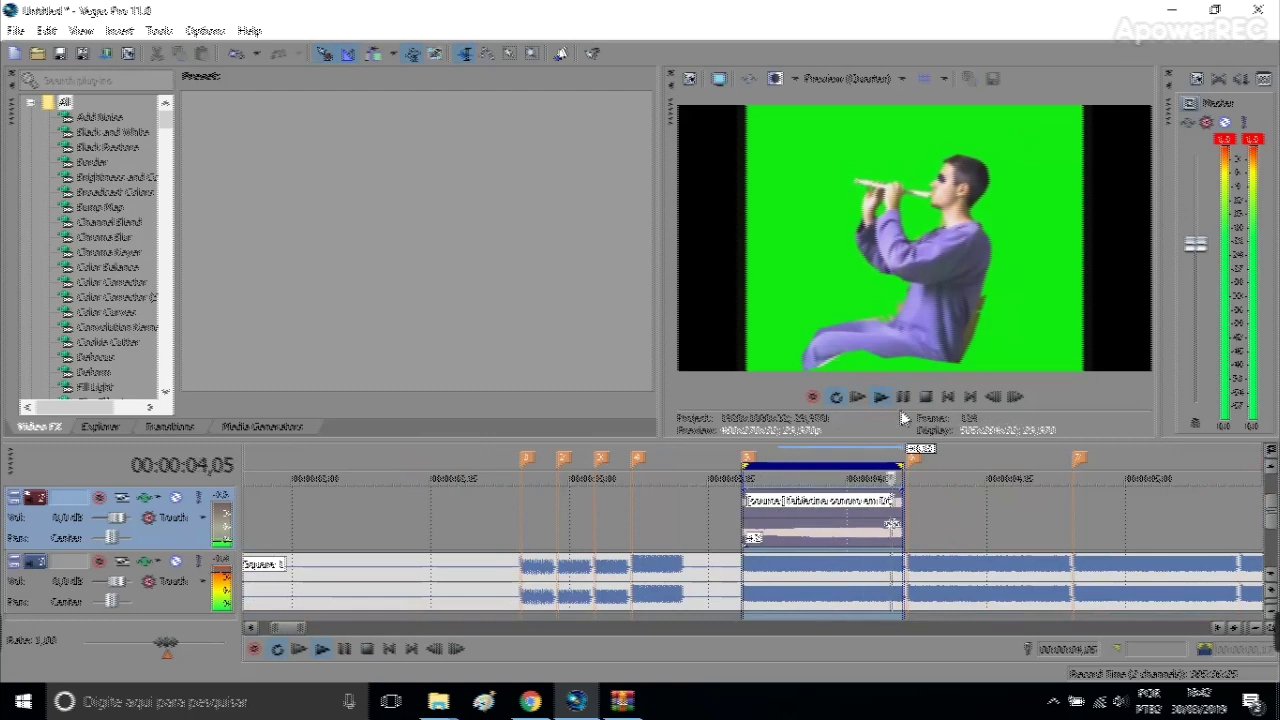
left_click(903, 398)
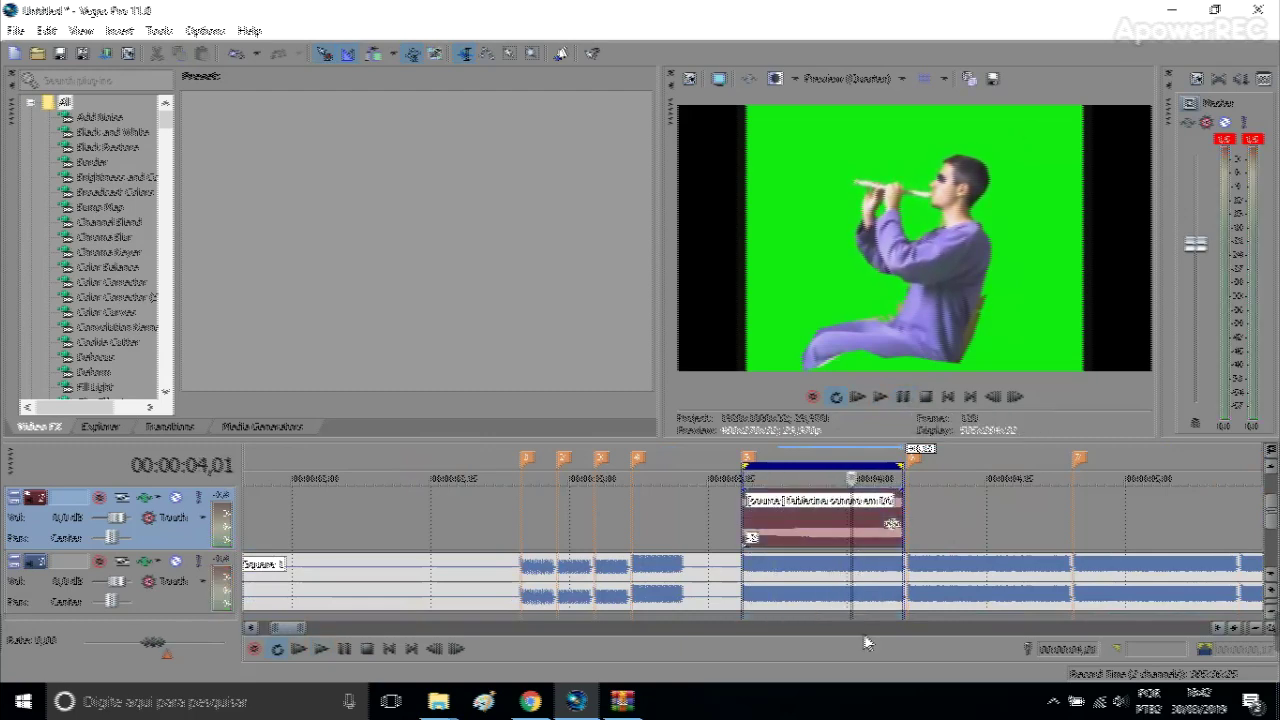
Normalize the flute clip's audio and play the loop to hear it against Square 1
right_click(849, 530)
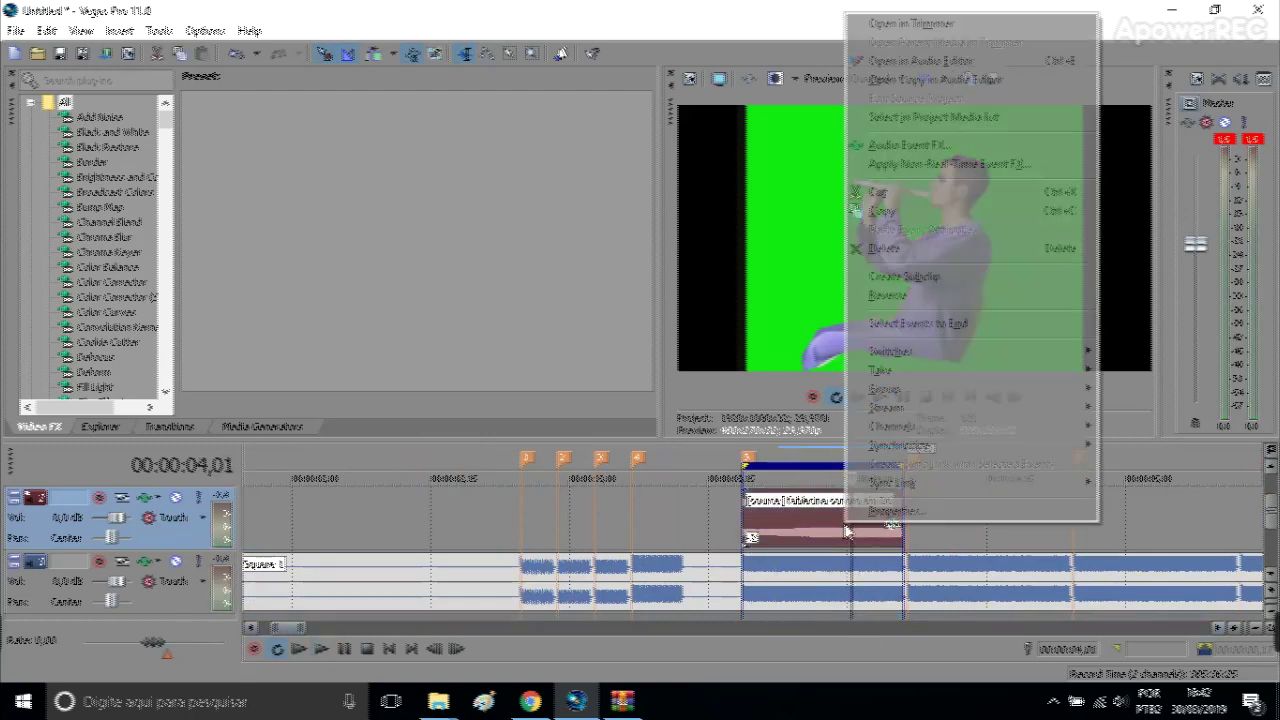
mouse_move(957, 355)
left_click(1183, 427)
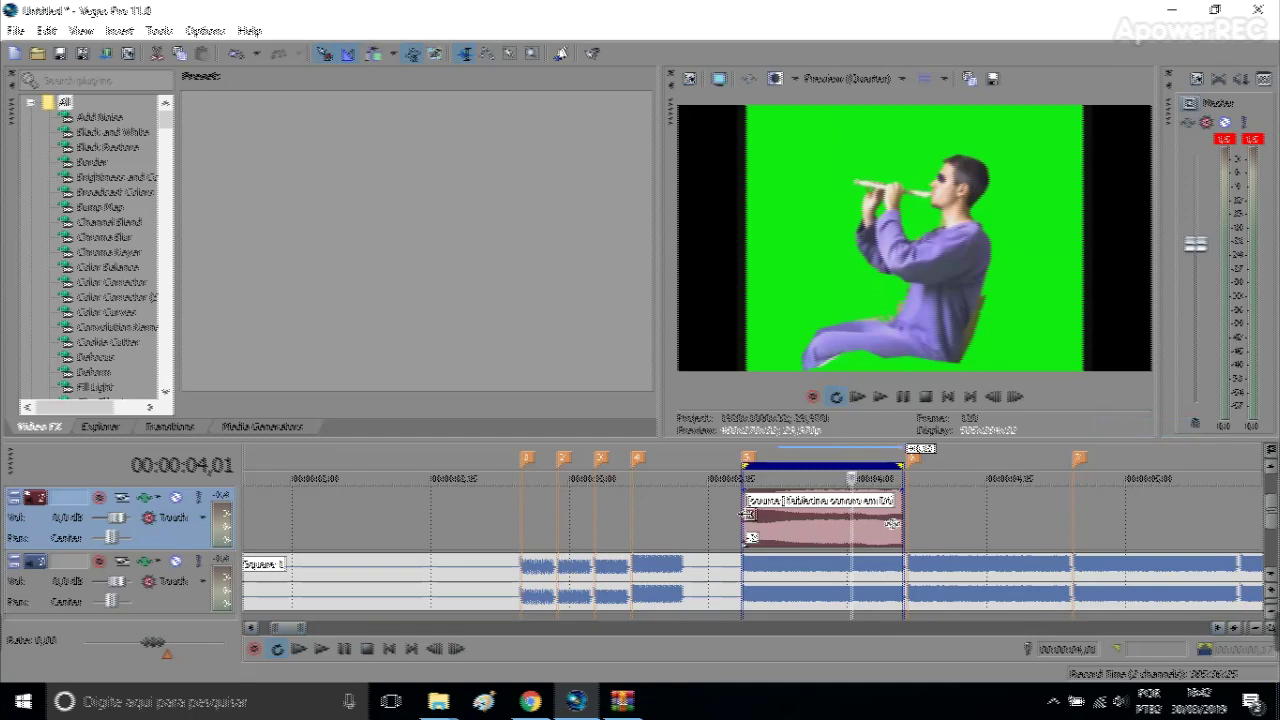
scroll(720, 528, "up", 5)
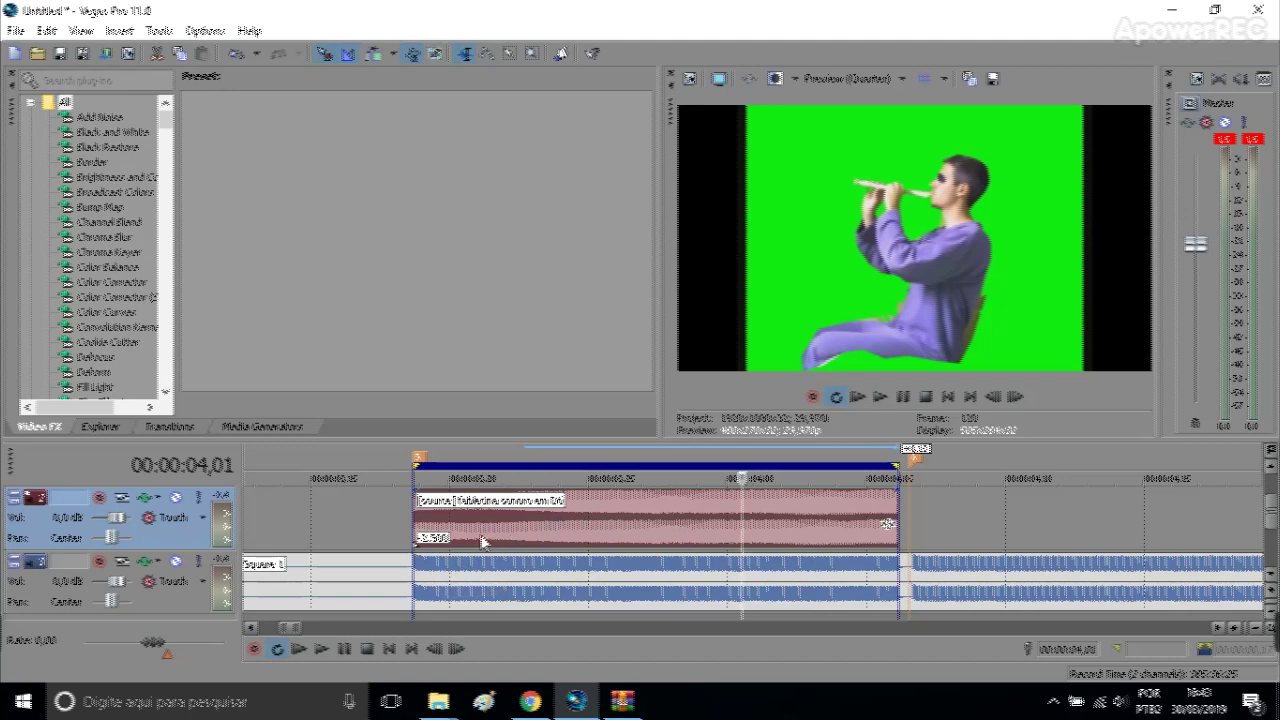
left_click(879, 399)
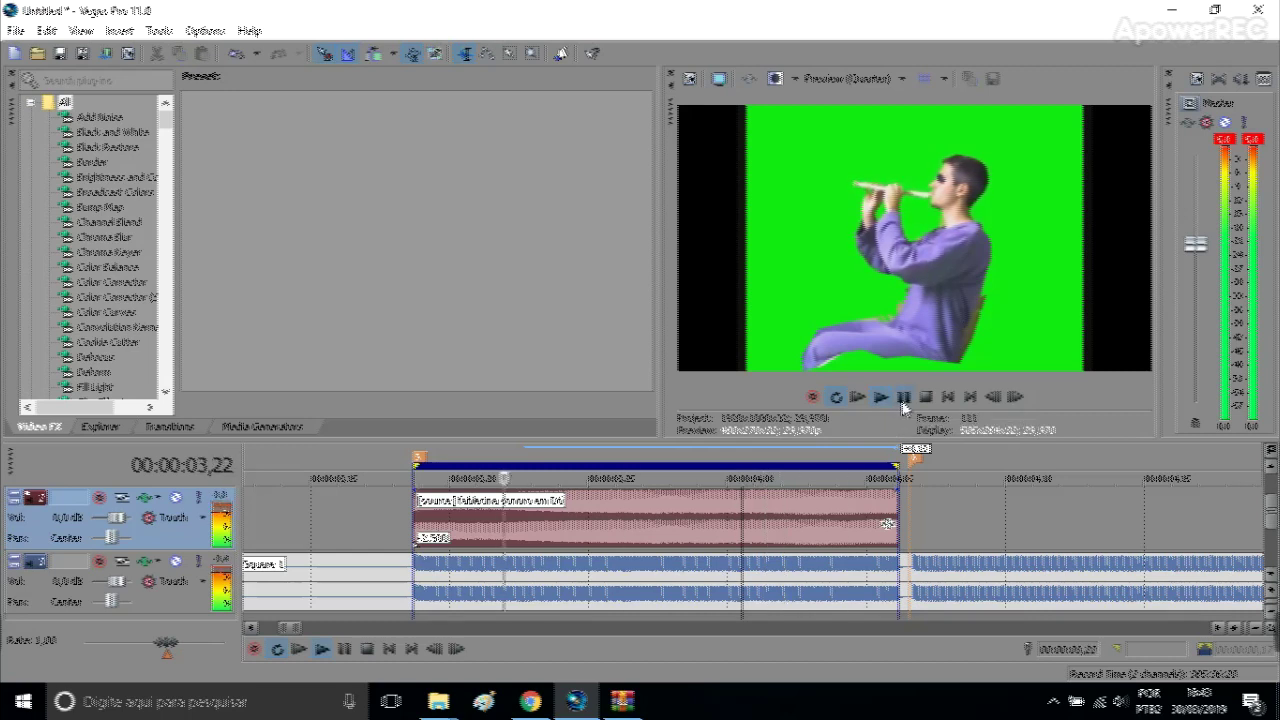
left_click(903, 399)
Lower the volume of the flute audio clip and, much further, of the Square 1 clip, checking the balance in looped playback
left_click_drag(687, 503, 687, 517)
left_click_drag(698, 567, 700, 606)
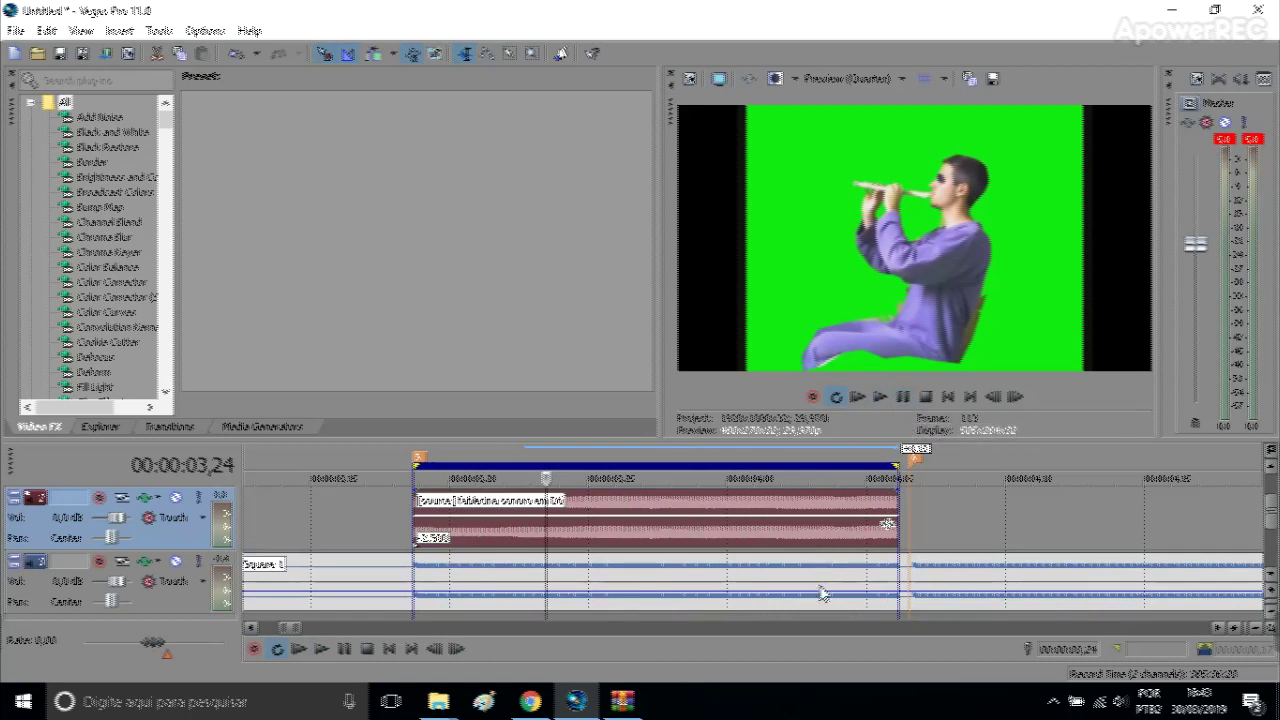
left_click(901, 397)
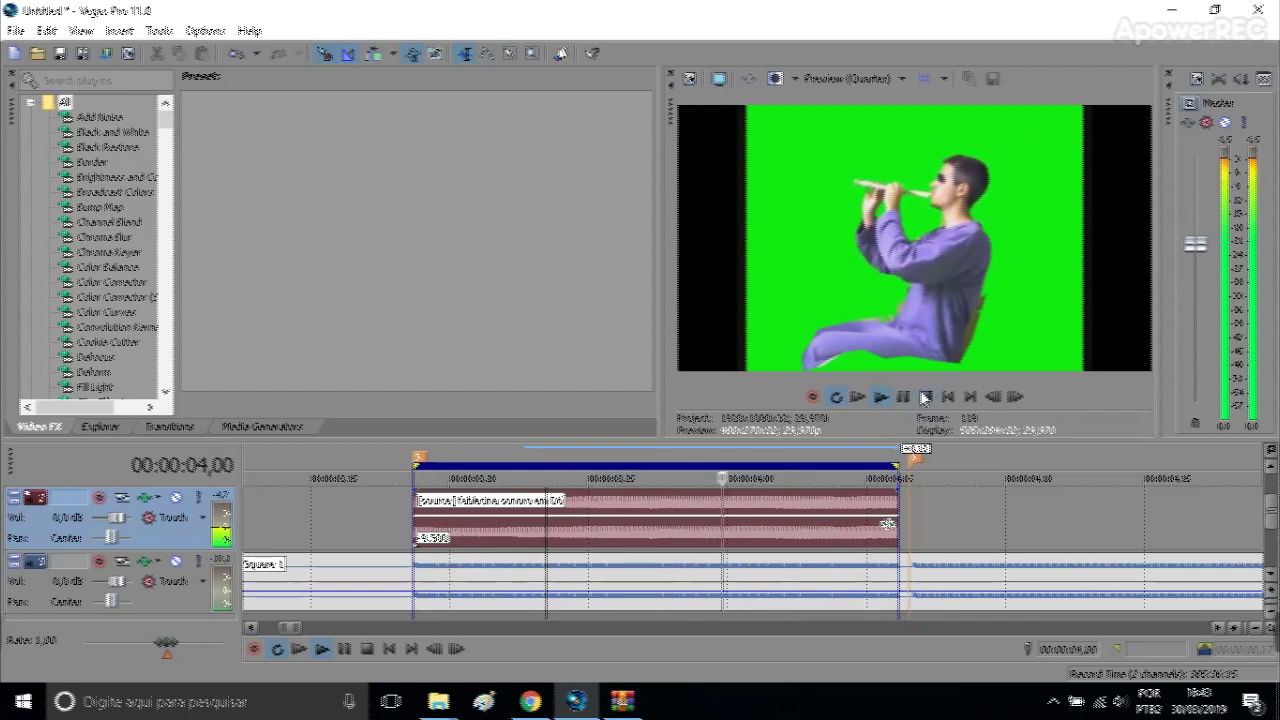
left_click(925, 397)
Replay the looped fifth note several times to compare the flute's pitch with Square 1
scroll(839, 546, "down", 4)
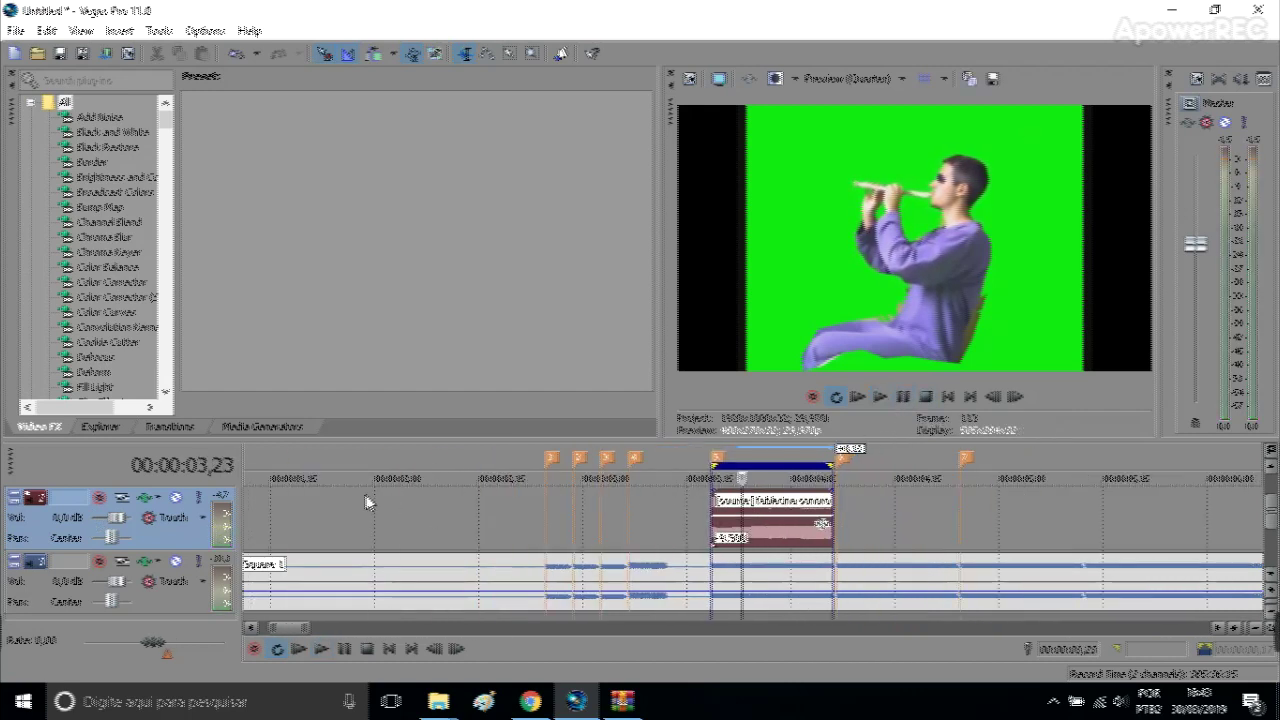
scroll(838, 468, "up", 3)
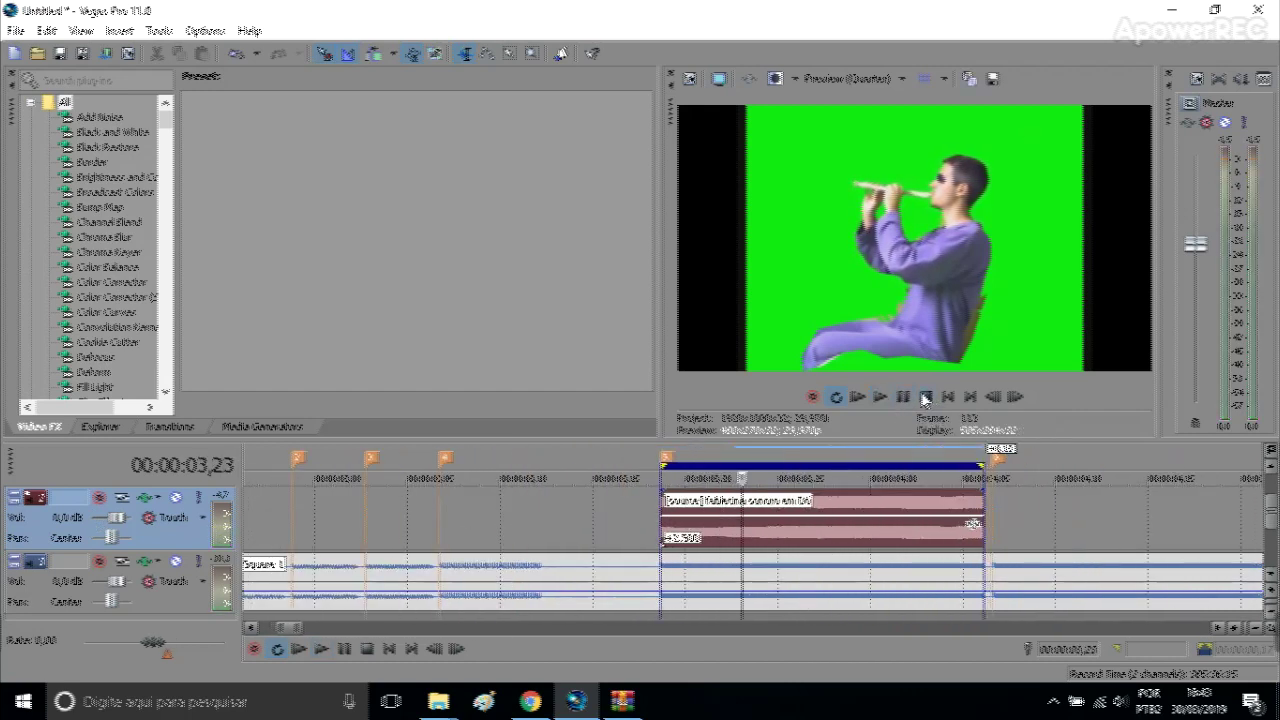
key("space")
left_click(903, 398)
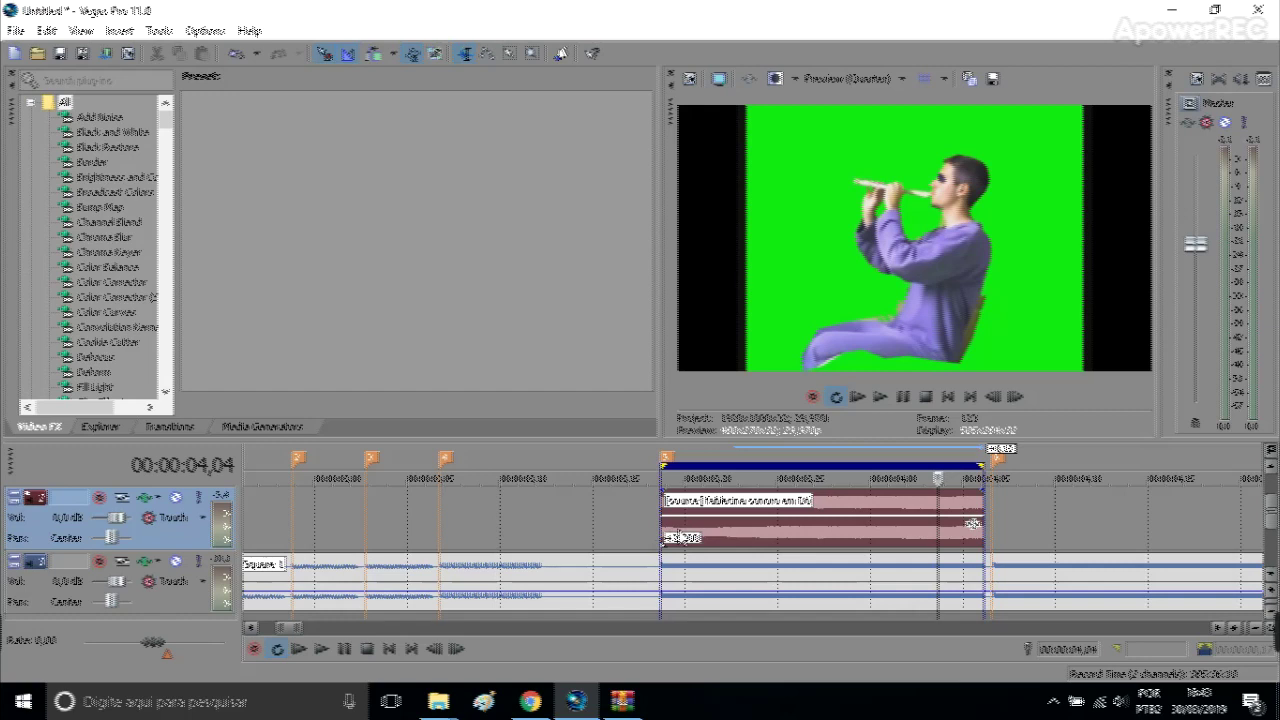
left_click(903, 409)
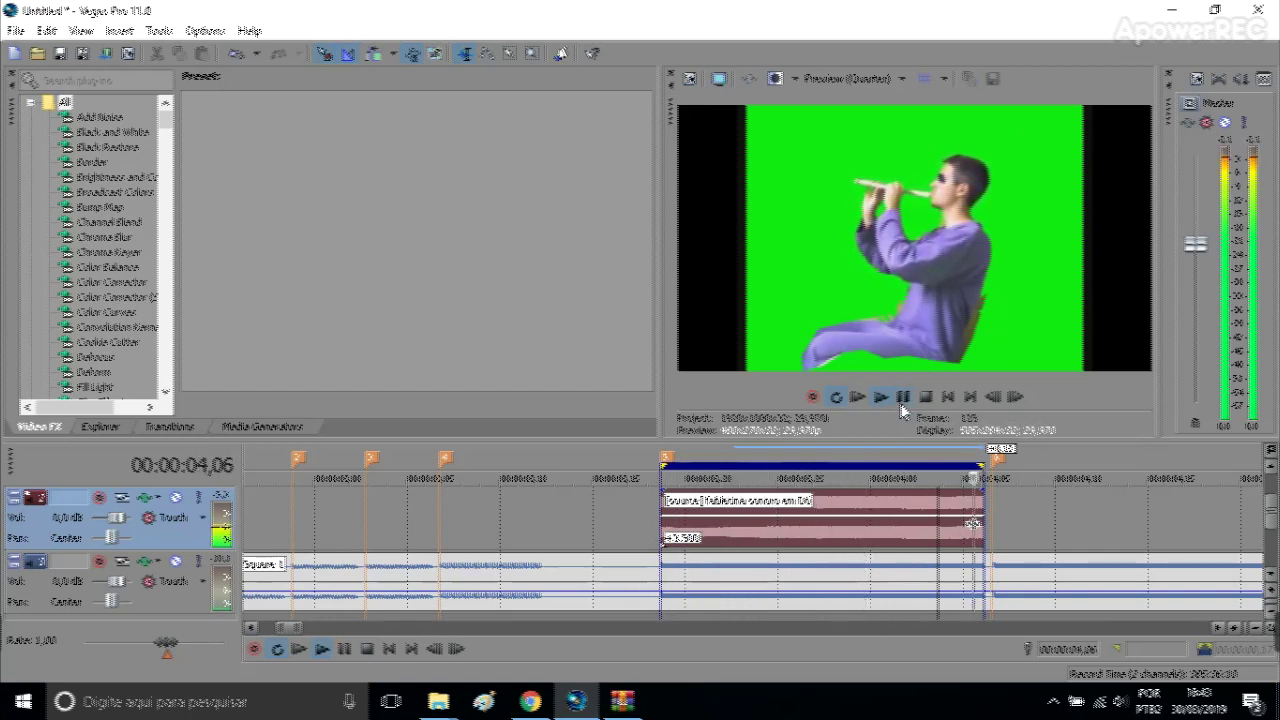
left_click(902, 408)
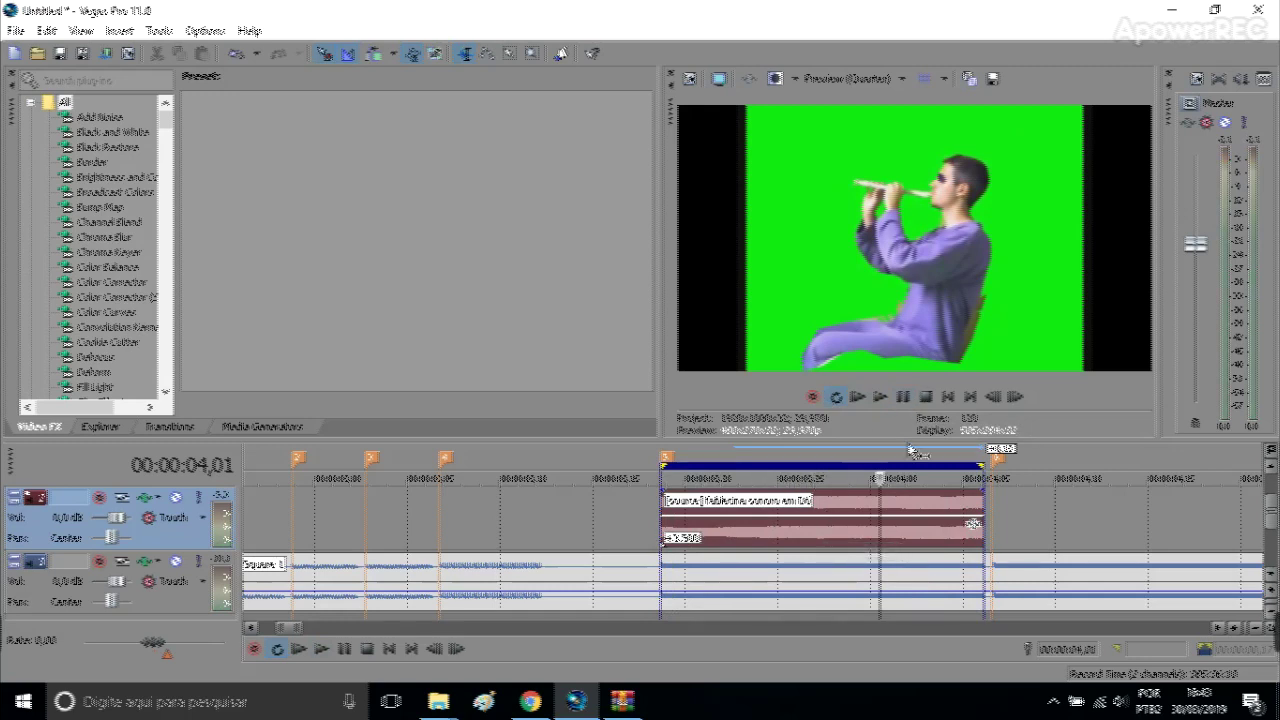
left_click(904, 400)
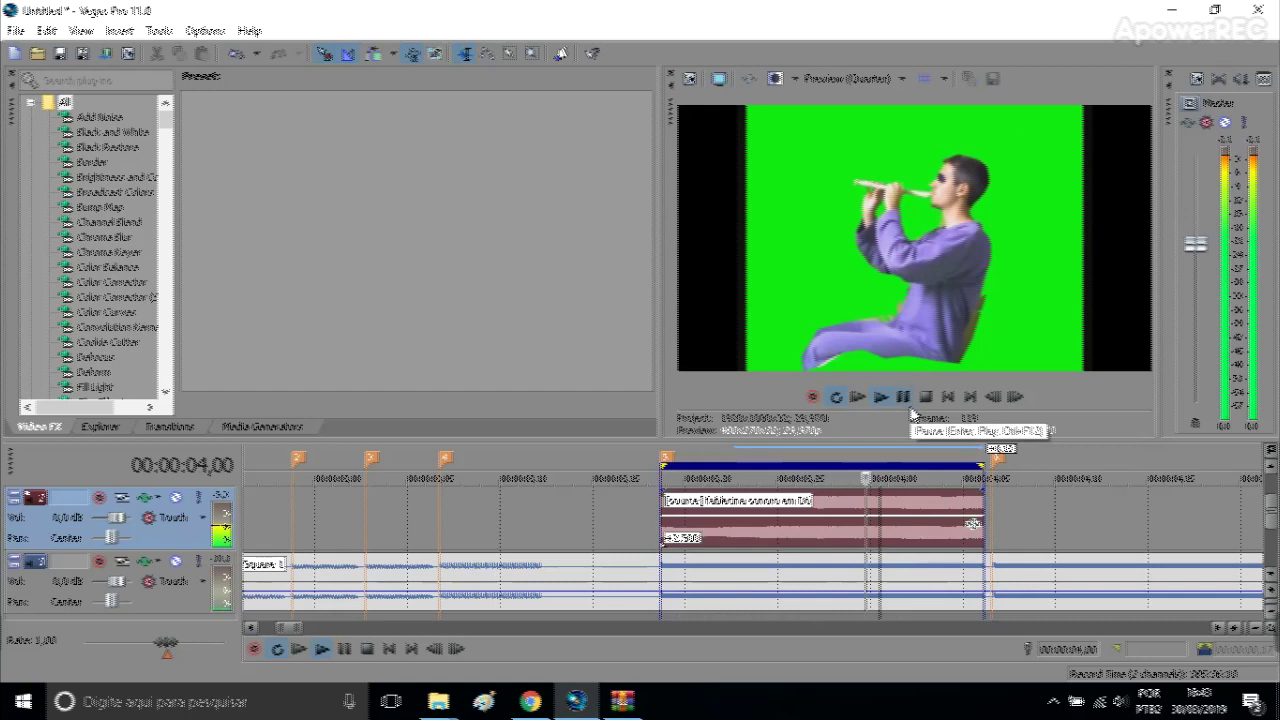
left_click(906, 404)
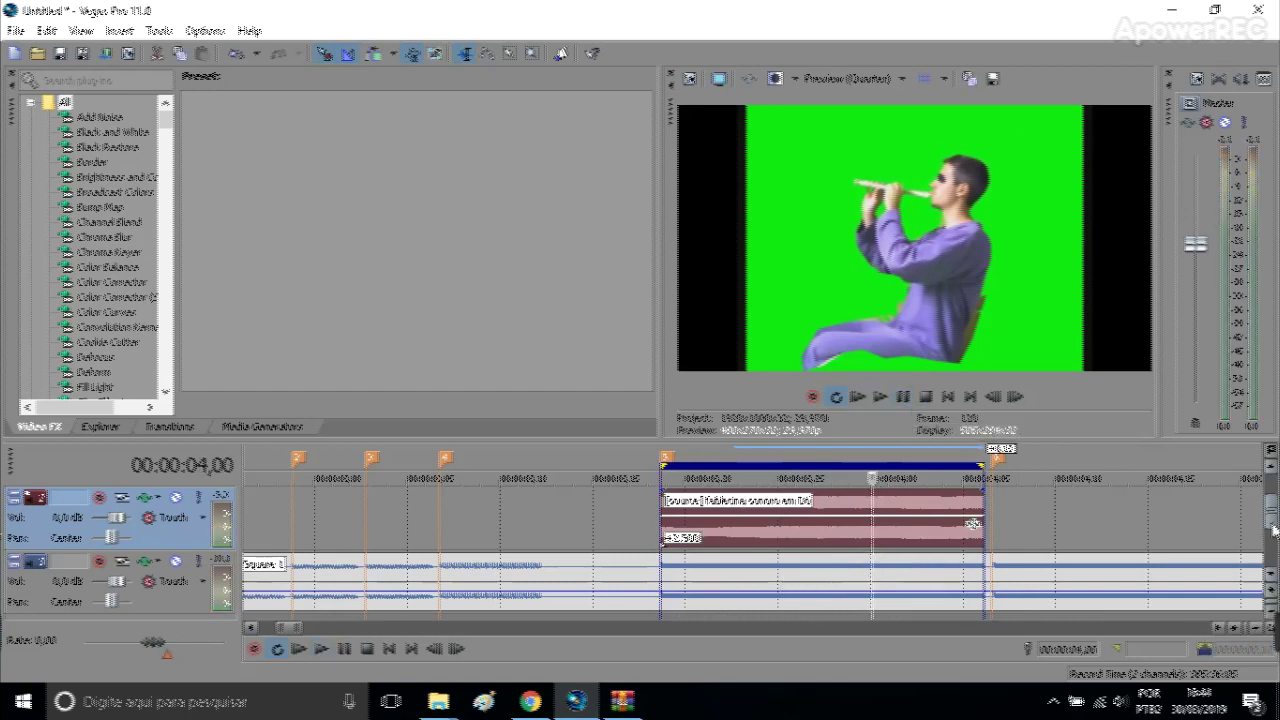
Copy the tuned flute clip with its video and paste it at Square 1's sixth note marker, at 00:00:04,07
left_click(1093, 517)
scroll(1093, 517, "down", 2)
scroll(1275, 521, "up", 2)
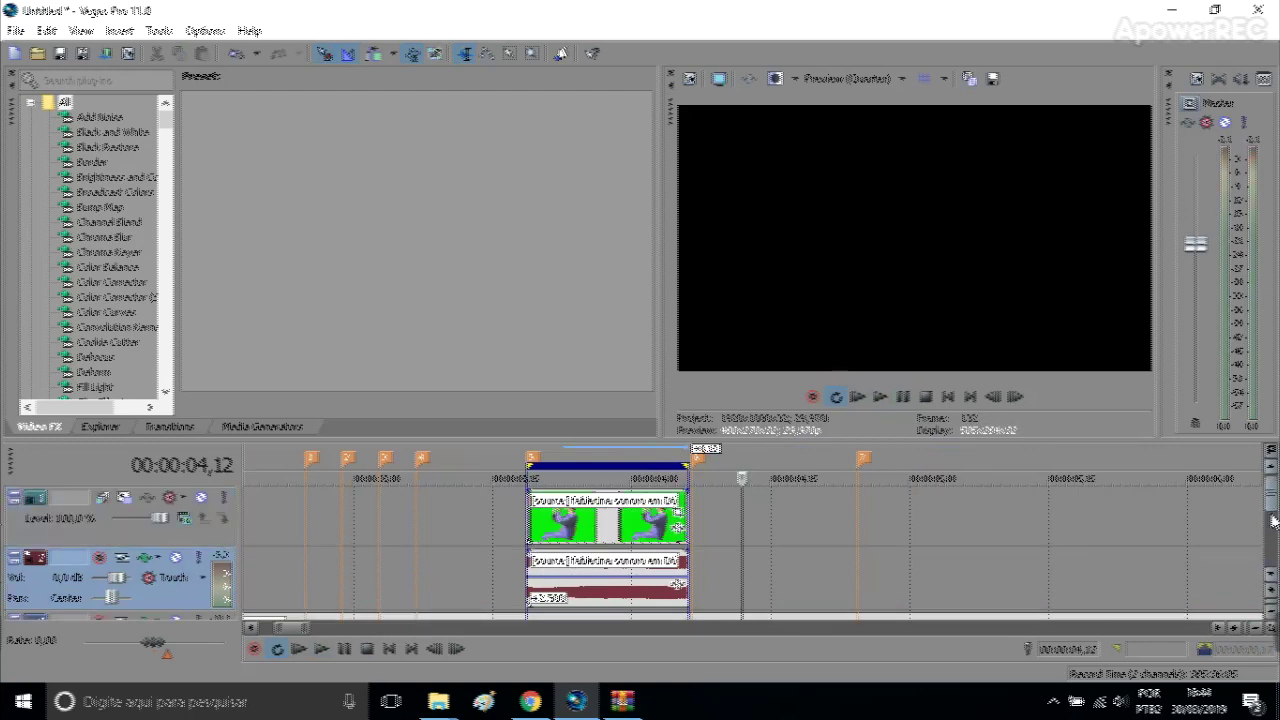
left_click(684, 505)
scroll(778, 527, "up", 3)
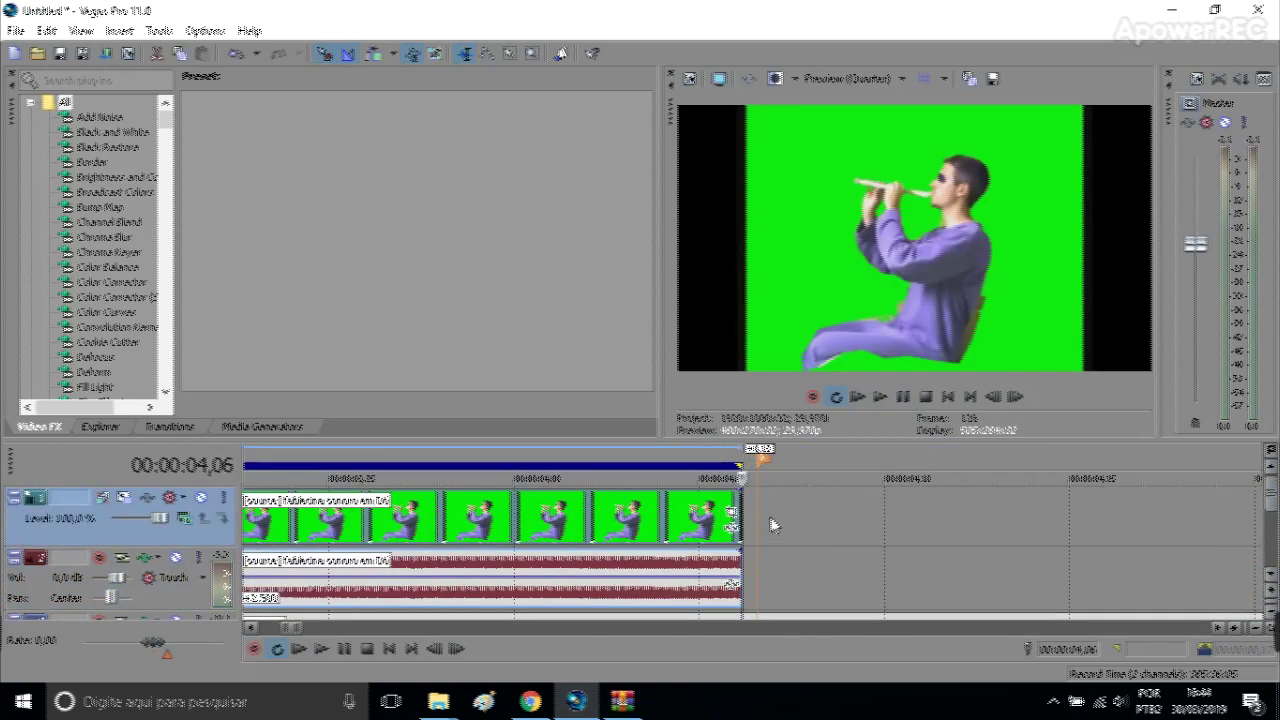
left_click(761, 507)
key("ctrl+v")
scroll(831, 543, "down", 2)
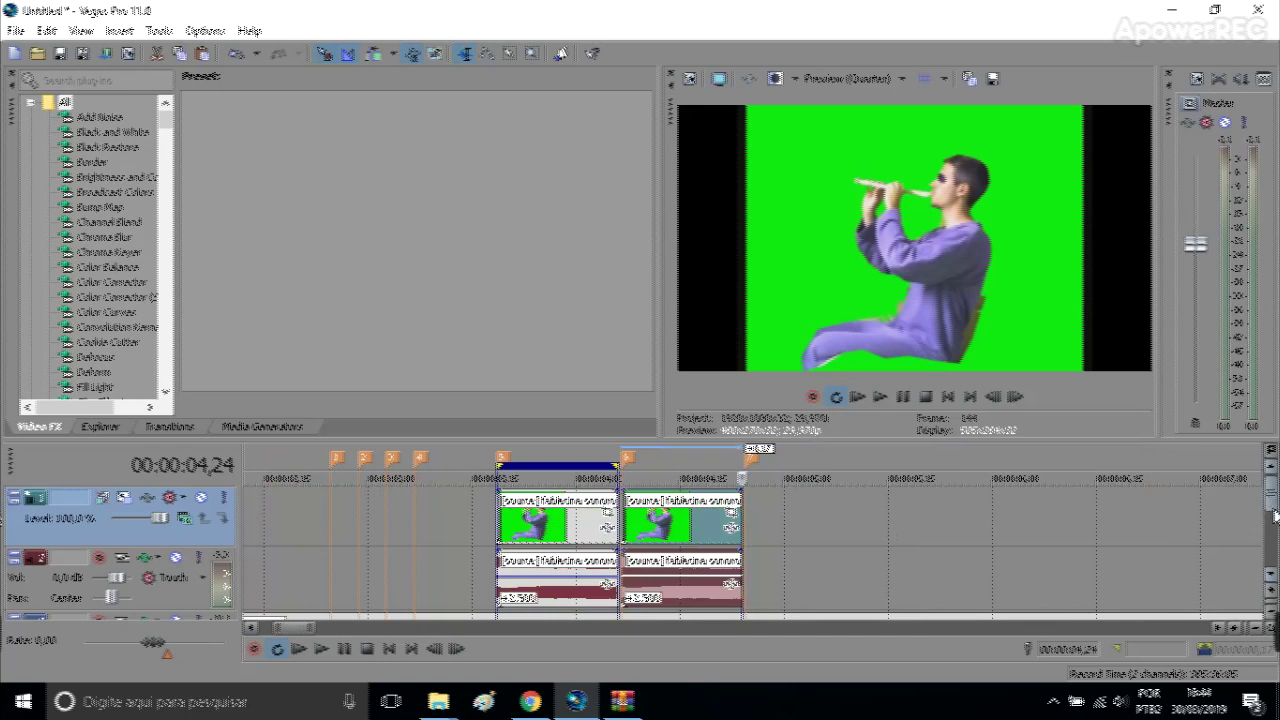
Place the playhead at the start of the pasted flute clip, at 00:00:04,07, and turn off loop playback
scroll(1275, 514, "down", 2)
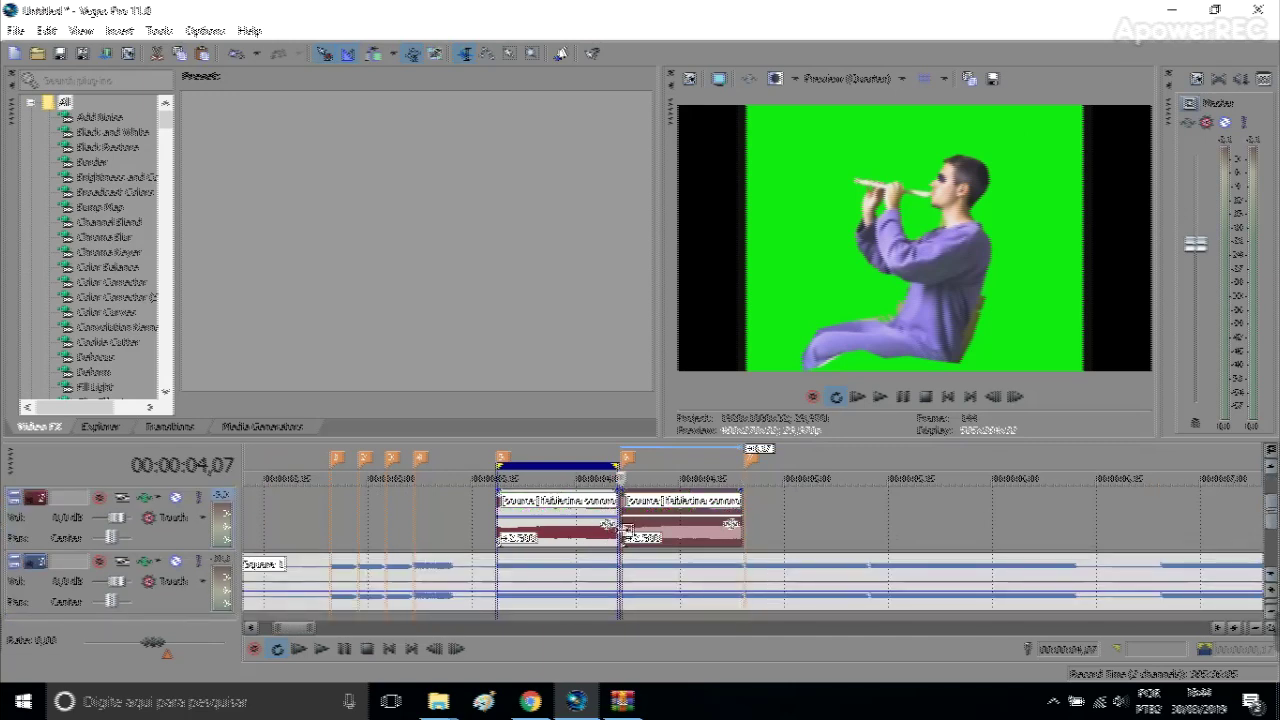
left_click(624, 529)
scroll(627, 529, "up", 3)
left_click(835, 399)
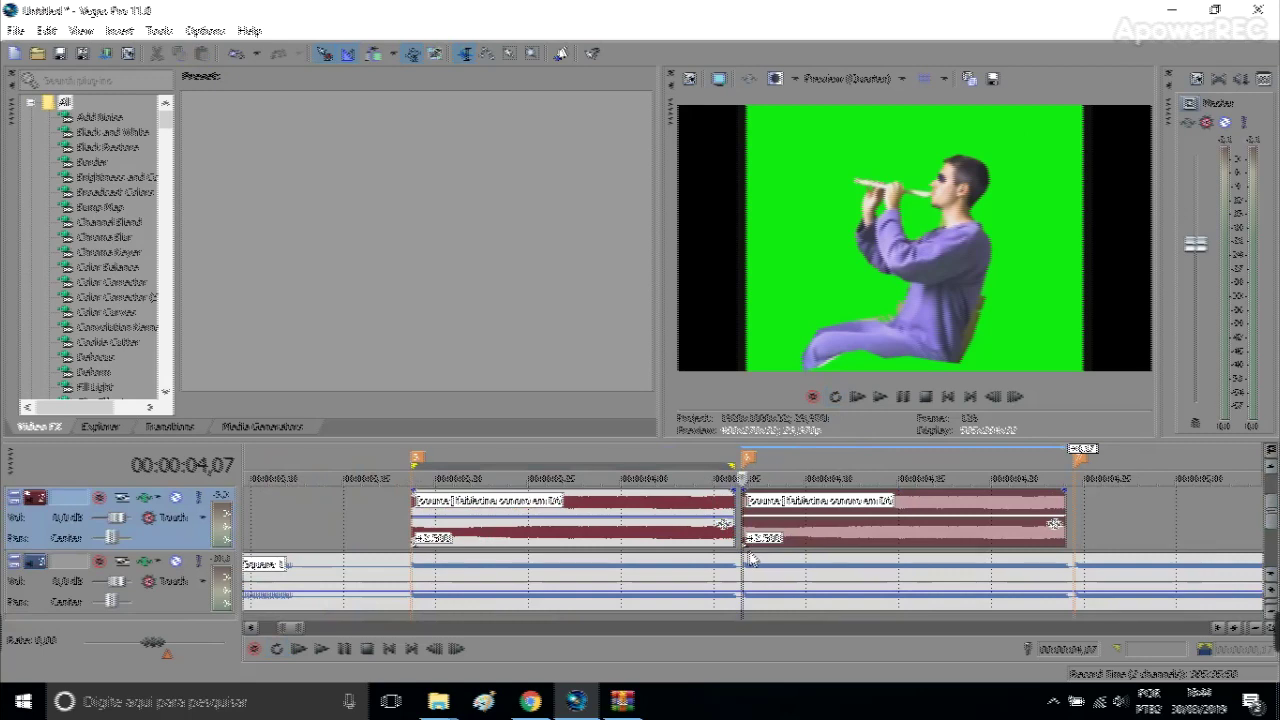
scroll(875, 557, "up", 2)
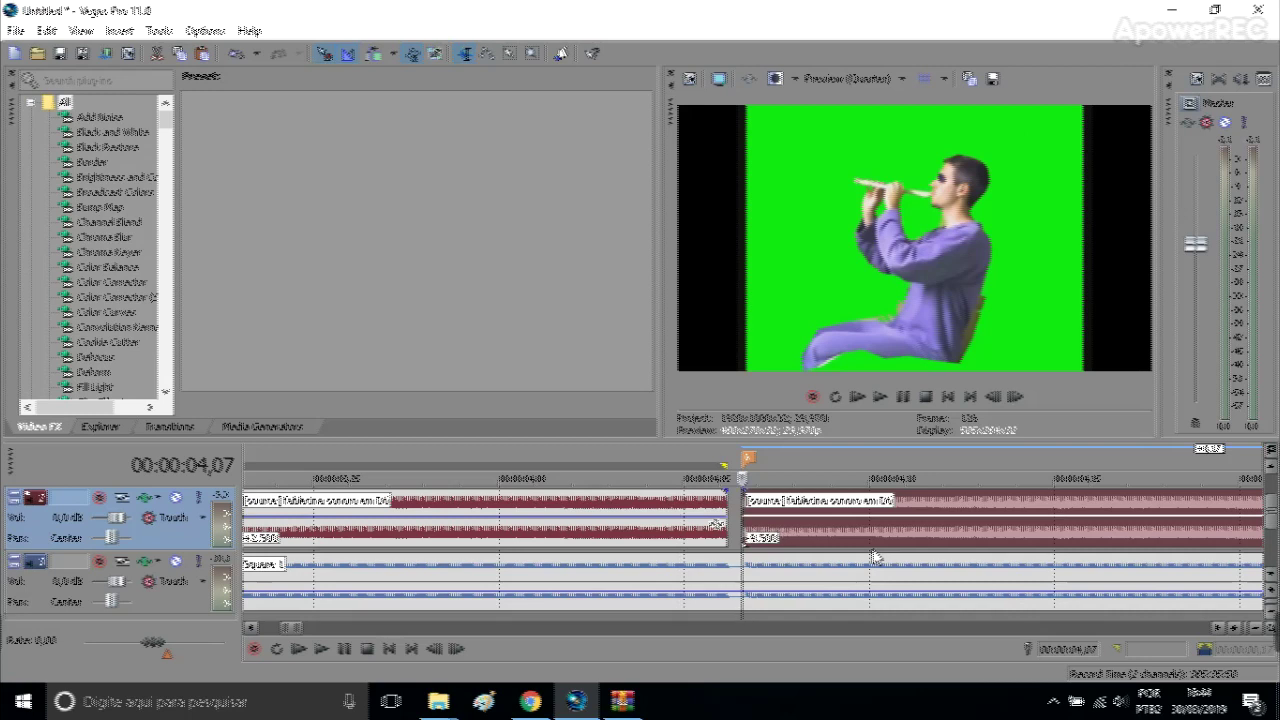
scroll(850, 555, "down", 3)
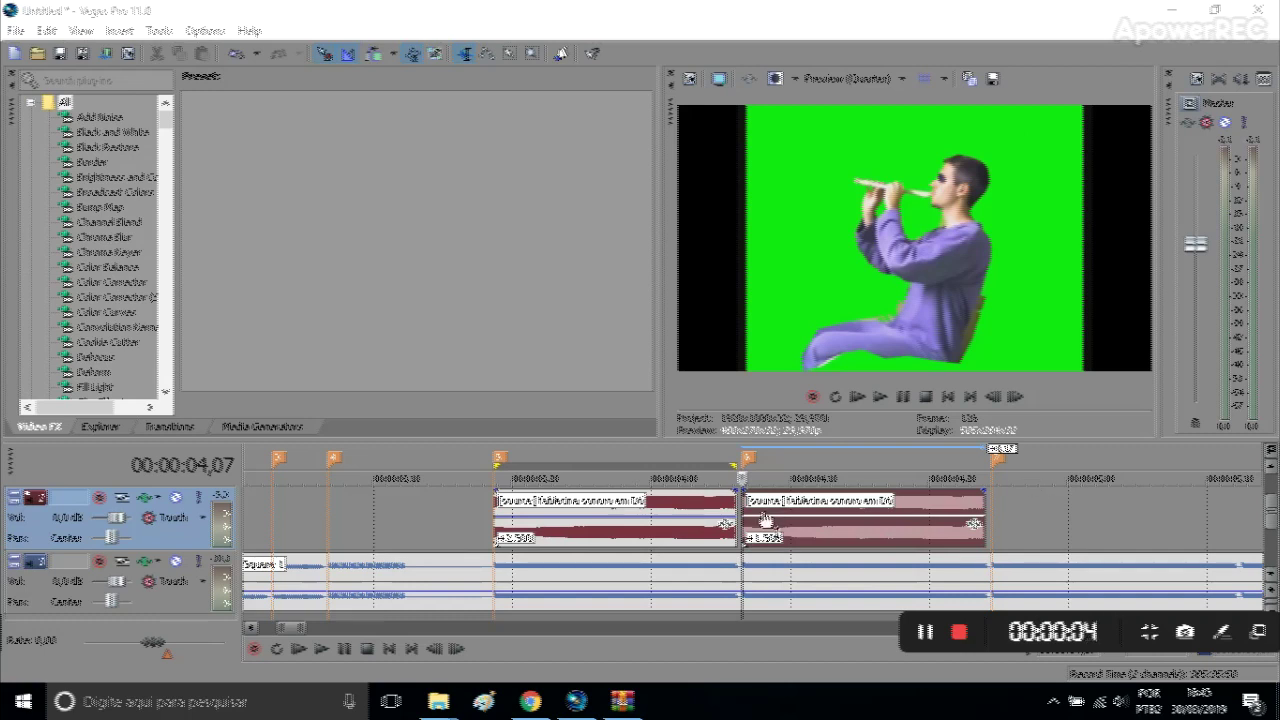
Add the Sony Pitch Shift effect to the flute's audio track and enable Preserve duration
left_click(145, 497)
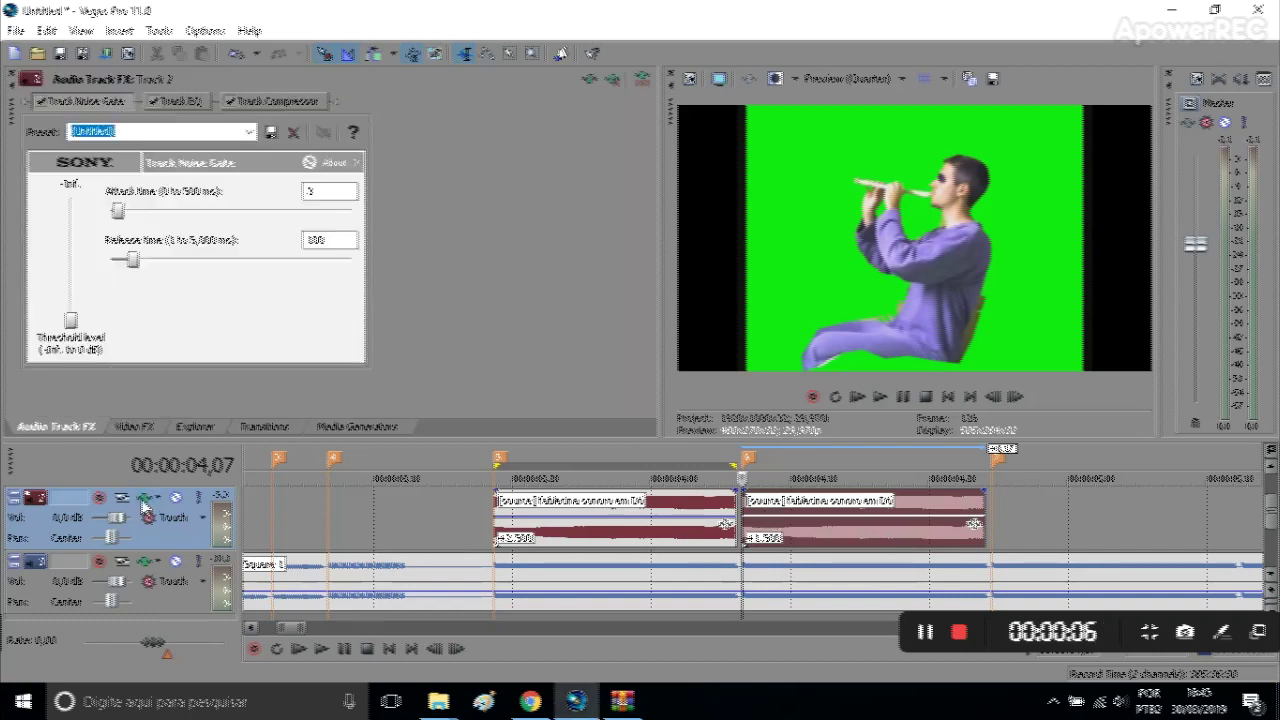
left_click(590, 79)
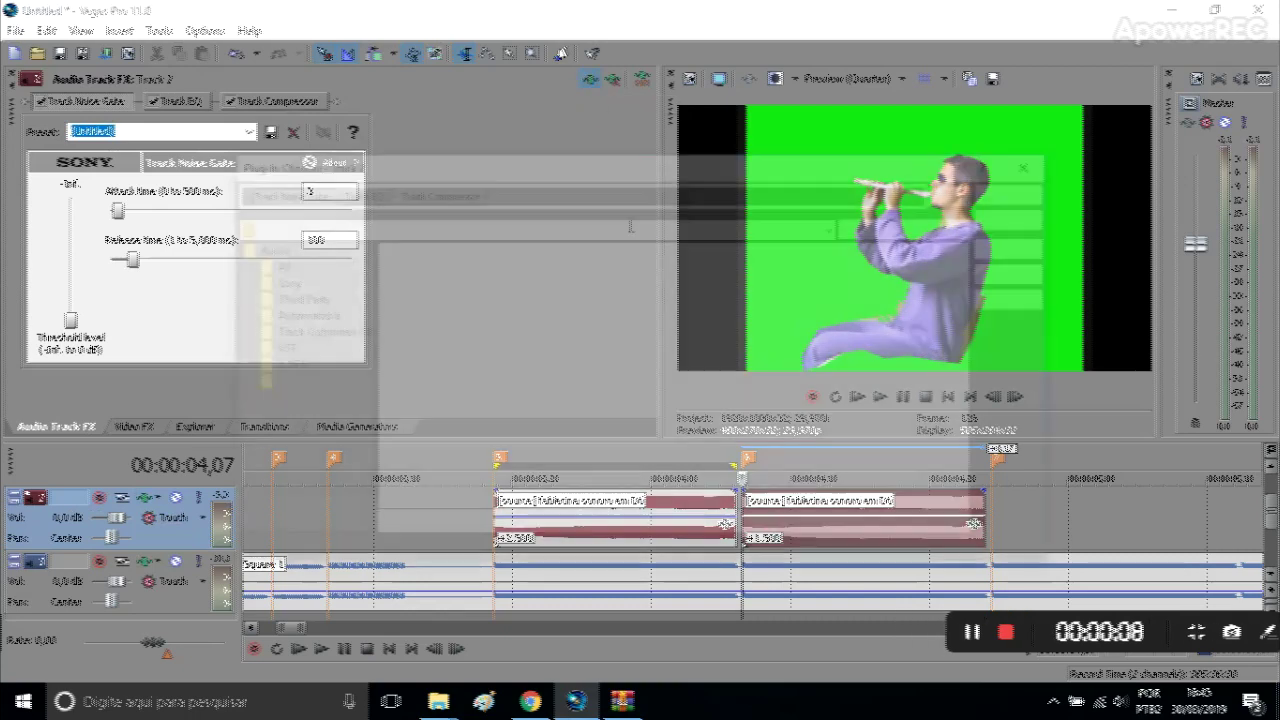
left_click(612, 423)
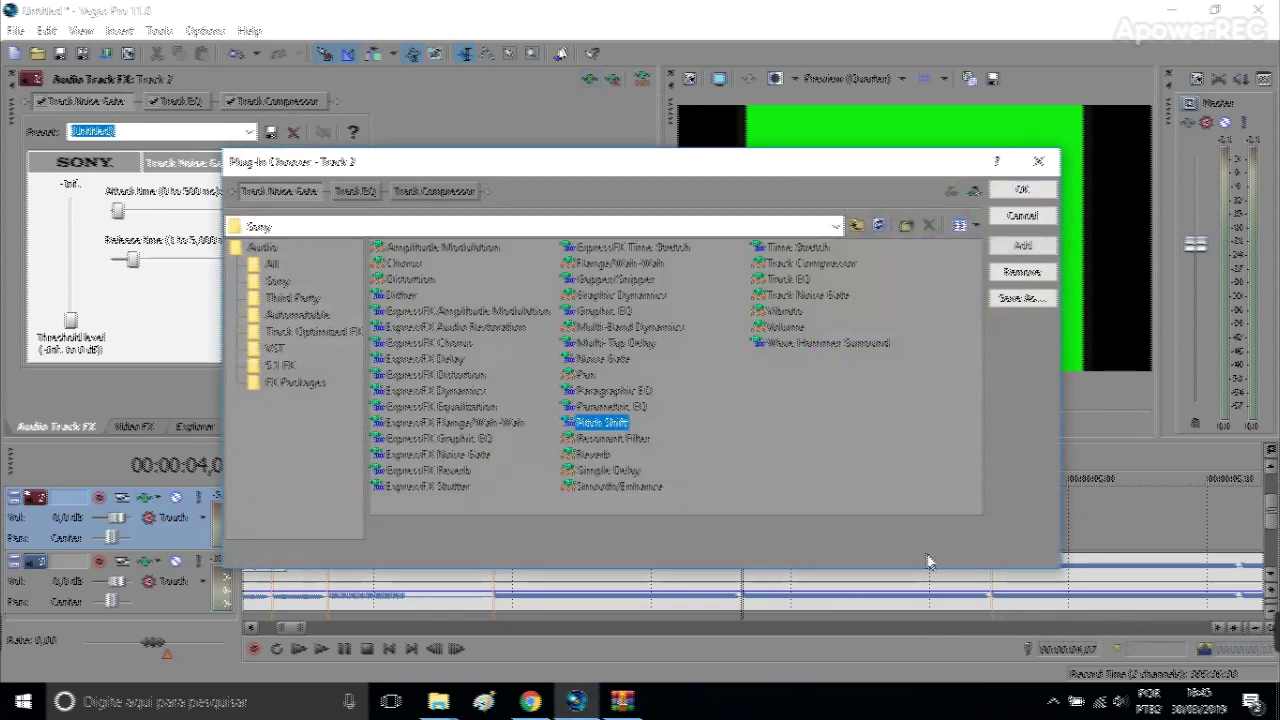
left_click(1022, 245)
left_click(1022, 189)
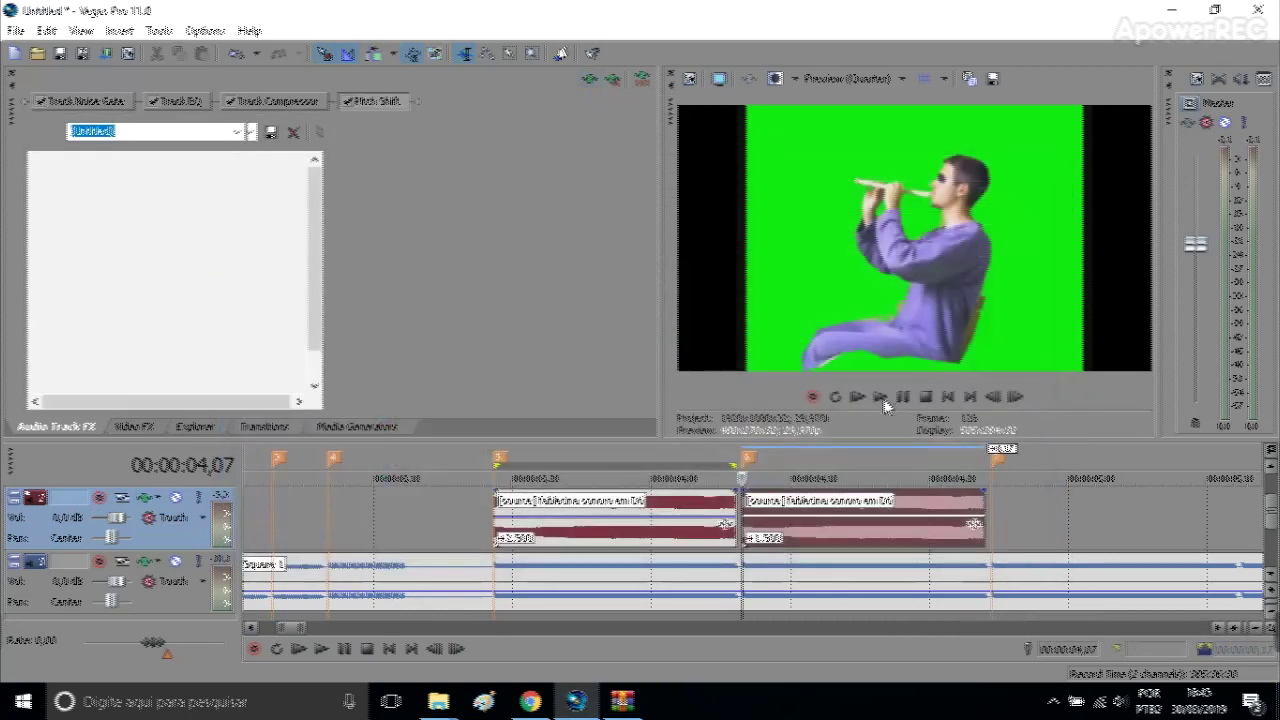
left_click(41, 311)
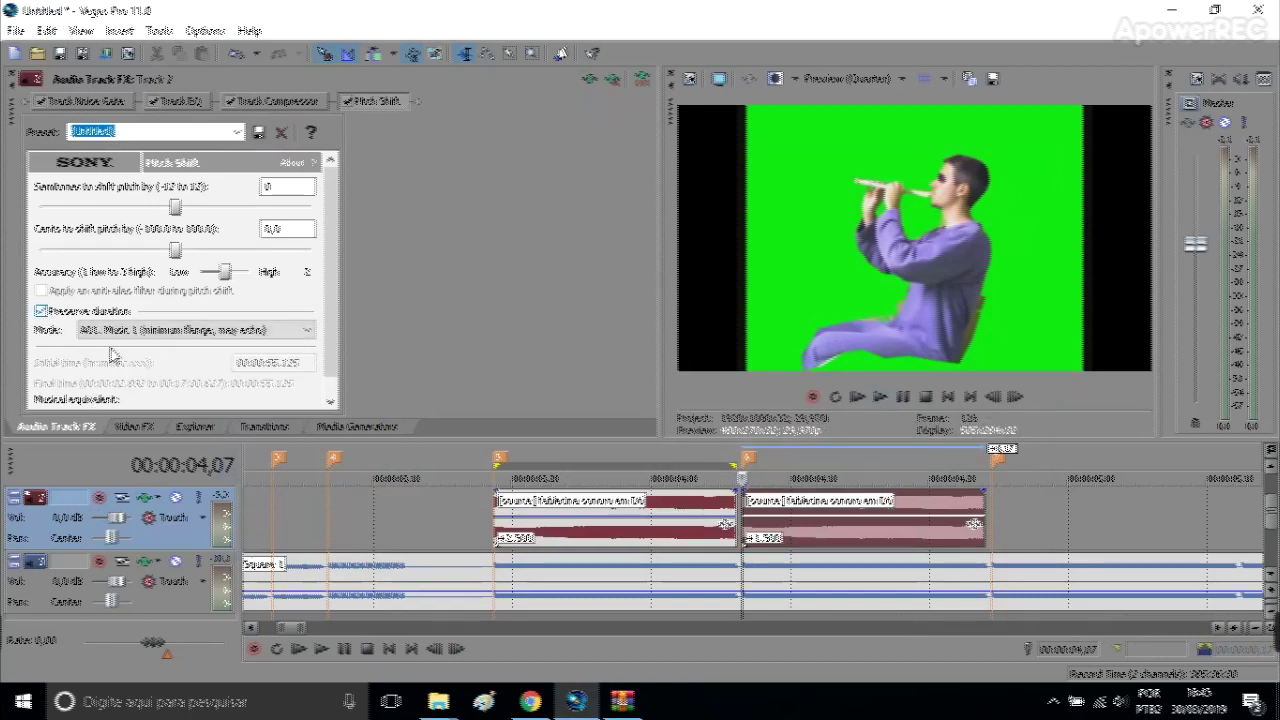
mouse_move(175, 207)
left_mouse_down()
mouse_move(337, 208)
mouse_move(157, 207)
mouse_move(185, 207)
left_mouse_up()
left_click(312, 185)
left_click(592, 81)
left_click(601, 422)
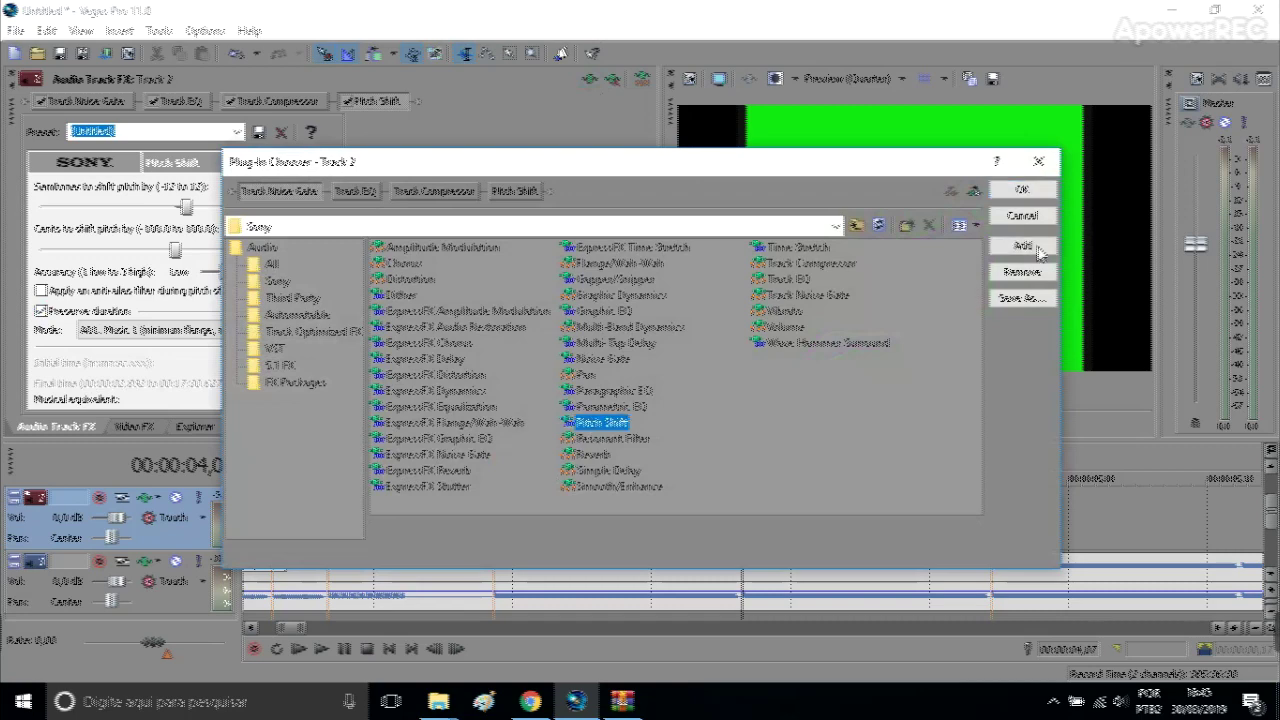
left_click(1021, 245)
left_click(1021, 245)
left_click(1020, 190)
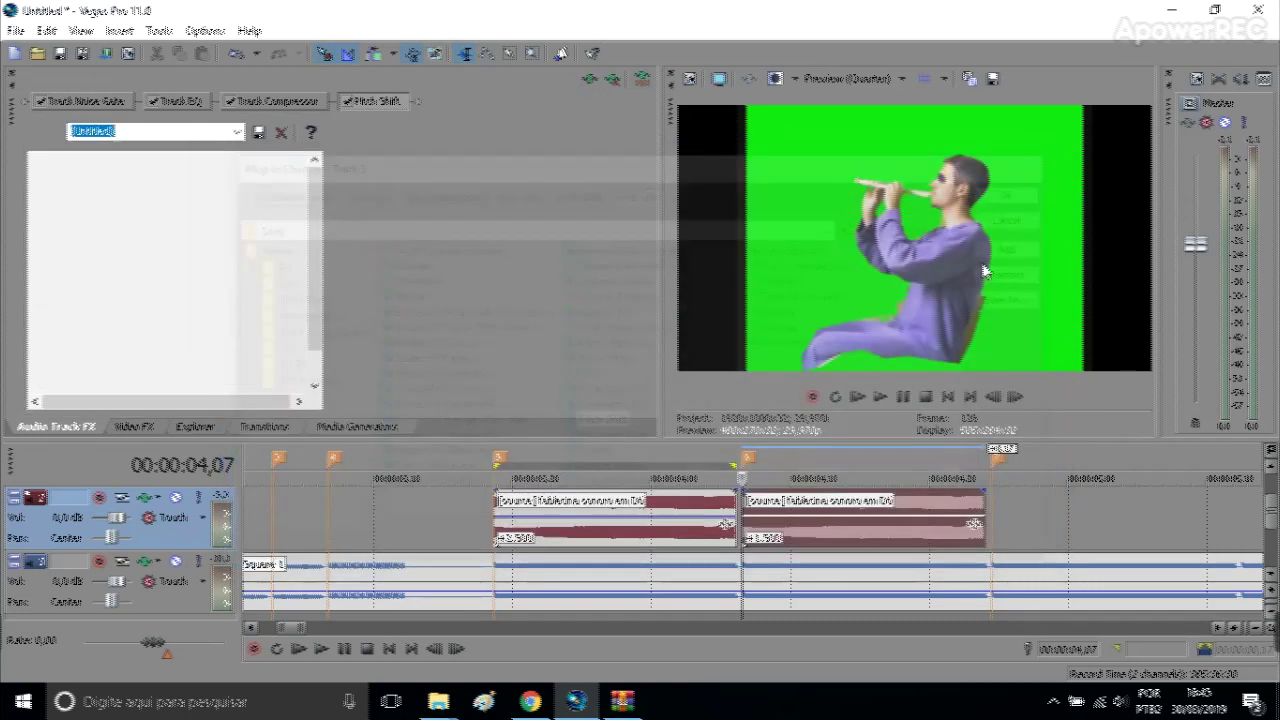
Remove the Pitch Shift effect from the flute's audio track
left_click(620, 79)
left_click(620, 79)
left_click(620, 79)
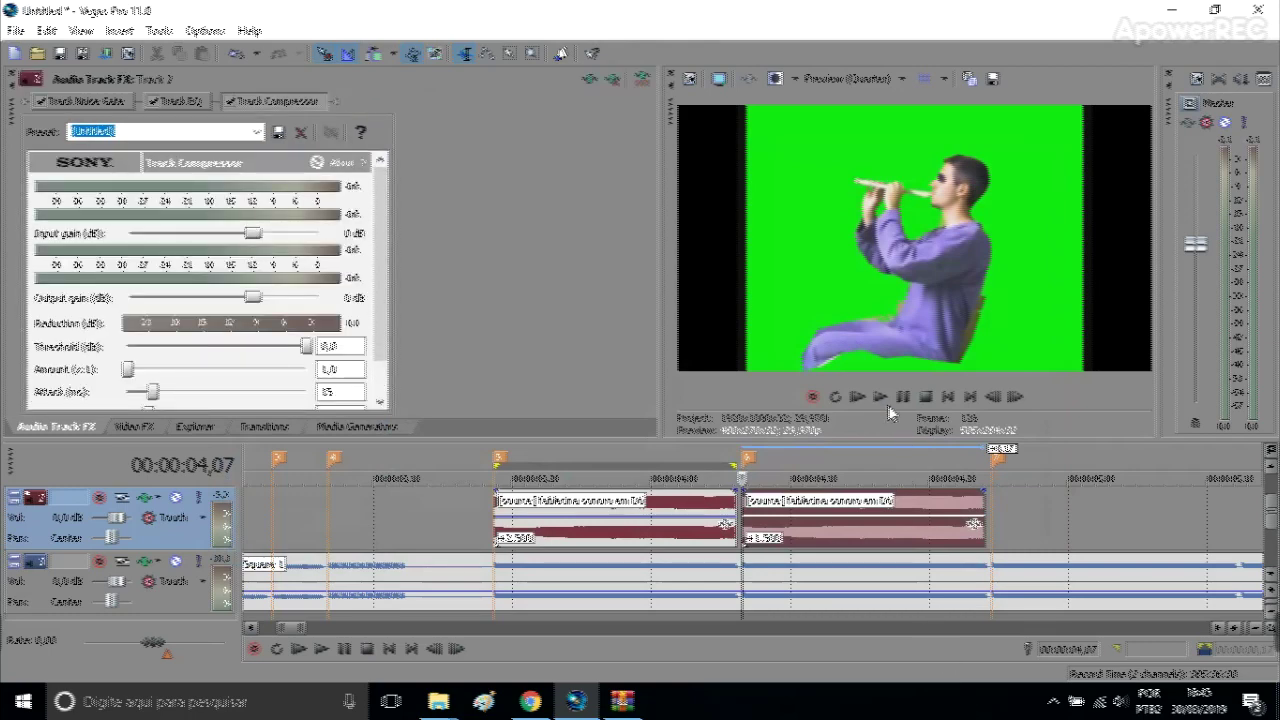
Loop the sixth note from 00:00:04,07 to 00:00:04,24 and tune the flute clip's pitch to +0.500
left_click(978, 526)
scroll(849, 535, "up", 3)
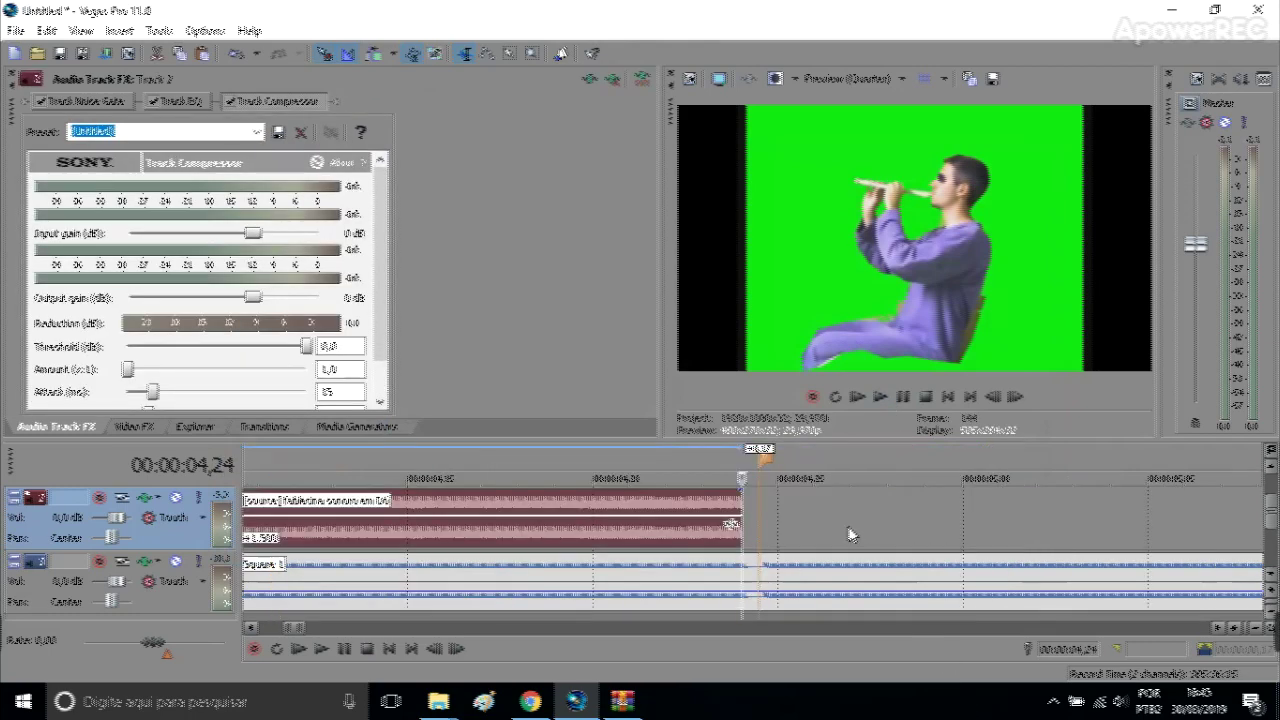
left_click_drag(750, 521, 1115, 515)
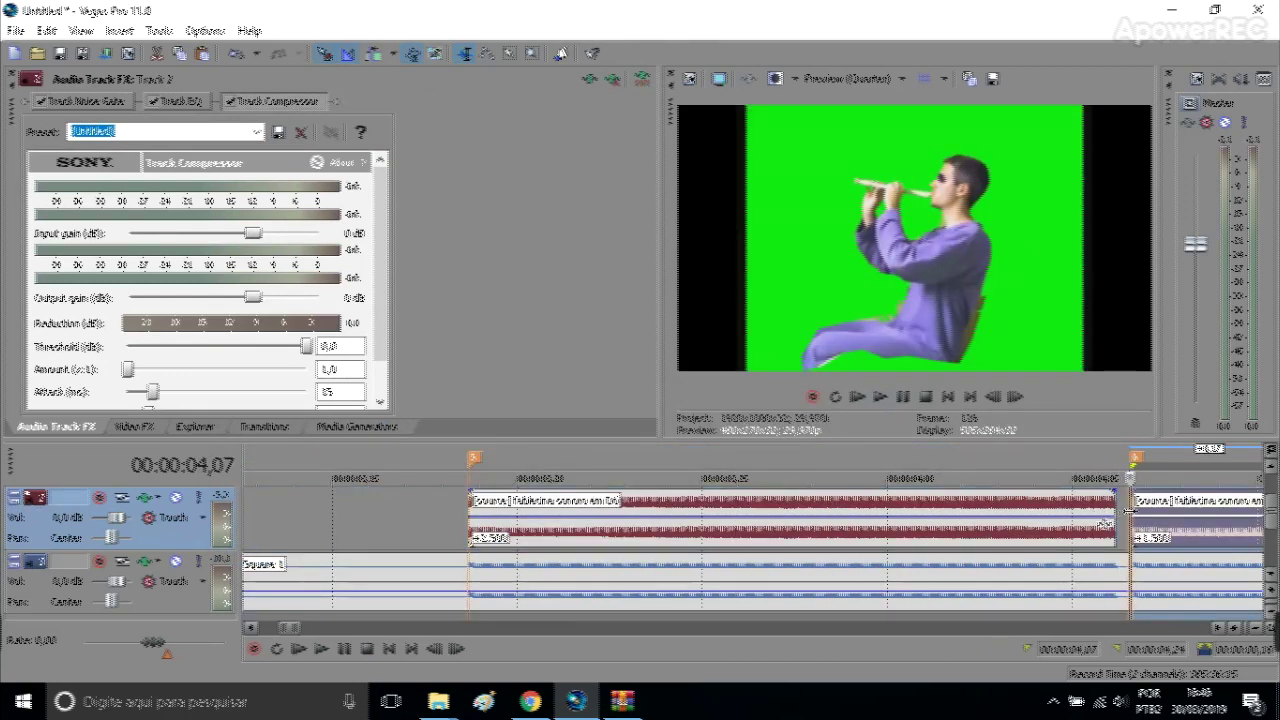
scroll(1125, 513, "down", 3)
left_click(835, 396)
left_click(880, 396)
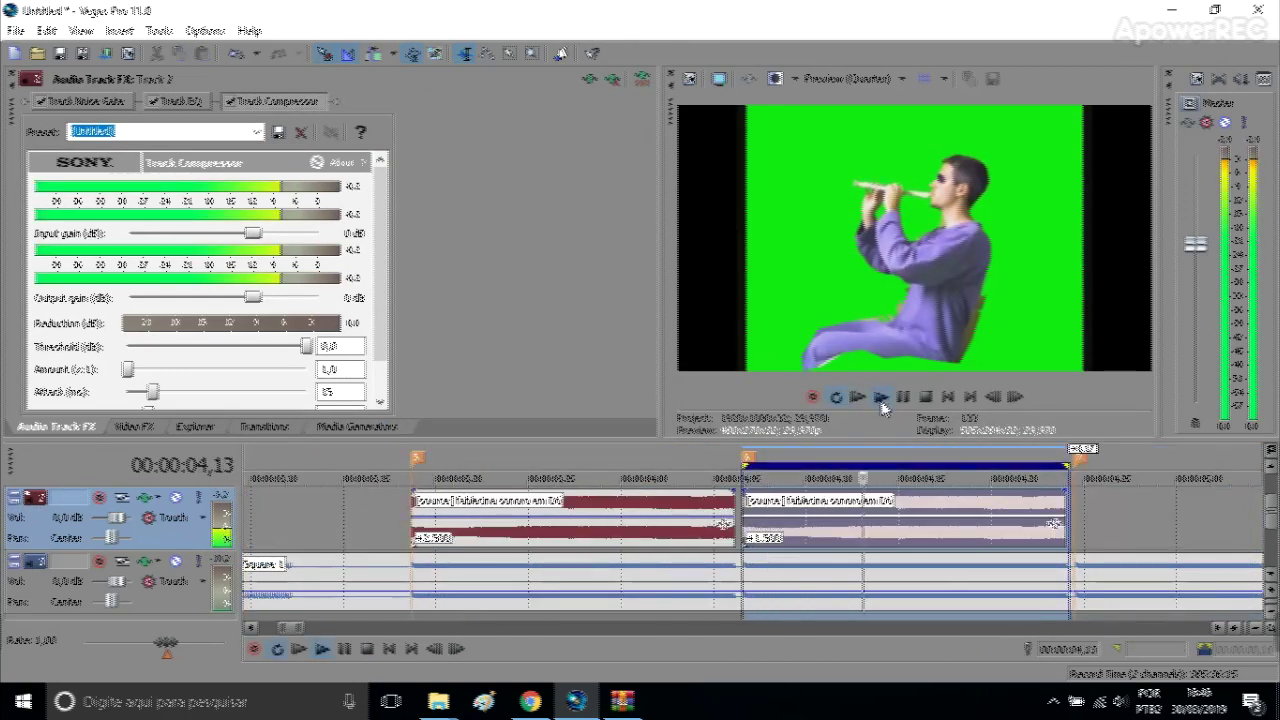
left_click(815, 538)
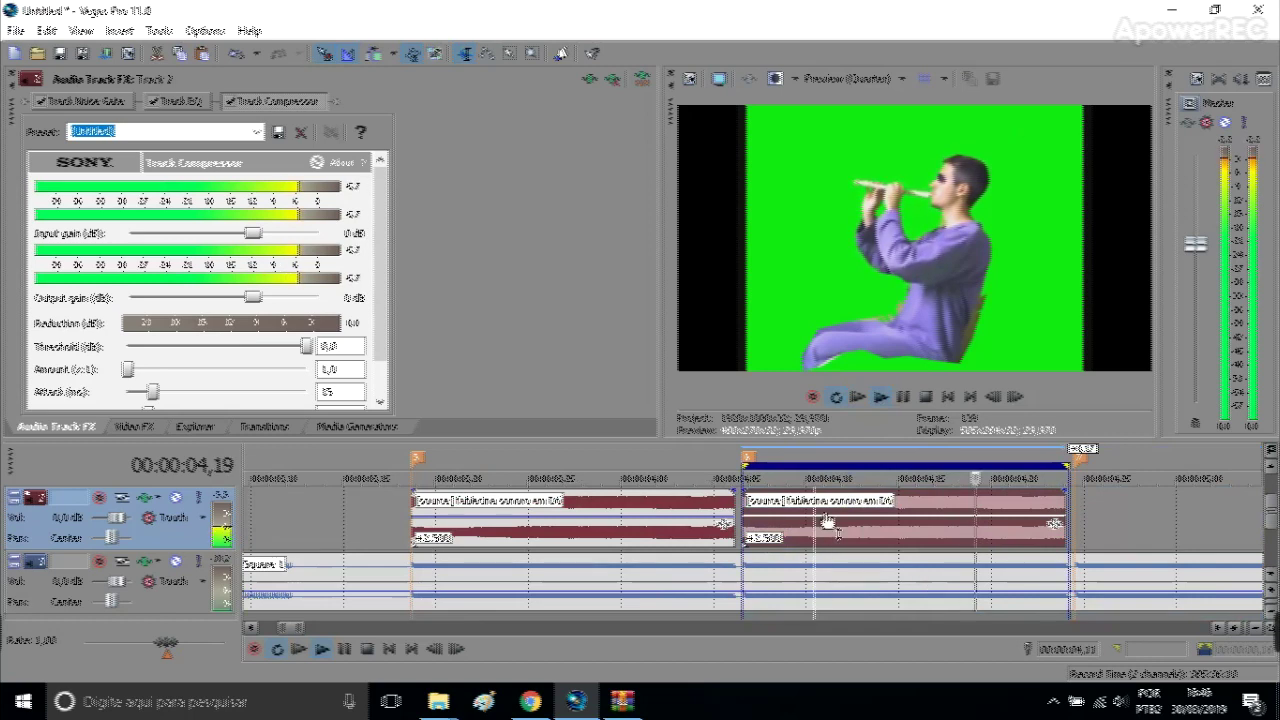
left_click(903, 400)
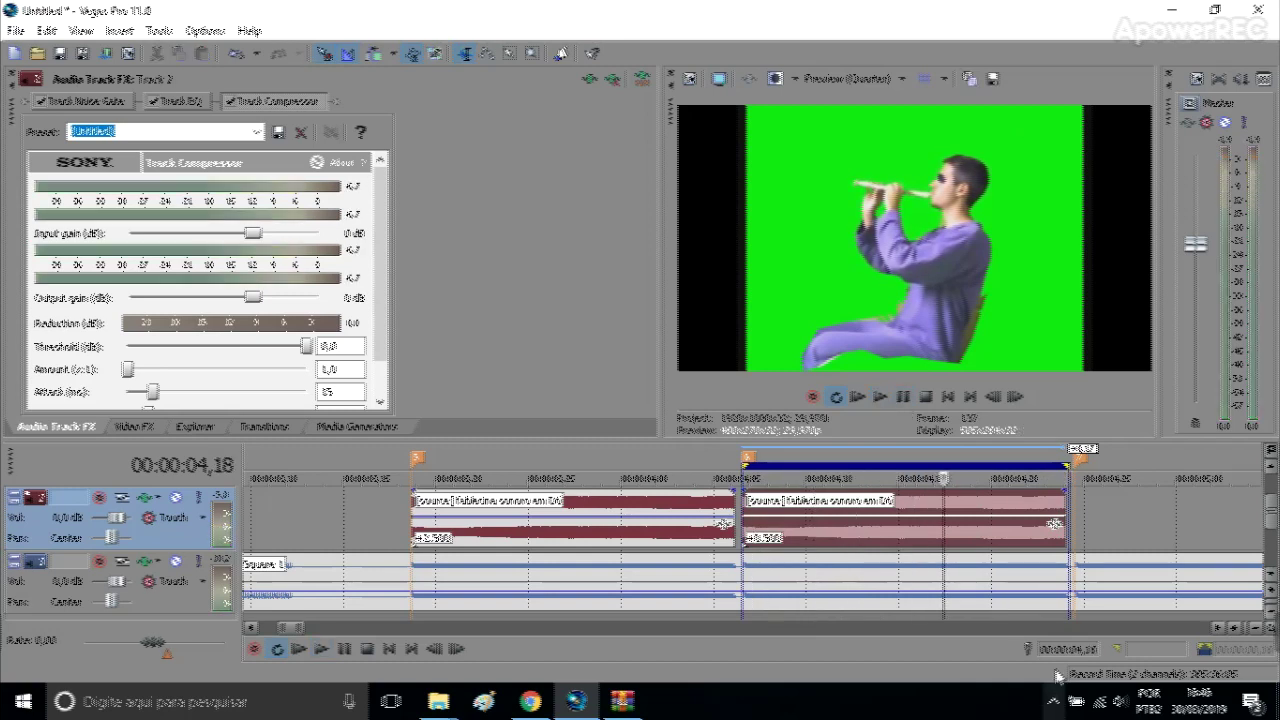
Copy the tuned sixth flute clip with its video and paste it at Square 1's seventh note marker
left_click(1020, 550)
scroll(1020, 550, "down", 5)
left_click(920, 517)
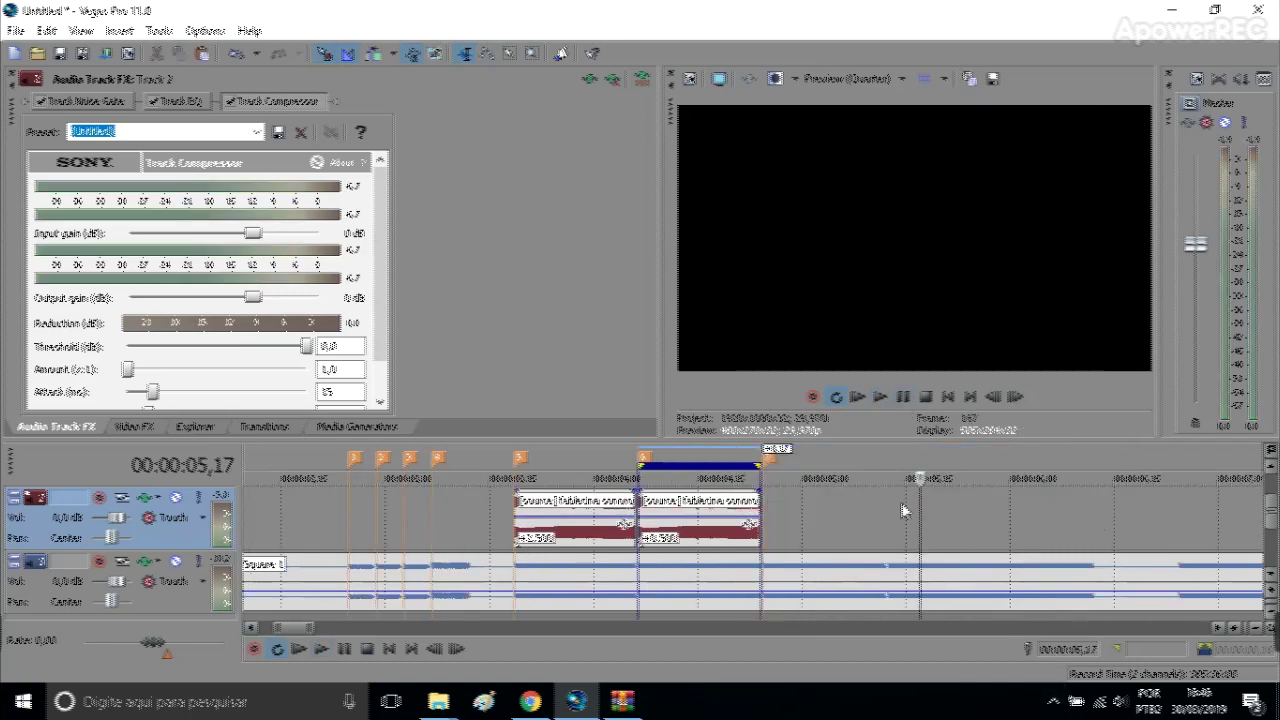
left_click(718, 538)
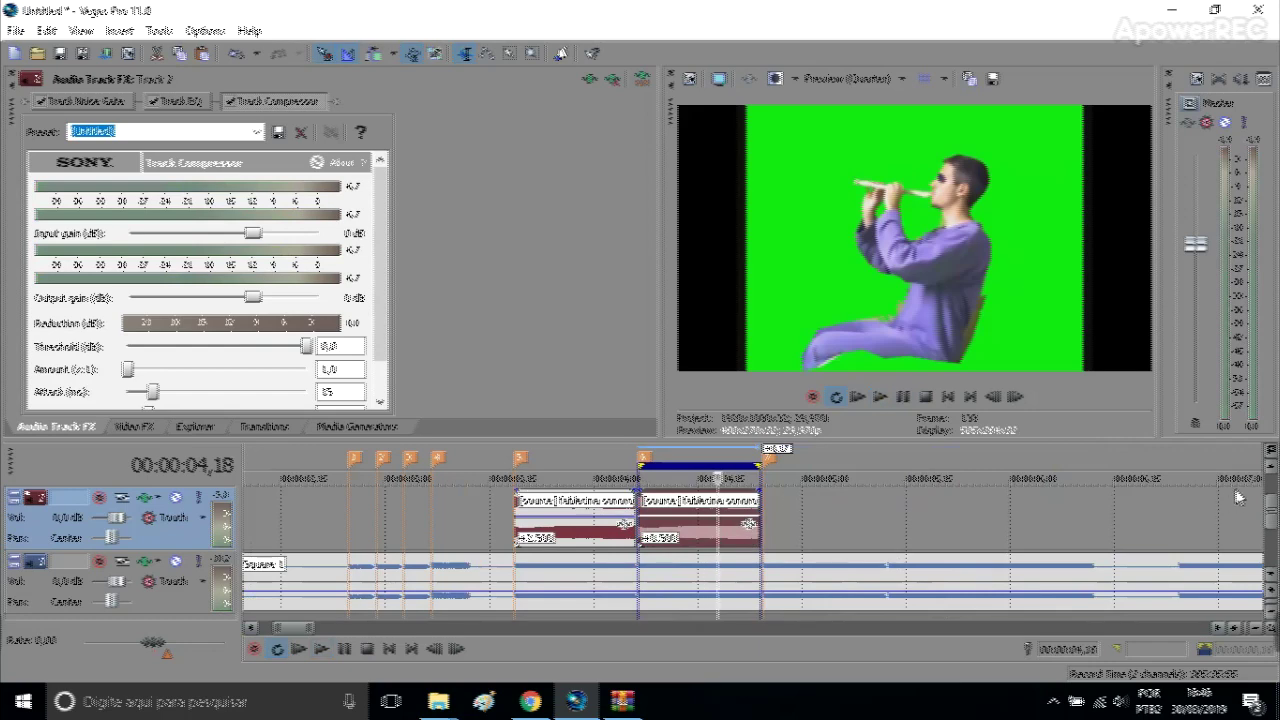
left_click(1270, 467)
left_click(811, 513)
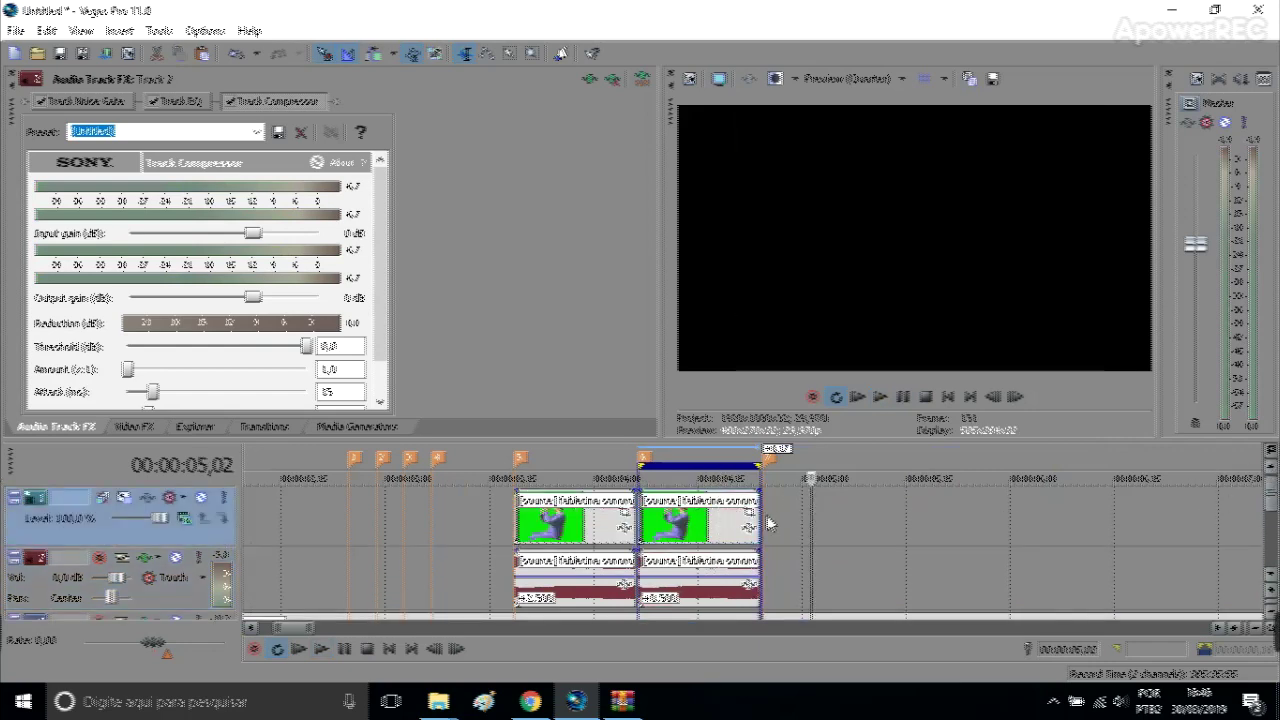
left_click(766, 517)
scroll(767, 517, "up", 5)
left_click(757, 501)
key("ctrl+v")
scroll(740, 510, "down", 1)
scroll(725, 520, "down", 2)
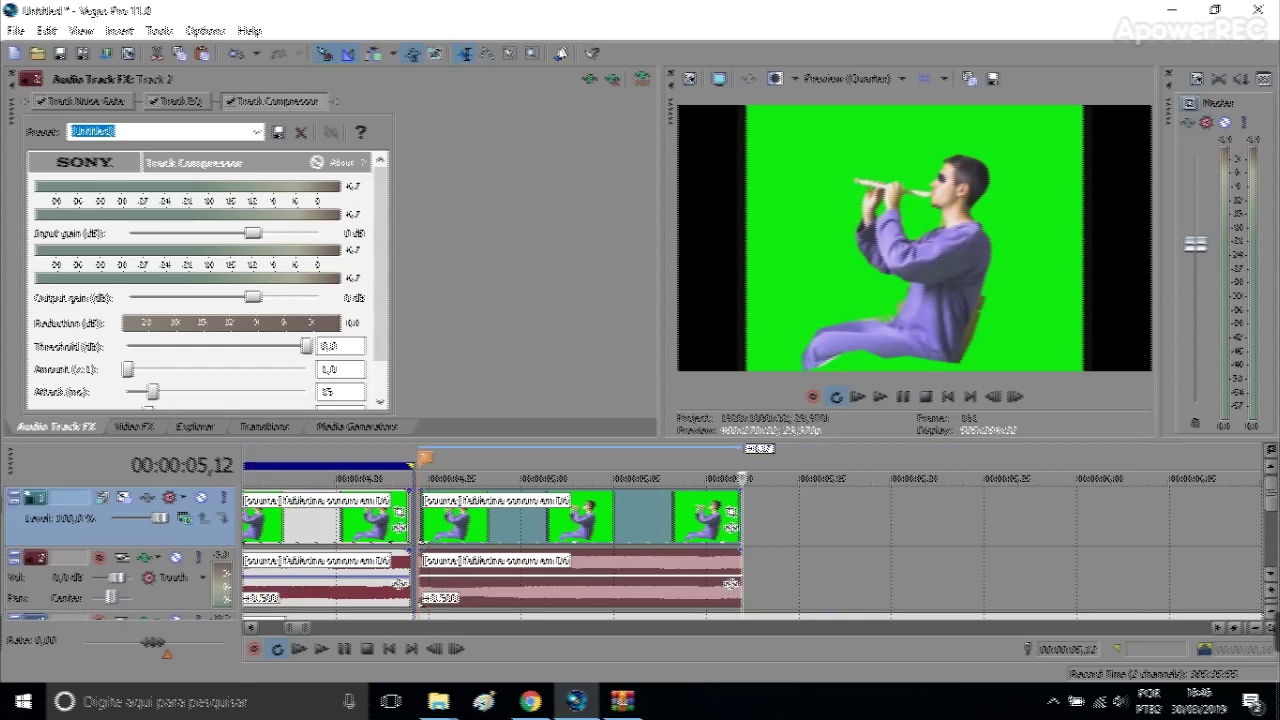
Loop the seventh flute clip against Square 1 and tune its pitch to +3.500
left_click(1274, 524)
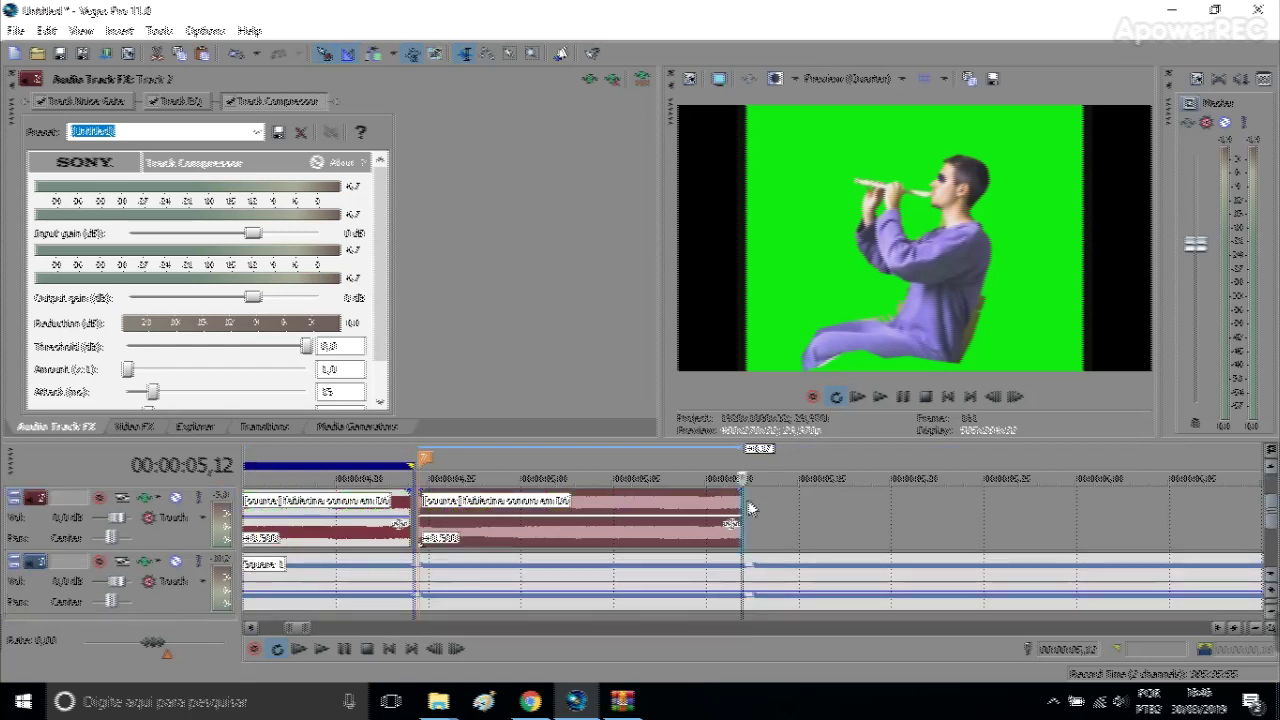
double_click(732, 515)
left_click(905, 395)
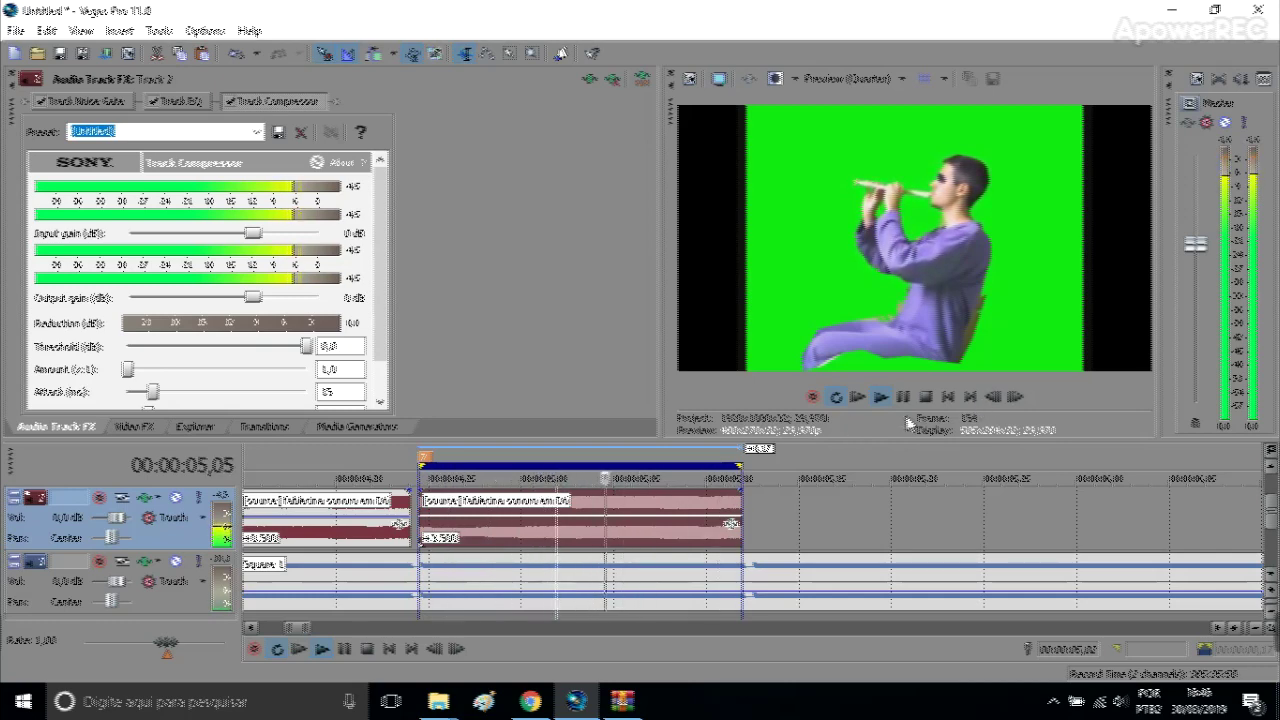
Add a marker at the start of Square 1's eighth note, at 00:00:05,13
left_click(863, 556)
left_click(752, 585)
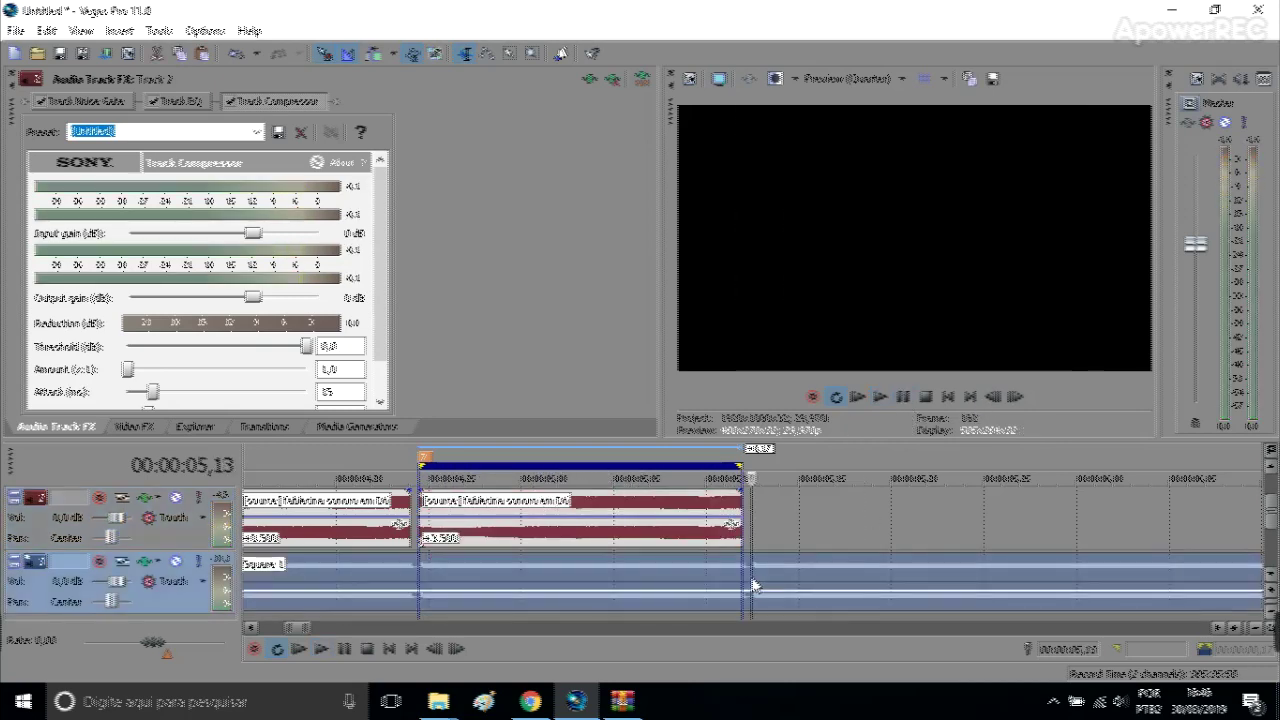
scroll(752, 585, "up", 3)
left_click(768, 576)
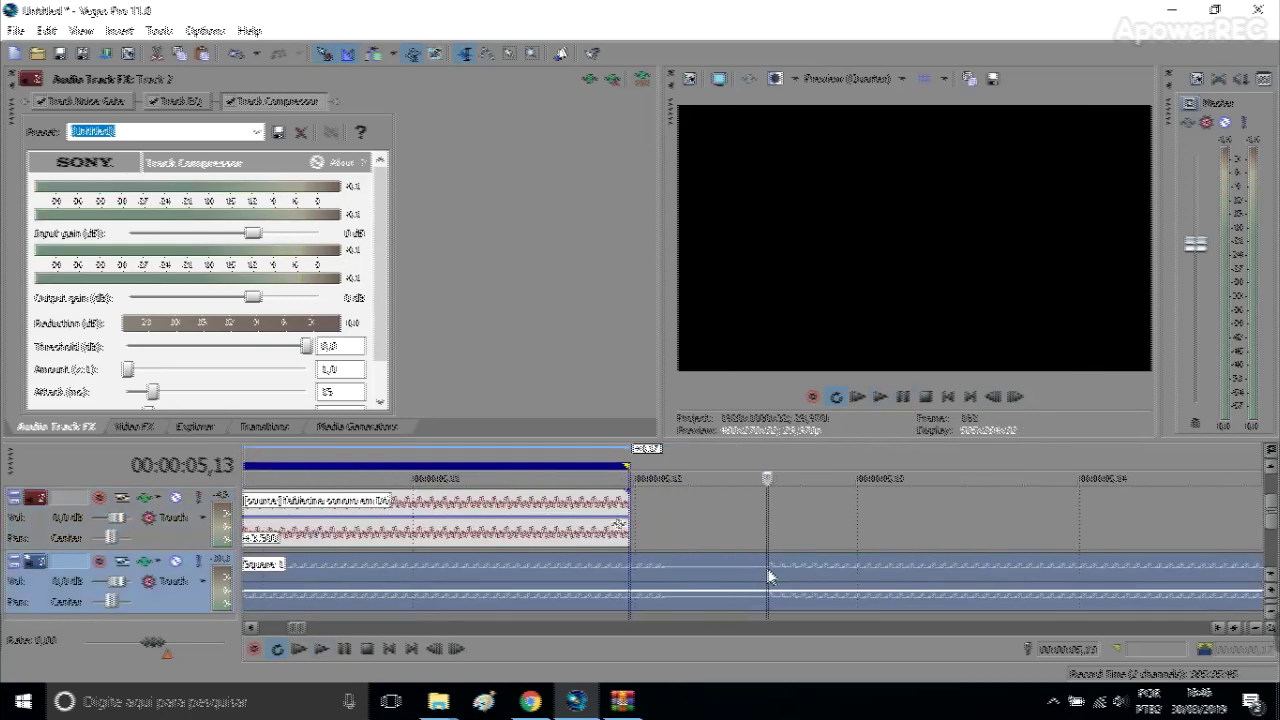
left_click(852, 526)
scroll(852, 526, "down", 5)
Copy the seventh flute clip with its video and paste it at the eighth note marker, at 00:00:05,13
left_click(590, 525)
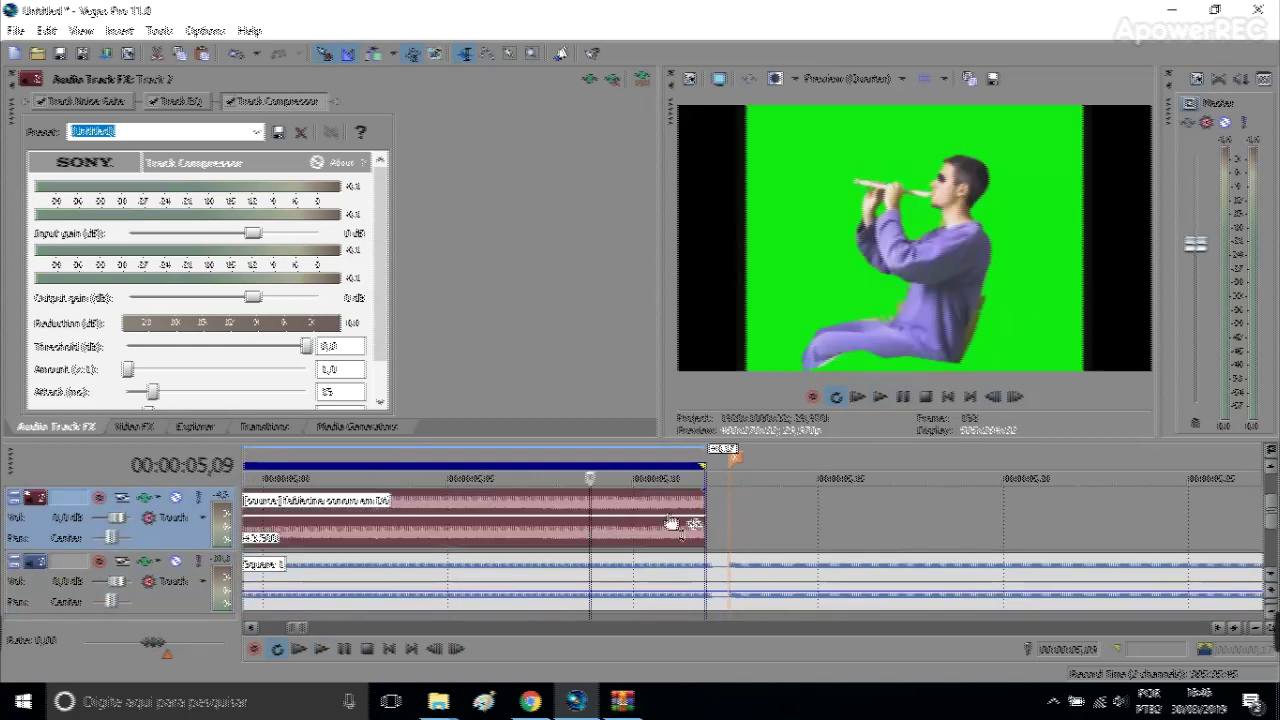
left_click(1269, 458)
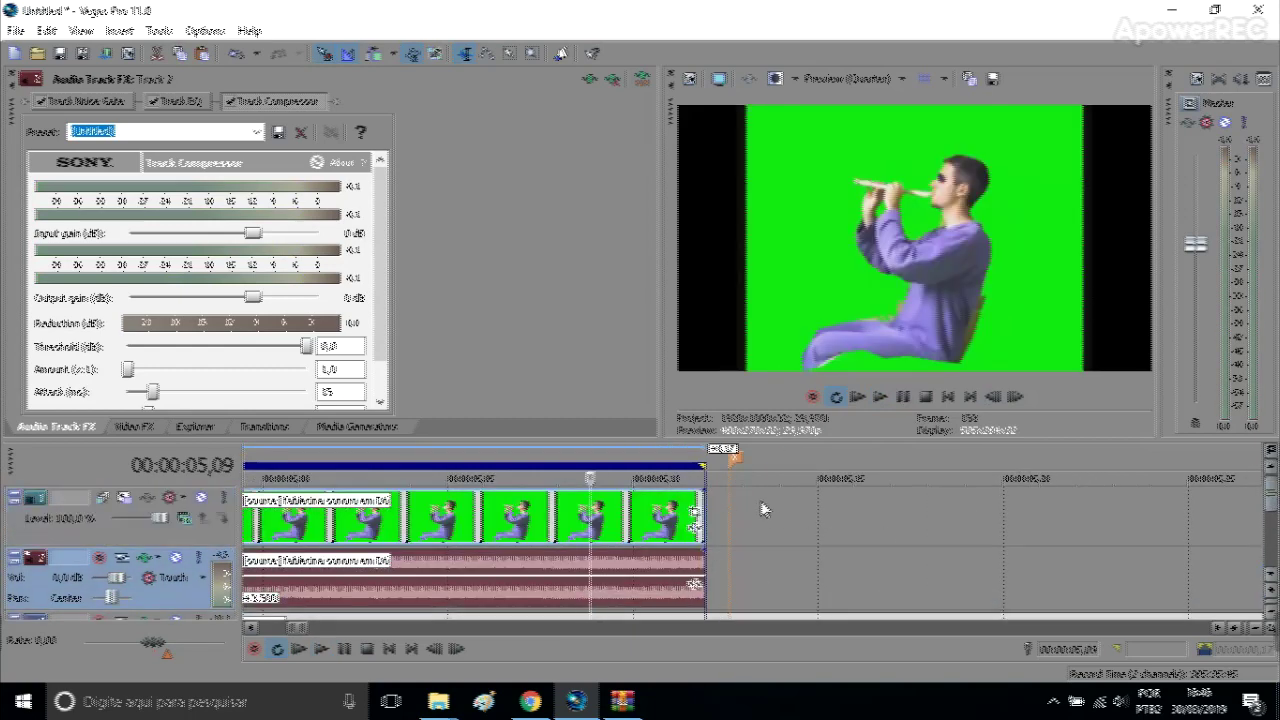
left_click(733, 505)
key("ctrl+v")
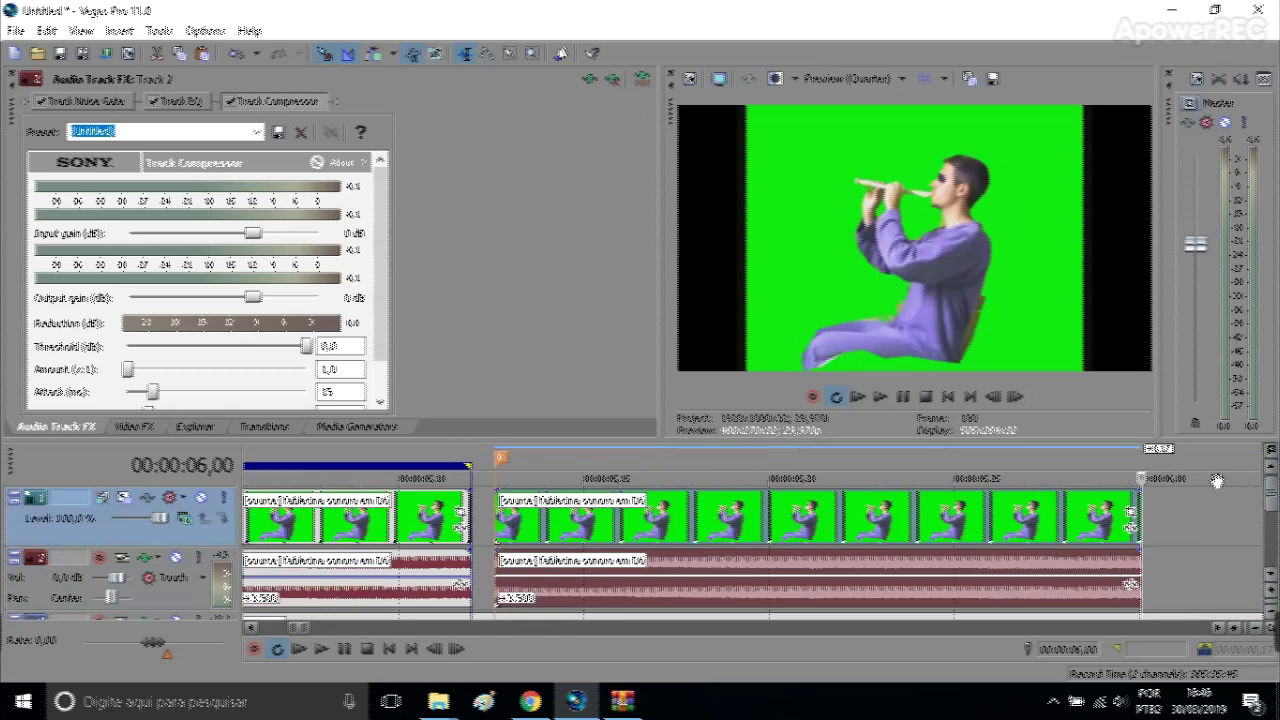
Extend the eighth flute clip to the end of Square 1's note, at 00:00:06,12
left_click(1273, 523)
scroll(806, 531, "down", 5)
left_click(768, 546)
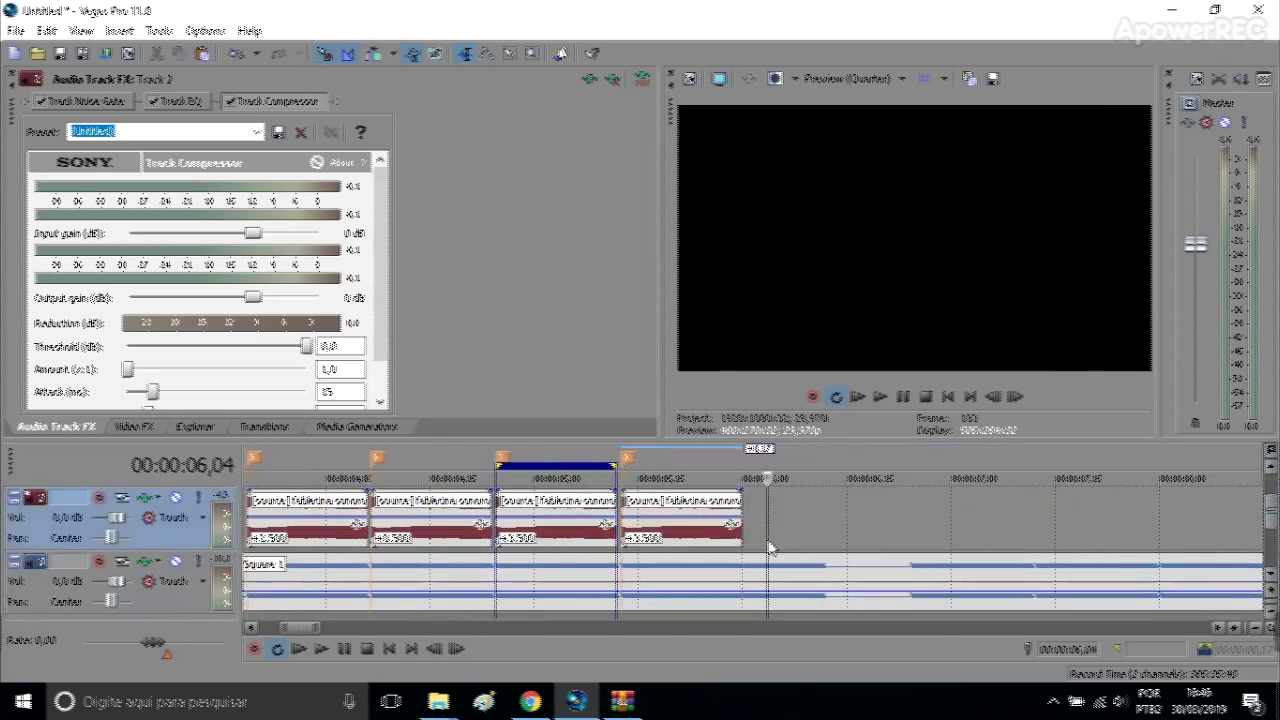
left_click(826, 533)
left_click_drag(741, 512, 820, 506)
Loop the extended eighth flute clip against Square 1 and tune its pitch to +2.500
double_click(820, 511)
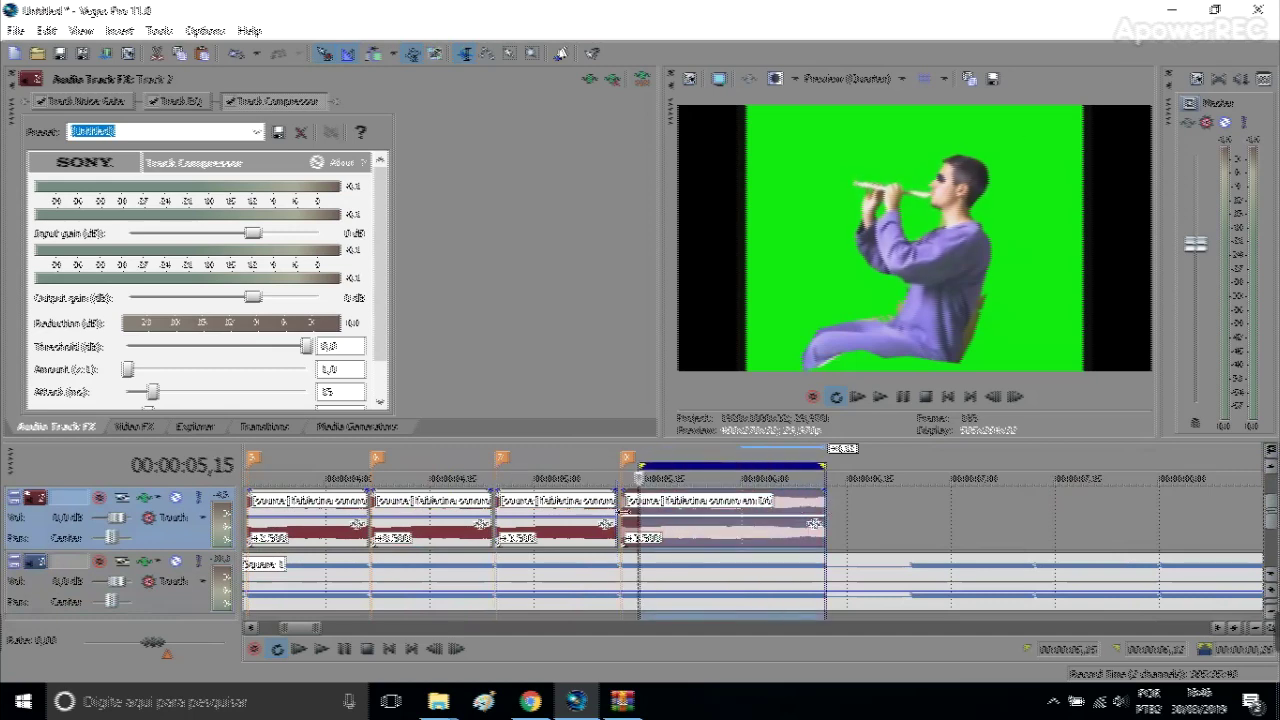
left_click(905, 398)
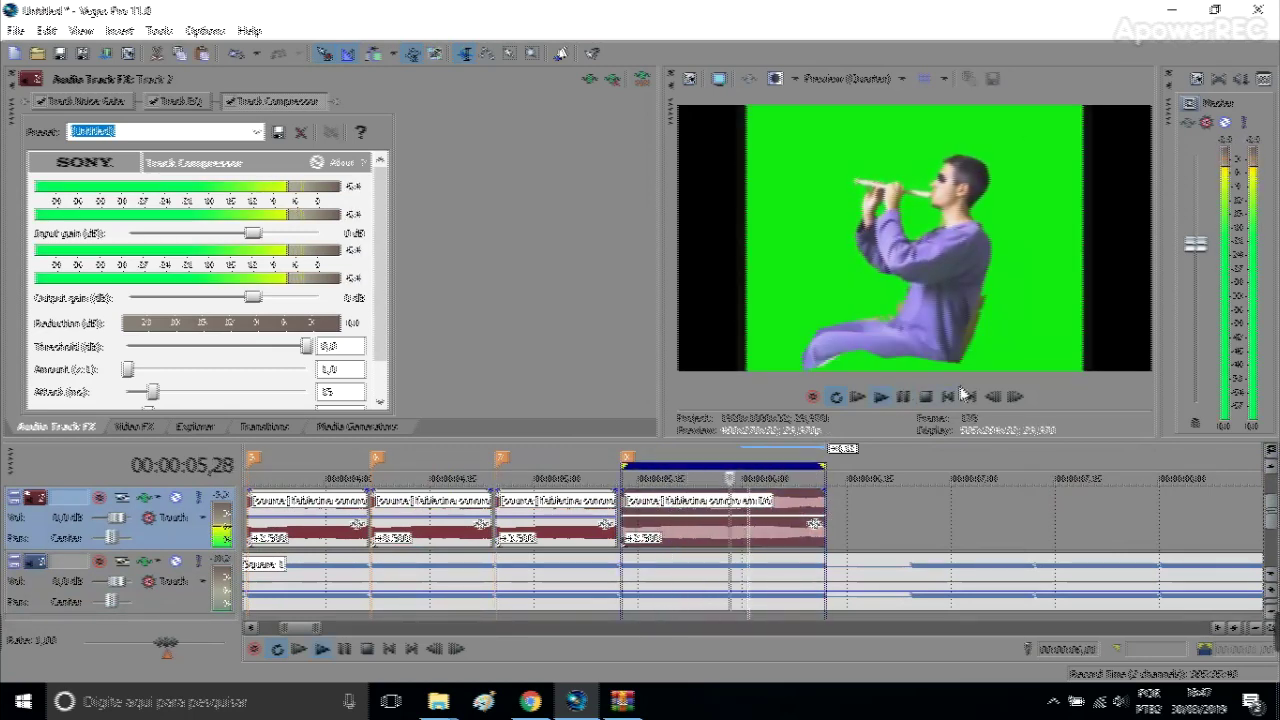
left_click(904, 397)
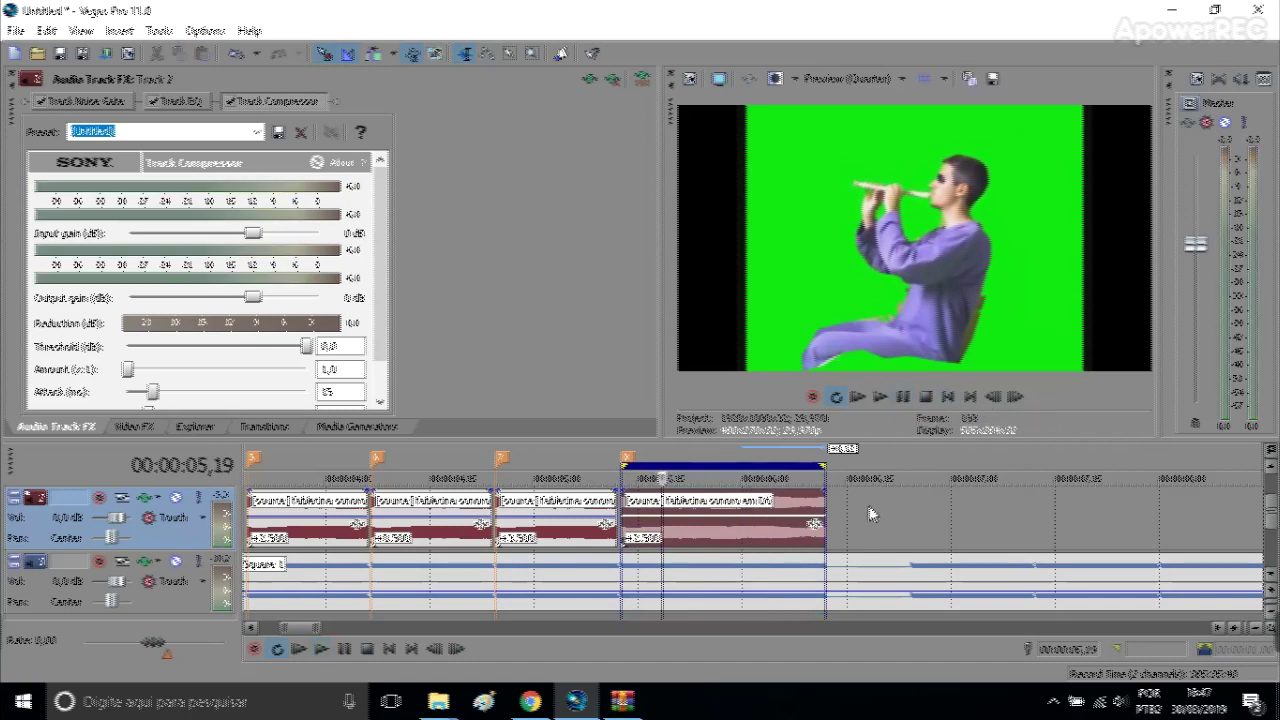
Turn off loop playback and play the four flute clips together with Square 1 from the fifth note
left_click(869, 517)
scroll(864, 535, "down", 4)
left_click(837, 398)
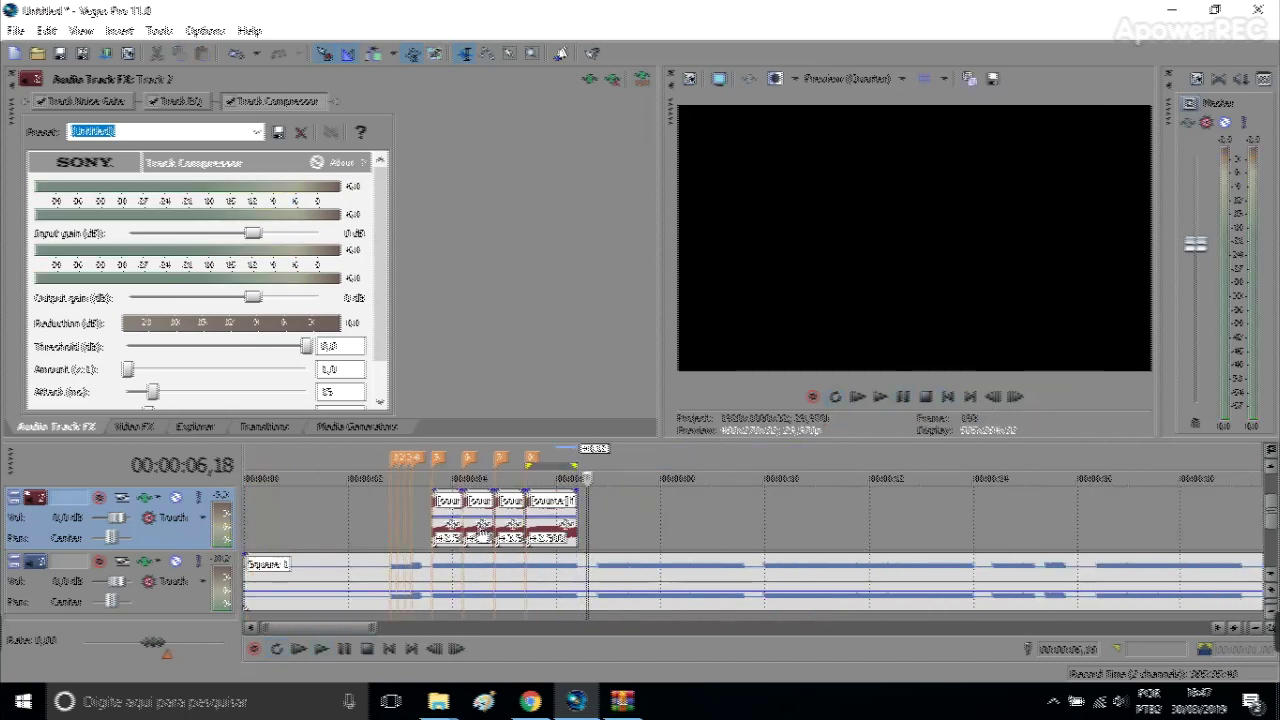
left_click(431, 522)
left_click(901, 398)
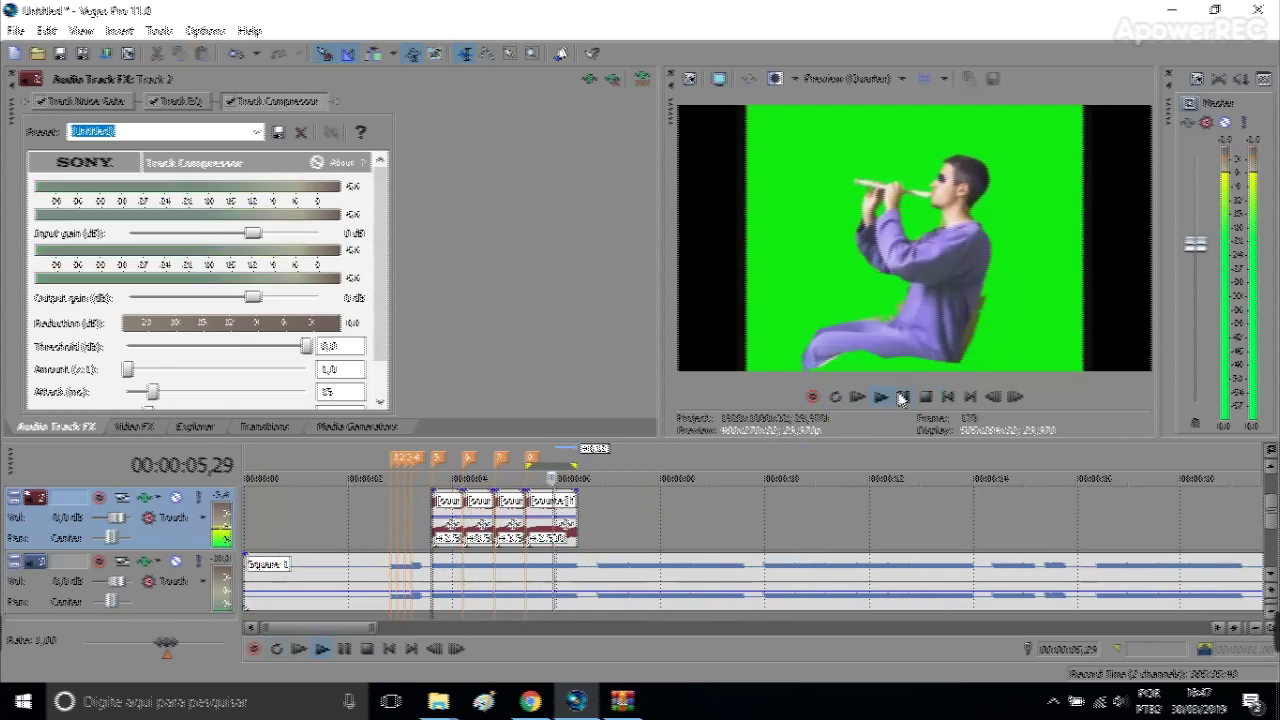
left_click(901, 398)
Solo the flute's audio track and play its four clips from 00:00:03,19
left_click(201, 498)
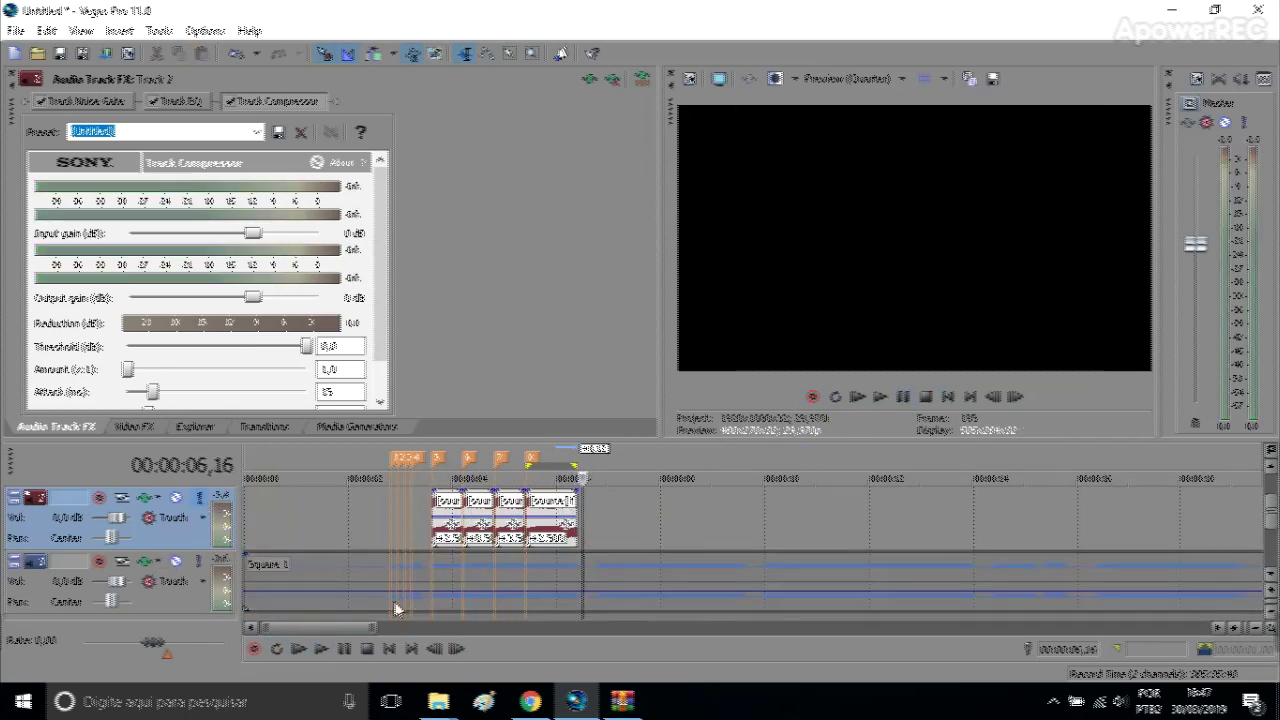
left_click(431, 521)
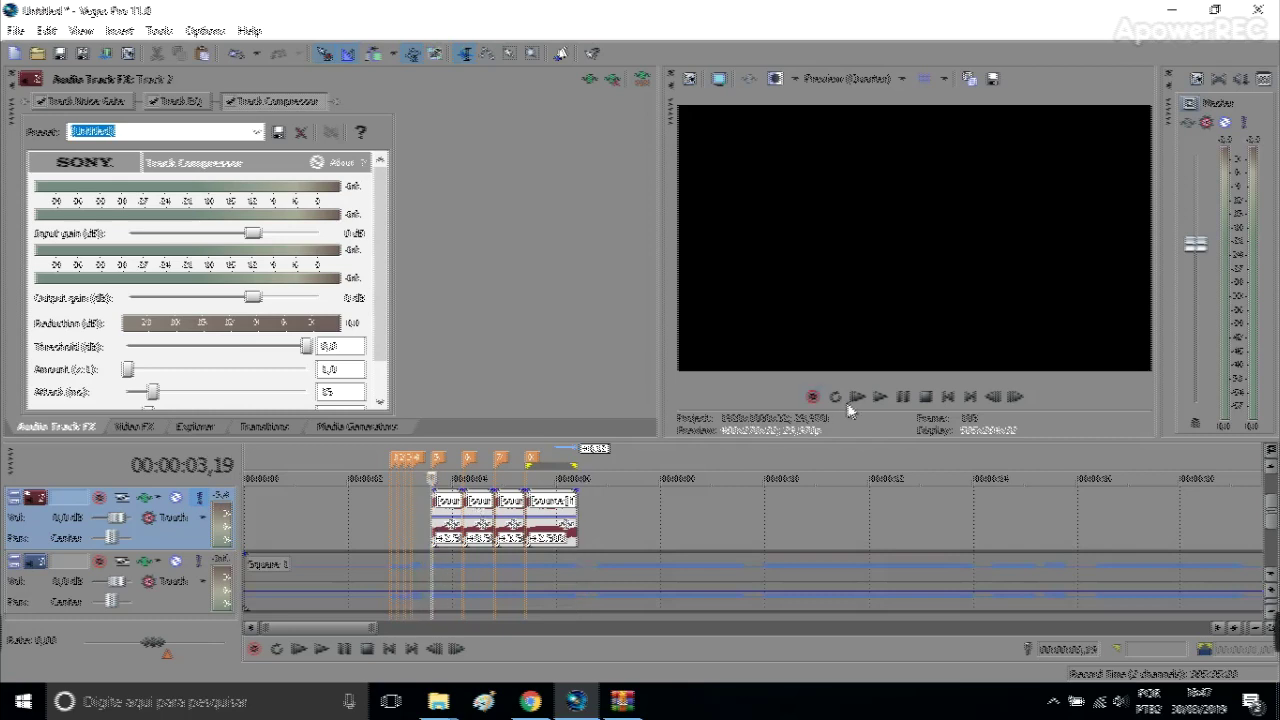
left_click(877, 398)
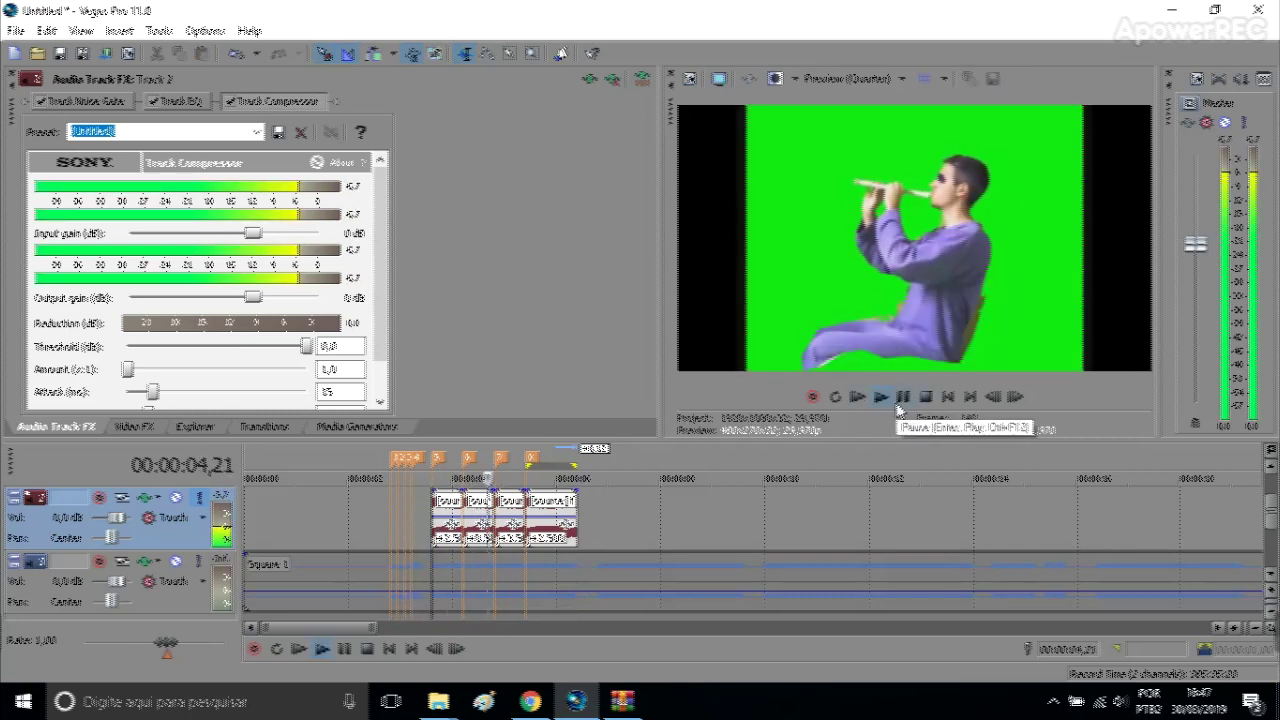
left_click(901, 397)
Place the playhead at 00:00:03,19, switch to the Selection Edit tool and select all four flute audio clips
left_click(433, 519)
scroll(828, 556, "up", 4)
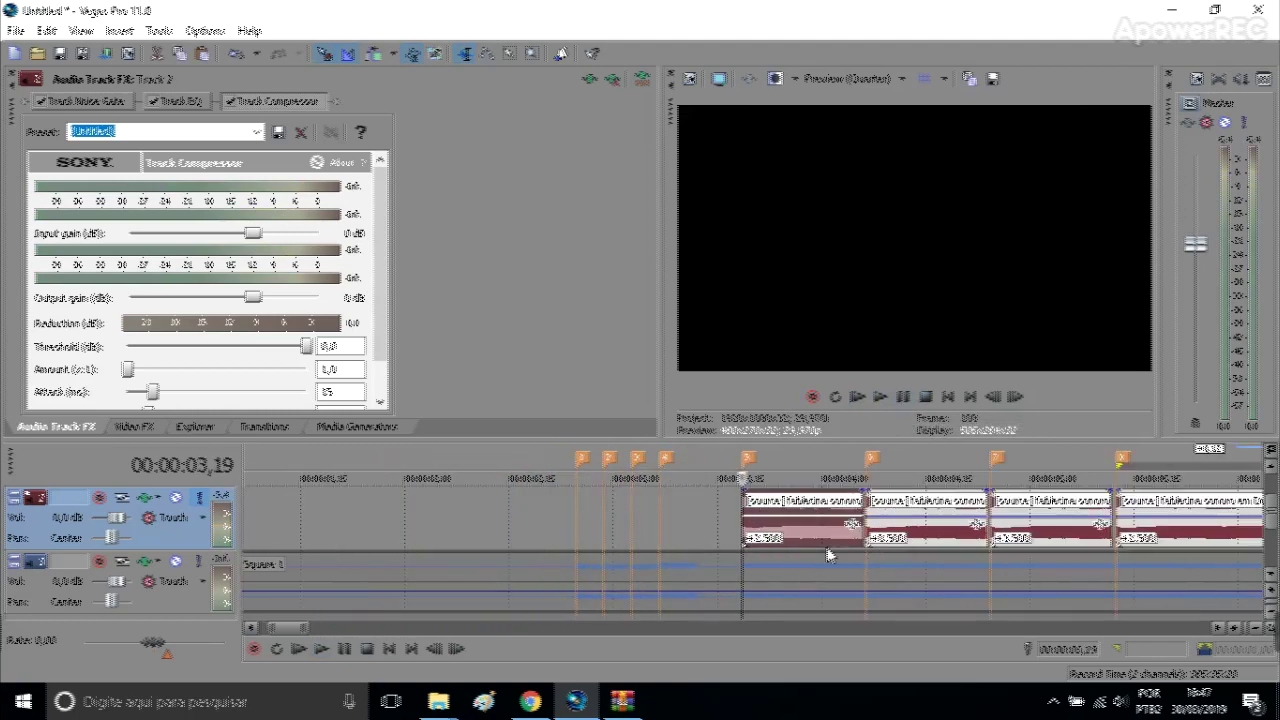
scroll(807, 543, "down", 5)
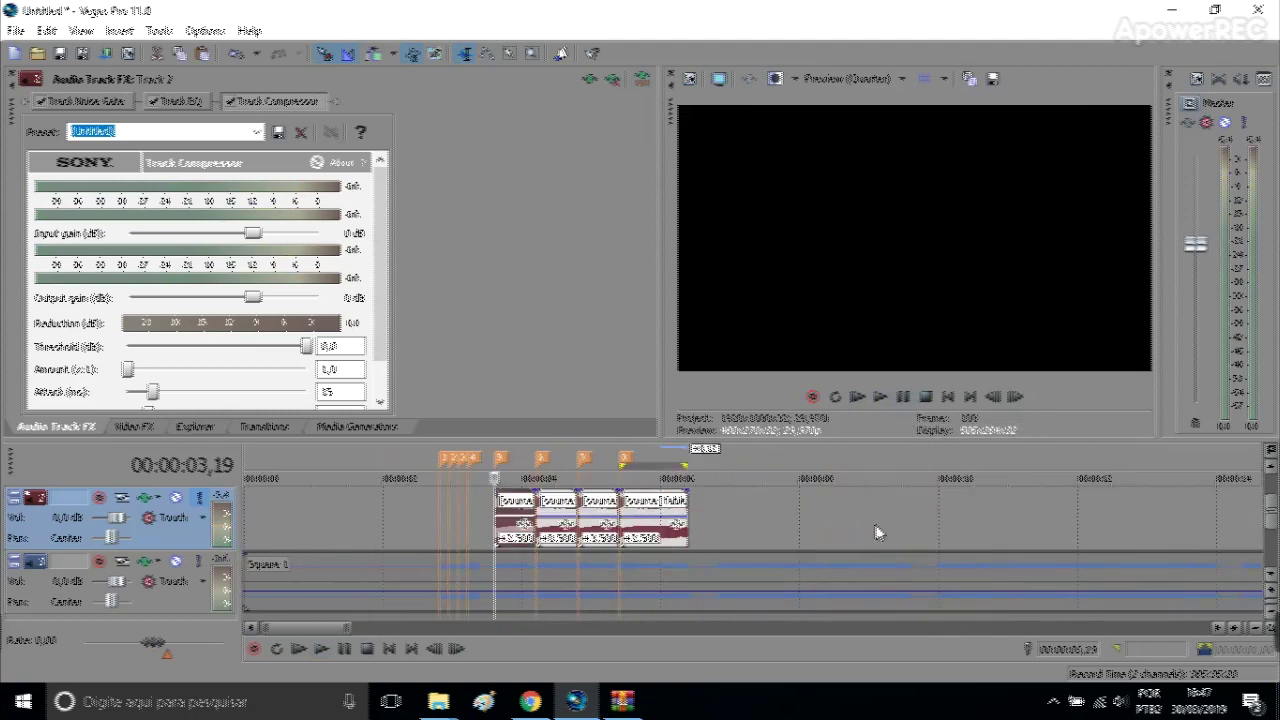
key("d")
key("d")
left_click(722, 519)
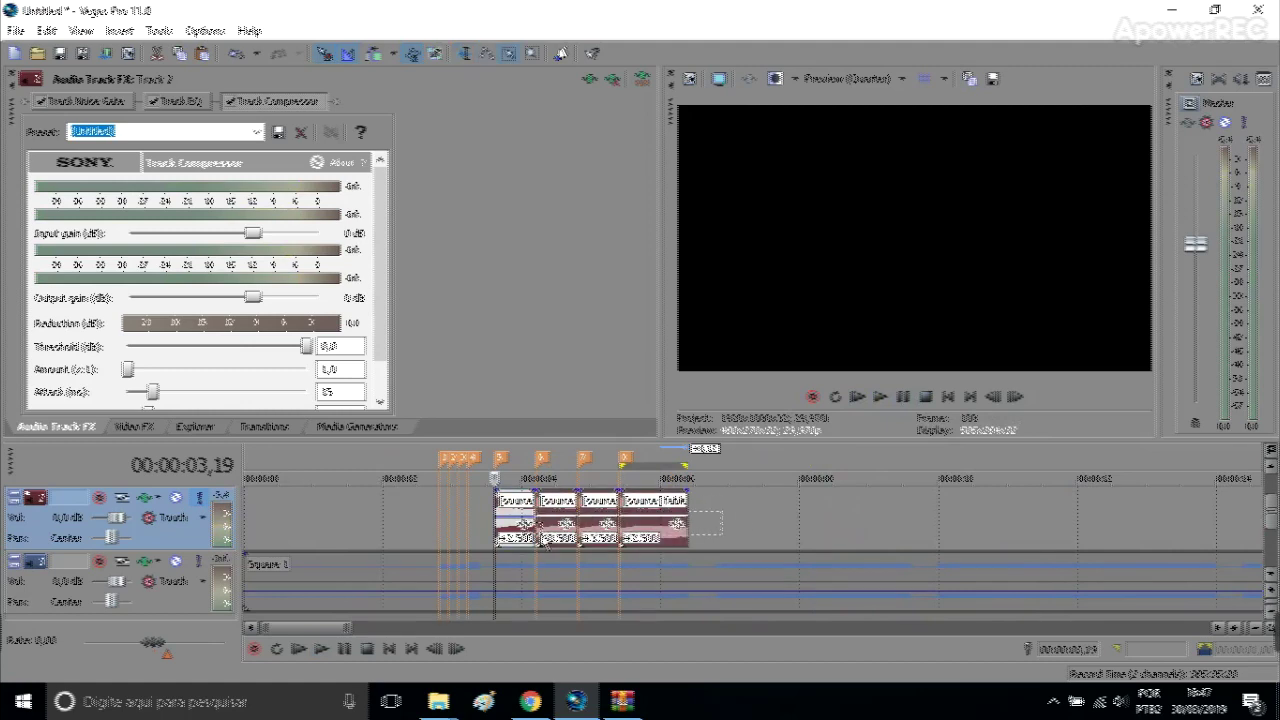
Try the four selected flute clips an octave higher and an octave lower, playing them from 00:00:03,19
key("space")
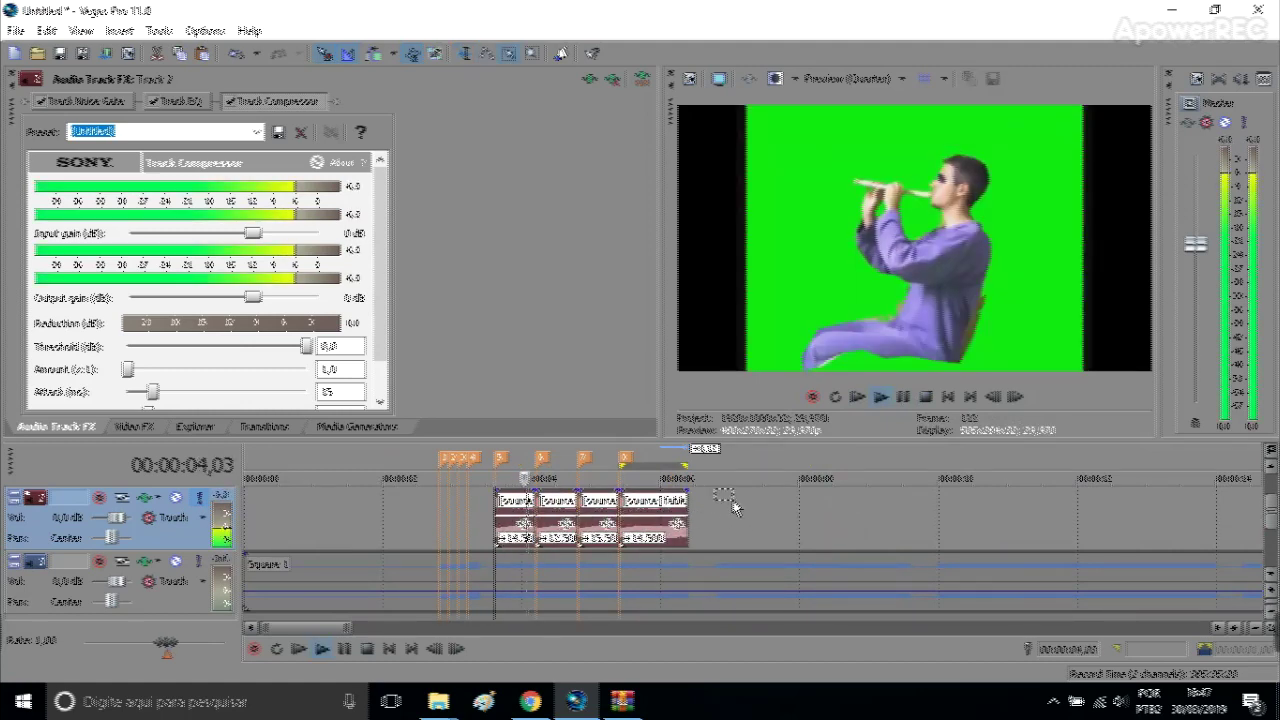
key("space")
key("space")
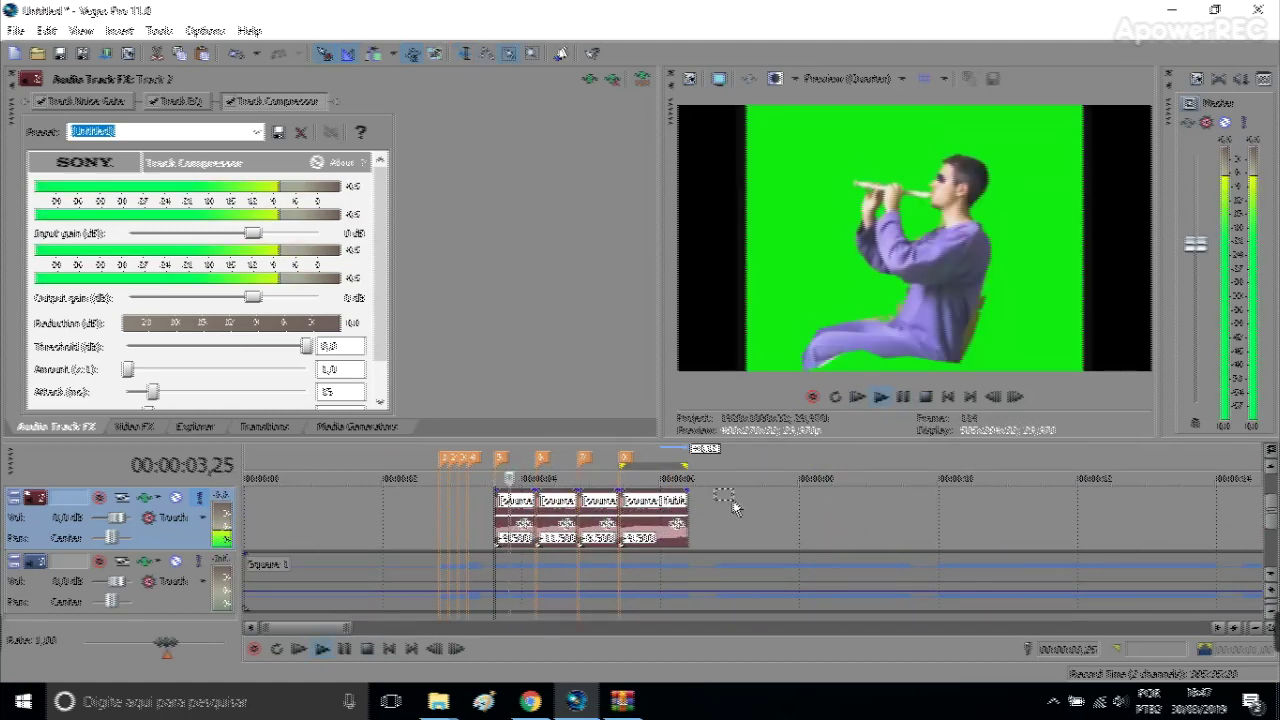
key("space")
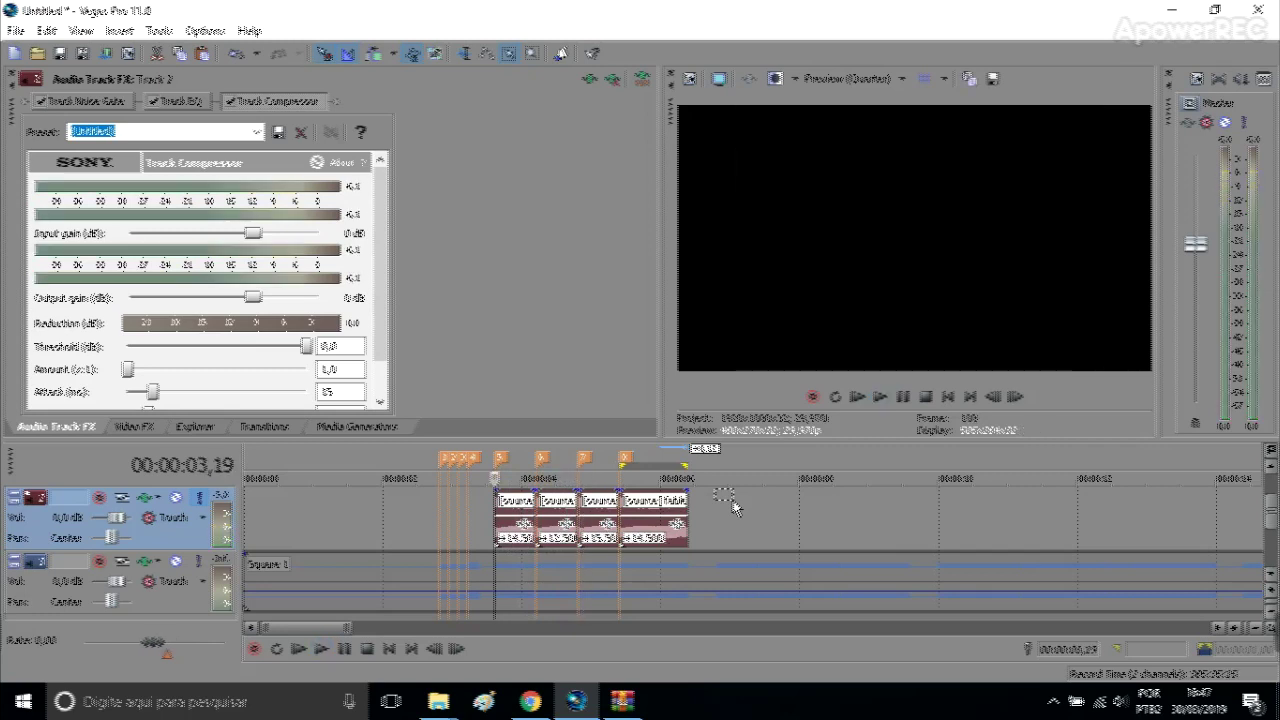
key("space")
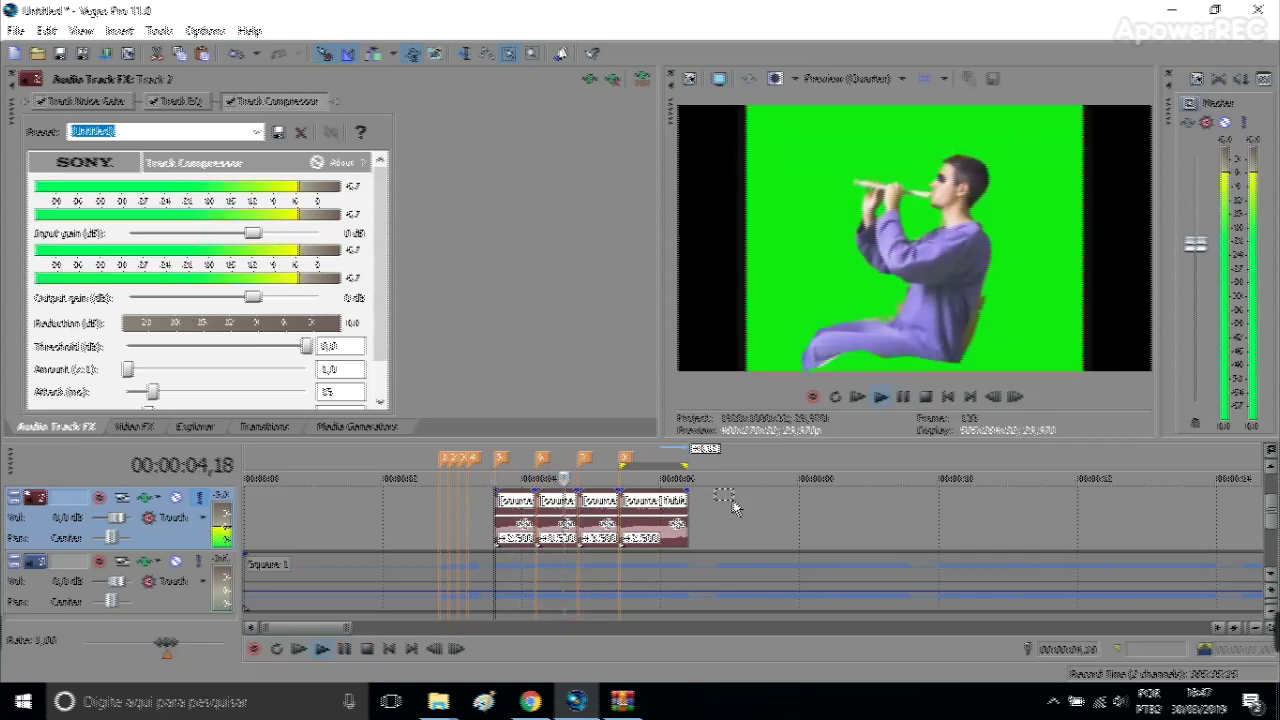
Stop playback and add short fade-ins and fade-outs to the four flute audio clips
key("space")
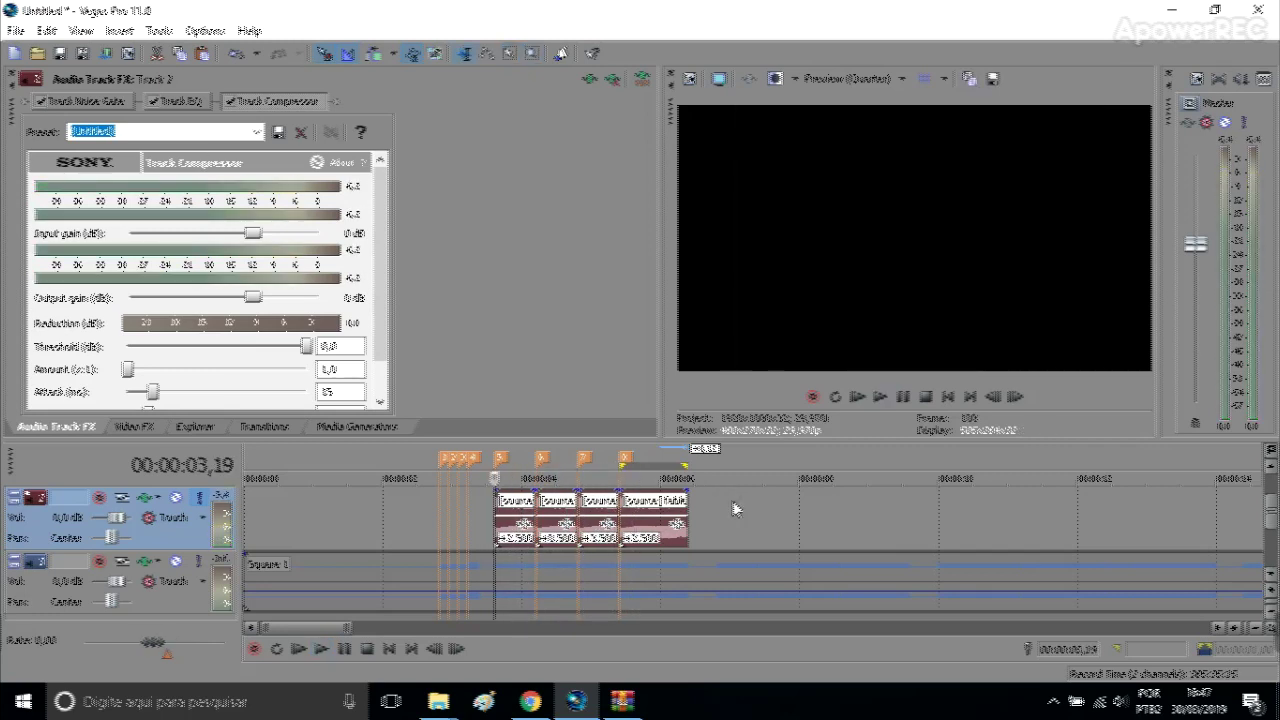
scroll(734, 509, "up", 6)
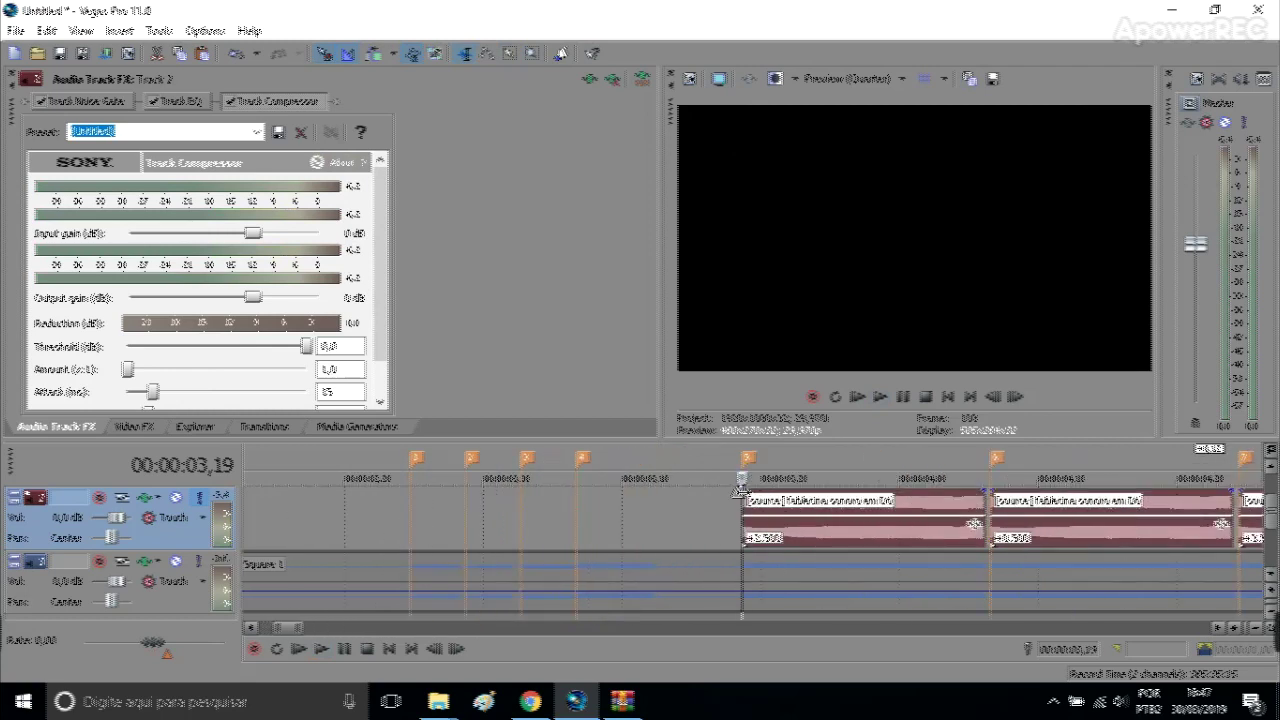
left_click_drag(742, 490, 768, 491)
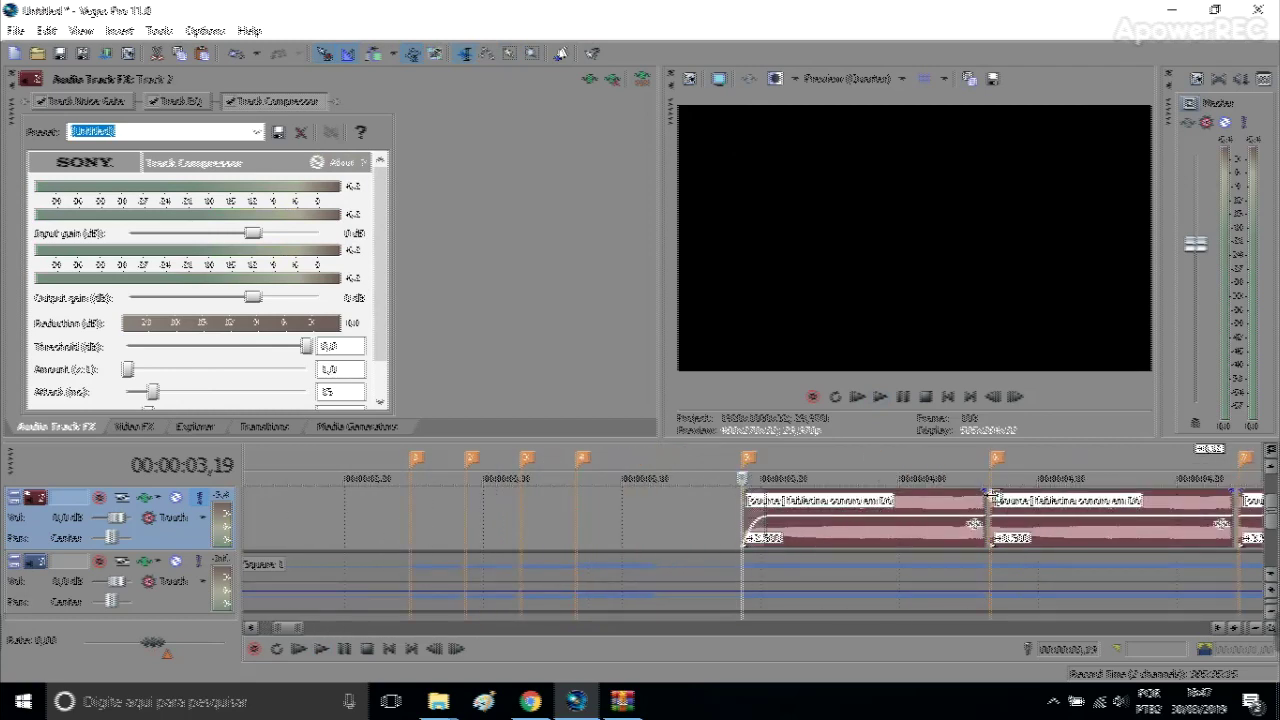
mouse_move(990, 493)
left_mouse_down()
mouse_move(1014, 493)
mouse_move(967, 492)
left_mouse_up()
left_click_drag(1231, 493, 1215, 492)
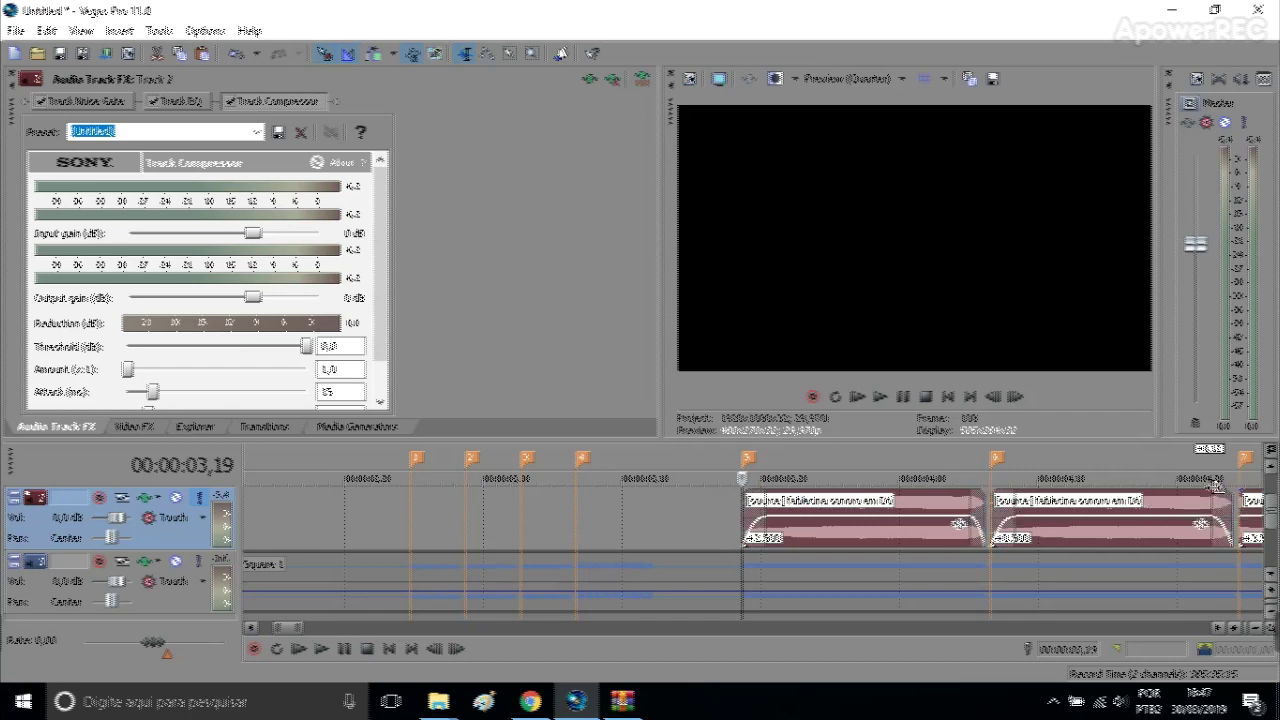
left_click(1198, 503)
key("backslash")
left_click_drag(784, 488, 806, 489)
mouse_move(1027, 491)
left_mouse_down()
mouse_move(1006, 491)
mouse_move(1051, 489)
left_mouse_up()
left_click(1058, 494)
Set the stretch attributes of the fourth flute audio clip to Pro in its properties
scroll(1058, 494, "down", 1)
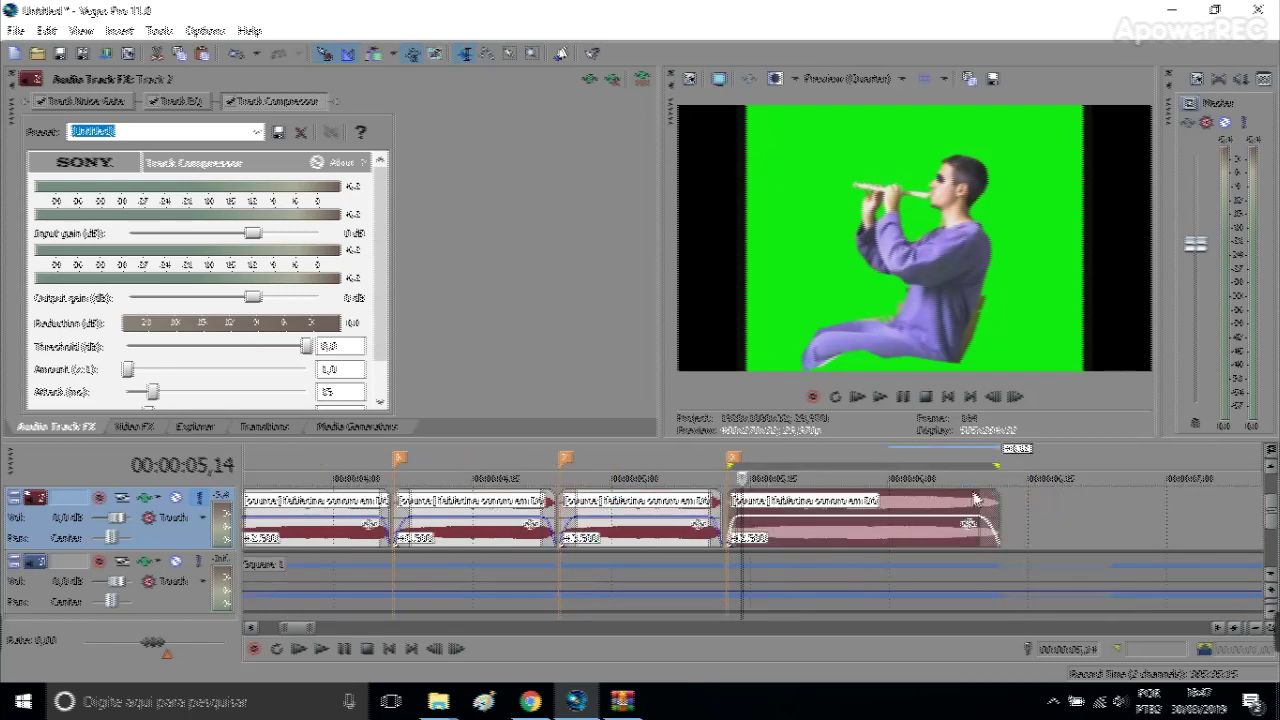
right_click(948, 505)
left_click(1025, 670)
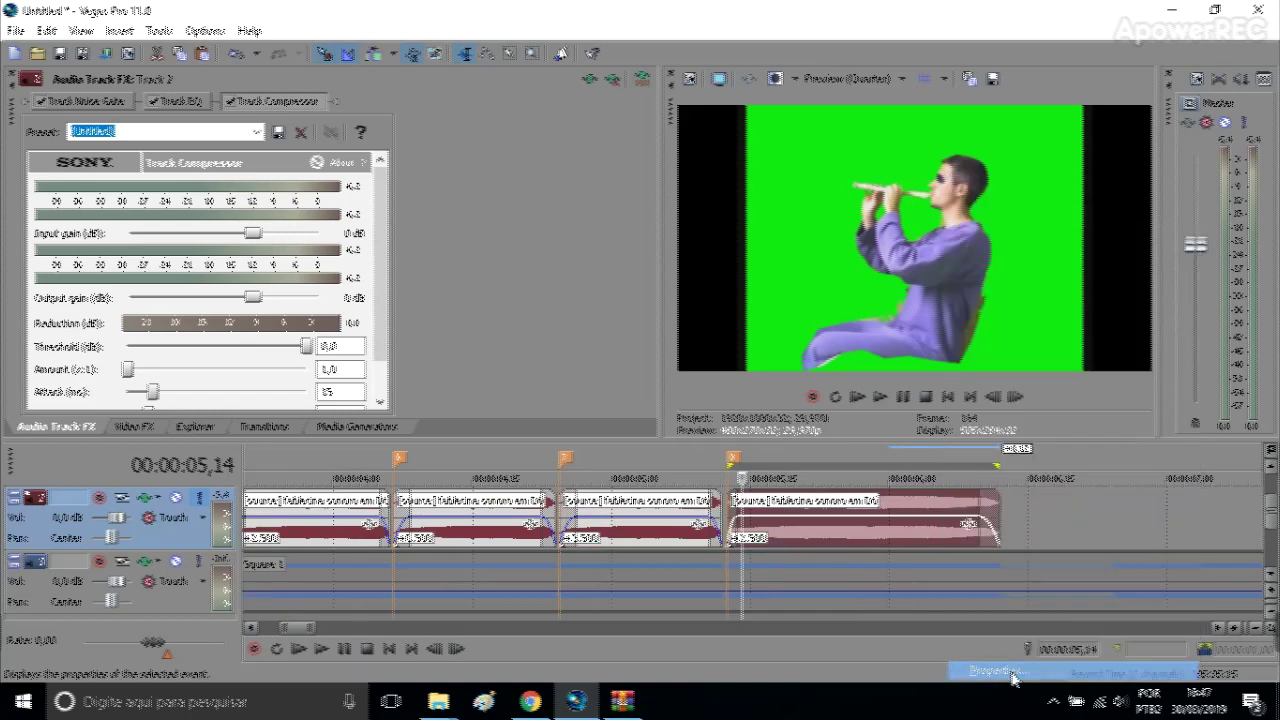
left_click(720, 335)
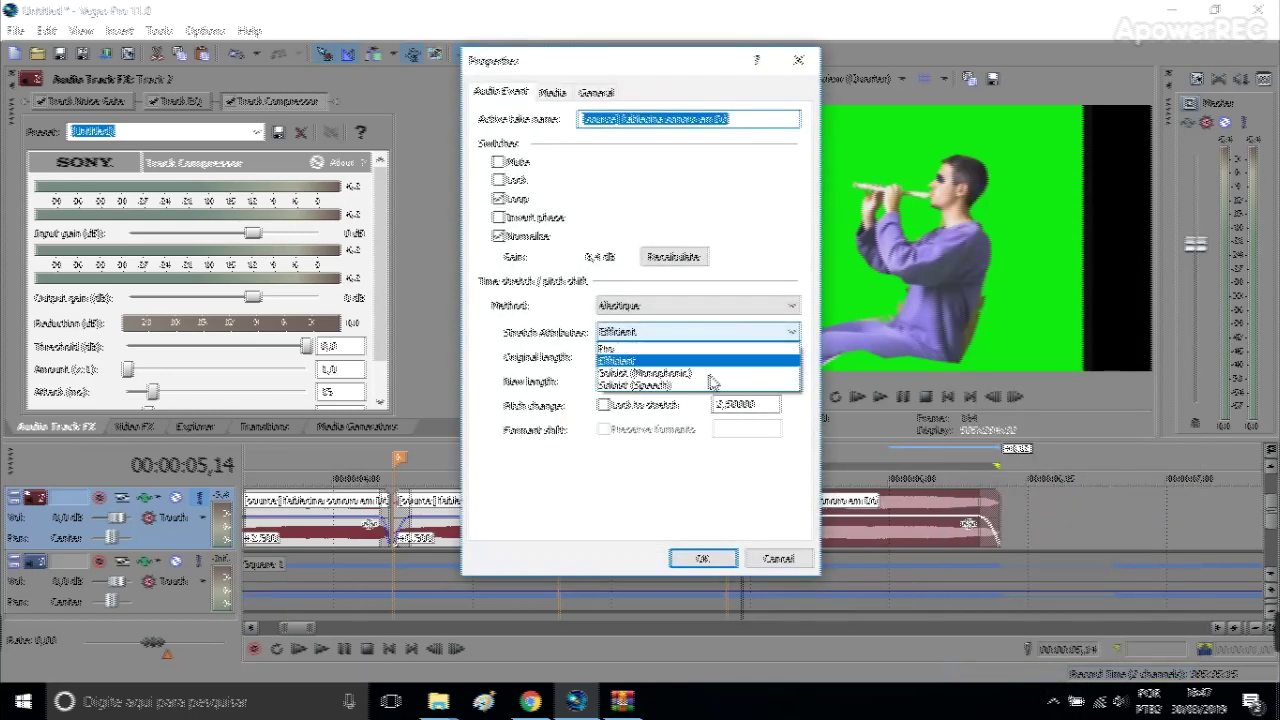
left_click(705, 355)
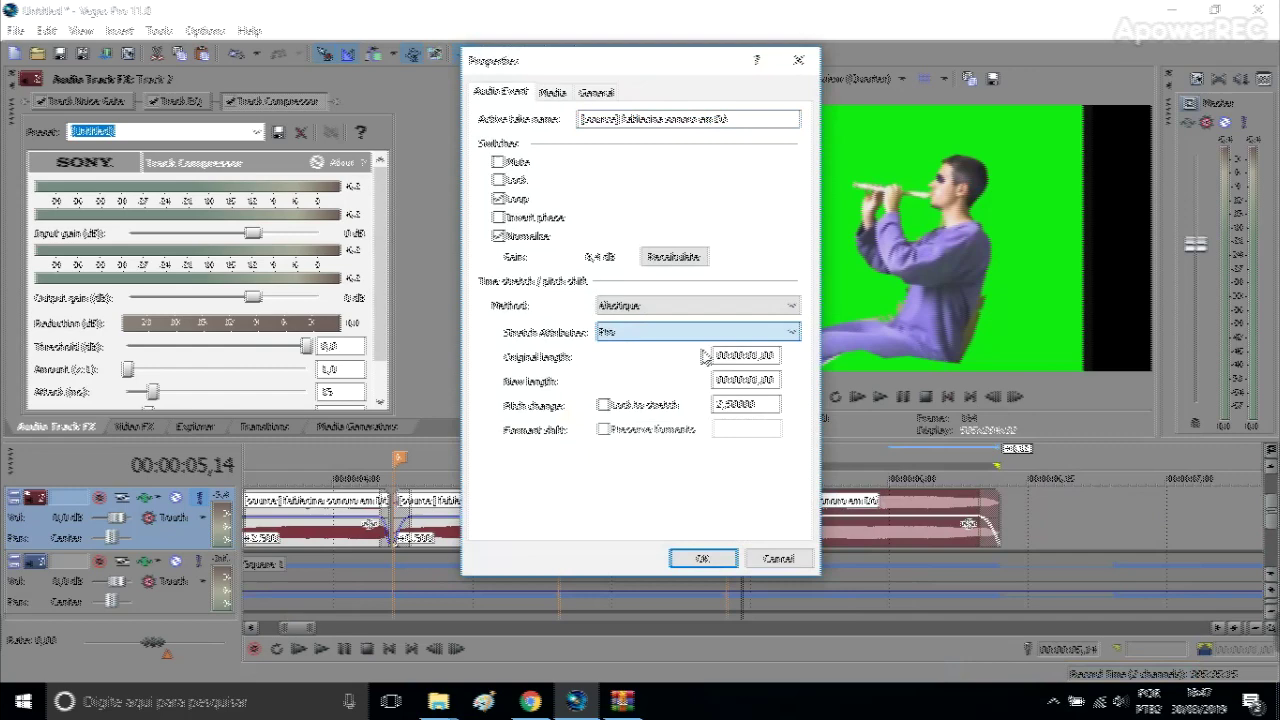
left_click(703, 558)
Set the third flute audio clip's stretch attributes to Pro
right_click(658, 535)
left_click(658, 535)
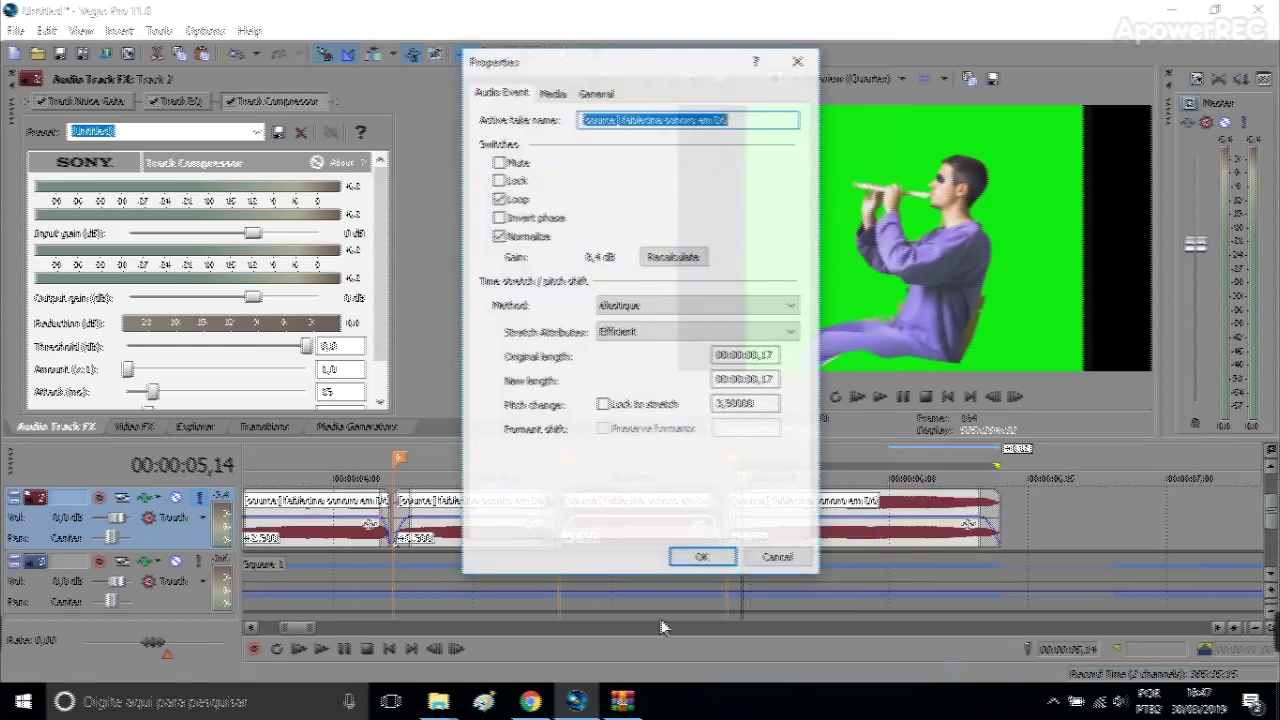
left_click(688, 332)
left_click(688, 349)
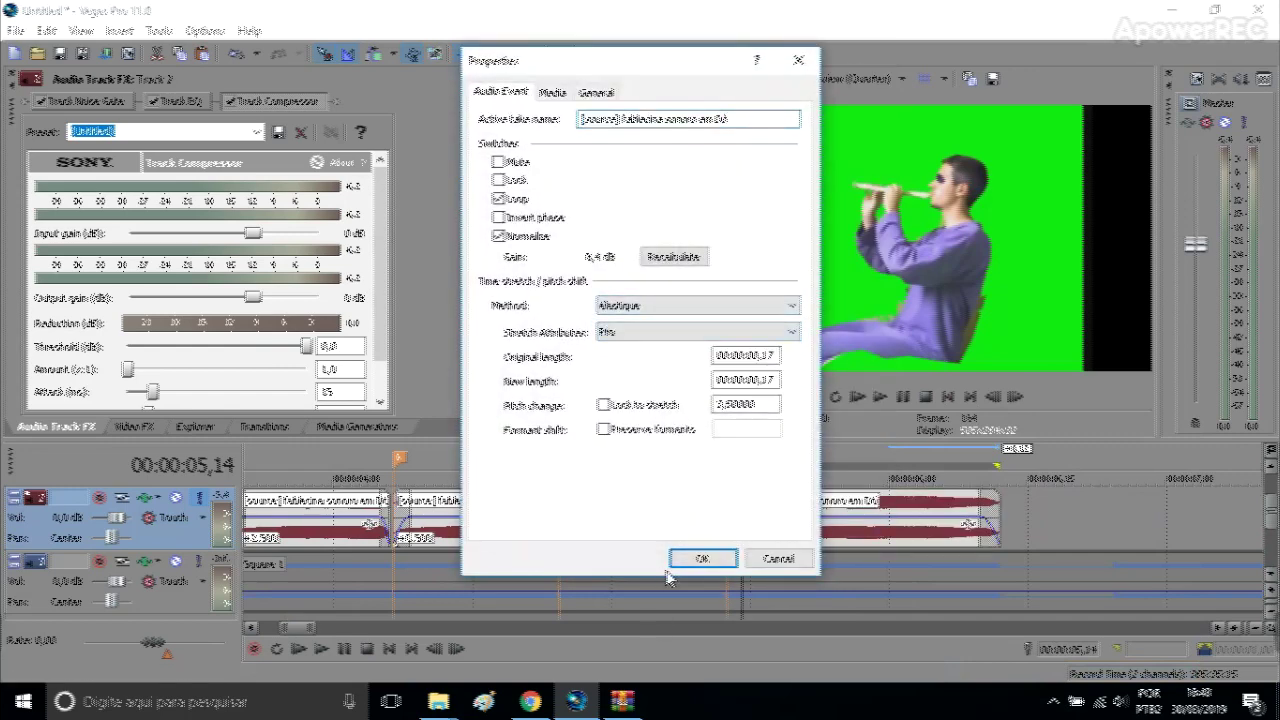
left_click(703, 558)
Set the second flute audio clip's stretch attributes to Pro
right_click(660, 535)
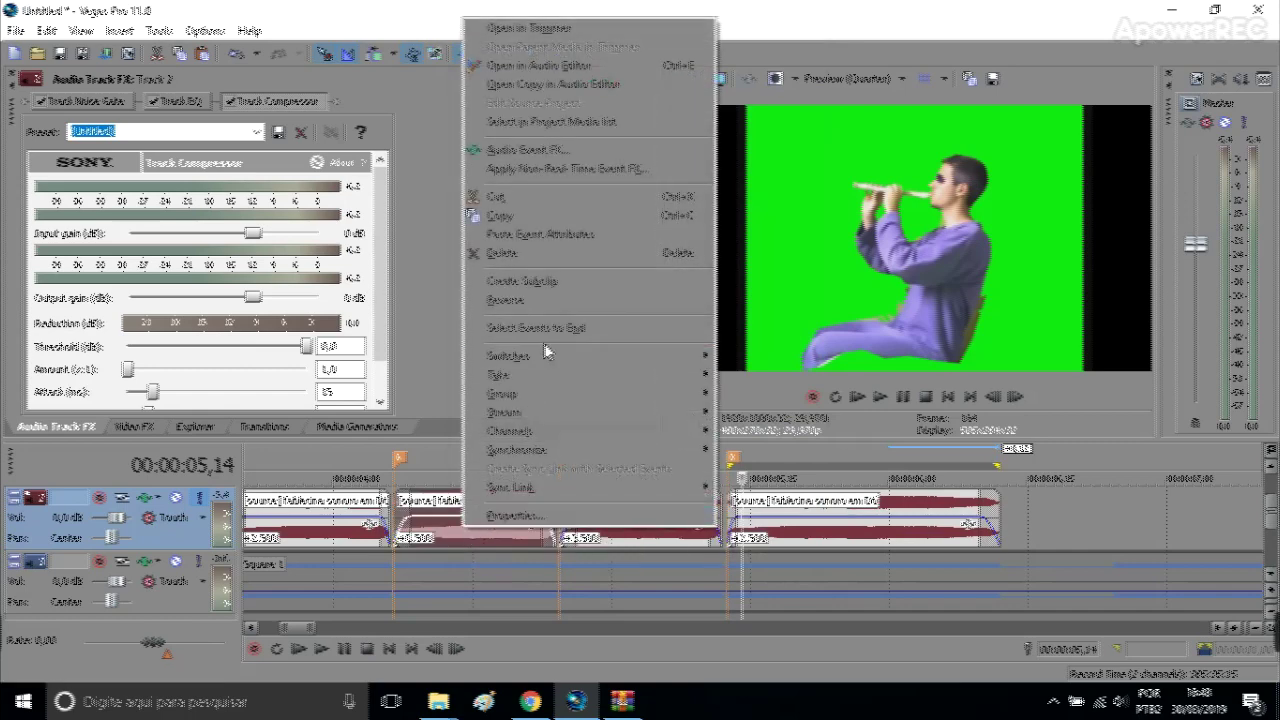
left_click(543, 515)
left_click(618, 332)
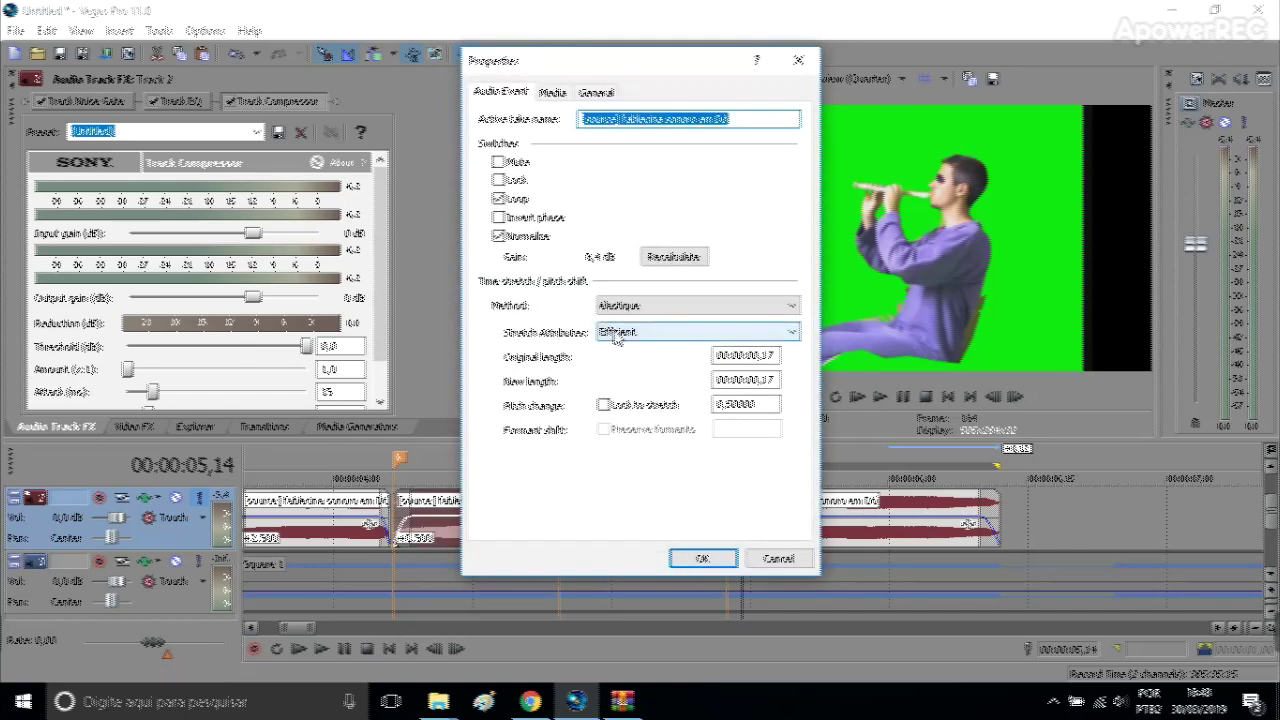
left_click(612, 348)
left_click(703, 558)
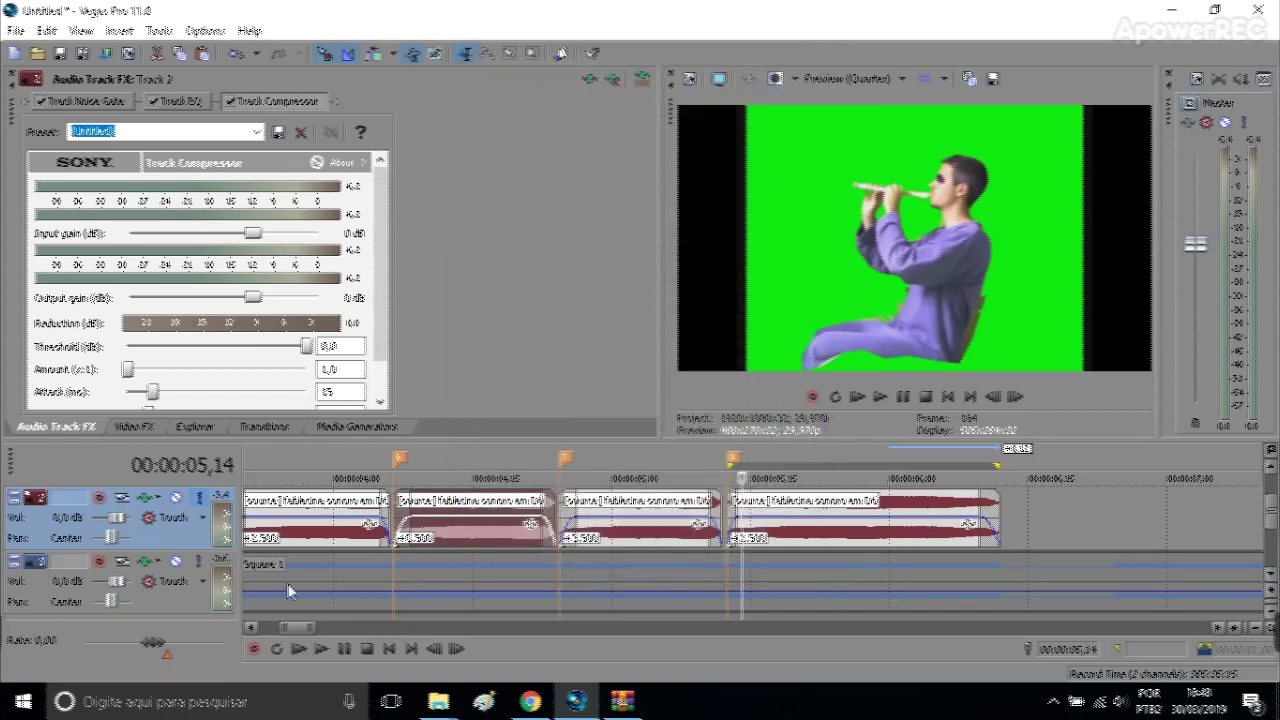
Set the first flute audio clip's stretch attributes to Pro
right_click(295, 532)
left_click(345, 515)
left_click(648, 308)
left_click(648, 334)
left_click(648, 332)
left_click(643, 358)
left_click(703, 558)
Place the playhead at 00:00:03,19 and play through the four flute clips, then pause playback
left_click(623, 540)
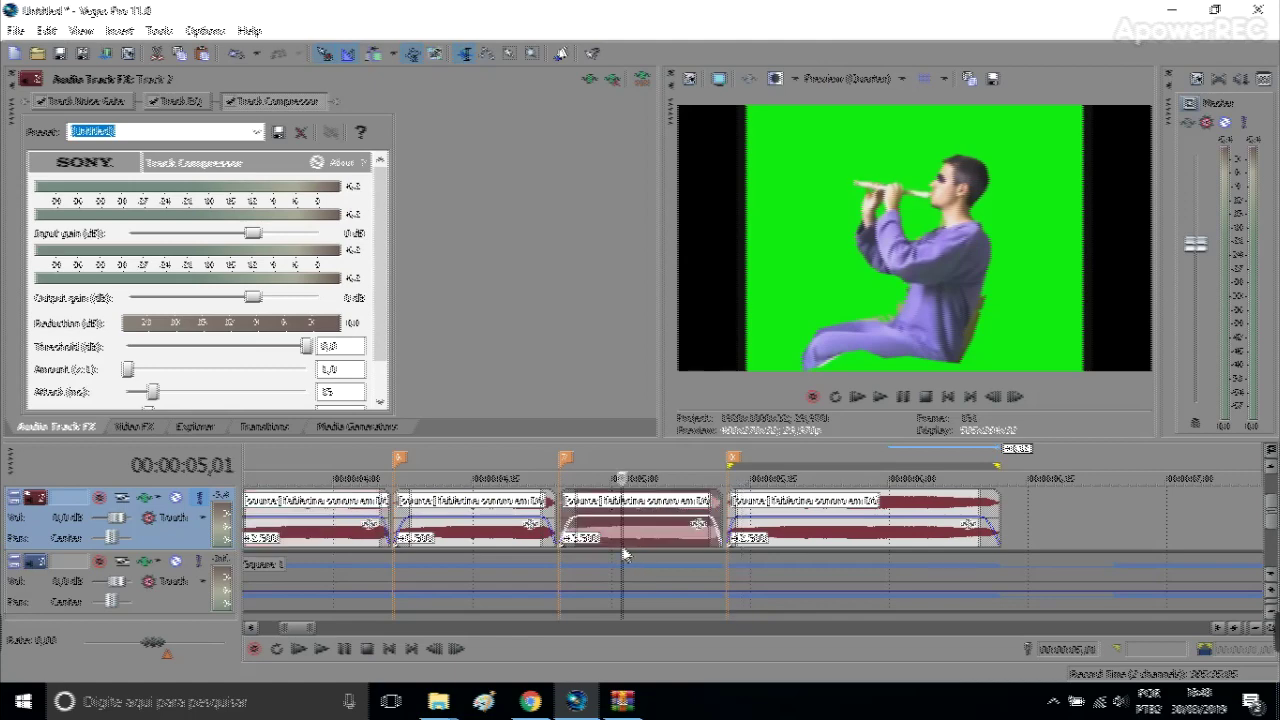
scroll(560, 535, "down", 3)
left_click(492, 497)
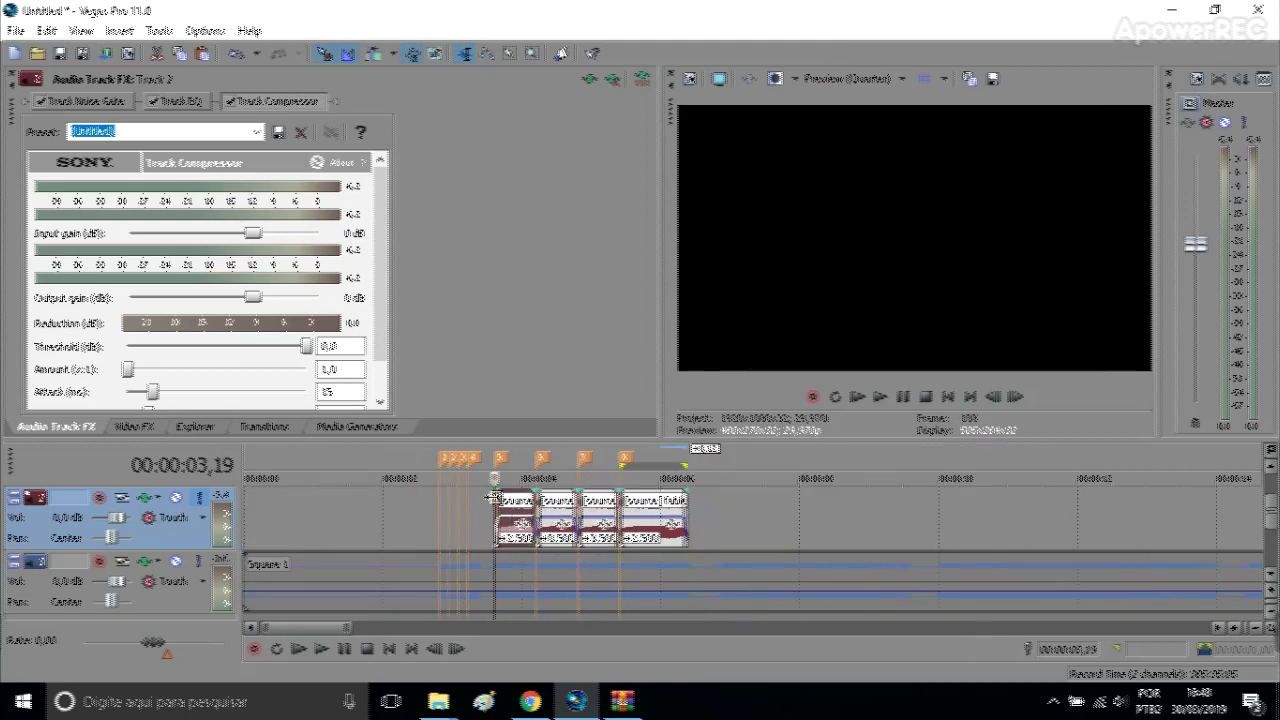
left_click(880, 398)
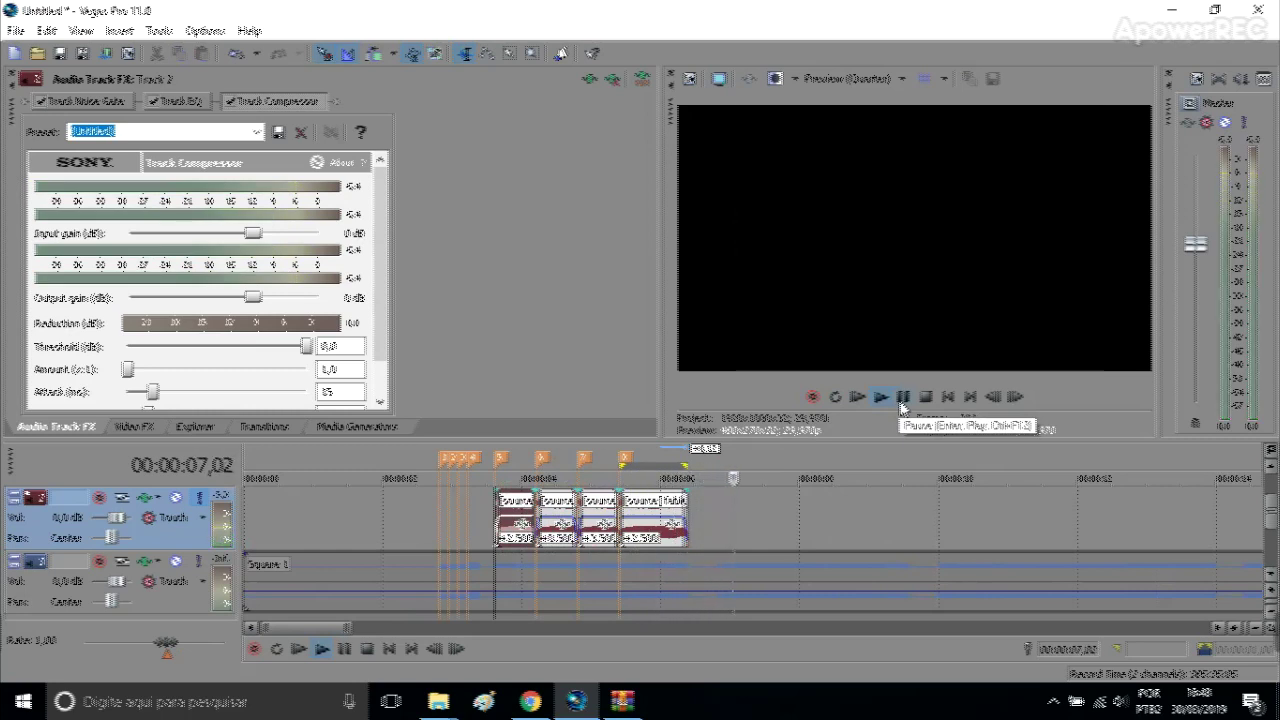
left_click(902, 399)
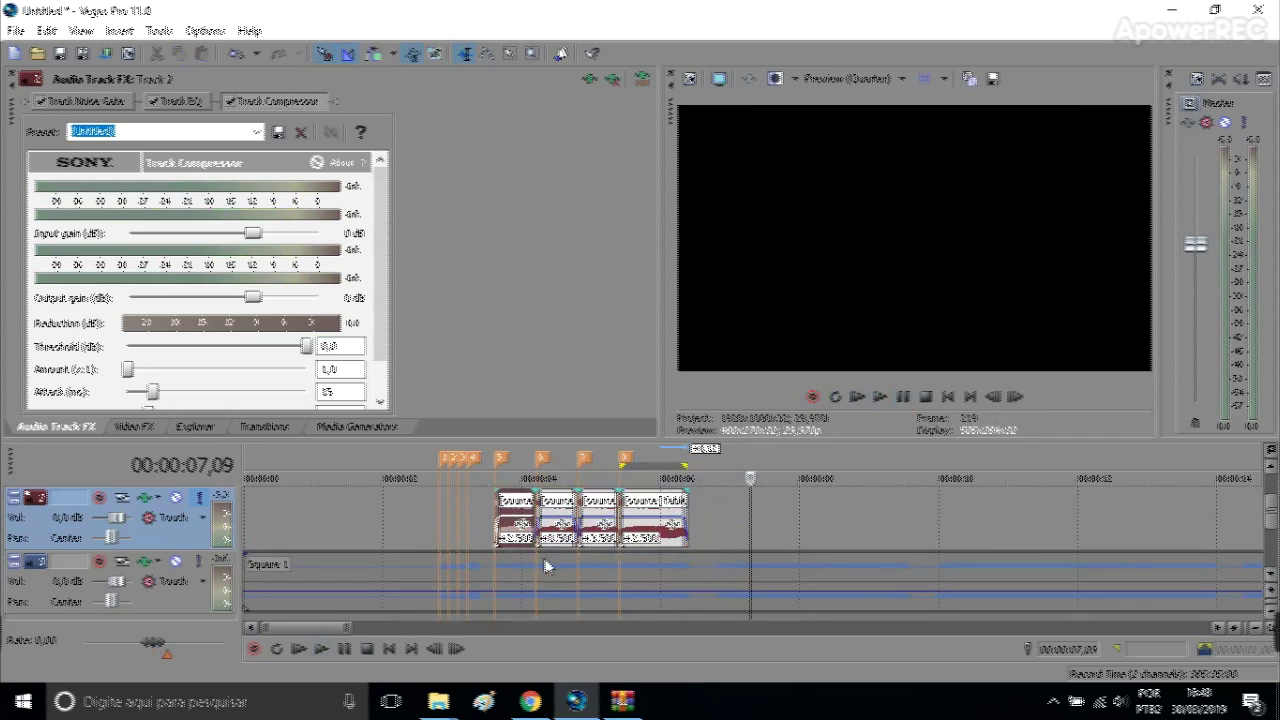
Add the Square 2 file from the Elec Man folder to the timeline as a new track below Square 1
left_click(490, 574)
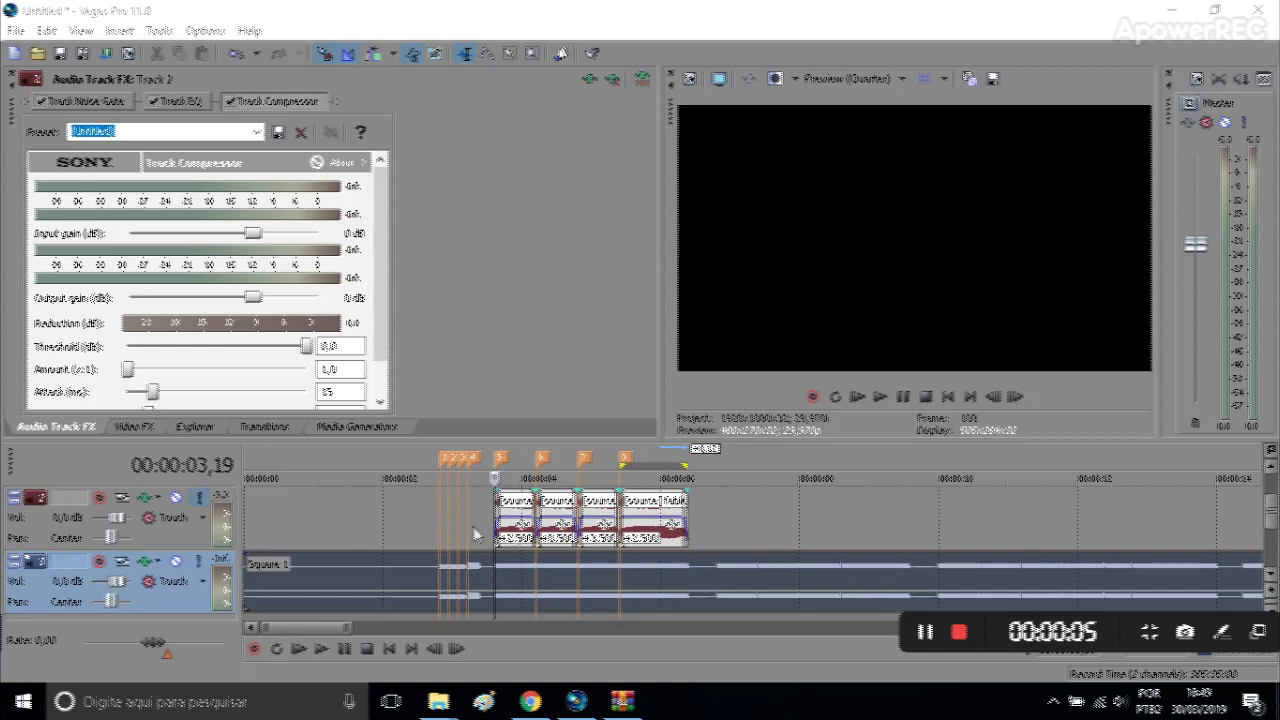
scroll(591, 516, "up", 5)
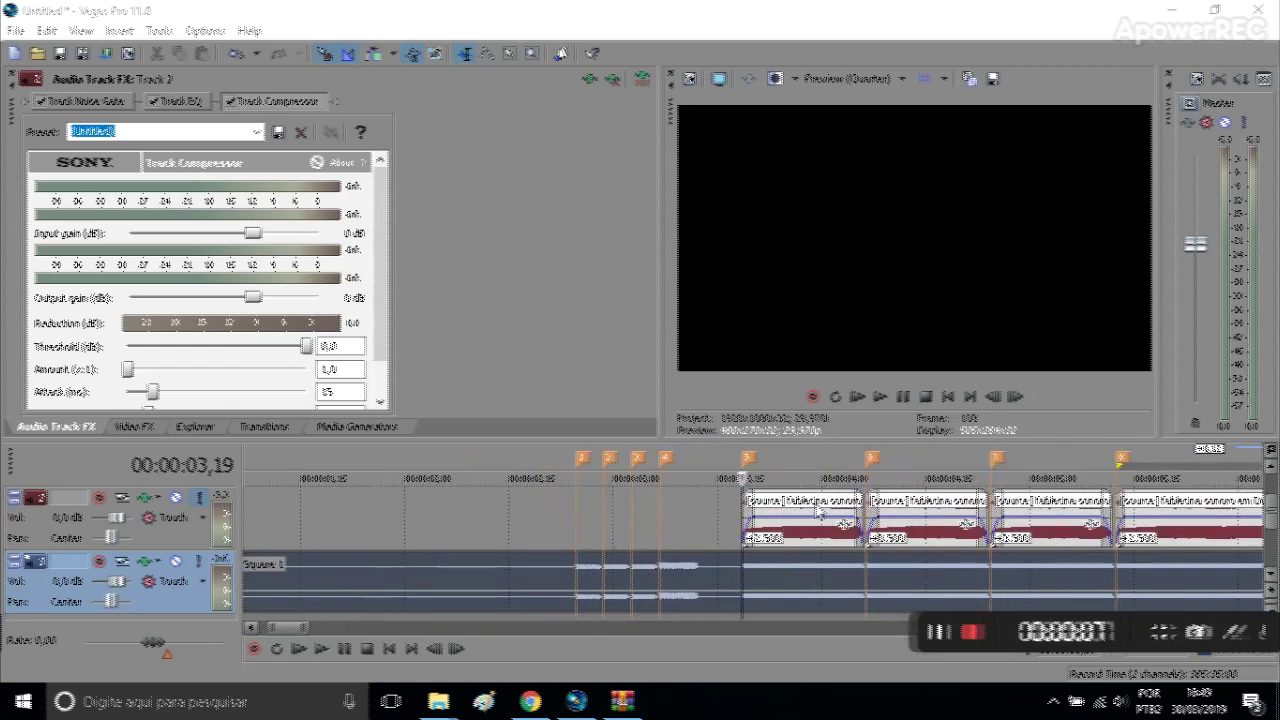
scroll(923, 537, "down", 5)
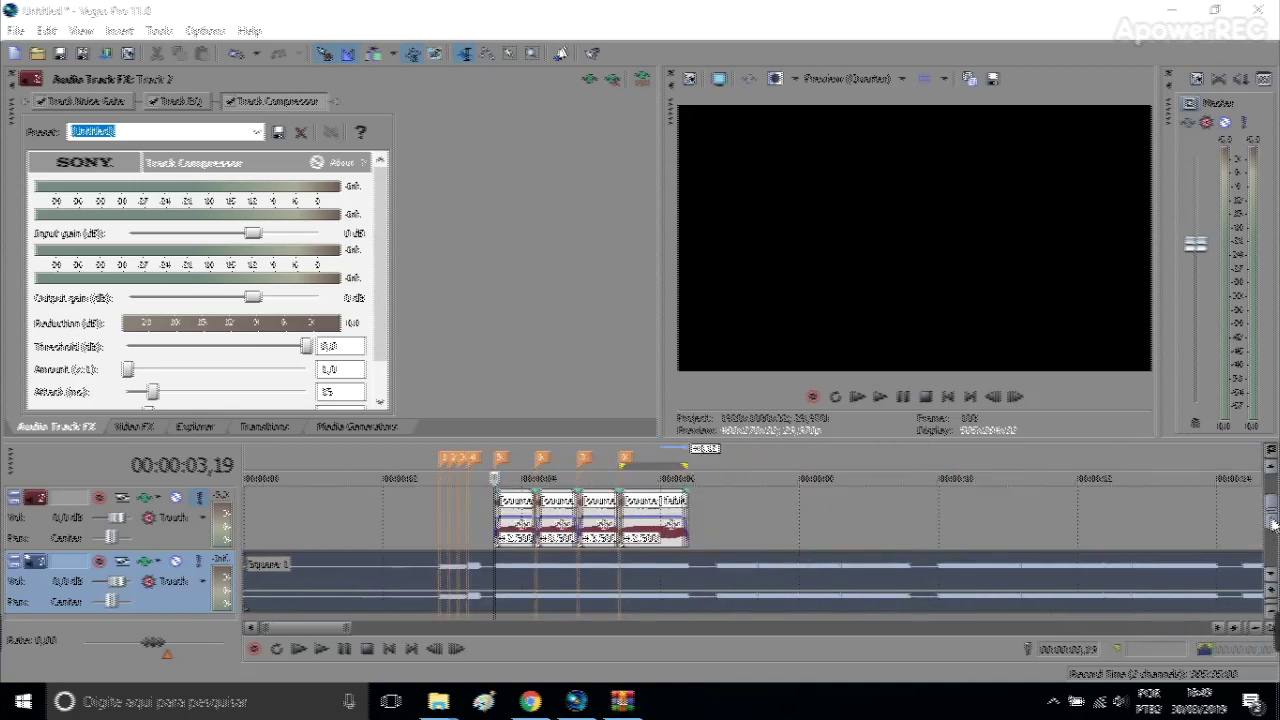
left_click_drag(1273, 524, 1273, 541)
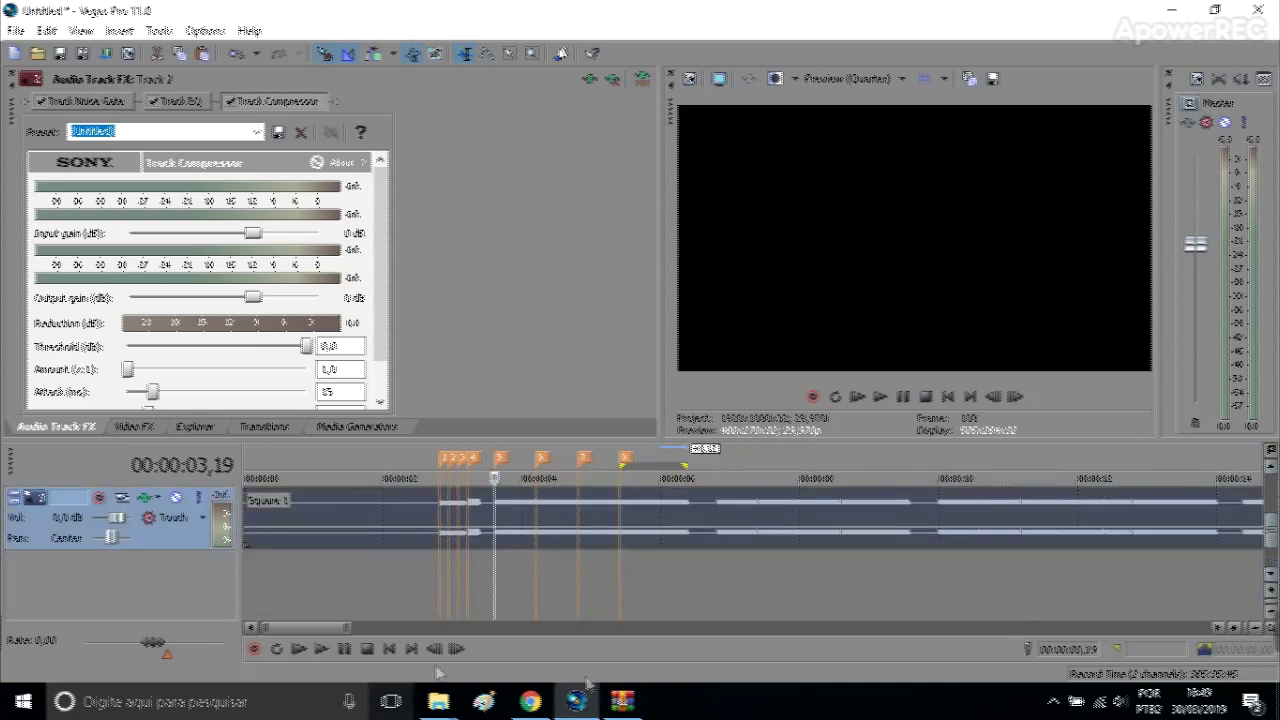
mouse_move(438, 700)
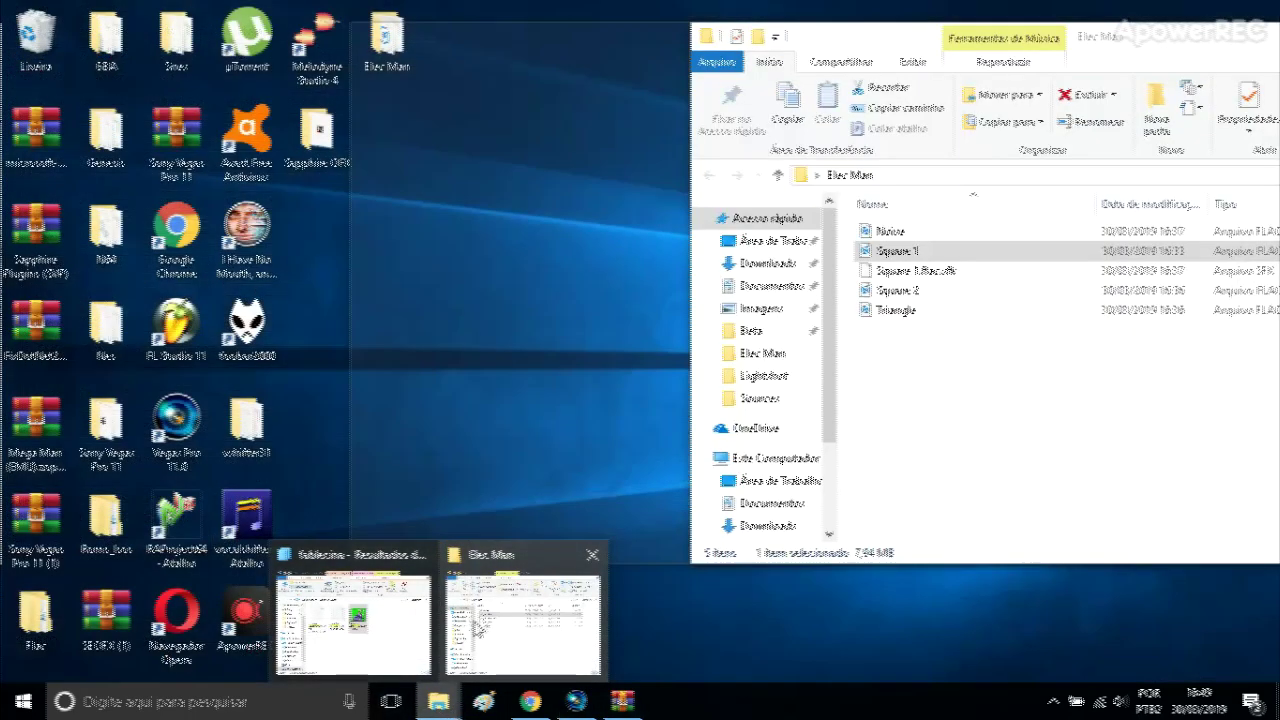
left_click(480, 620)
left_click(920, 291)
left_click_drag(884, 296, 298, 614)
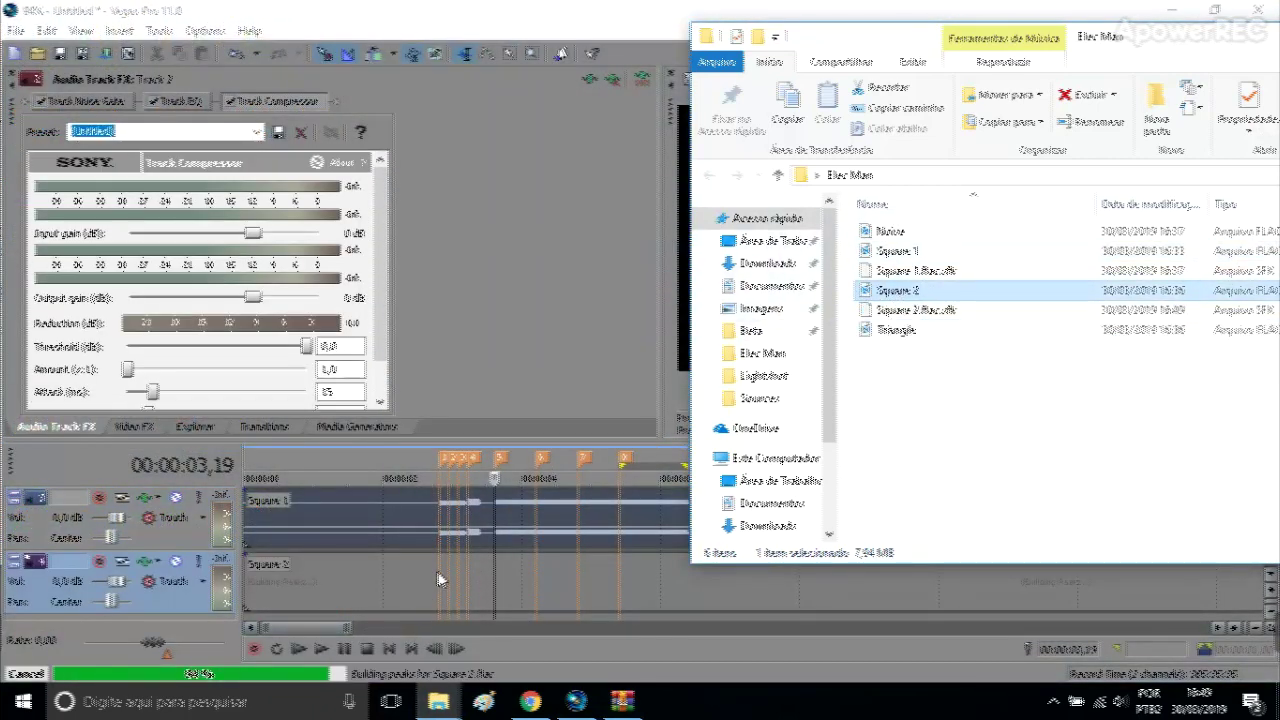
Turn off solo on the first flute track, insert a new audio track above Square 2 and solo it
left_click(439, 574)
scroll(199, 500, "up", 2)
left_click(199, 498)
scroll(195, 510, "down", 1)
right_click(182, 606)
left_click(243, 251)
left_click(199, 561)
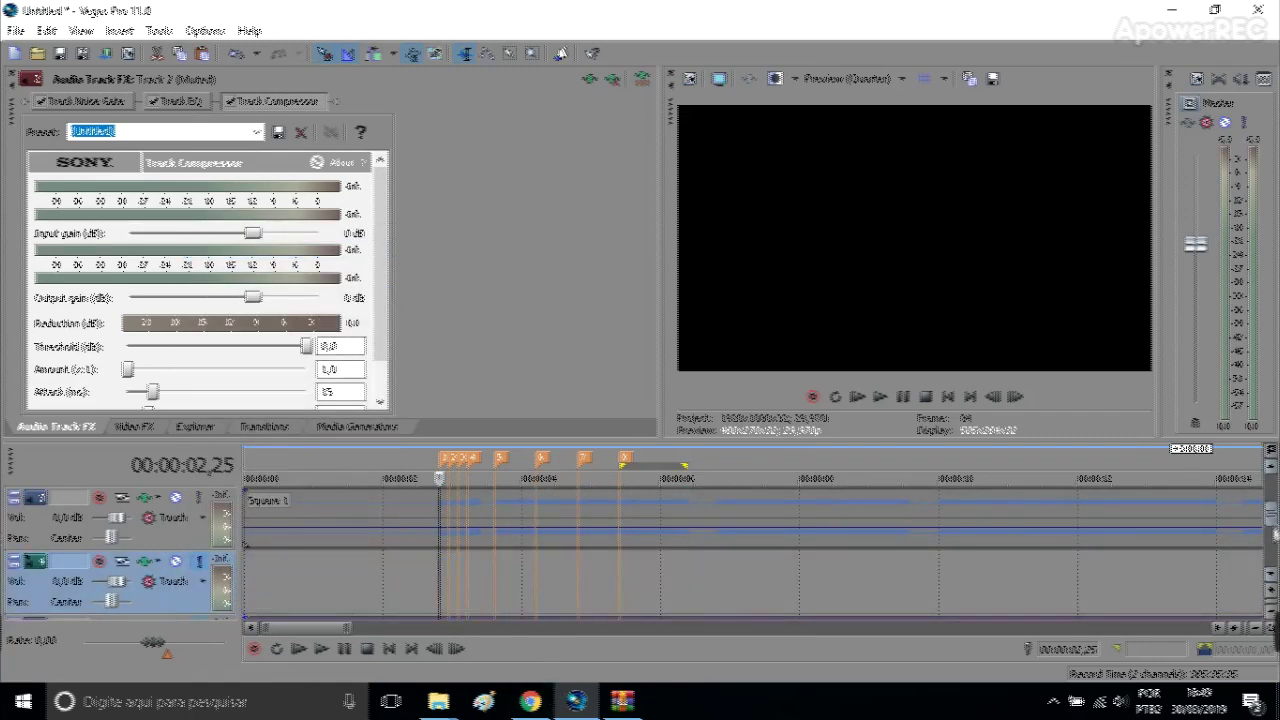
Copy the first flute clip and paste it onto the new audio track at 00:00:03,19
scroll(1272, 530, "up", 1)
left_click(515, 501)
scroll(1268, 512, "down", 1)
left_click(496, 575)
key("ctrl+v")
left_click(495, 578)
Turn on Normalize for the Square 2 audio event
left_click(1271, 577)
right_click(556, 569)
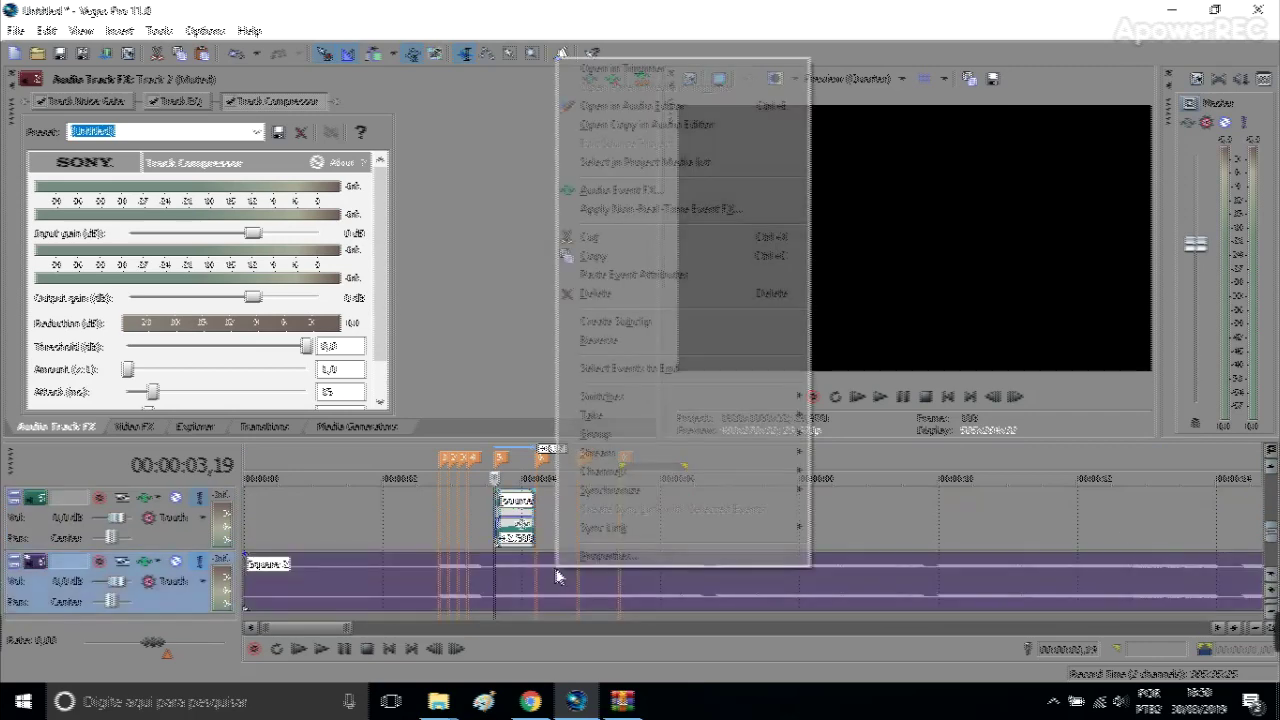
mouse_move(723, 400)
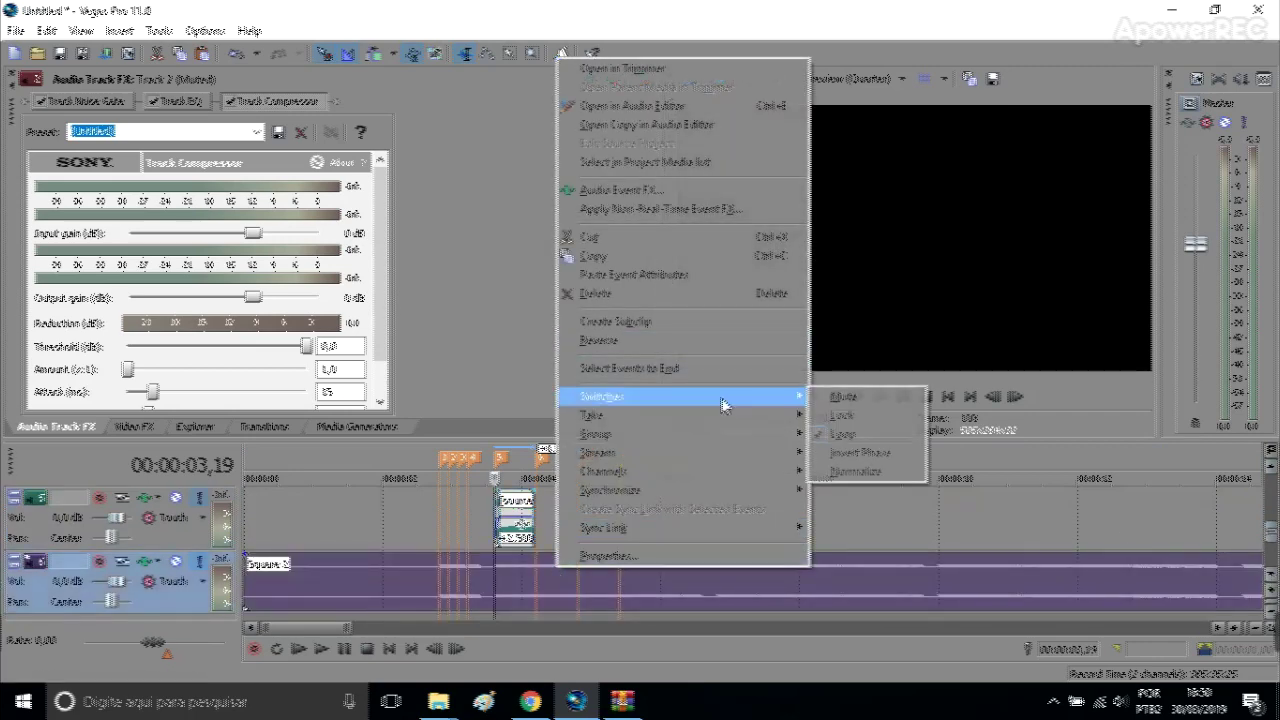
left_click(880, 472)
Set a loop region from 00:00:03,19 to 00:00:04,06 over the pasted flute clip and play it looped with Square 2
left_click(514, 540)
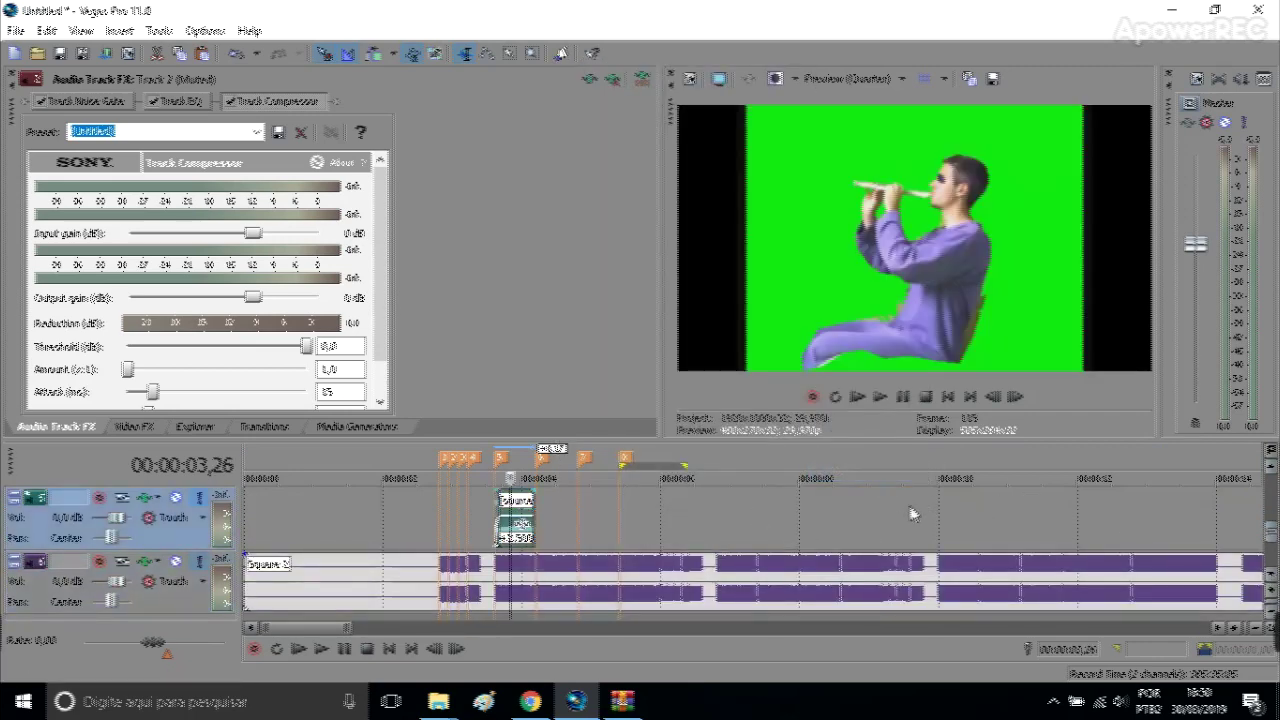
scroll(1040, 538, "up", 5)
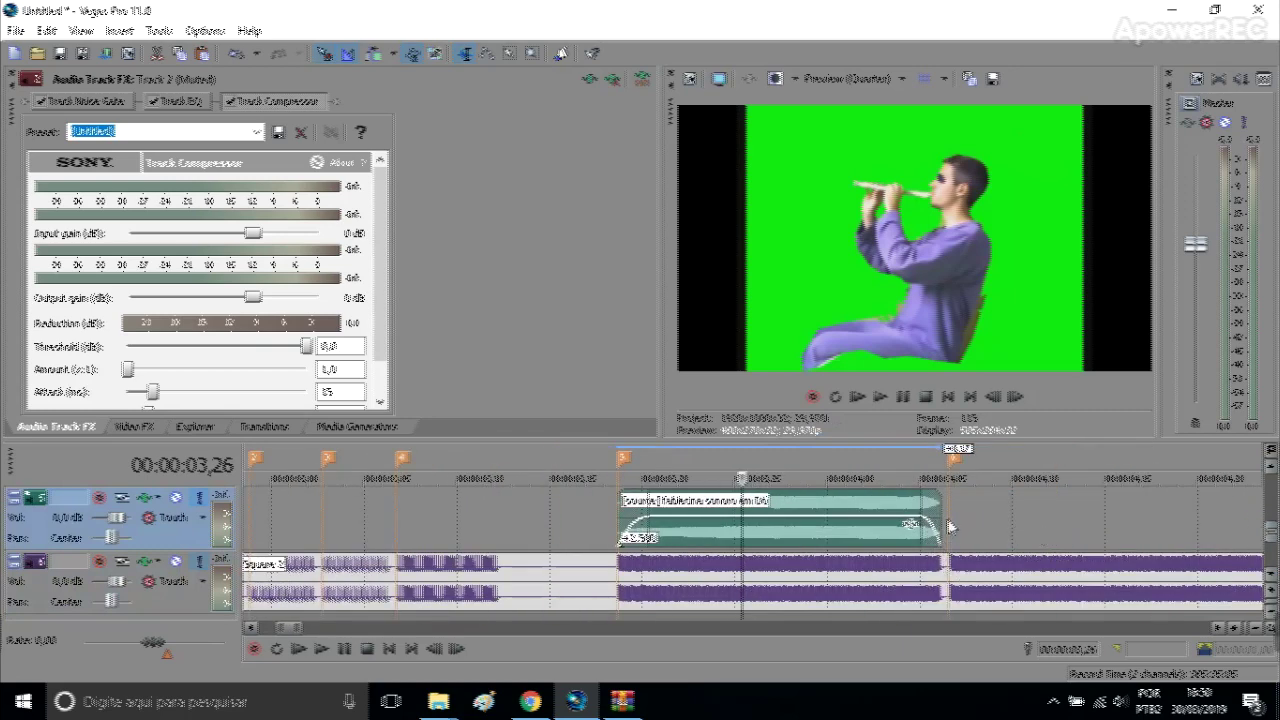
left_click(952, 515)
scroll(766, 502, "up", 2)
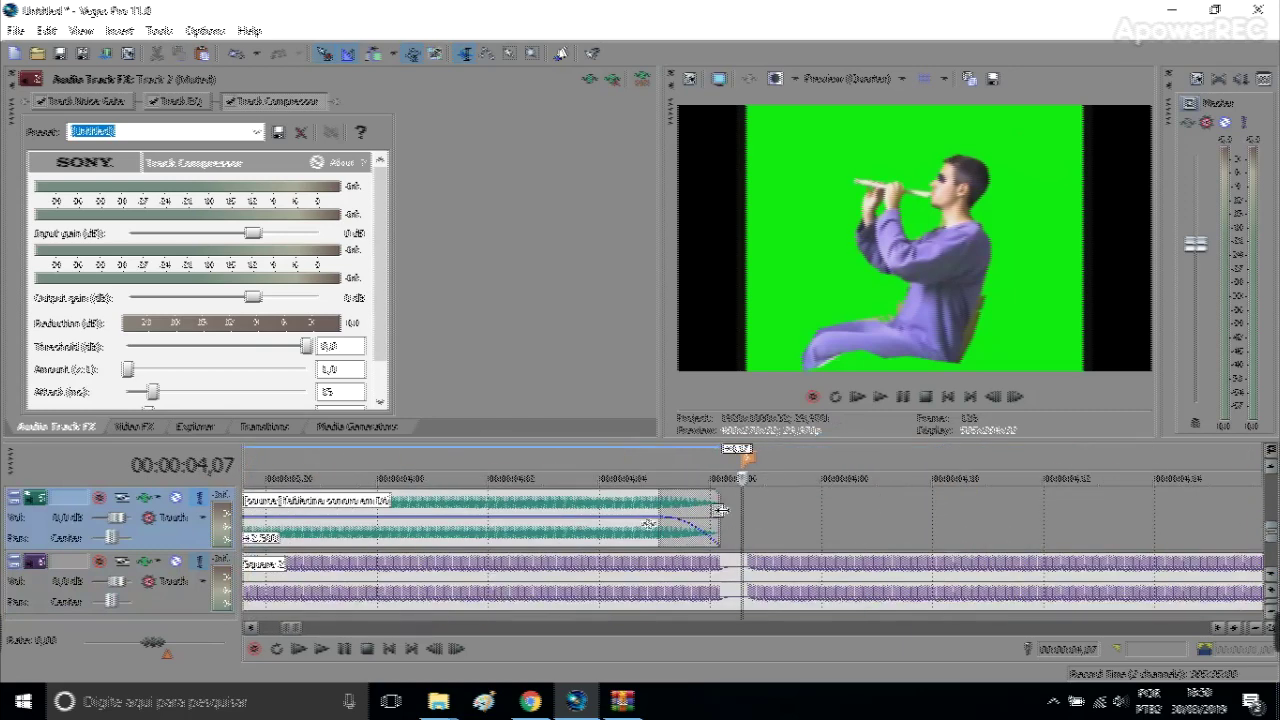
left_click_drag(724, 518, 862, 514)
left_click(838, 399)
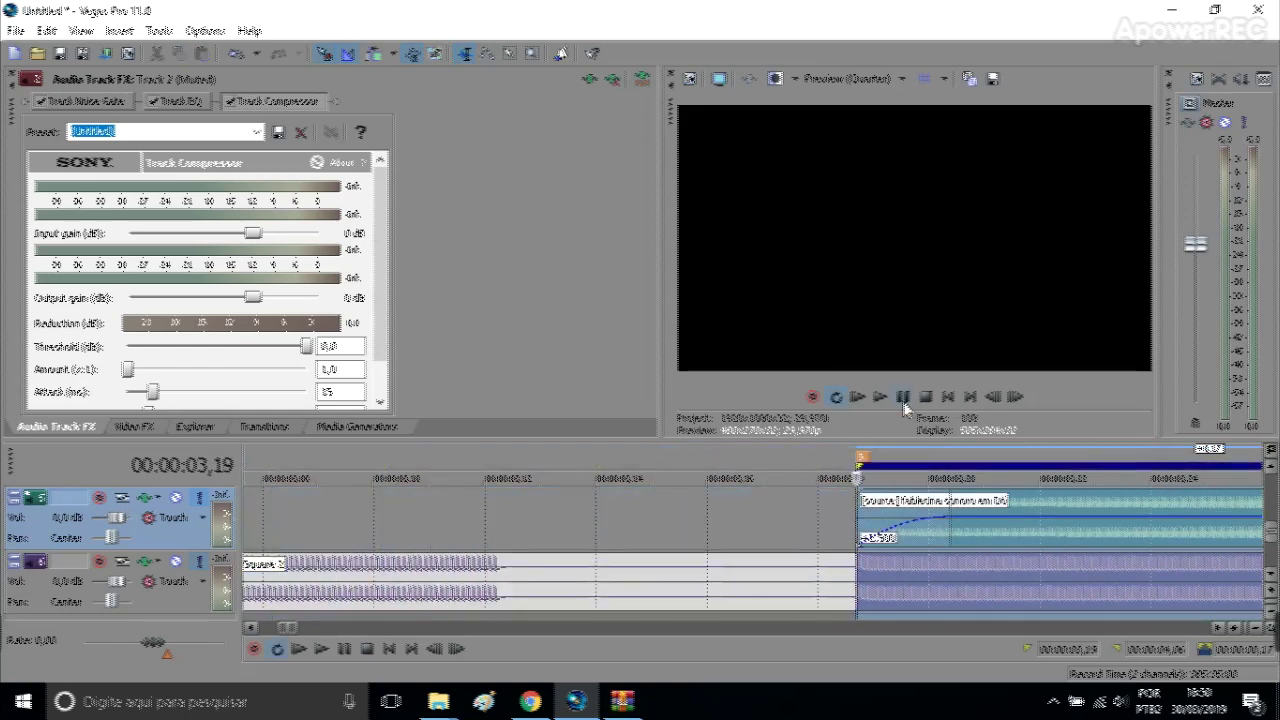
left_click(880, 397)
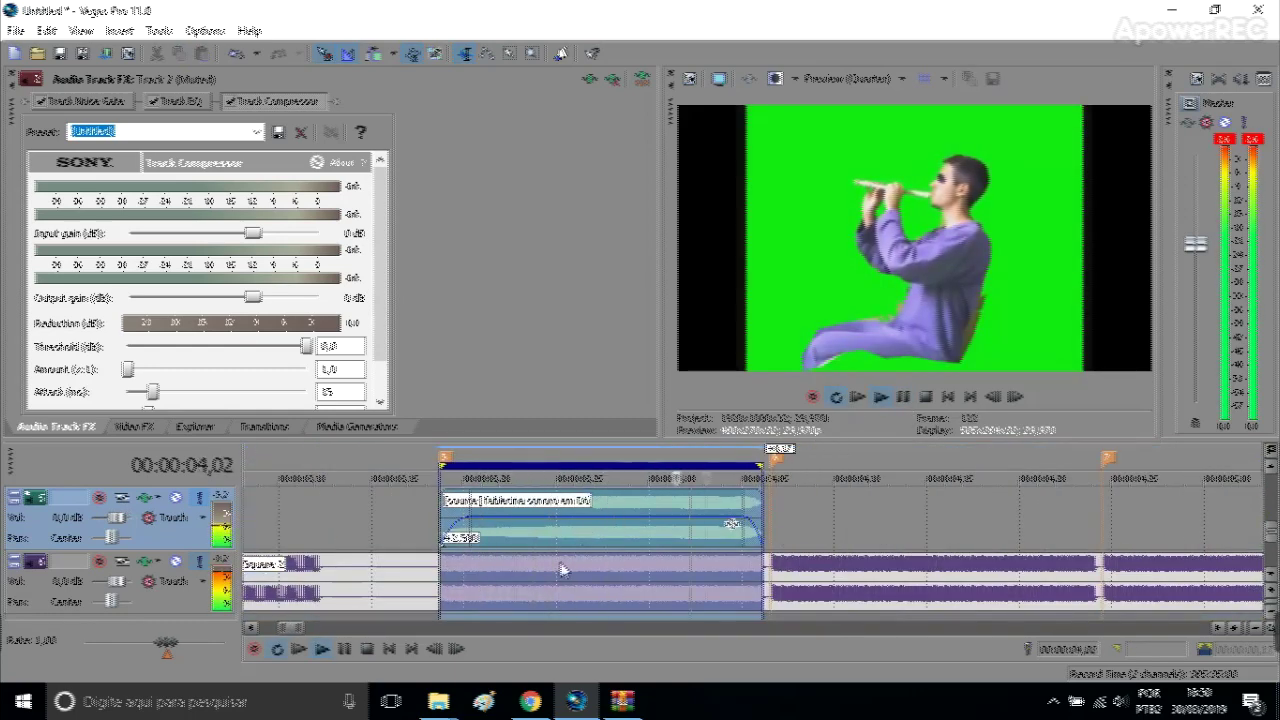
Lower the Square 2 event's gain to about -7.9 dB and shift the pasted flute clip's pitch to -1.500 to match its note
left_click_drag(551, 566, 556, 598)
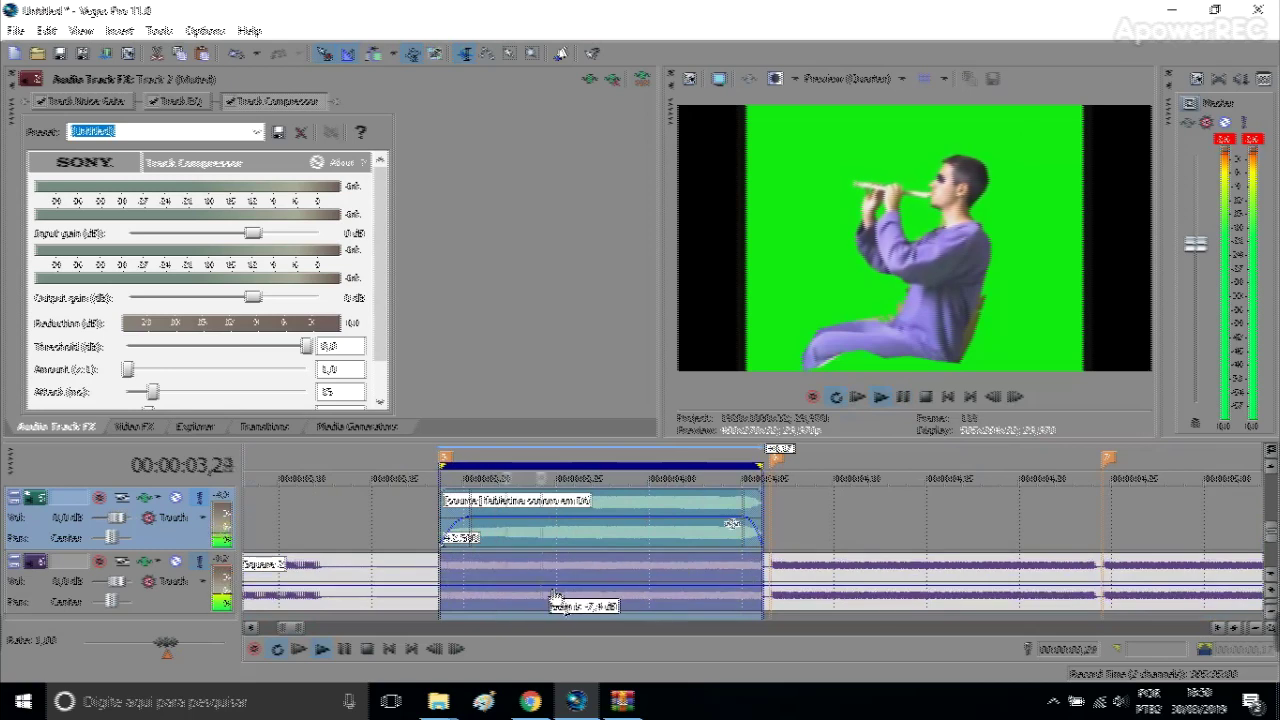
left_click(551, 531)
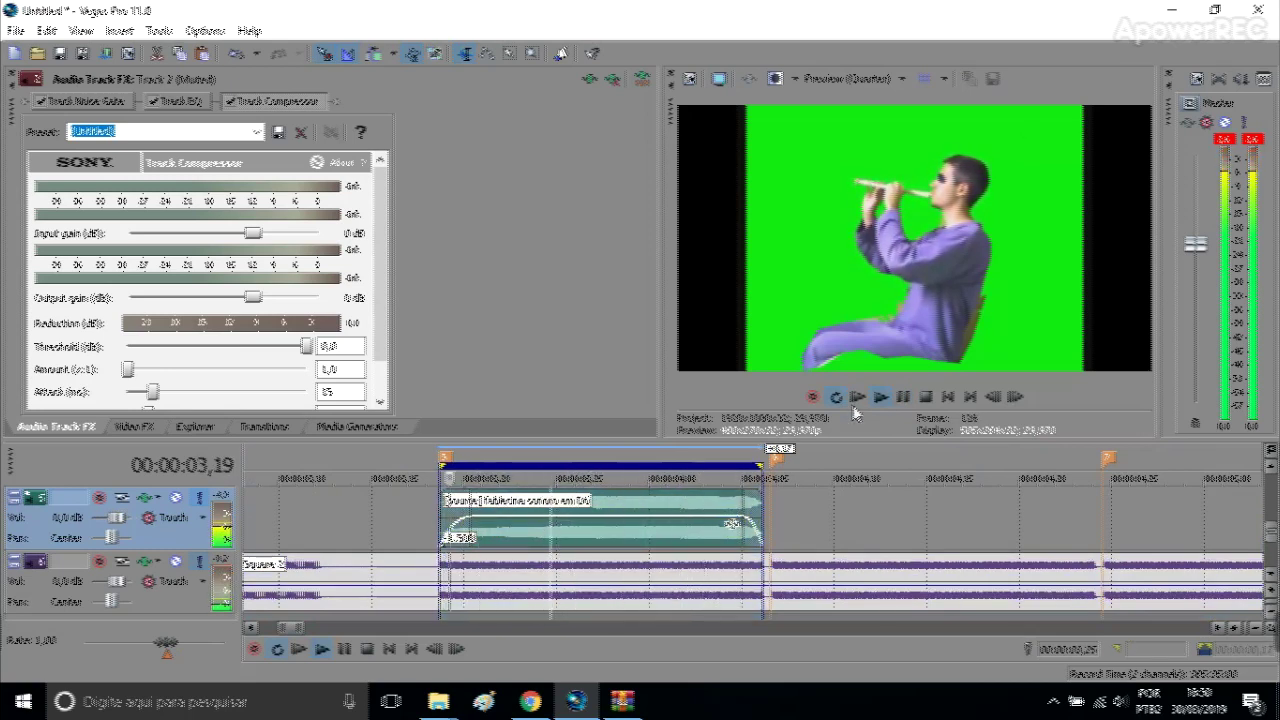
key("space")
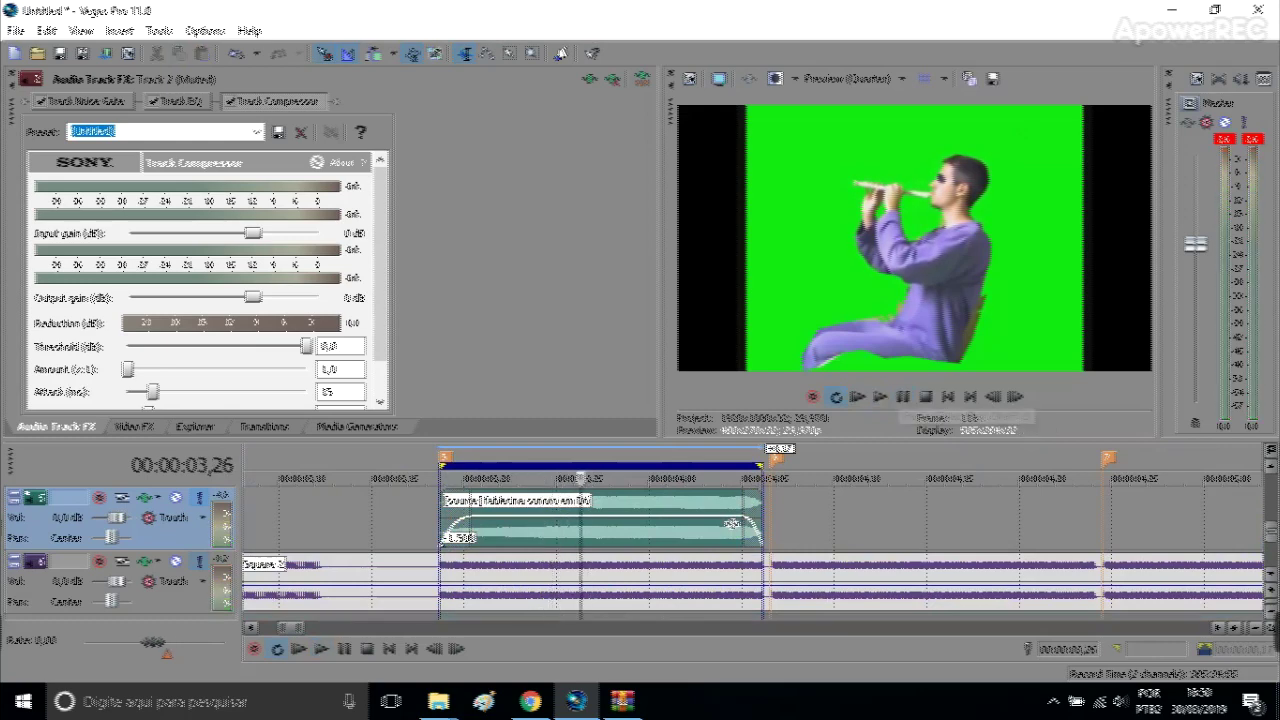
left_click(1271, 469)
scroll(902, 536, "down", 1)
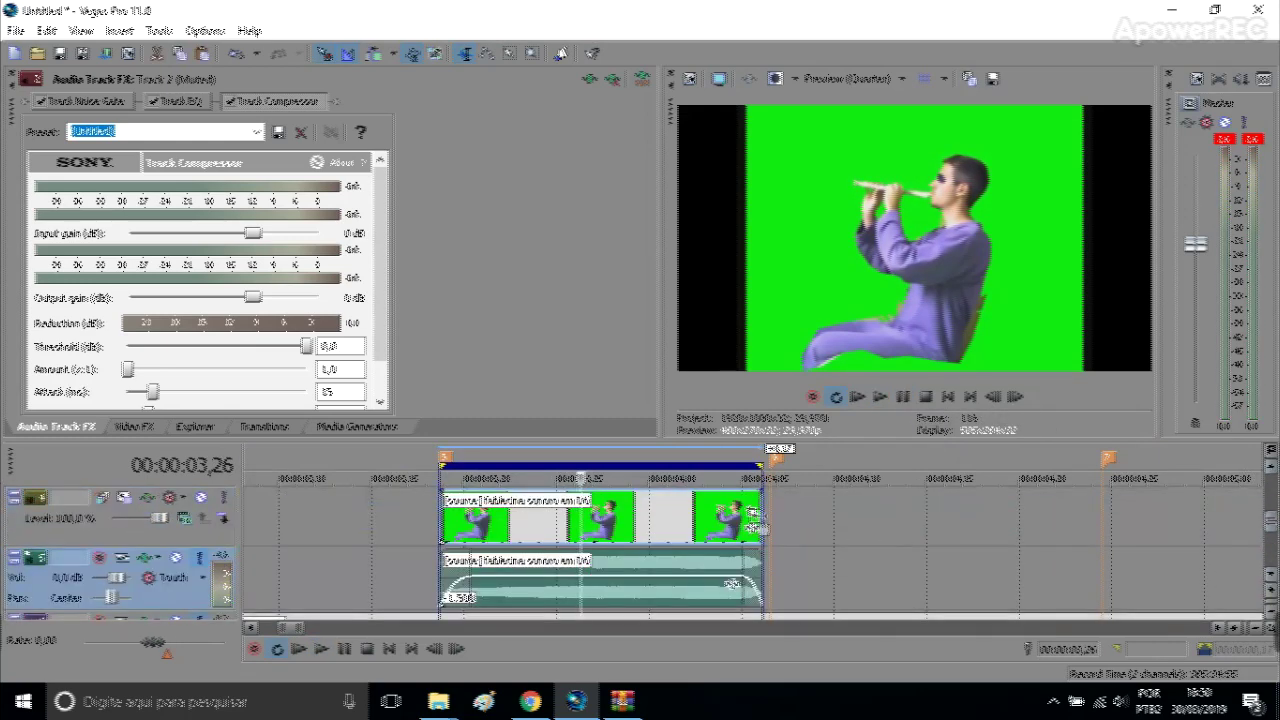
Paste the tuned flute clip again at 00:00:04,07, set a loop region over it and play it
left_click(755, 525)
left_click(791, 517)
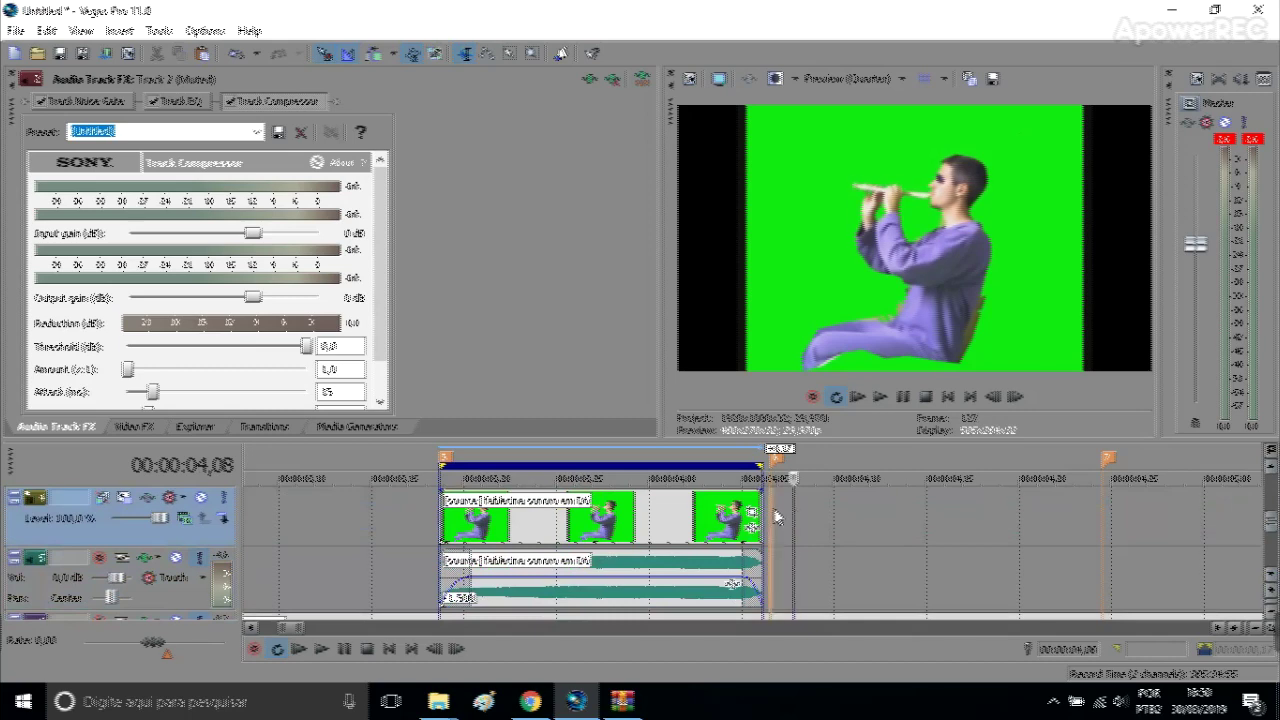
key("ctrl+v")
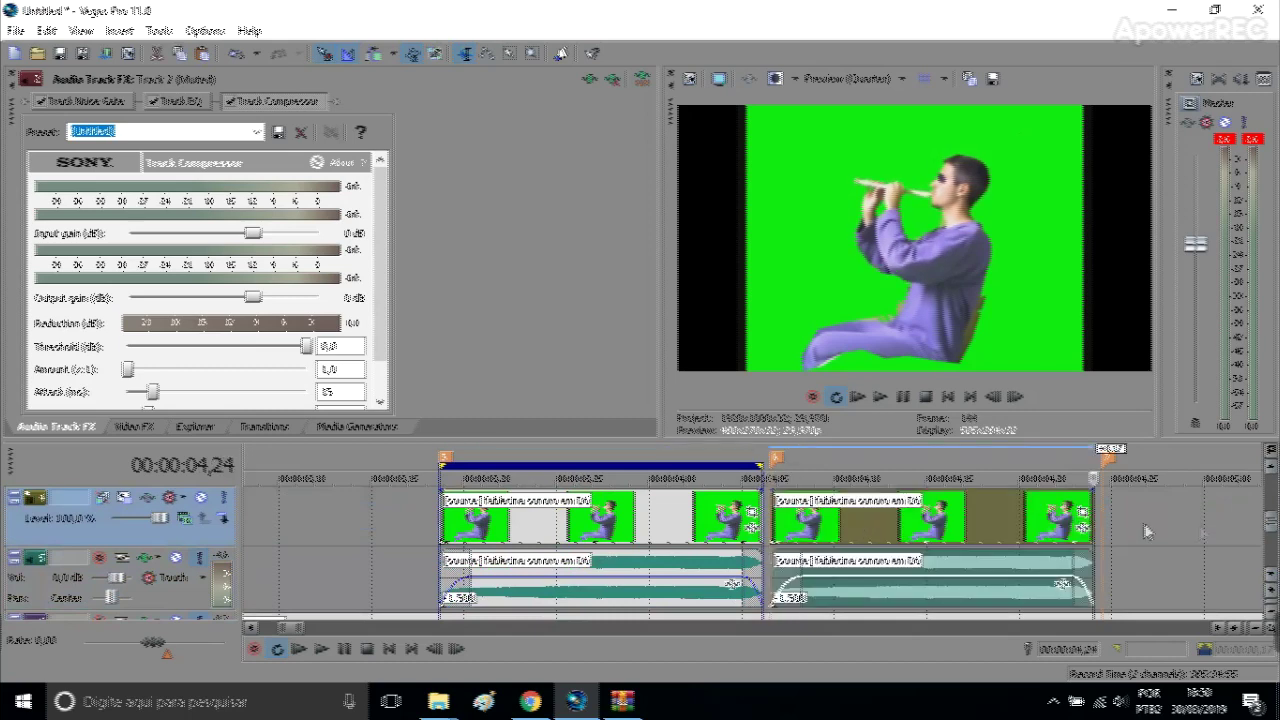
double_click(1090, 520)
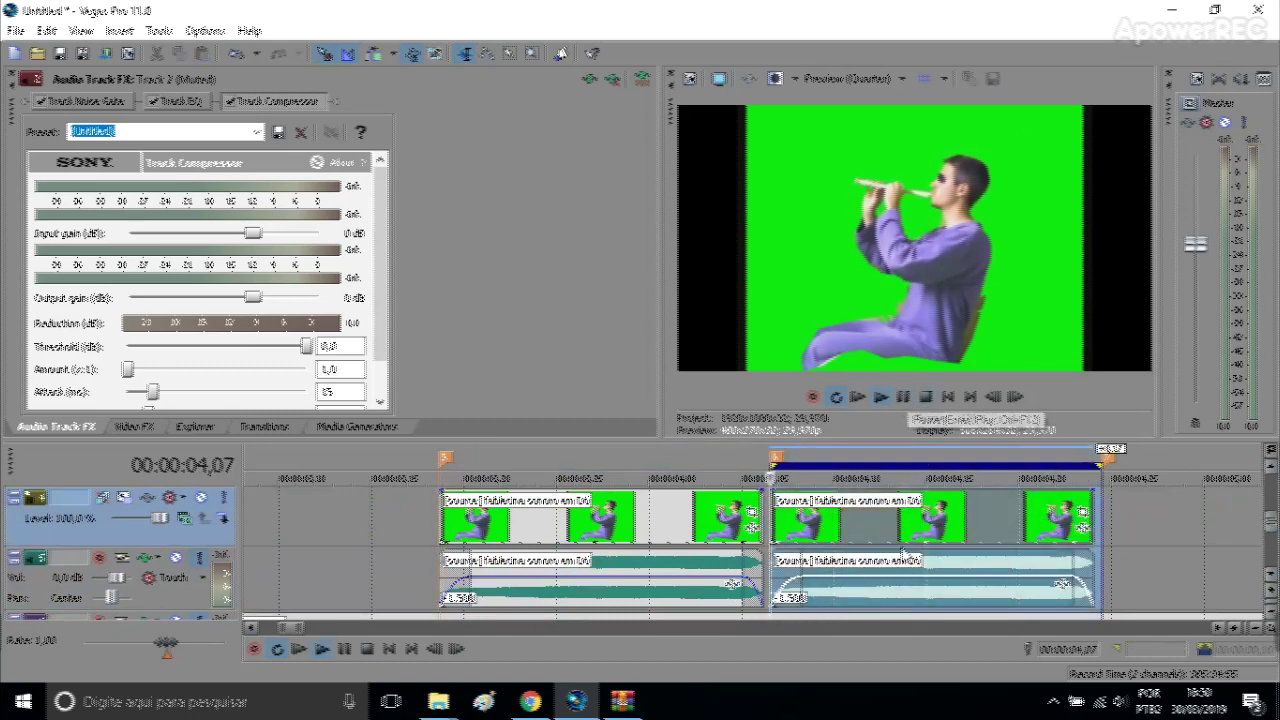
key("space")
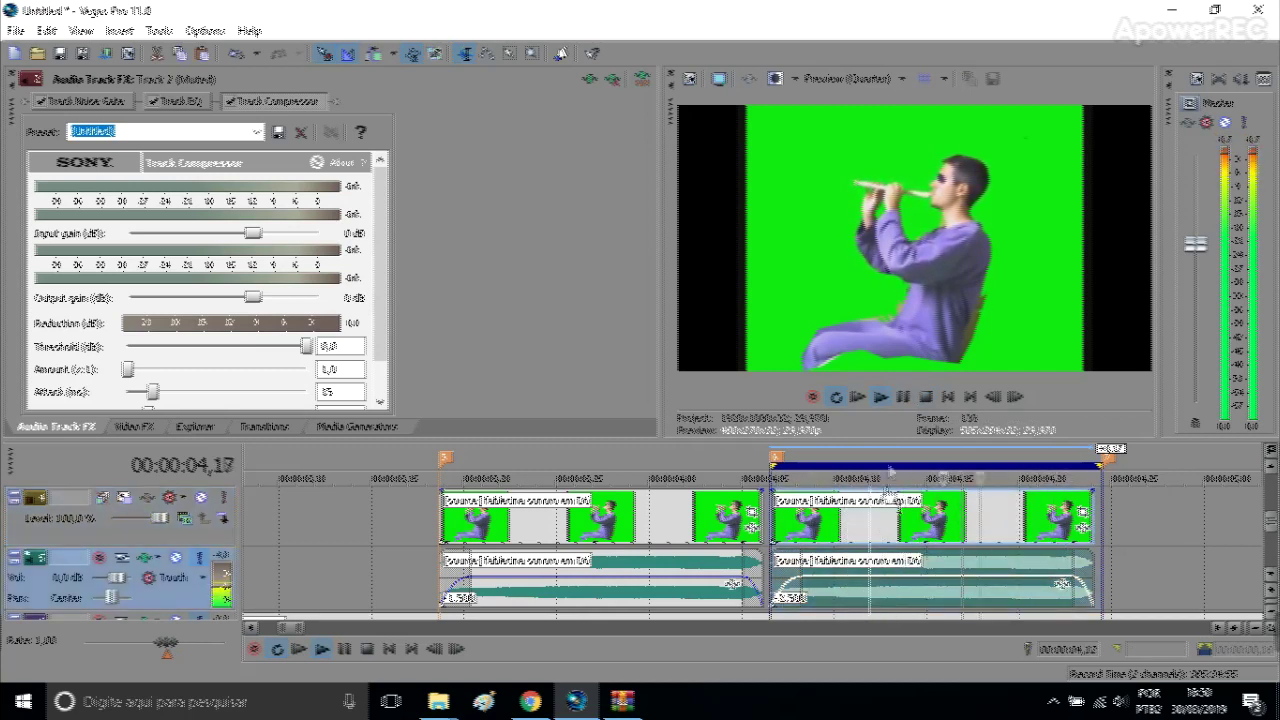
key("space")
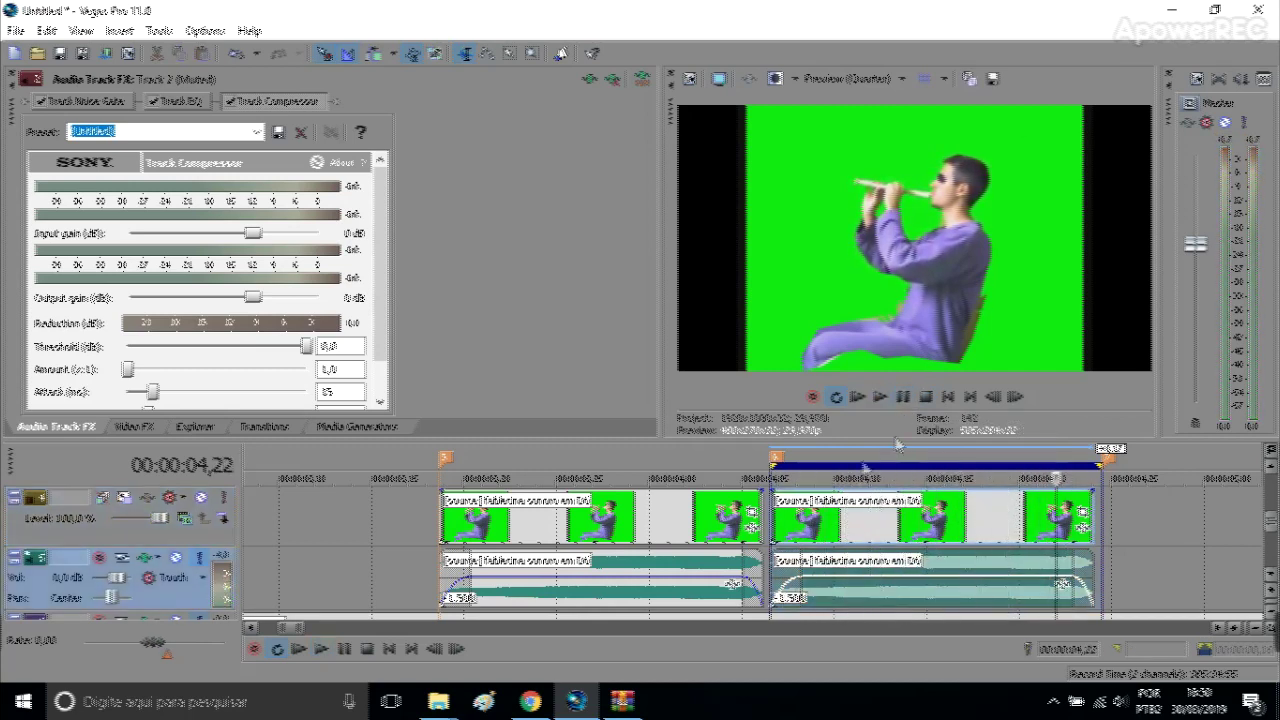
Paste a third copy of the tuned flute clip at 00:00:04,25, set a loop region over it and play it
left_click(843, 532)
left_click(1110, 514)
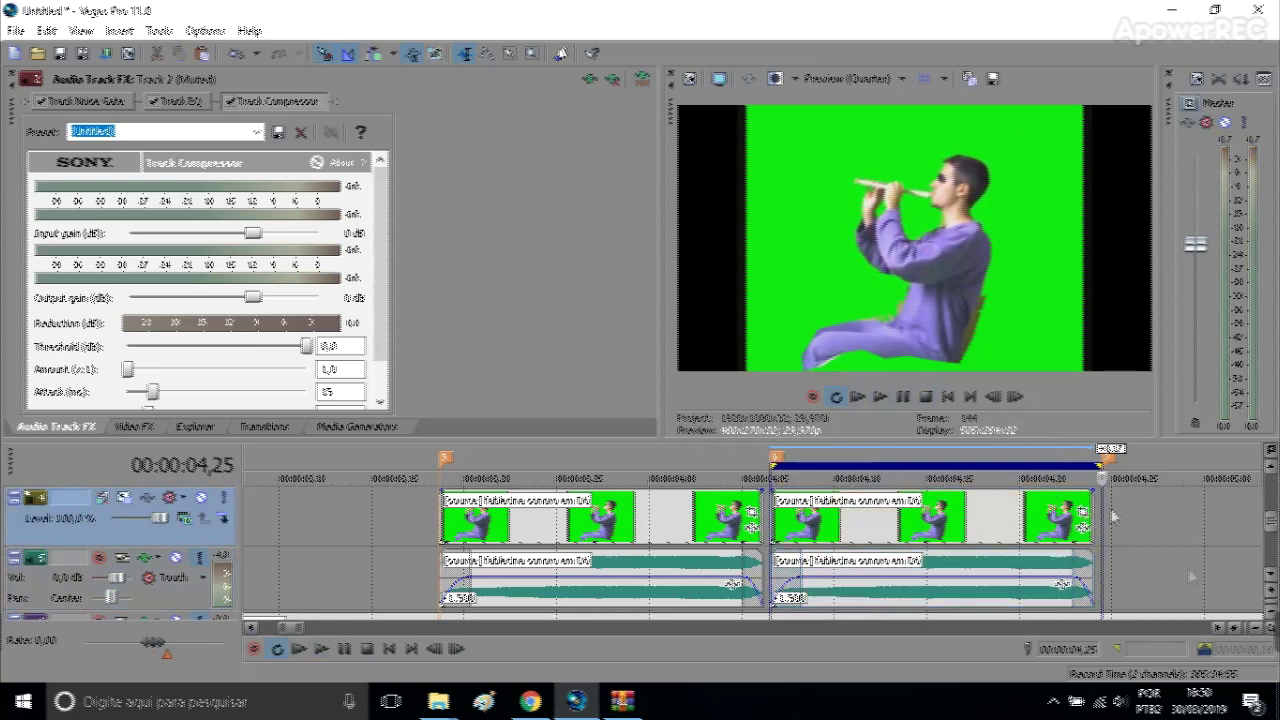
key("ctrl+v")
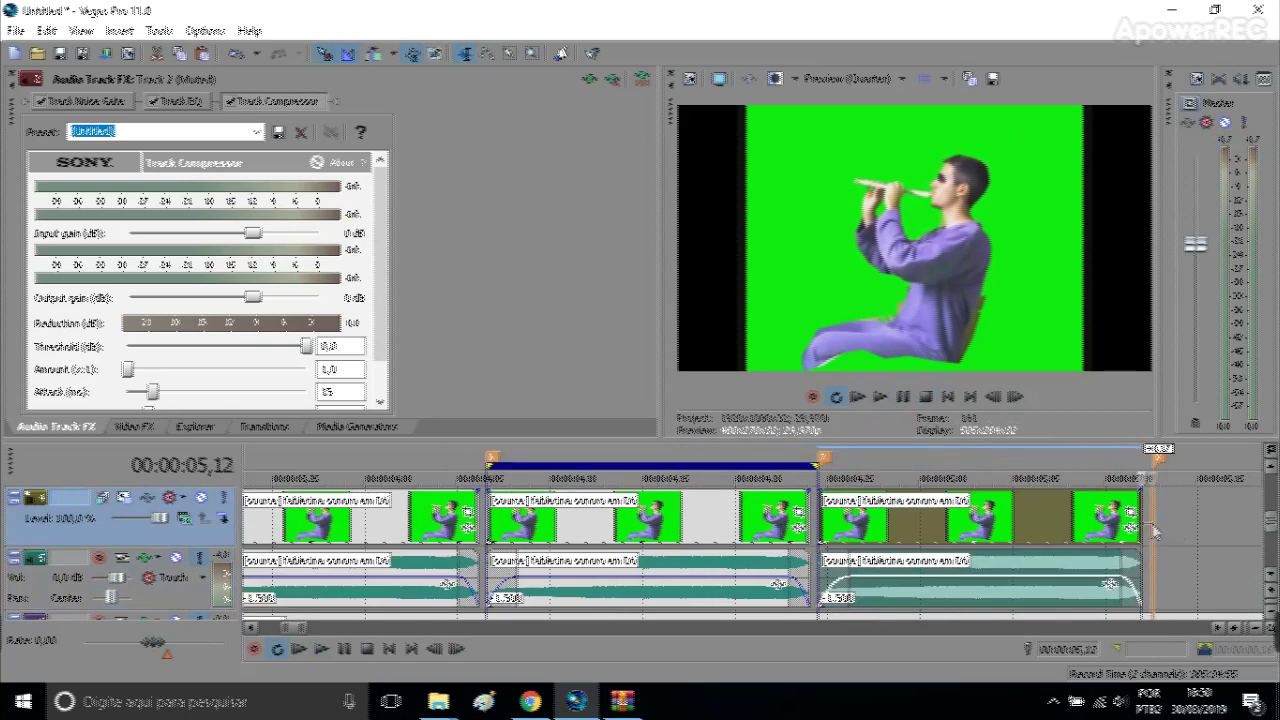
double_click(1135, 525)
left_click(880, 396)
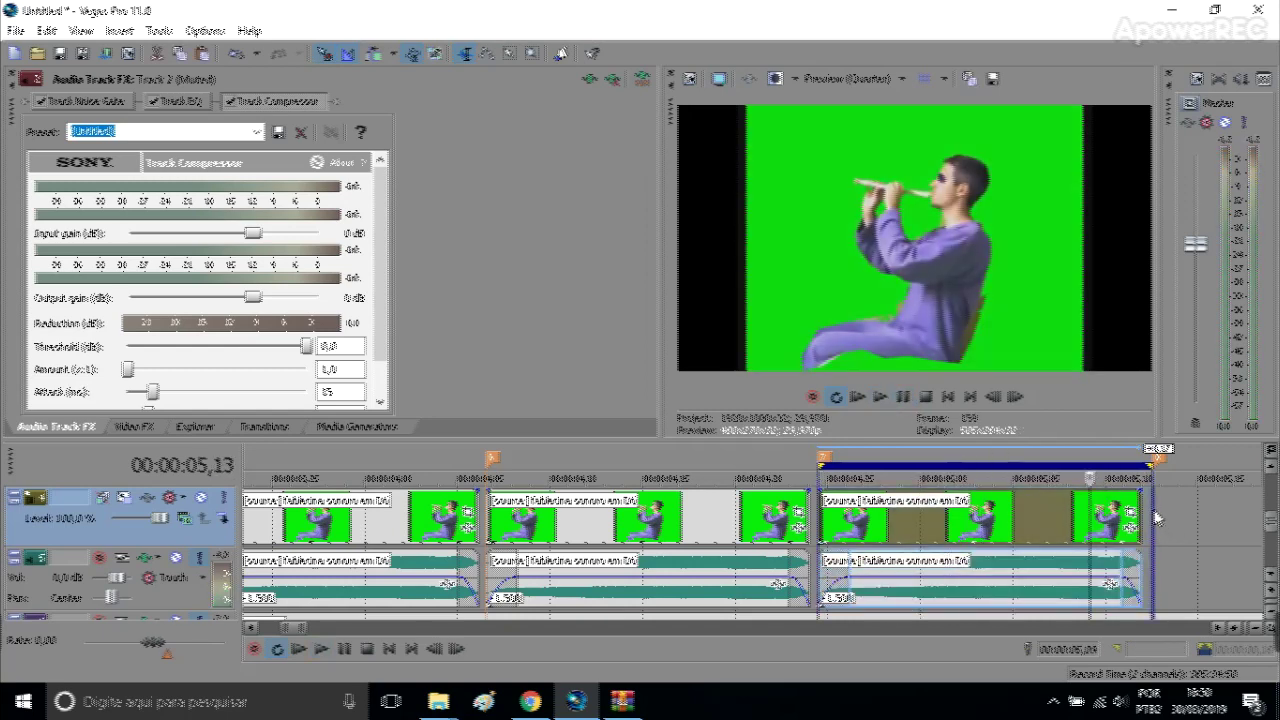
Paste a fourth flute copy at 00:00:05,13 and play a loop region from 00:00:05,13 to 00:00:06,01 over it with Square 2
left_click_drag(1272, 530, 1274, 538)
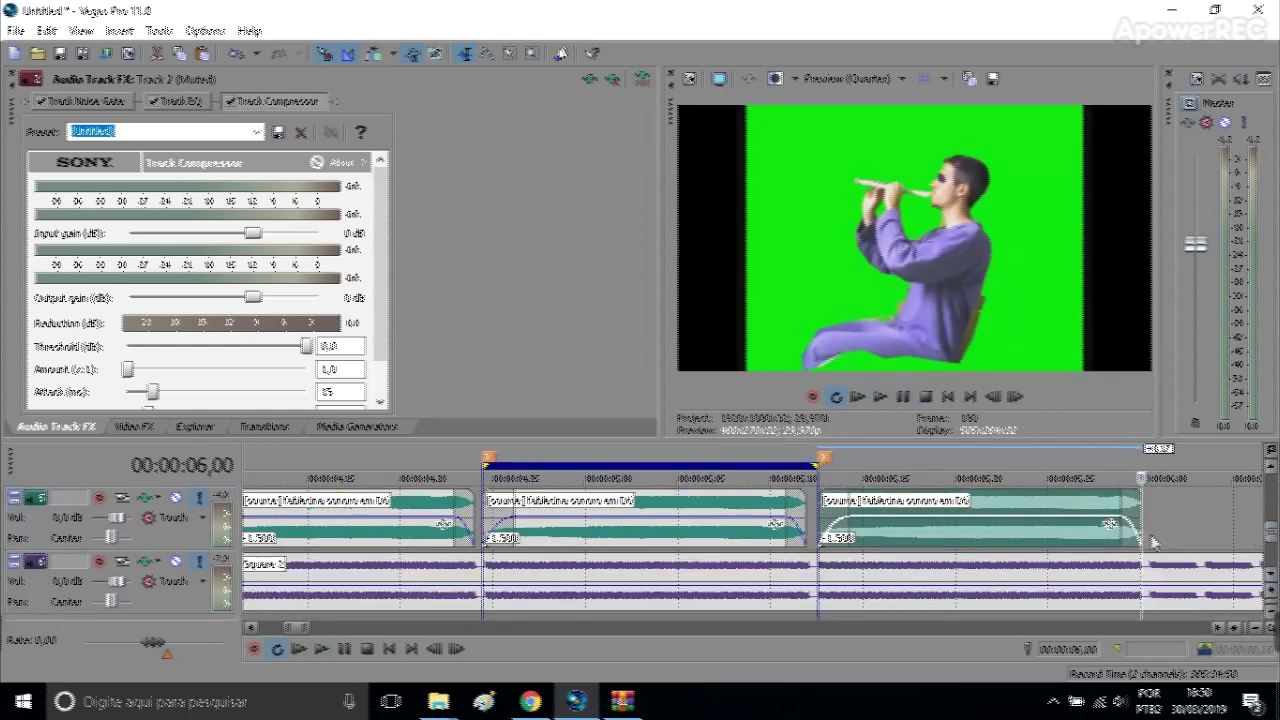
left_click_drag(1150, 540, 818, 540)
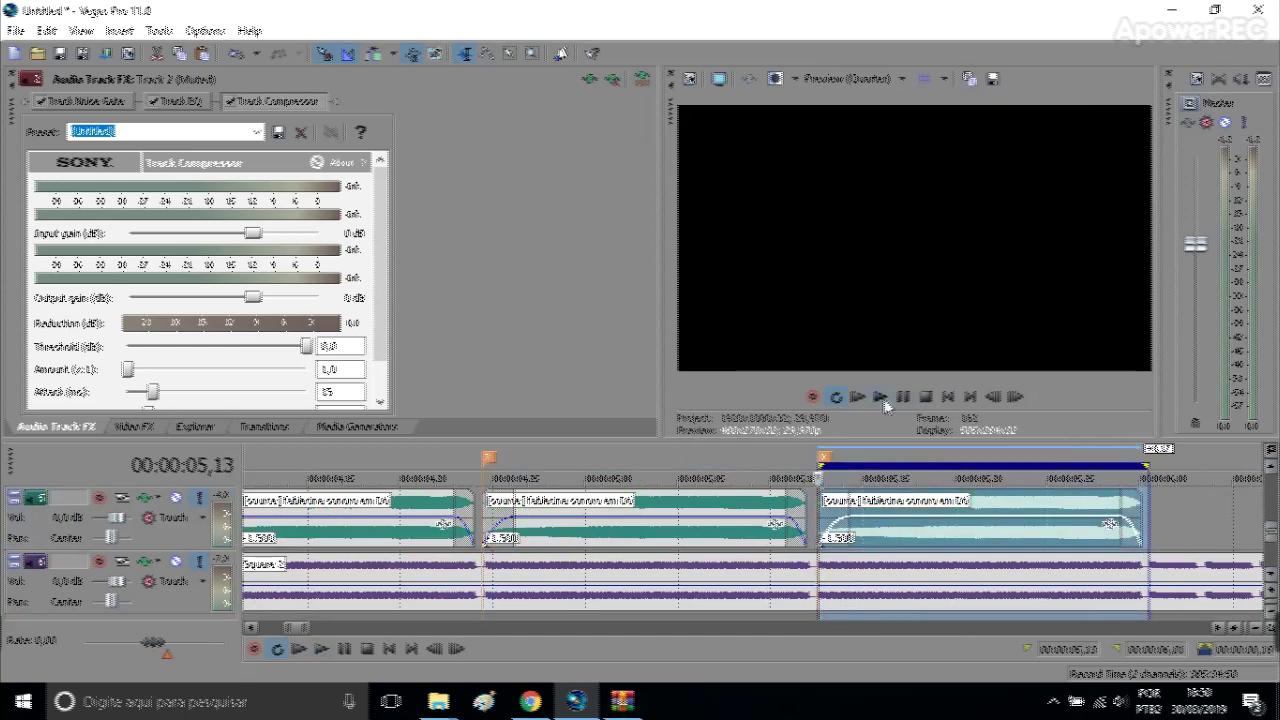
left_click(882, 399)
left_click(915, 538)
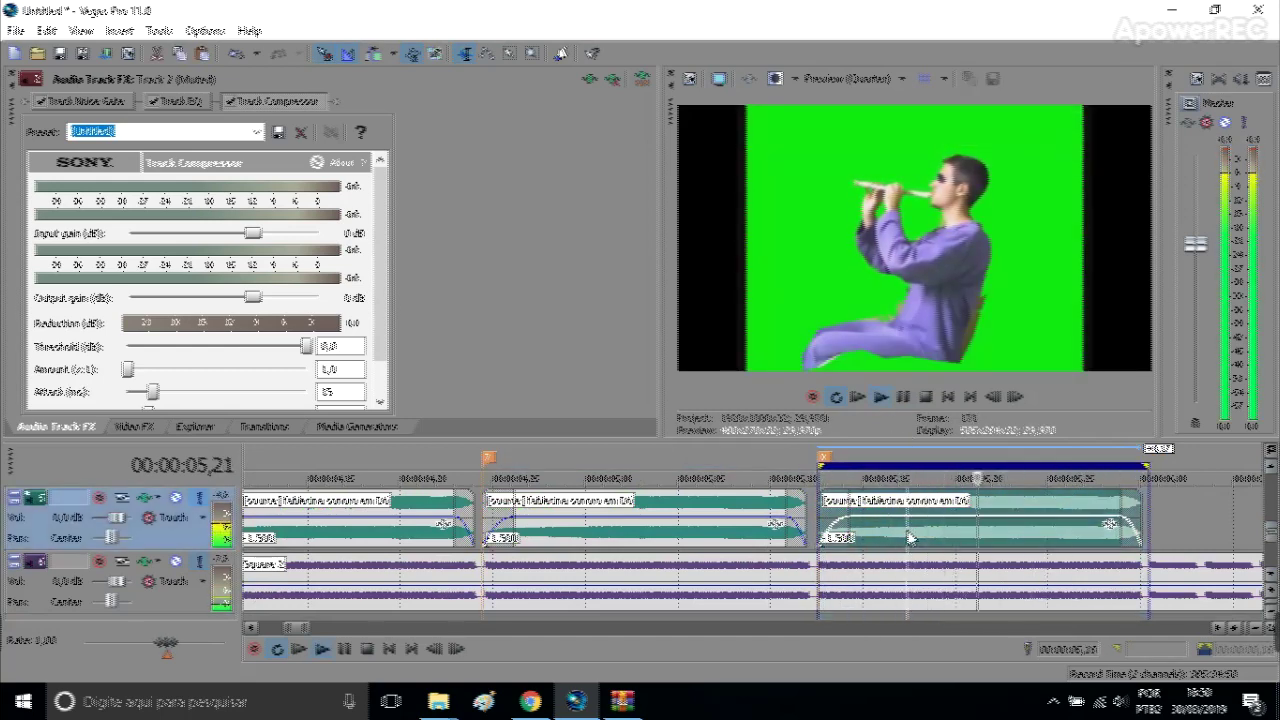
left_click(903, 398)
left_click(1194, 524)
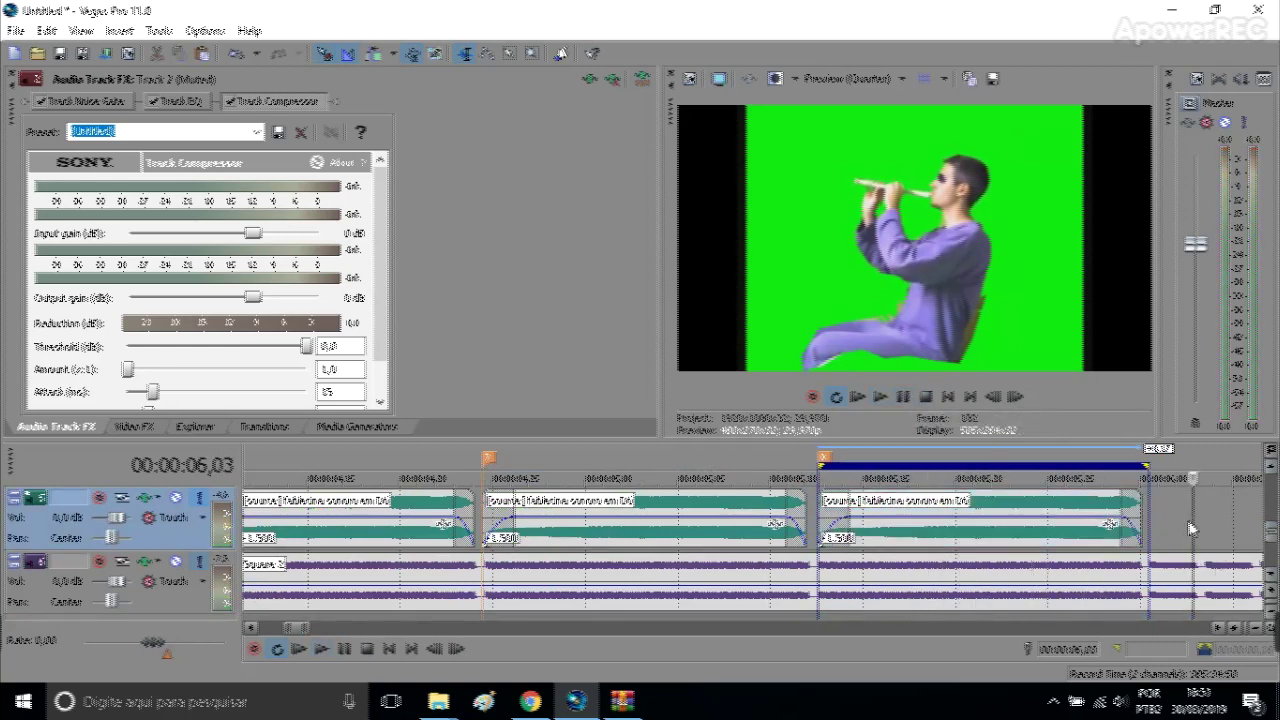
Turn off loop playback and play all four new flute clips from 00:00:03,19
scroll(797, 506, "down", 6)
left_click(432, 507)
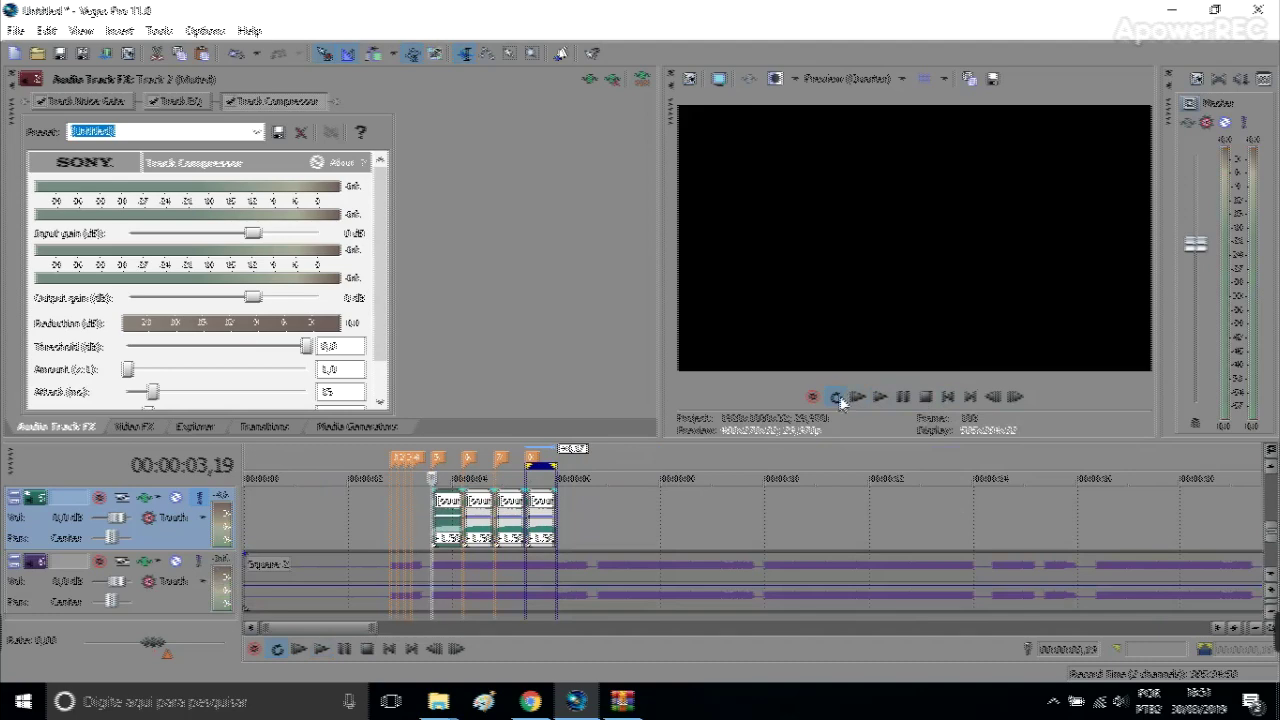
left_click(880, 397)
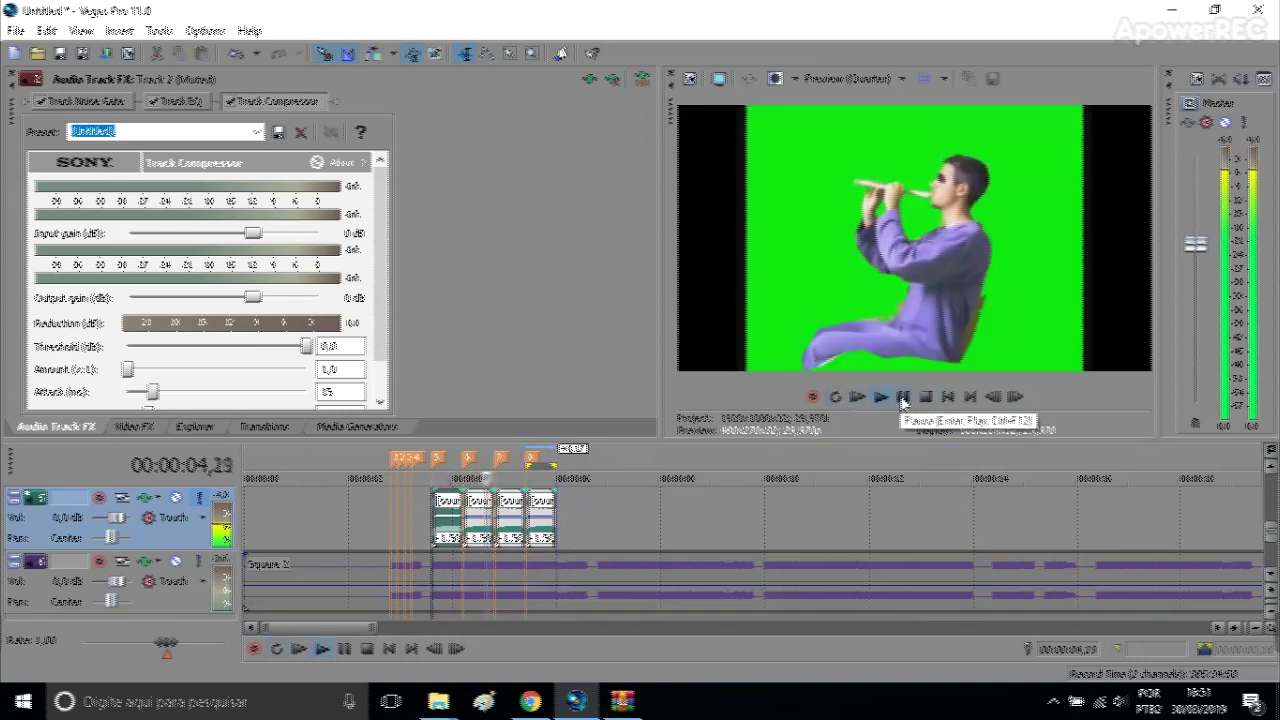
left_click(902, 397)
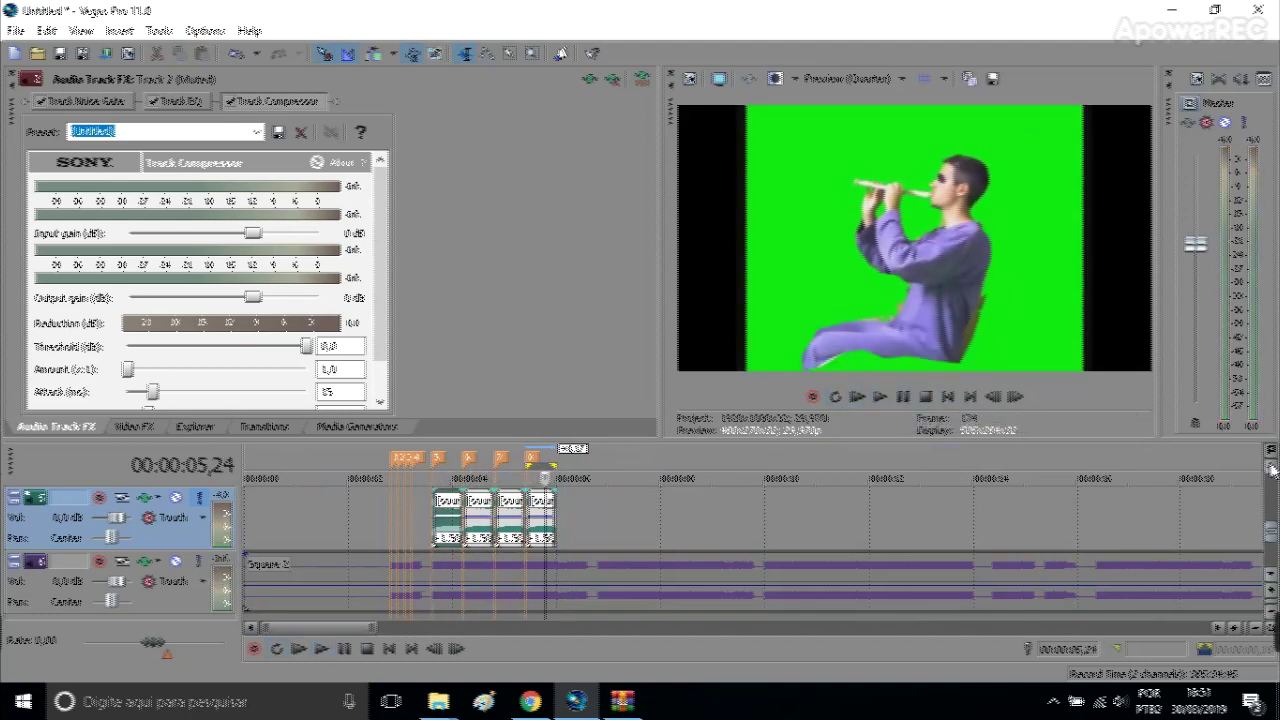
Solo audio track 2 as well and play both flute tracks together from 00:00:03,19
left_click(1270, 466)
left_click(1270, 466)
left_click(198, 498)
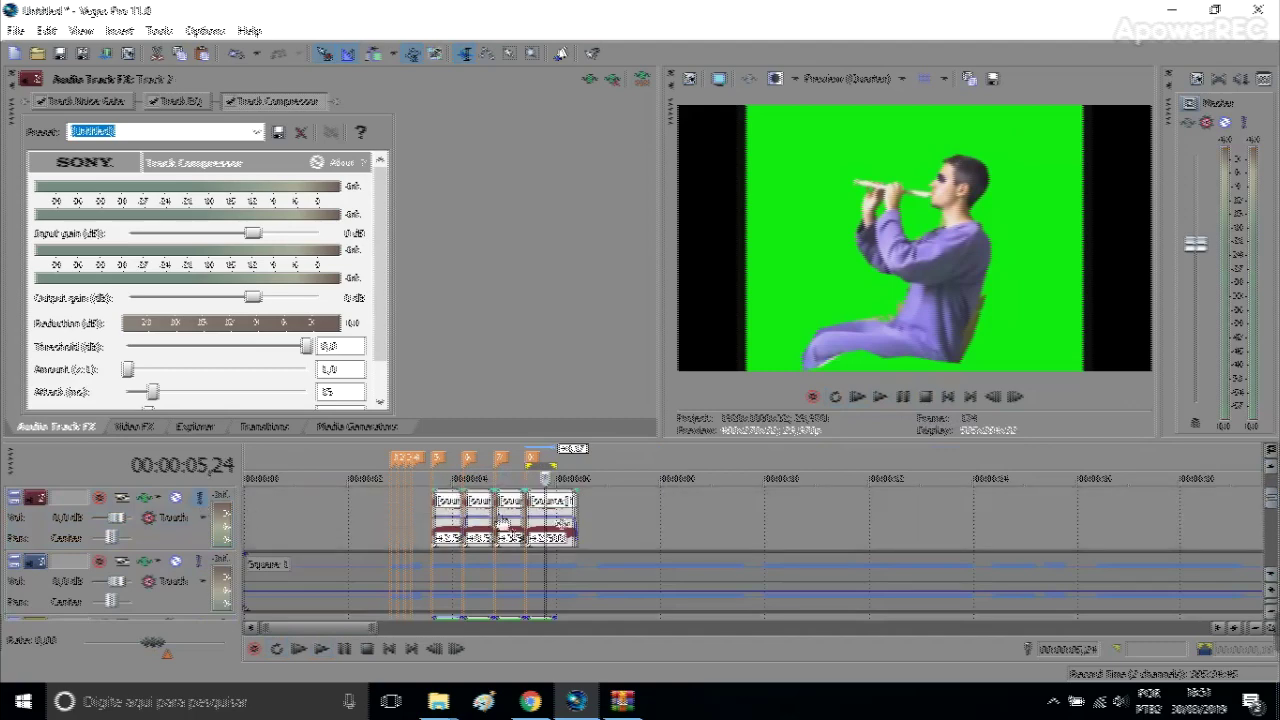
left_click(433, 509)
left_click(903, 398)
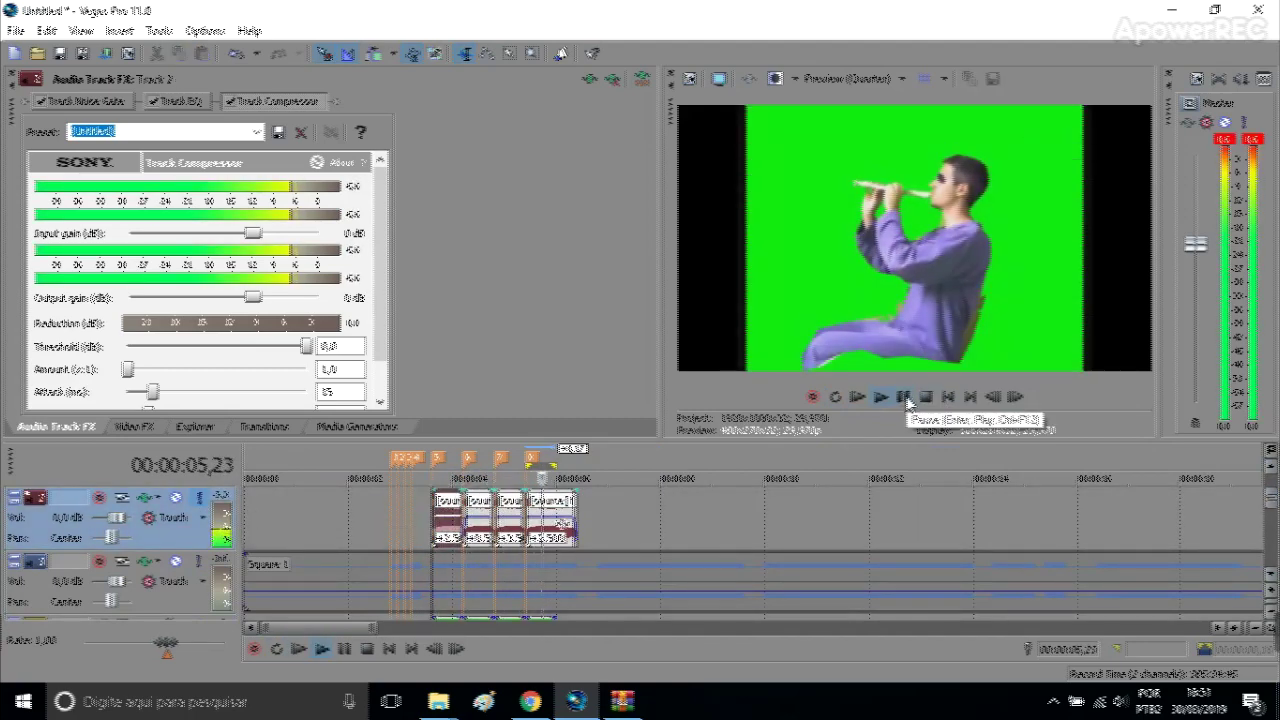
left_click(904, 397)
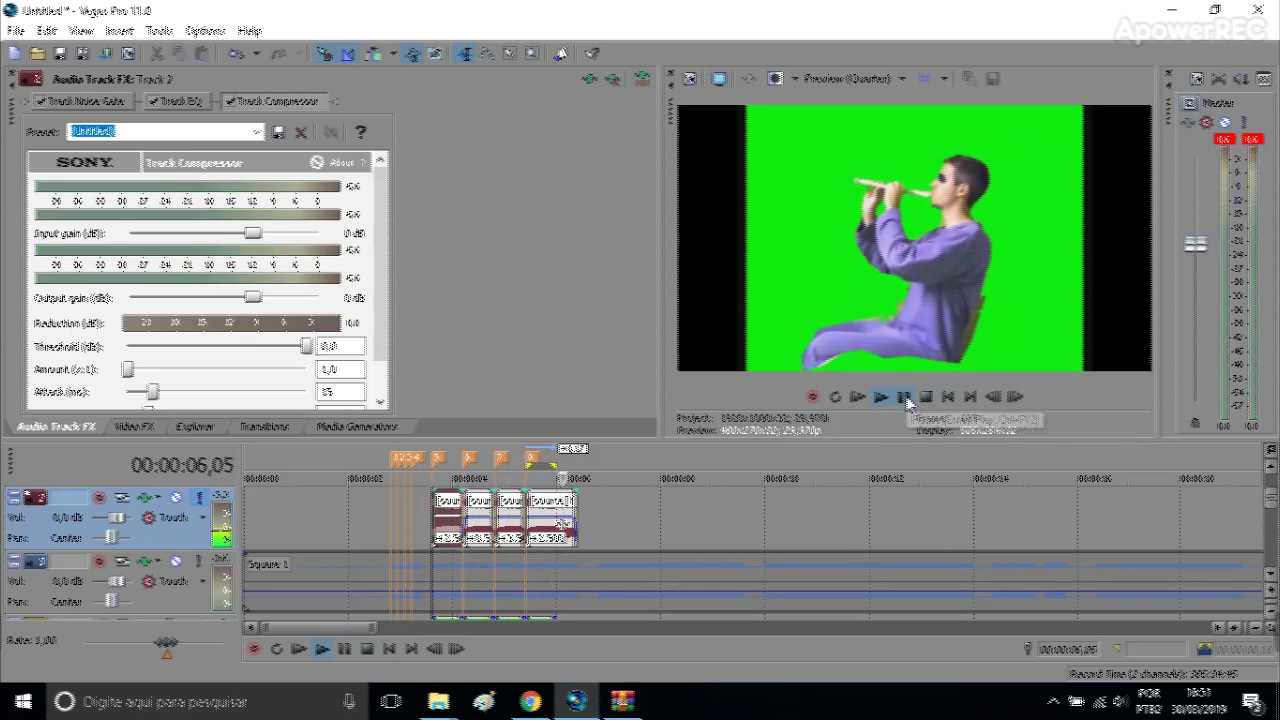
Return the cursor to 00:00:03,19 and lower the master volume to about -4.1 dB
left_click(434, 499)
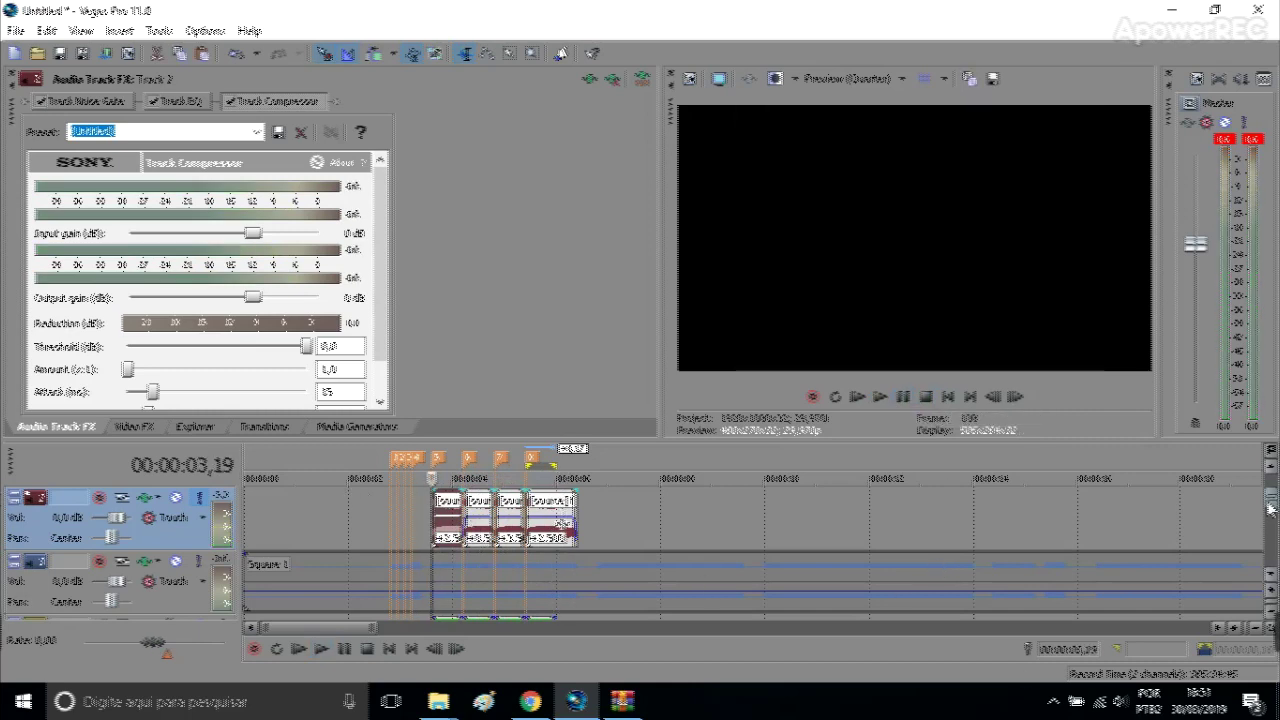
left_click_drag(1270, 508, 1270, 522)
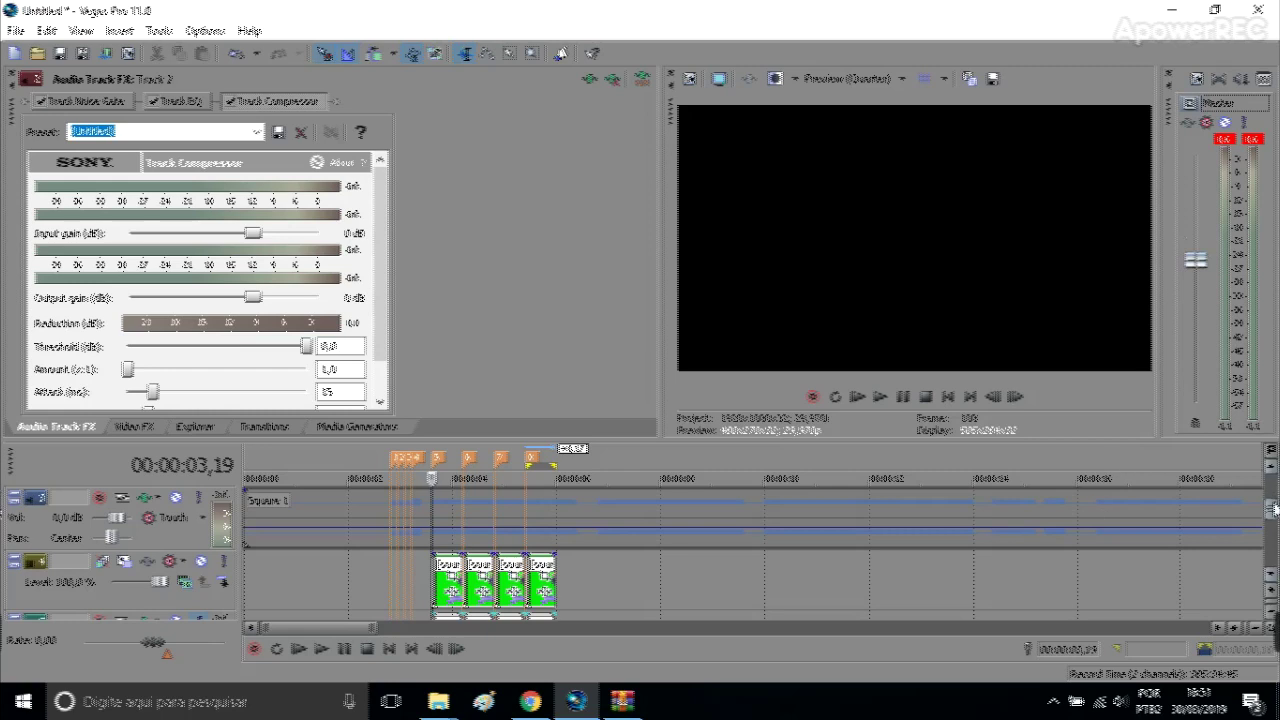
scroll(750, 550, "down", 2)
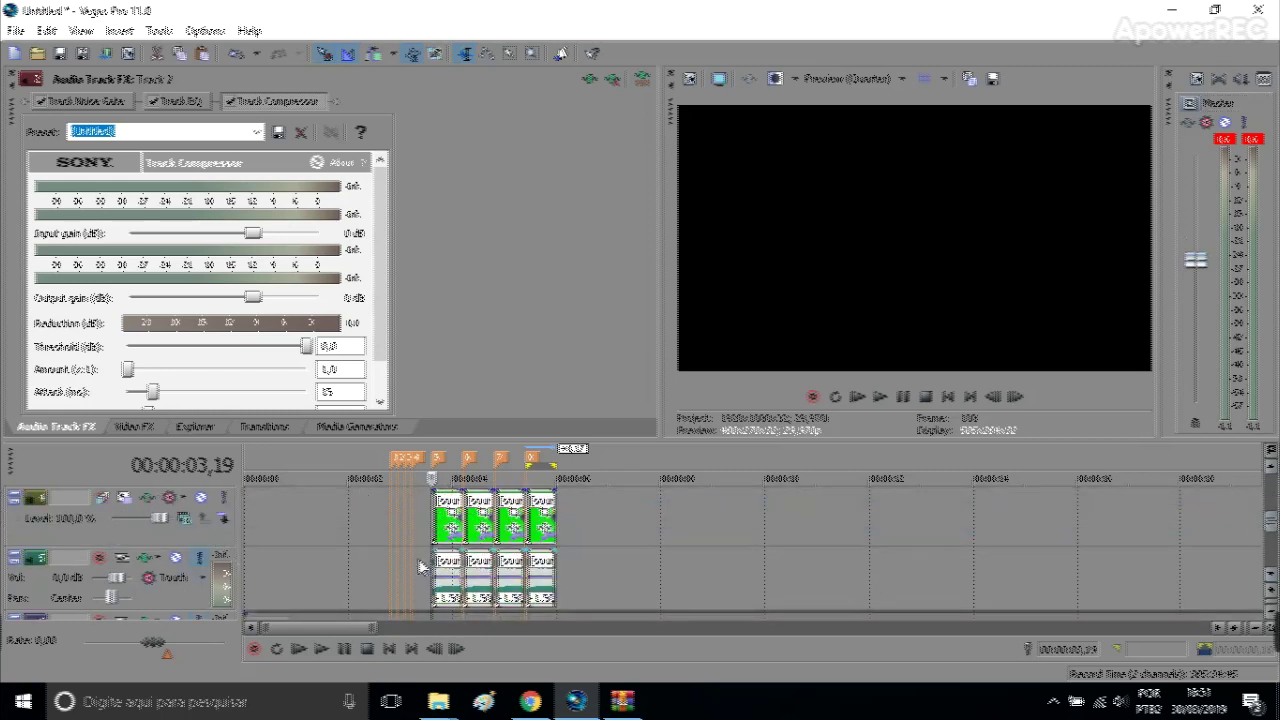
Lower the volume of audio track 5 to about -2.8 dB and play both flute tracks from 00:00:03,19
left_click(448, 535)
scroll(1050, 585, "up", 3)
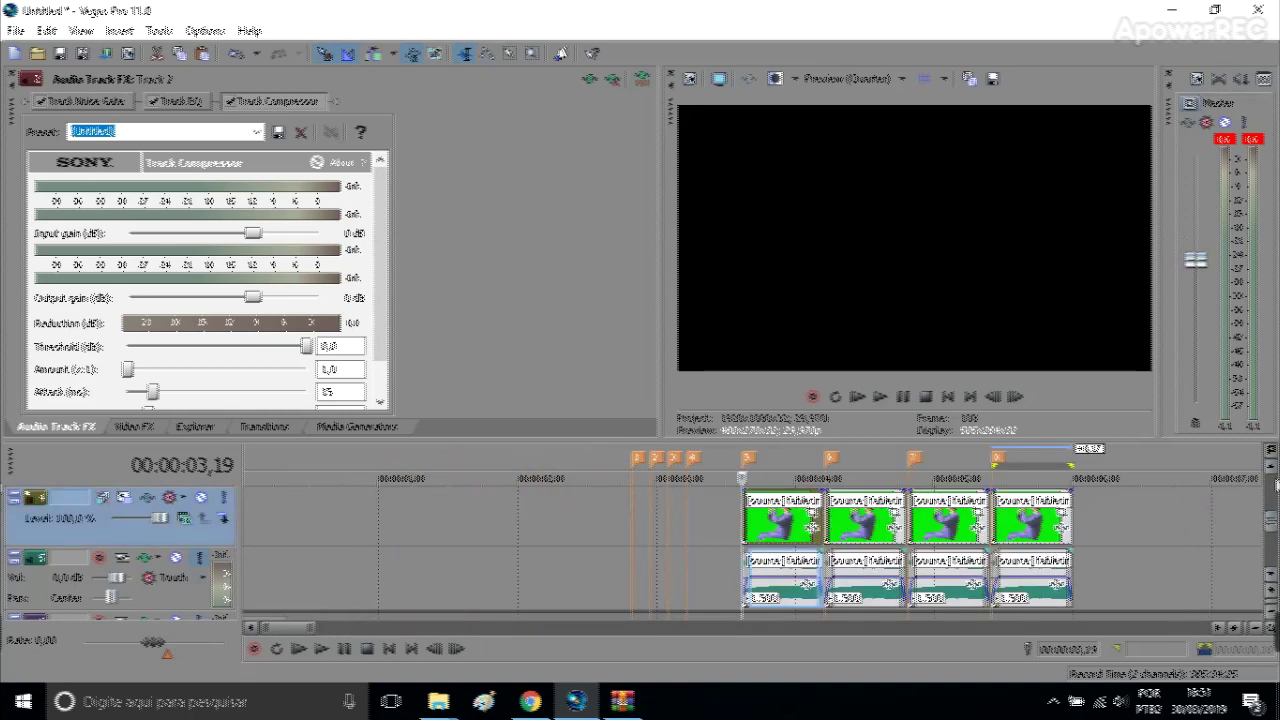
scroll(1275, 470, "down", 1)
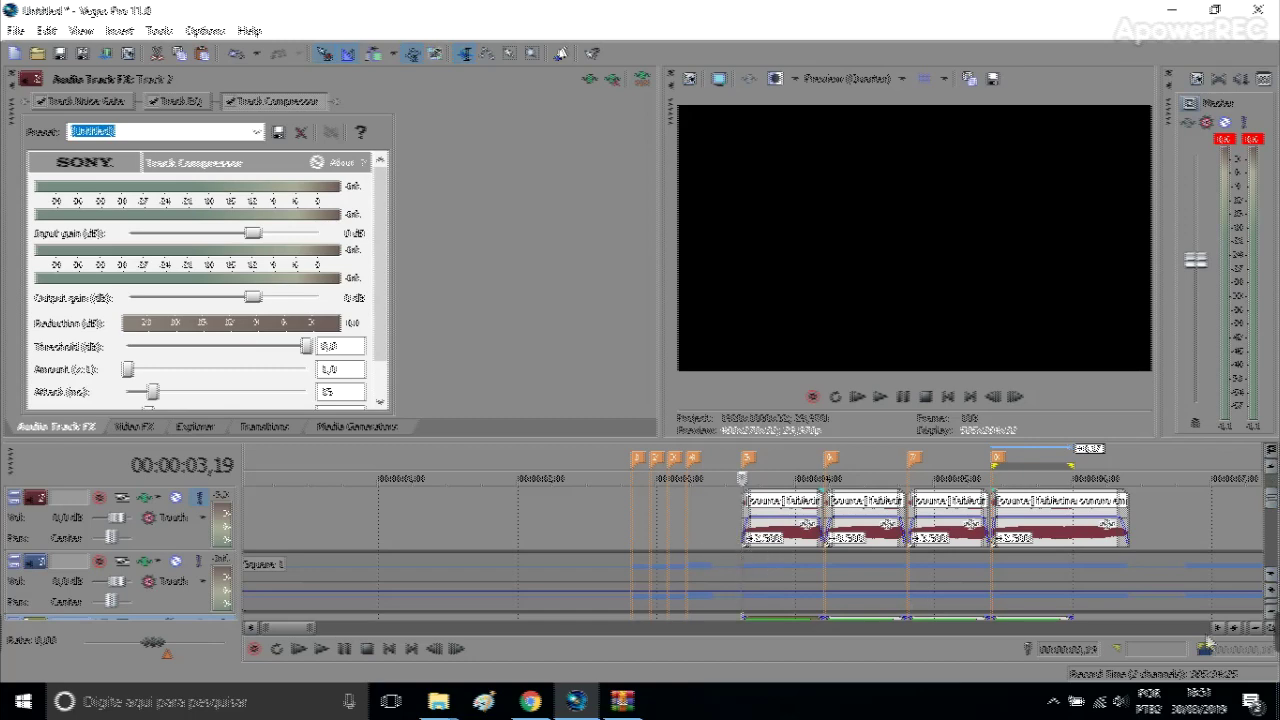
scroll(1272, 585, "up", 1)
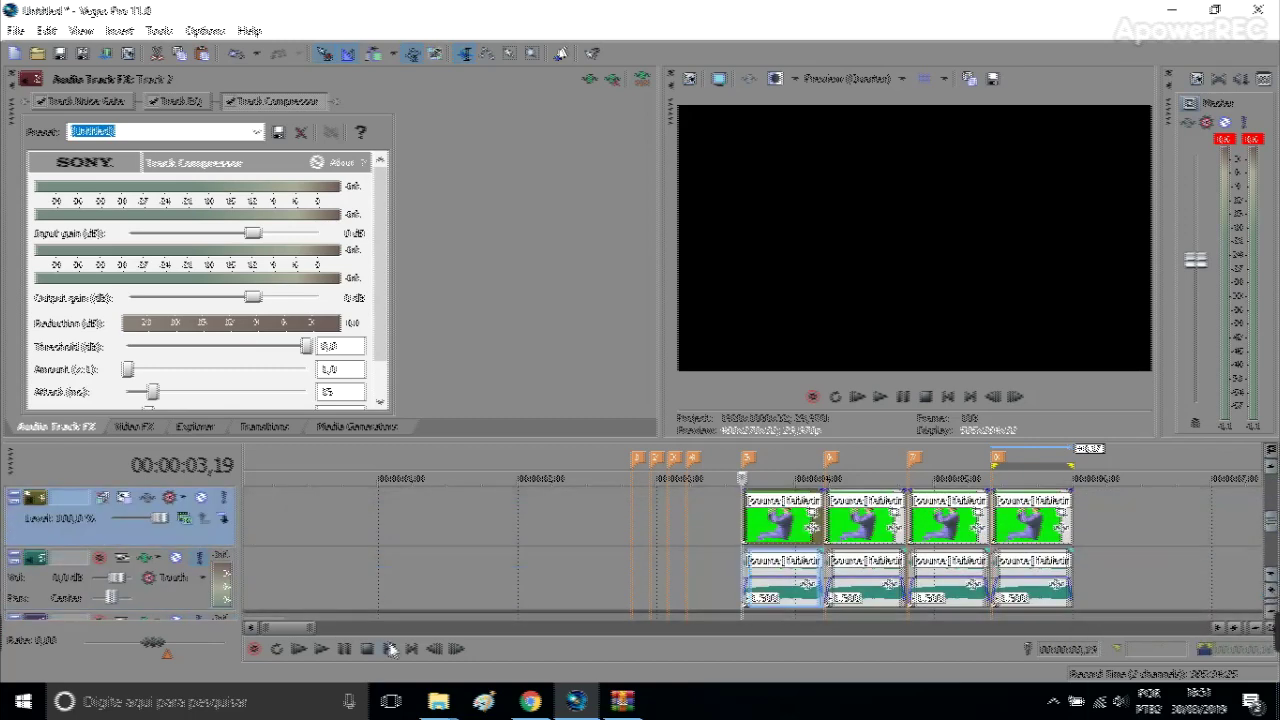
left_click_drag(117, 578, 112, 582)
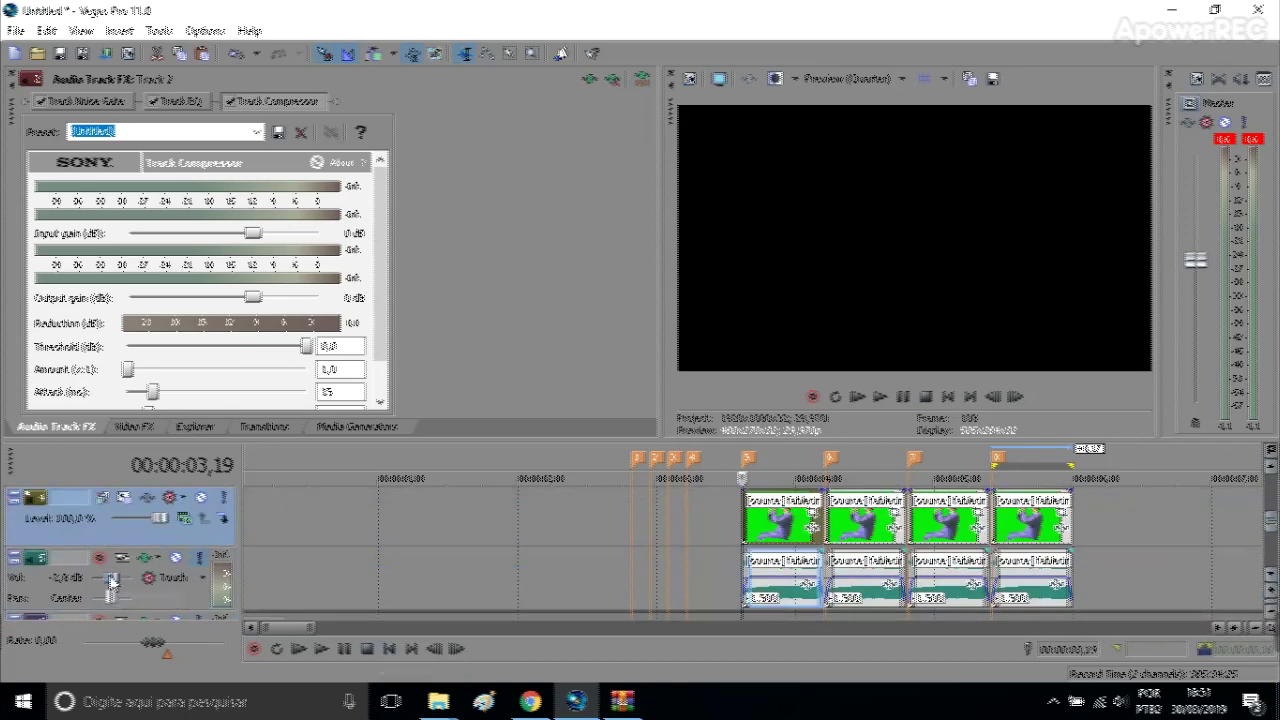
left_click(891, 399)
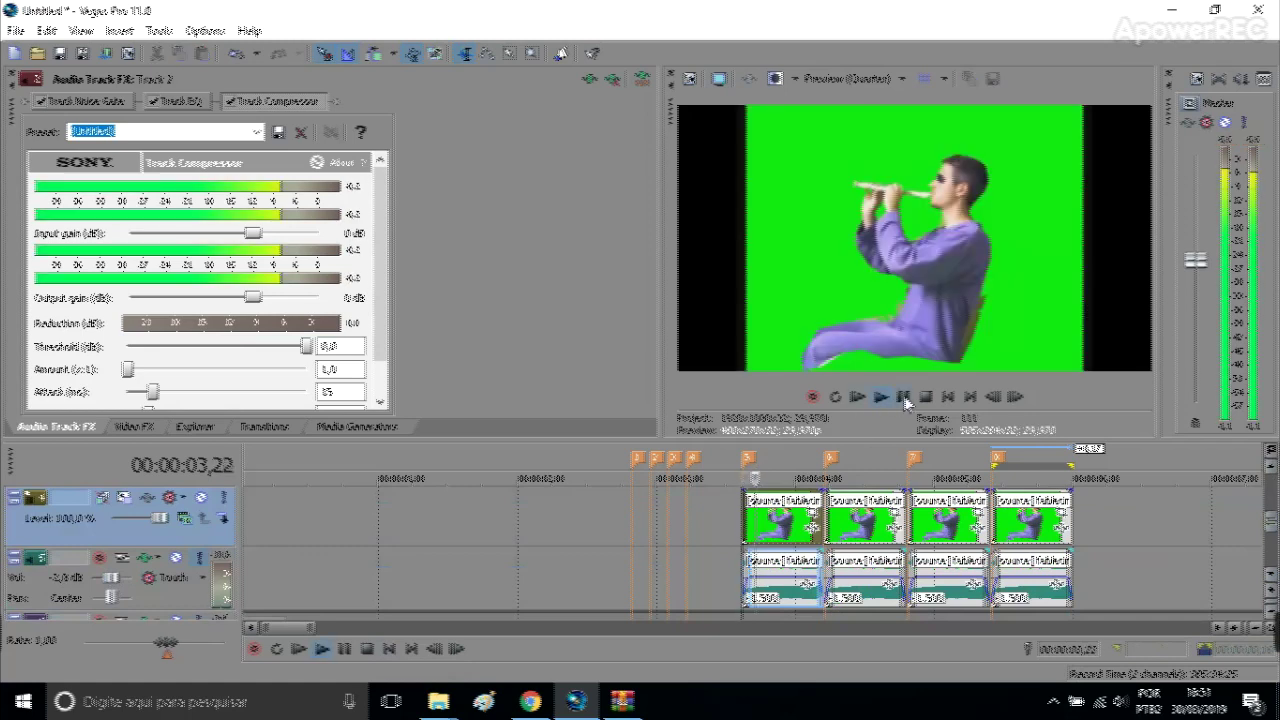
left_click(731, 522)
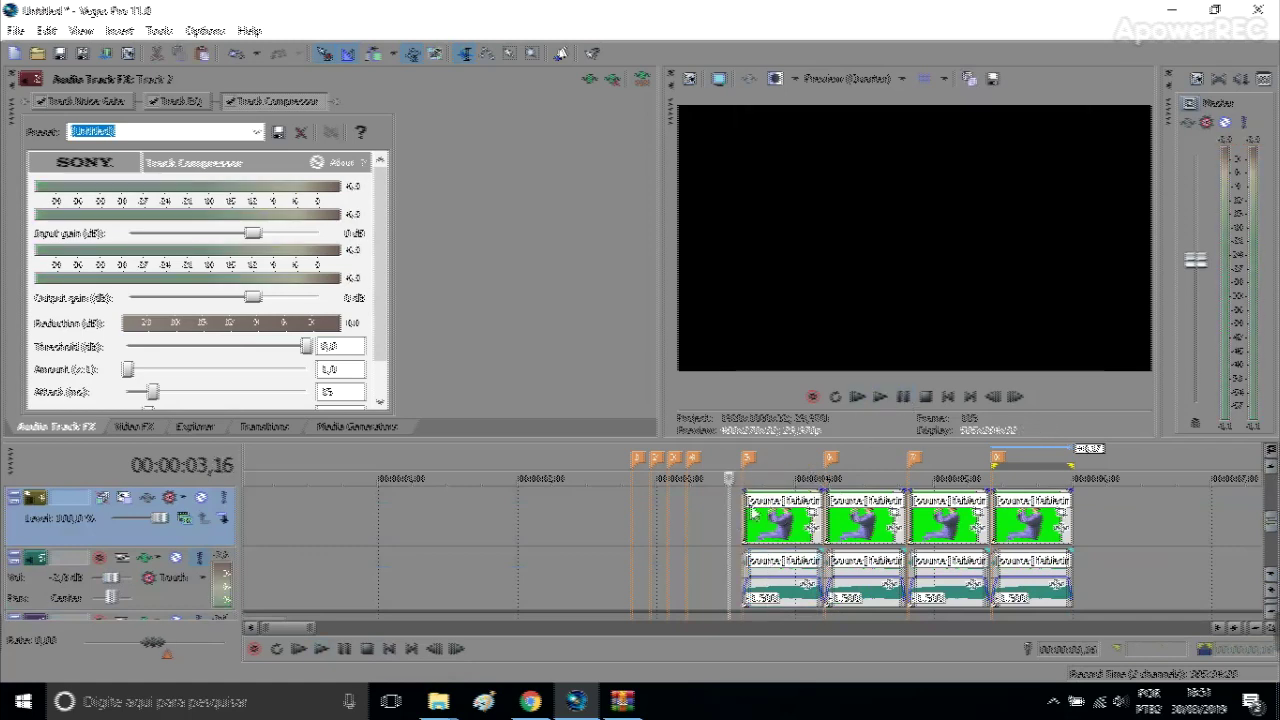